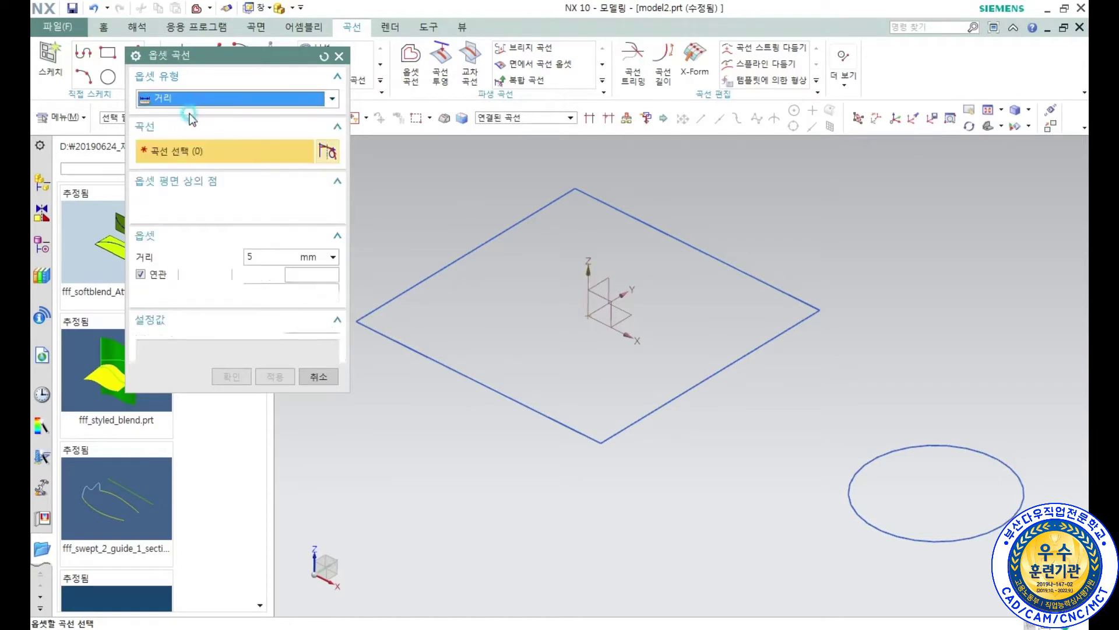
Select the rectangle's four connected curves for a distance-type offset and set the offset distance to 10 mm.
{"action": "scroll", "coordinate": [569, 220], "scroll_direction": "down", "scroll_amount": 2}
{"action": "scroll", "coordinate": [567, 239], "scroll_direction": "up", "scroll_amount": 2}
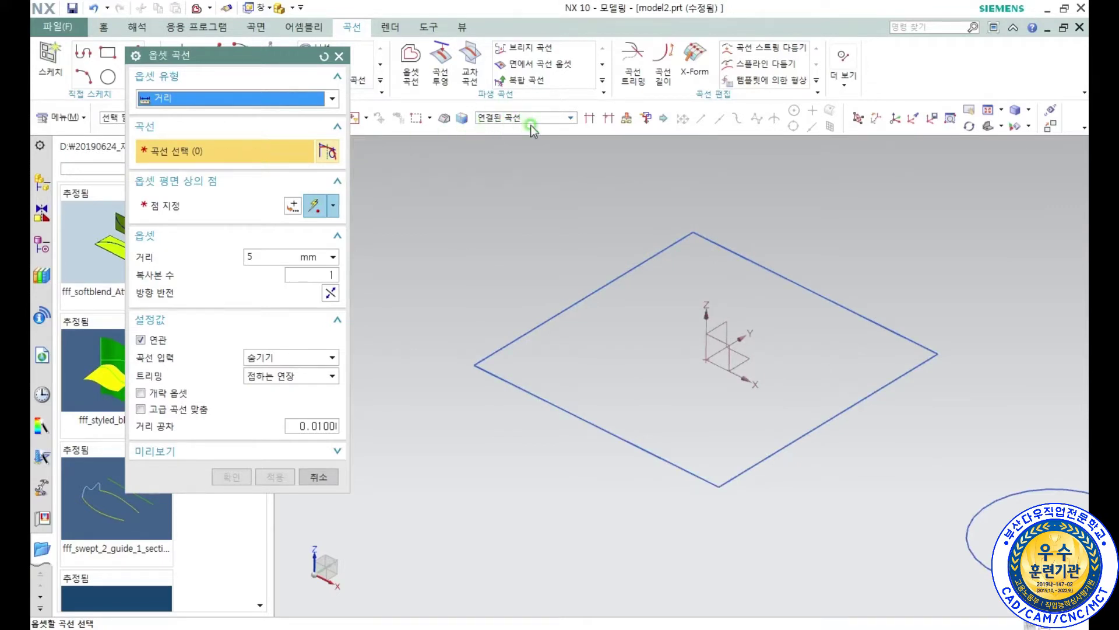
{"action": "left_click", "coordinate": [657, 252]}
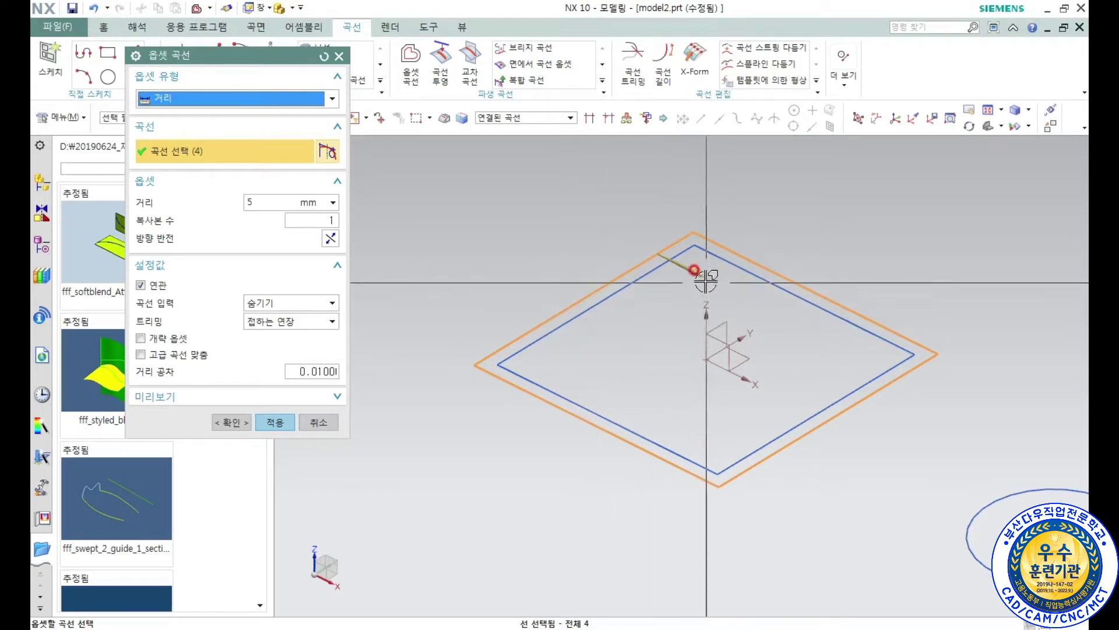
{"action": "left_click", "coordinate": [328, 239]}
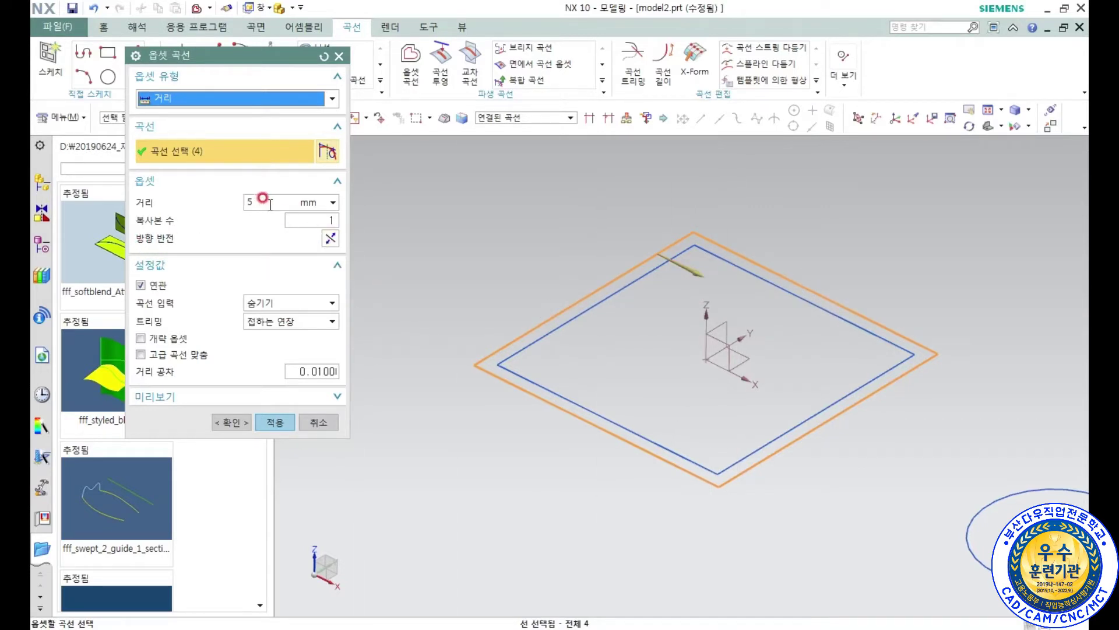
{"action": "left_click", "coordinate": [220, 206]}
{"action": "left_click", "coordinate": [219, 205]}
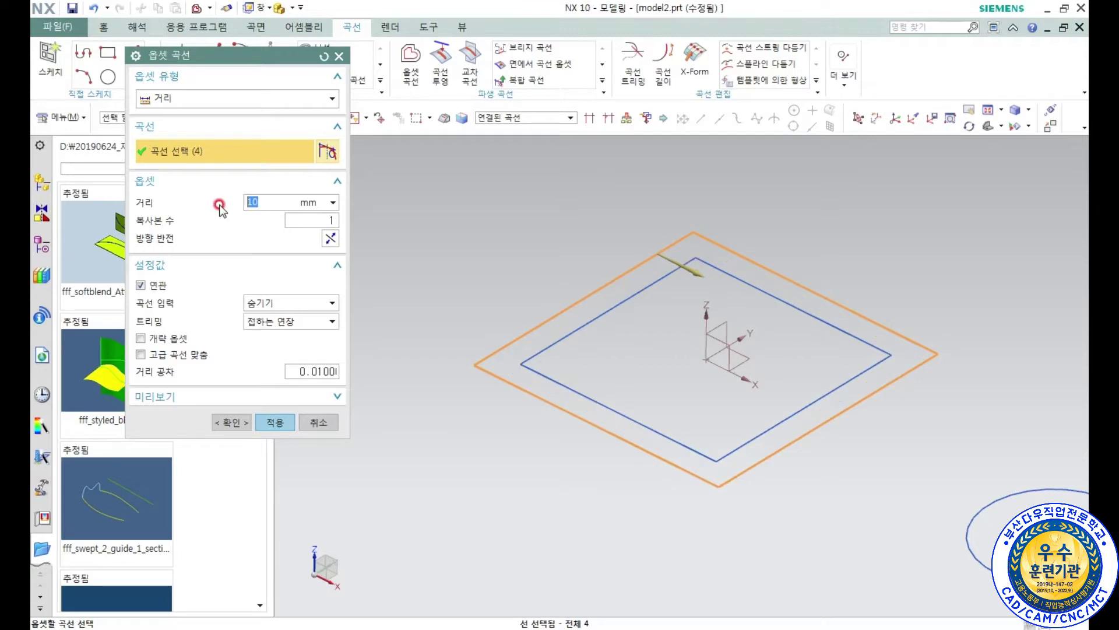
Reverse the offset direction so the offset lies outside the rectangle.
{"action": "left_click", "coordinate": [329, 241]}
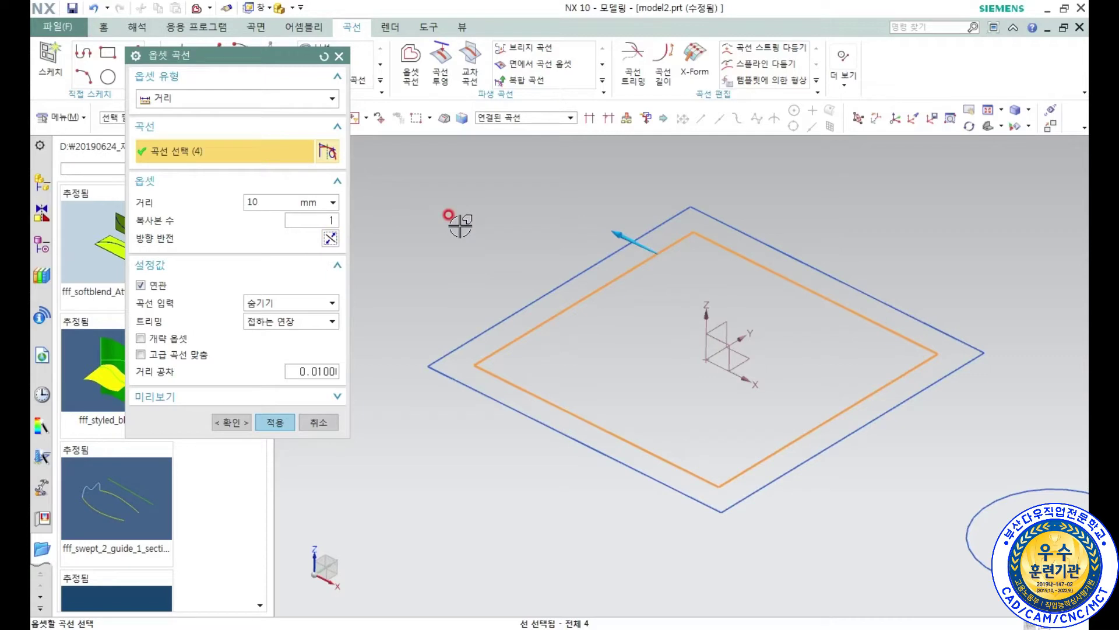
{"action": "double_click", "coordinate": [618, 235]}
{"action": "double_click", "coordinate": [688, 268]}
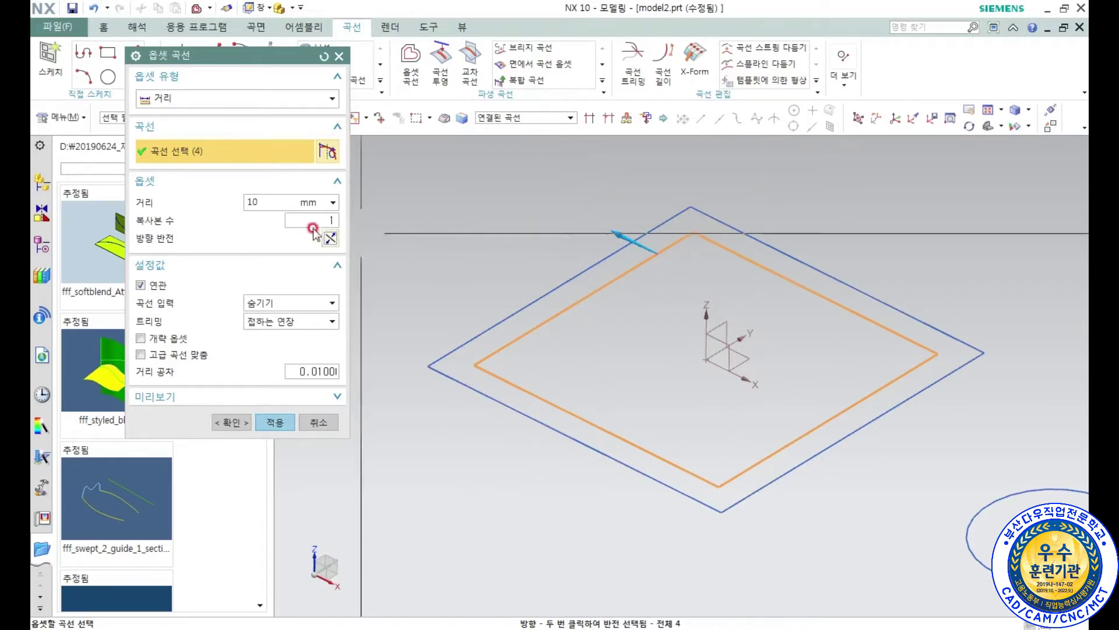
Set the number of offset copies to 3 and have the input curves kept (유지).
{"action": "left_click_drag", "start_coordinate": [291, 216], "coordinate": [384, 223]}
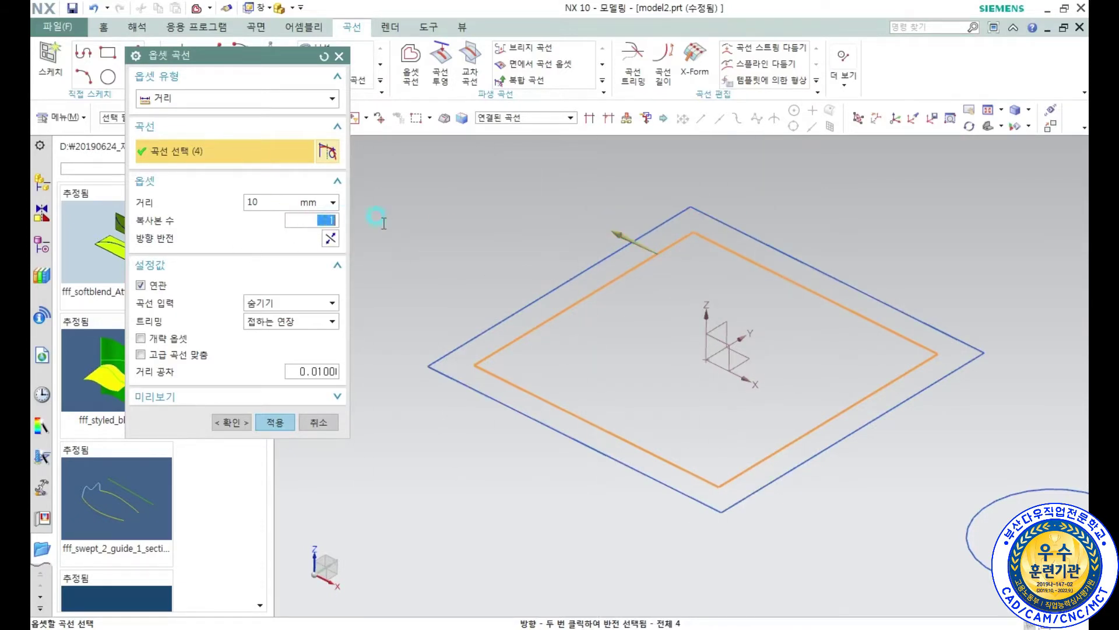
{"action": "type", "text": "3"}
{"action": "key", "text": "Return"}
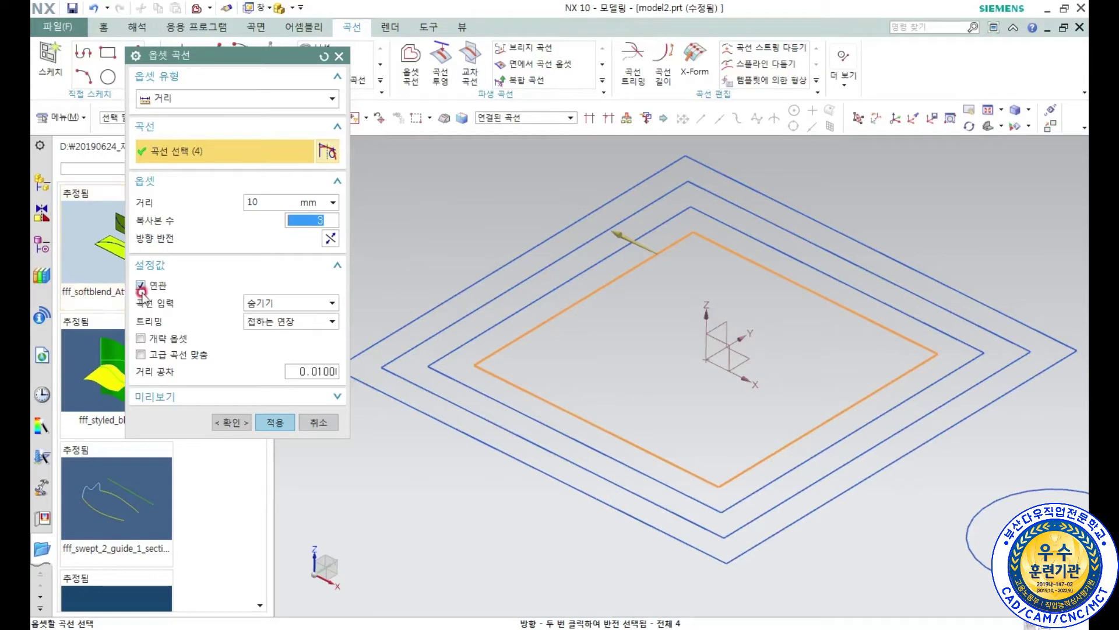
{"action": "left_click", "coordinate": [271, 302]}
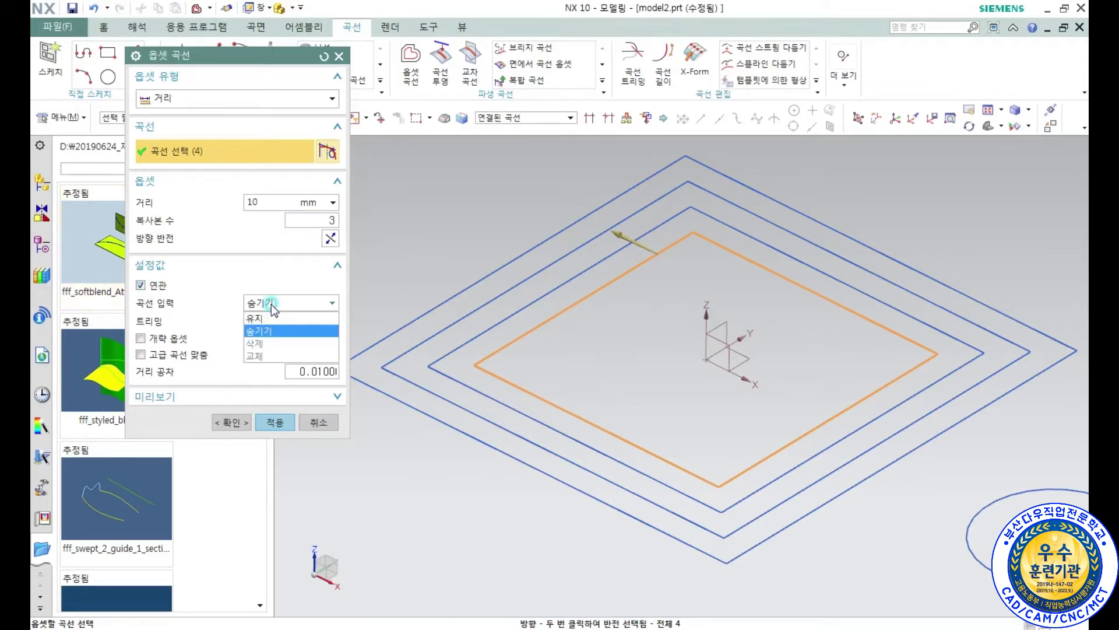
{"action": "left_click", "coordinate": [290, 306]}
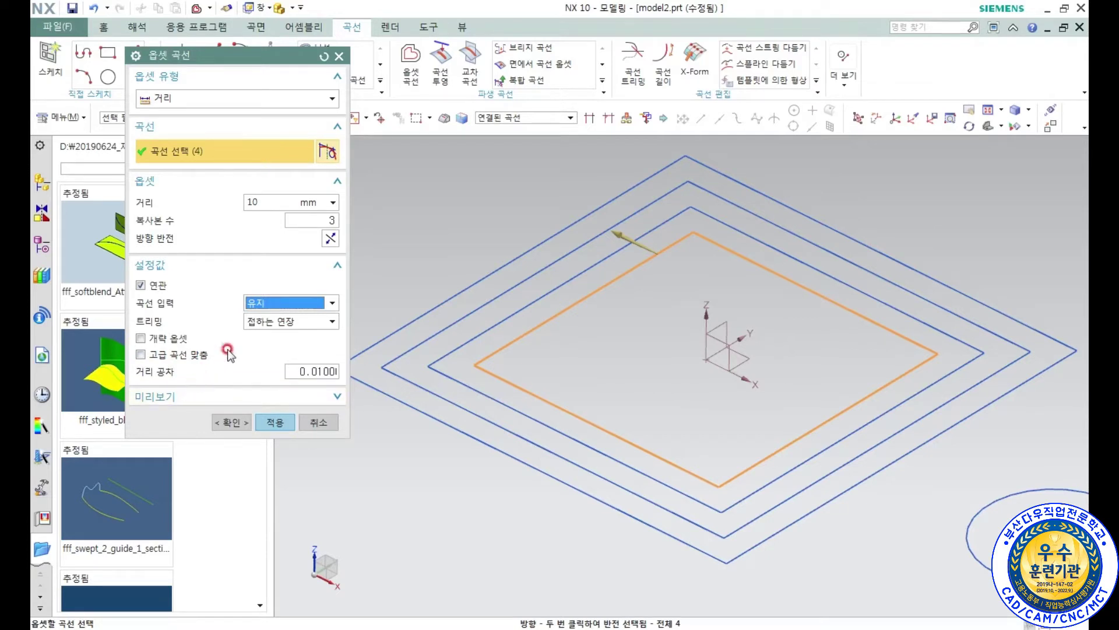
Try the none (없음) and fillet (필렛) trimming options on the offset corners, and restore tangent extension (접하는 연장).
{"action": "left_click", "coordinate": [276, 322]}
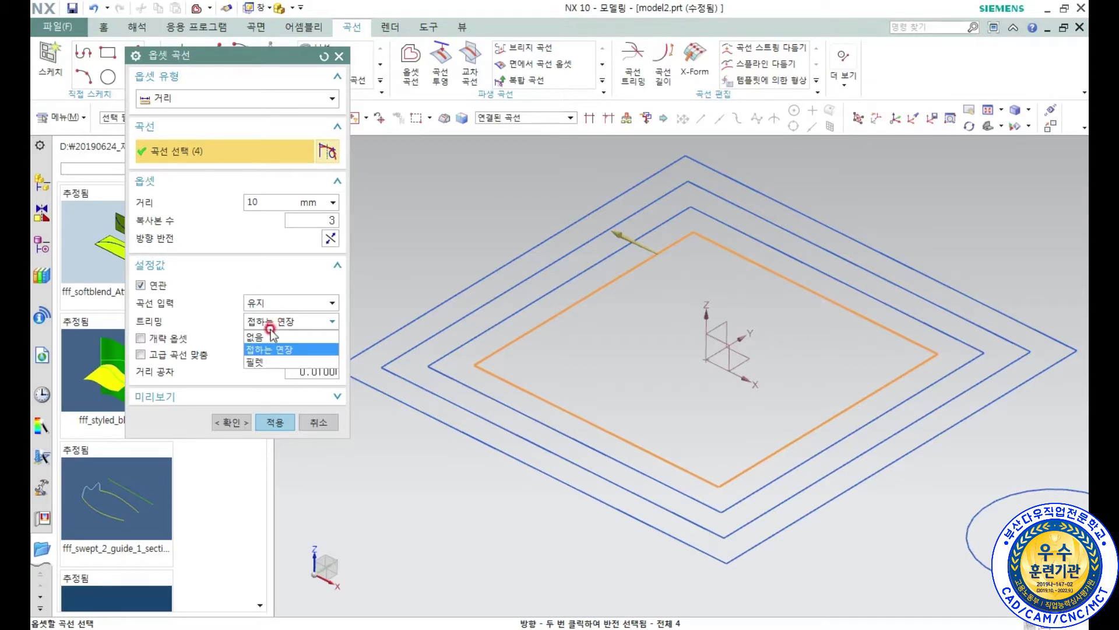
{"action": "left_click", "coordinate": [270, 336]}
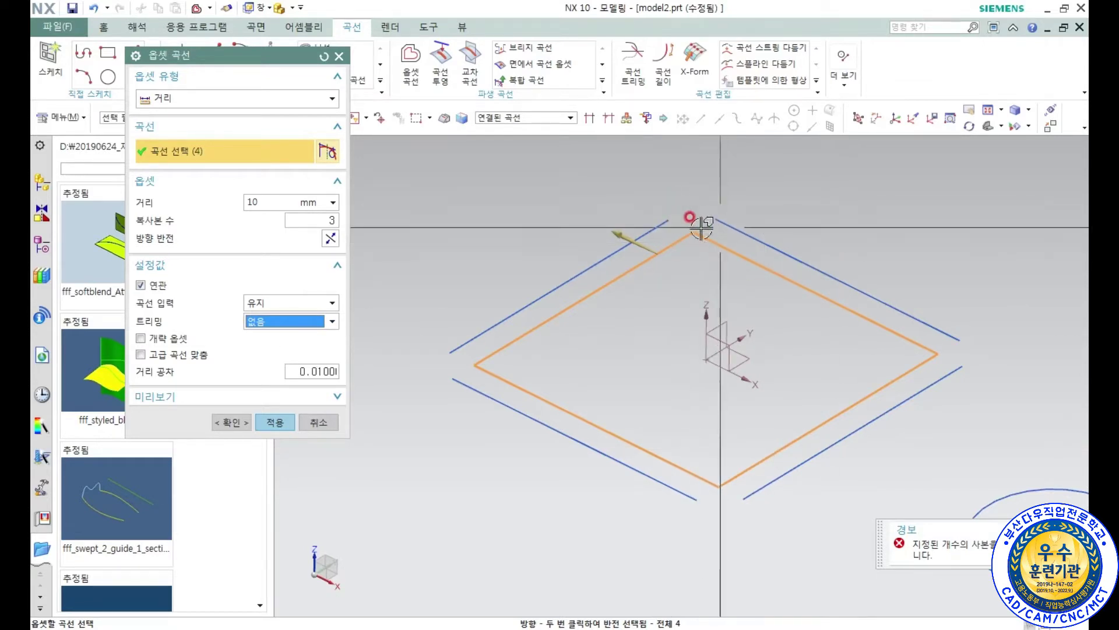
{"action": "left_click", "coordinate": [284, 321]}
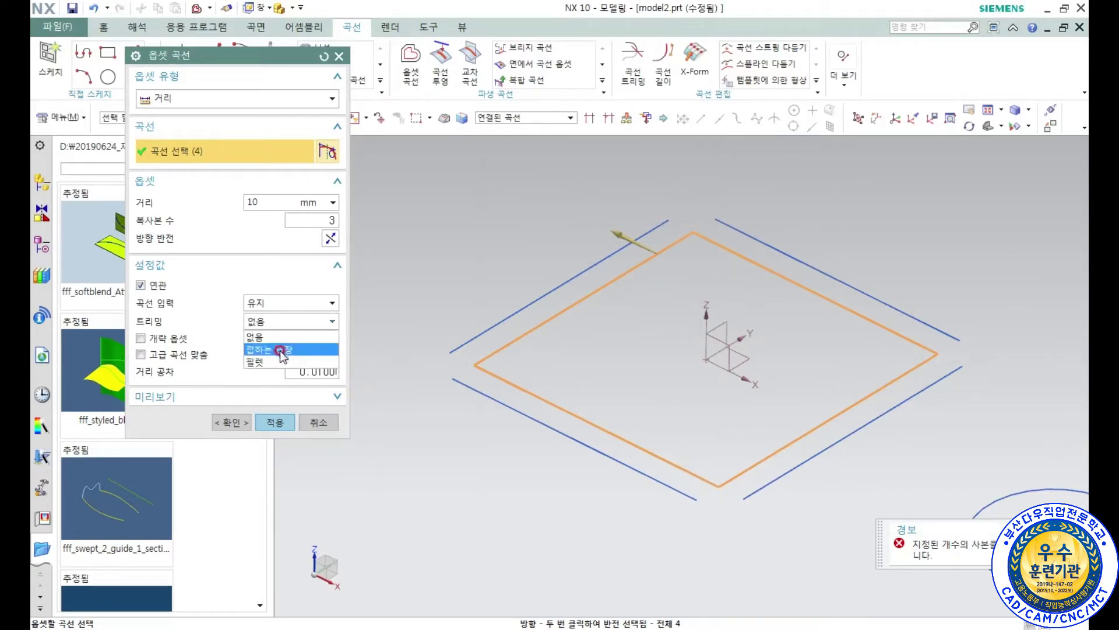
{"action": "left_click", "coordinate": [274, 362]}
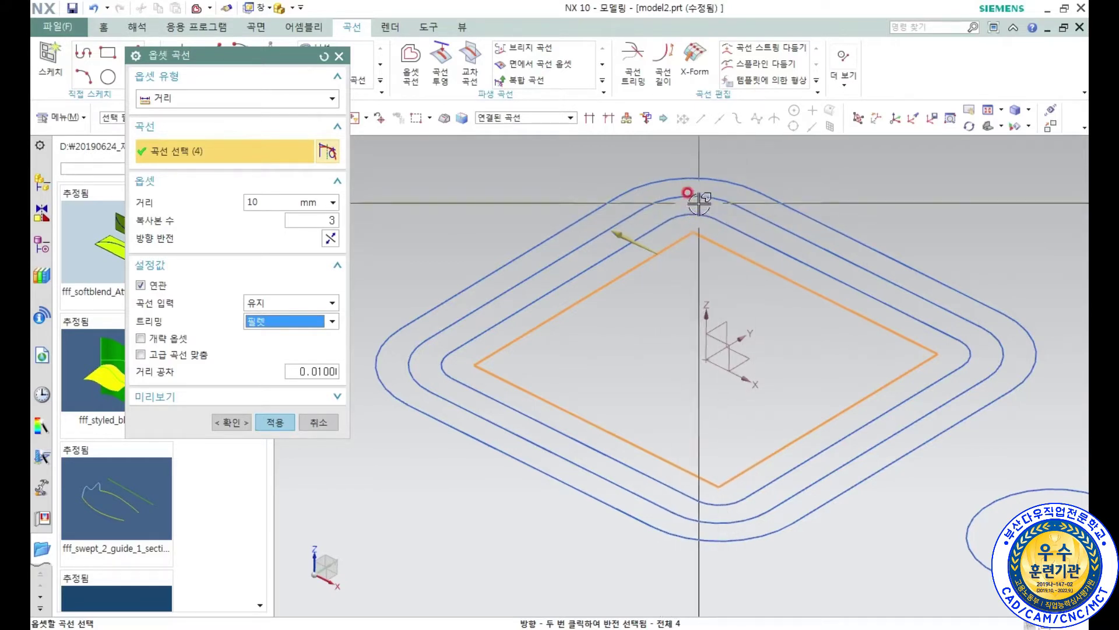
{"action": "left_click", "coordinate": [326, 322]}
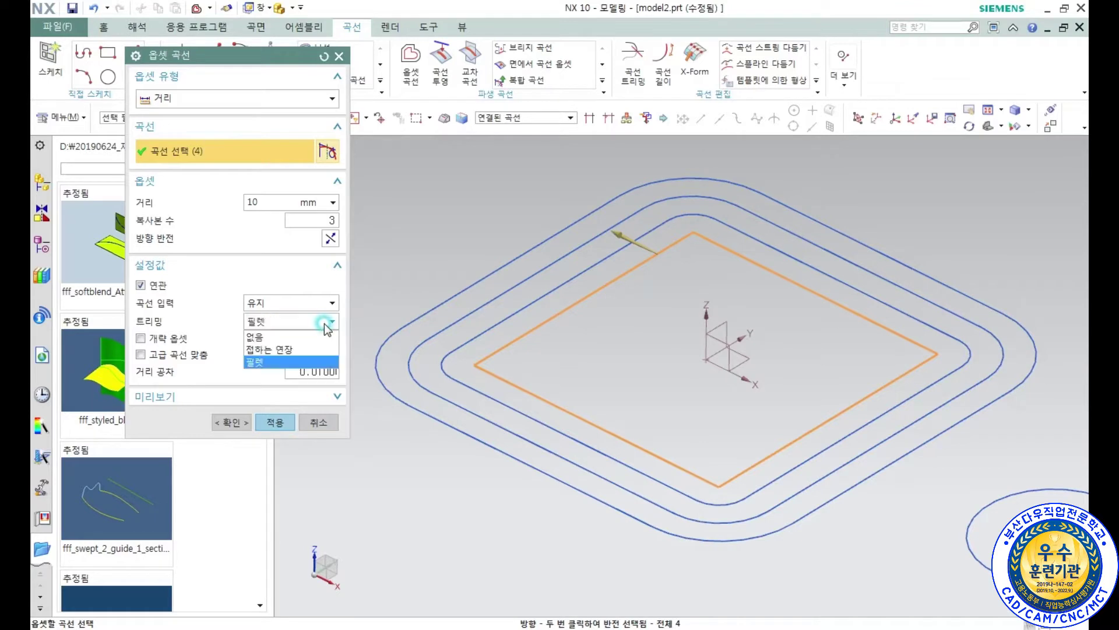
{"action": "left_click", "coordinate": [307, 349]}
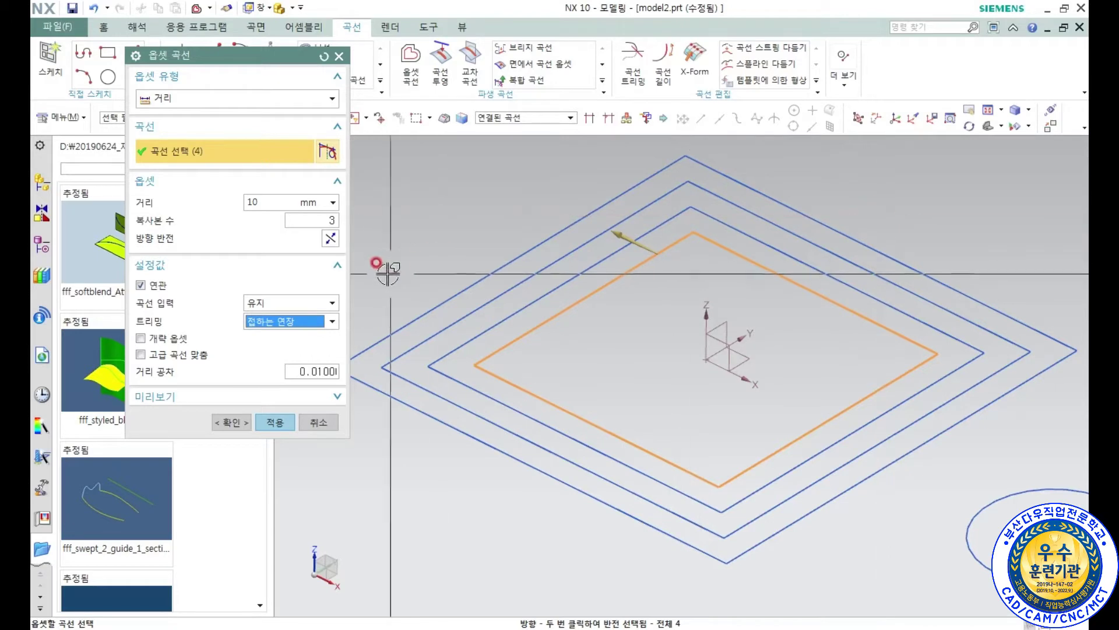
Apply the rectangle's offset curves and finish the Offset Curve command.
{"action": "scroll", "coordinate": [384, 275], "scroll_direction": "down", "scroll_amount": 4}
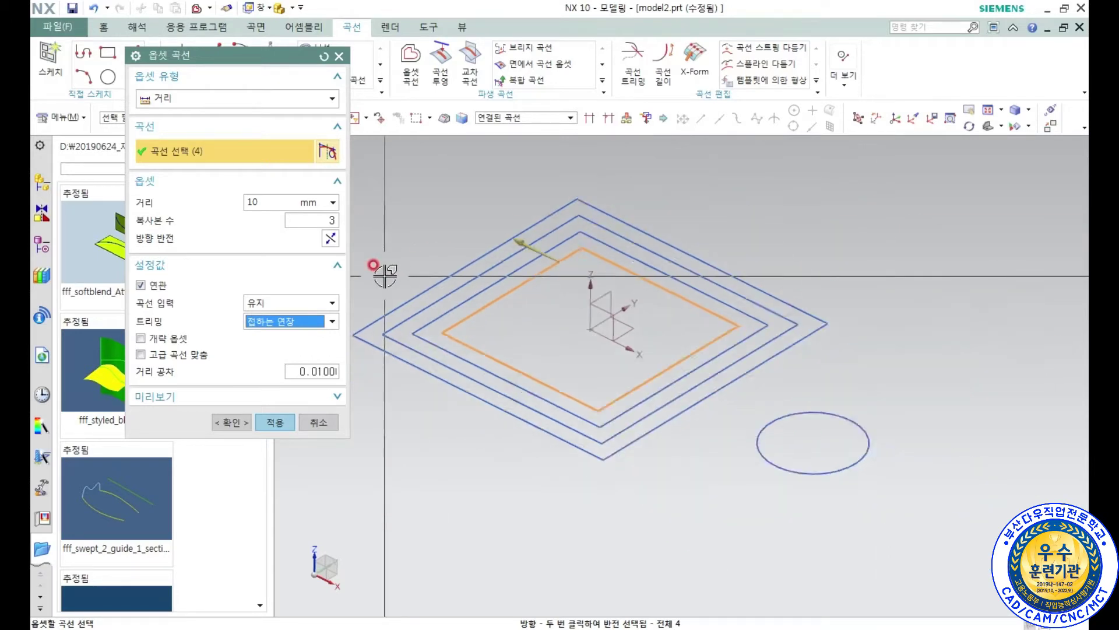
{"action": "left_click", "coordinate": [279, 421]}
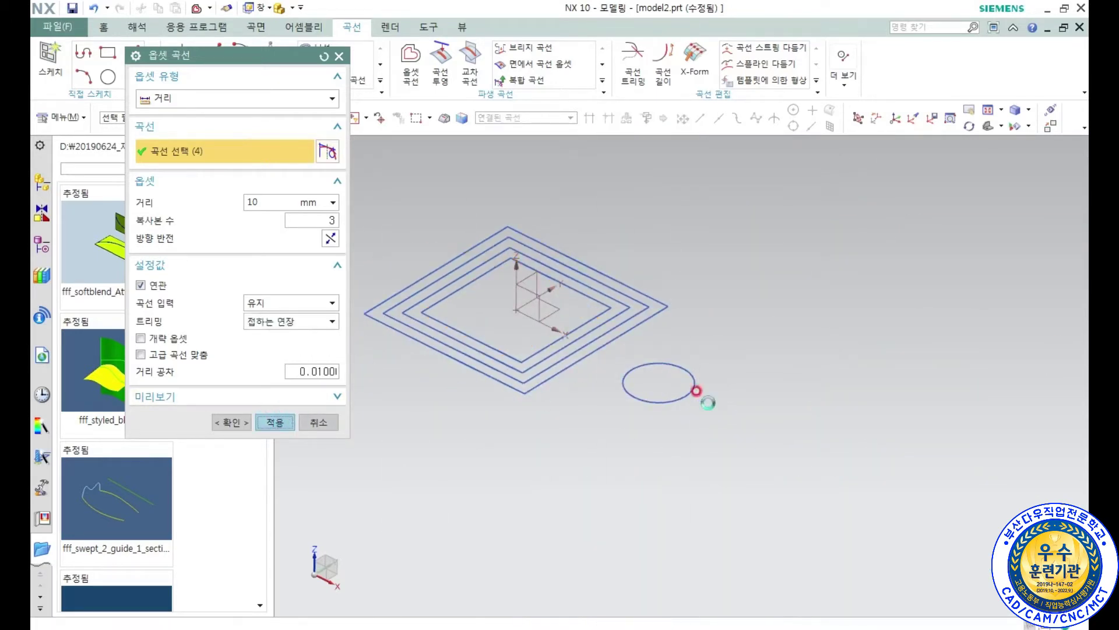
{"action": "left_click", "coordinate": [319, 422]}
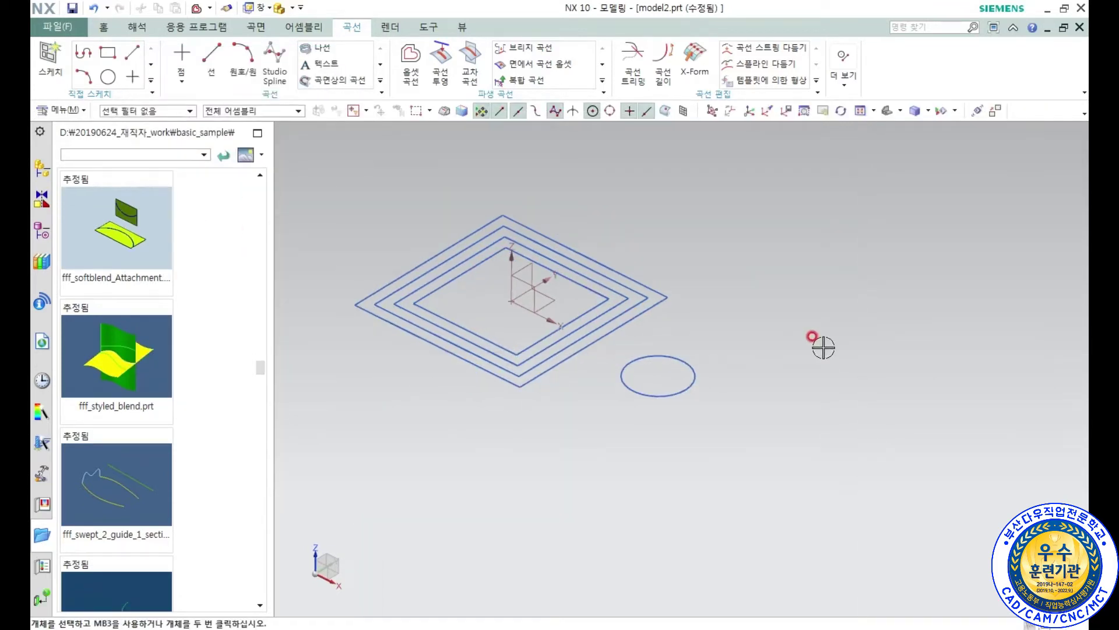
Edit the outermost rectangle's feature, OFFSET_CURVE (3), from the model history and set its offset distance to 20 mm.
{"action": "scroll", "coordinate": [612, 306], "scroll_direction": "up", "scroll_amount": 1}
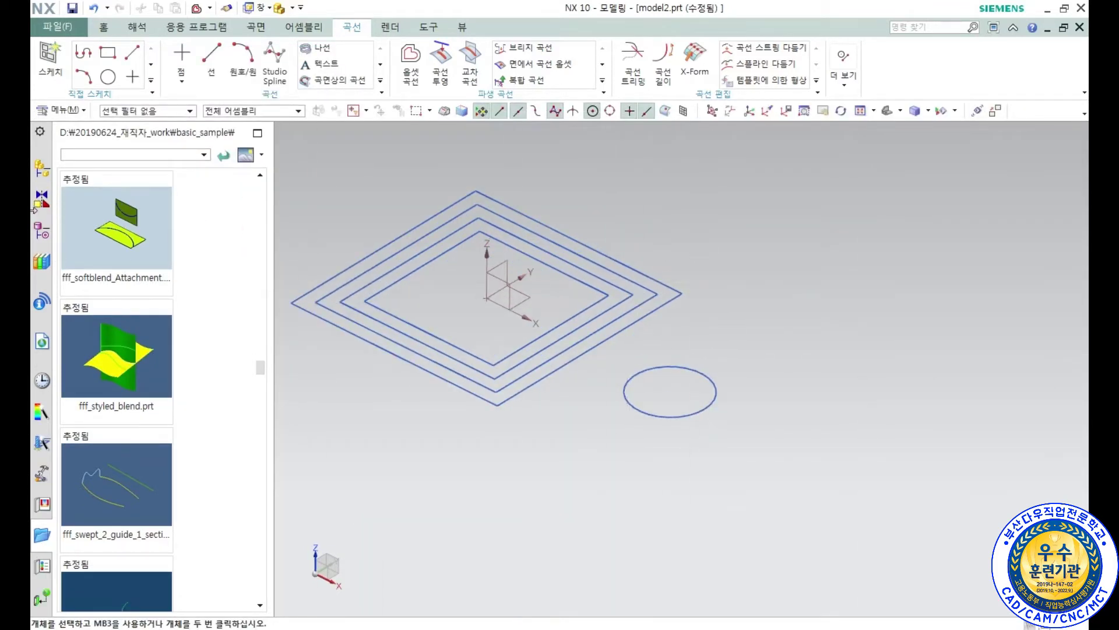
{"action": "left_click", "coordinate": [41, 231]}
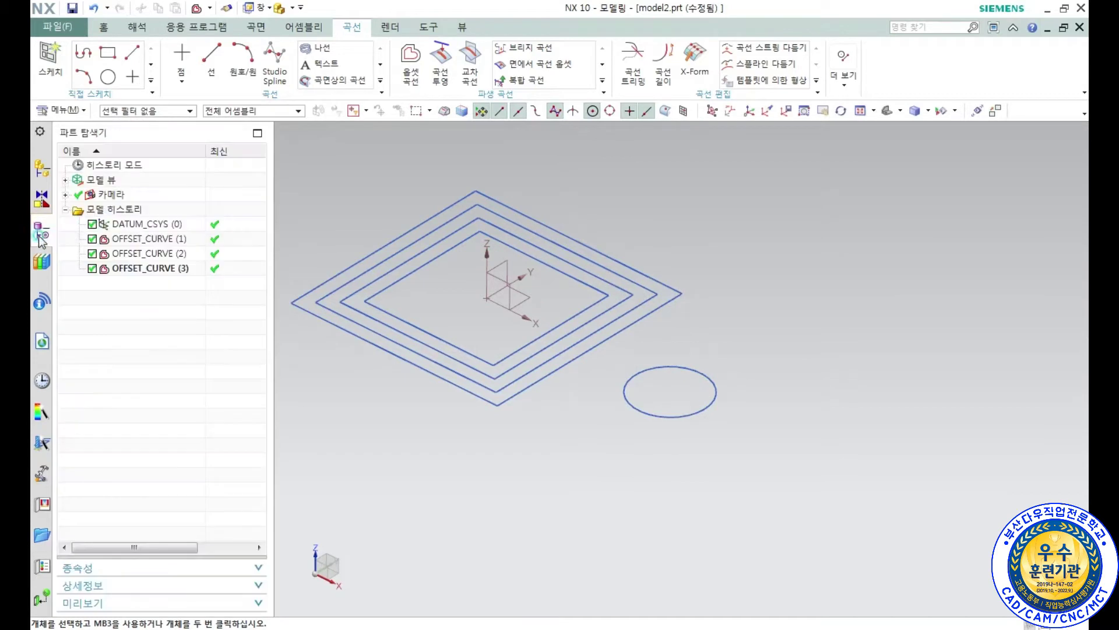
{"action": "left_click", "coordinate": [146, 269]}
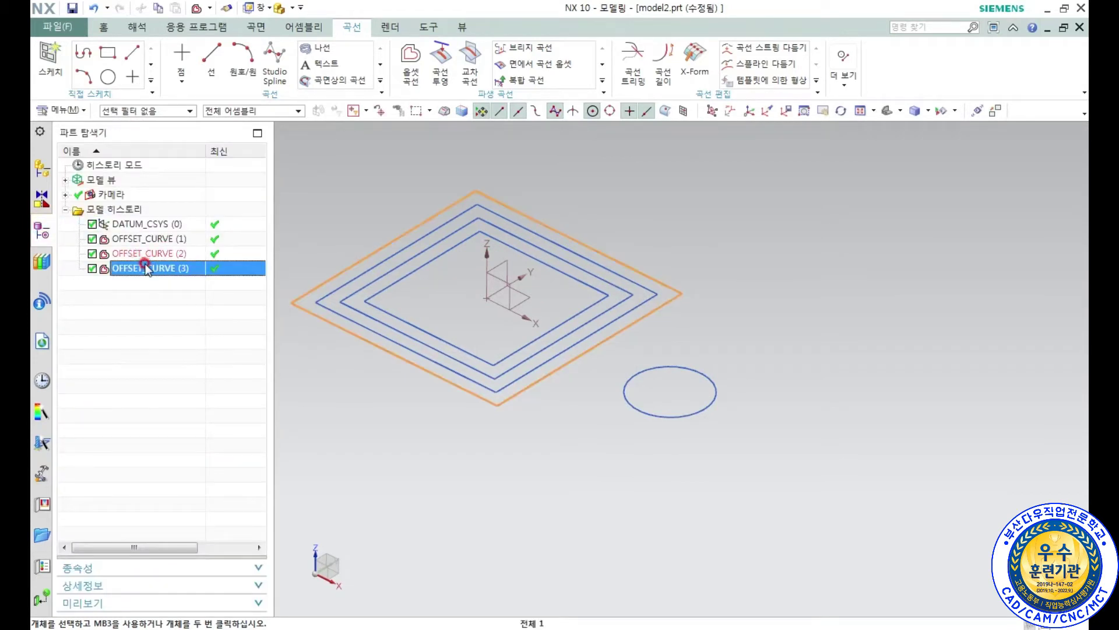
{"action": "double_click", "coordinate": [146, 268]}
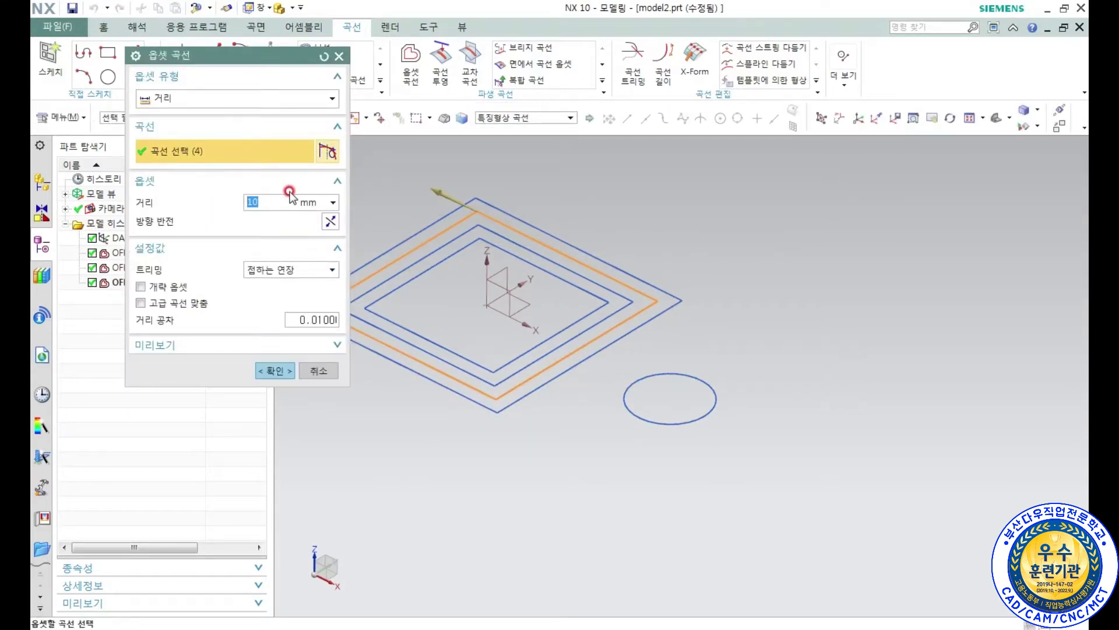
{"action": "key", "text": "Return"}
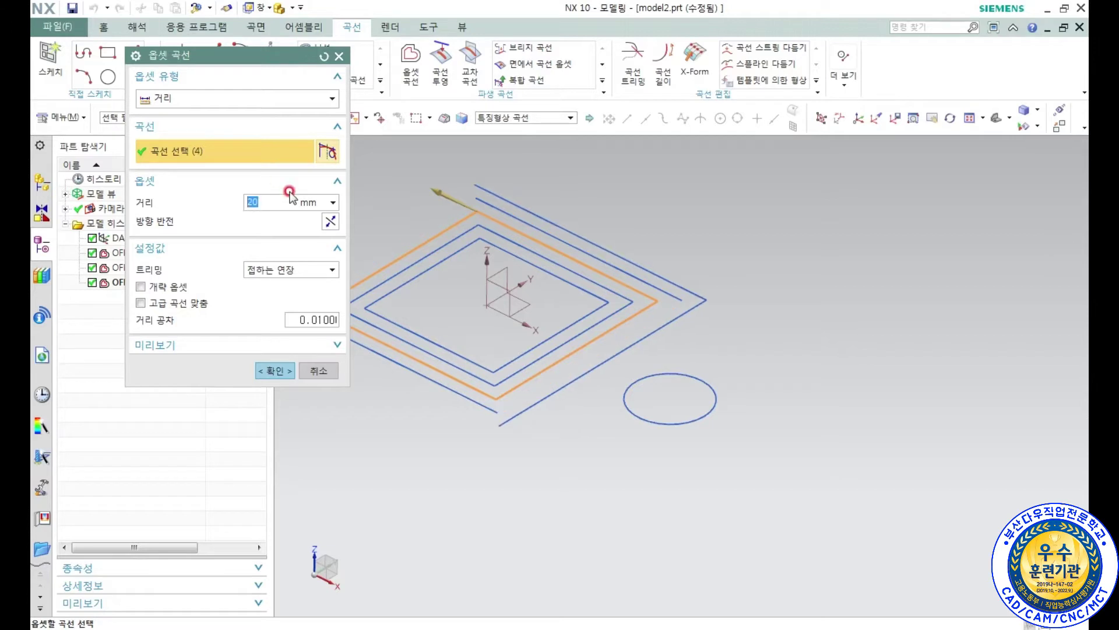
{"action": "left_click", "coordinate": [276, 370]}
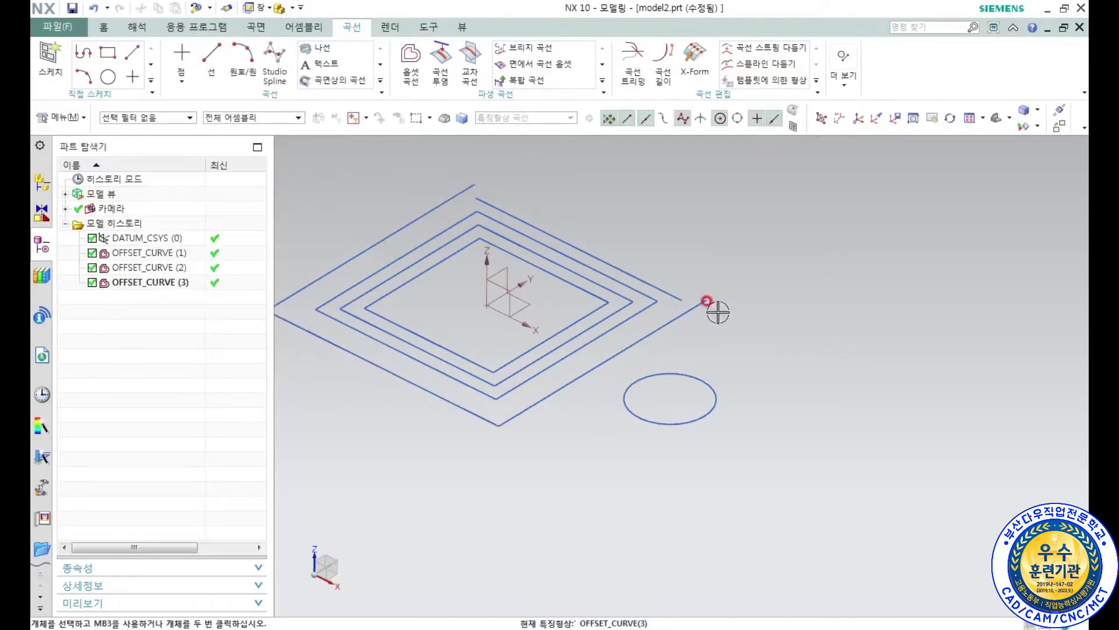
Highlight the outermost offset rectangle and its history feature OFFSET_CURVE (3) to examine its spacing from the inner offsets.
{"action": "middle_click_drag", "start_coordinate": [756, 242], "coordinate": [877, 270], "text": "shift"}
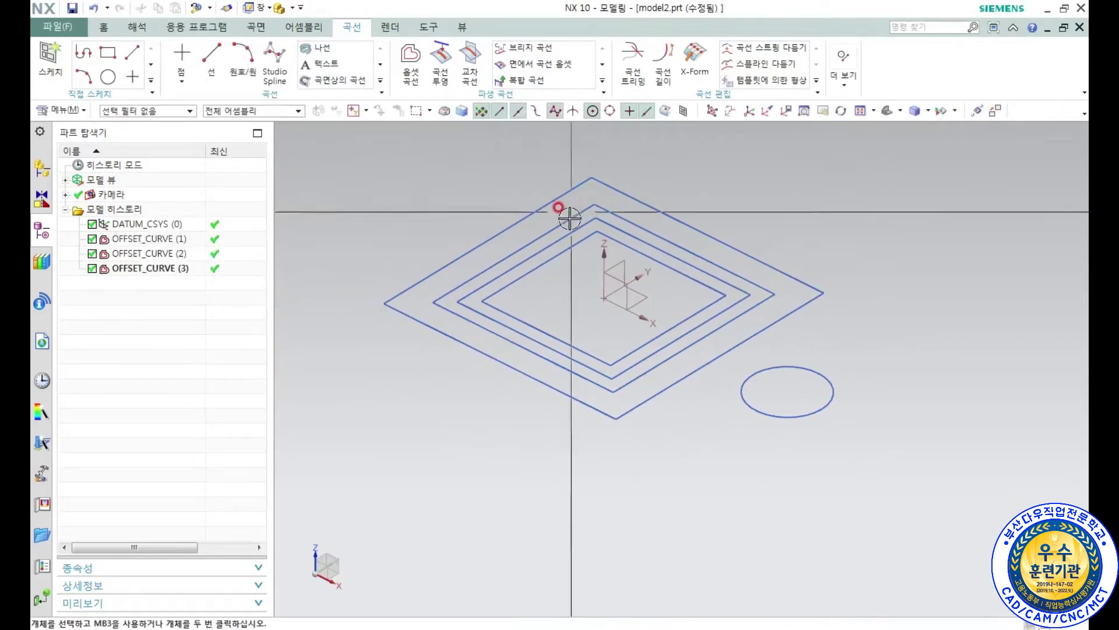
{"action": "left_click", "coordinate": [552, 204]}
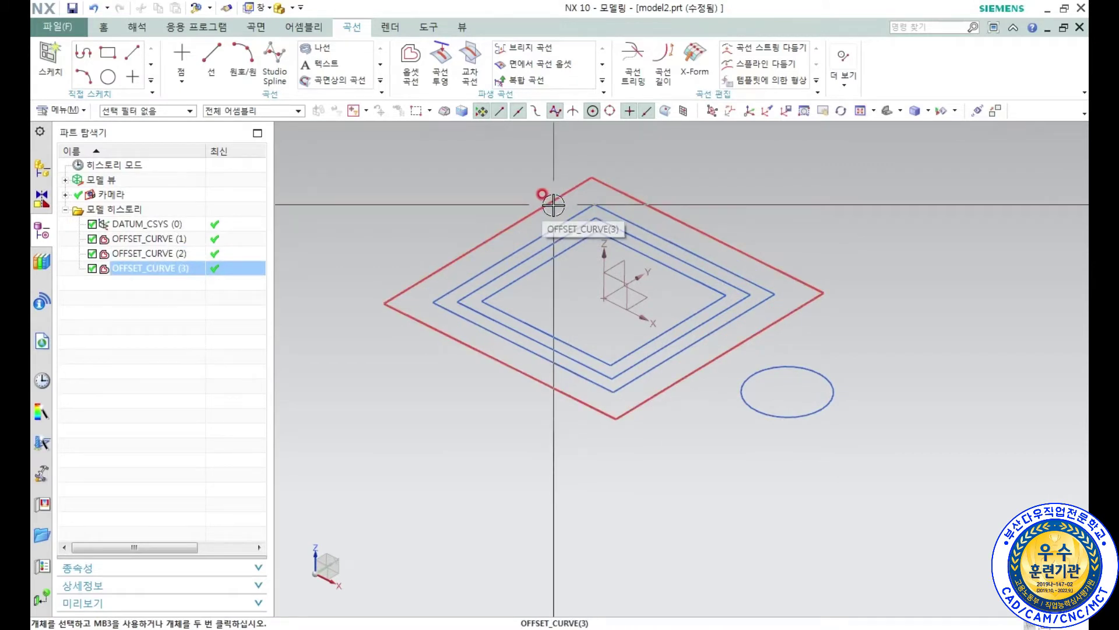
{"action": "key", "text": "Escape"}
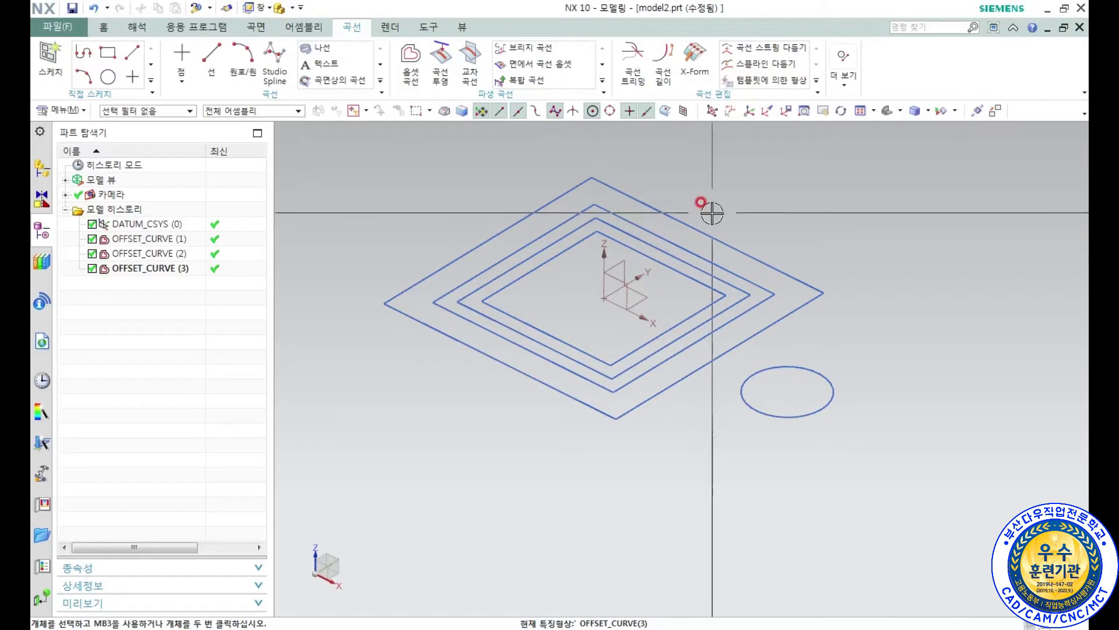
{"action": "left_click", "coordinate": [172, 269]}
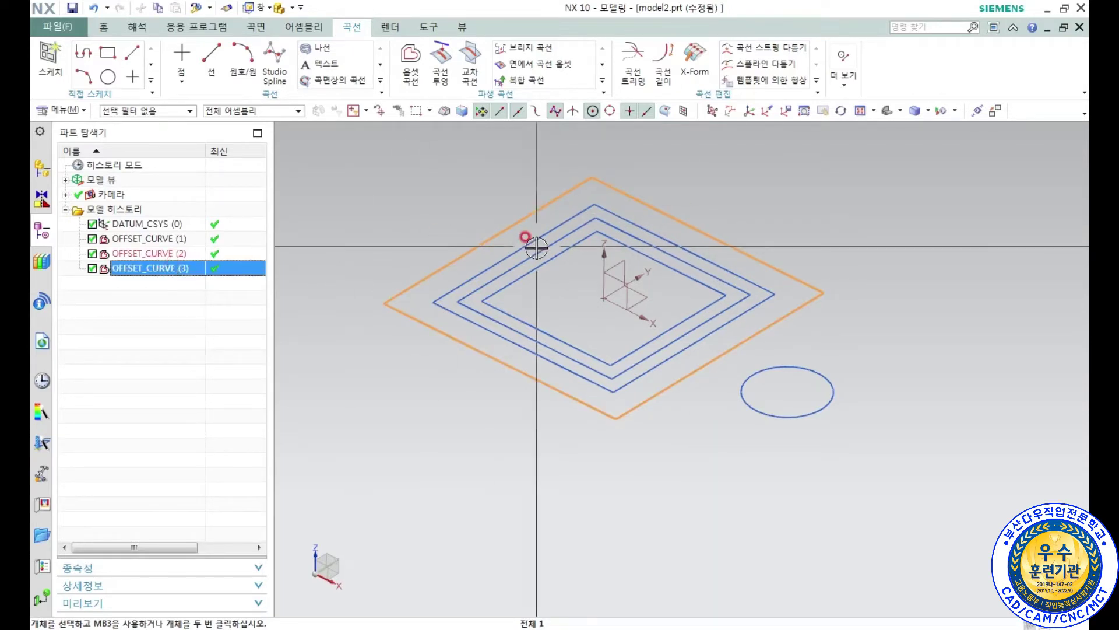
{"action": "scroll", "coordinate": [526, 238], "scroll_direction": "up", "scroll_amount": 4}
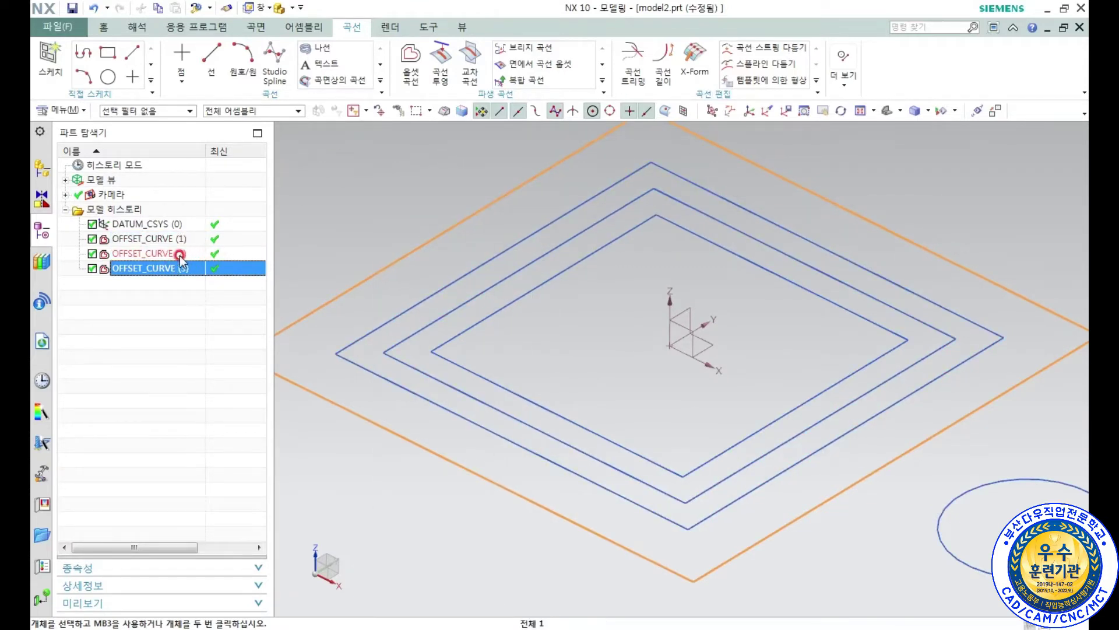
Edit the middle offset rectangle's feature, OFFSET_CURVE (2), from the model history and set its offset distance to 20 mm.
{"action": "left_click", "coordinate": [152, 253]}
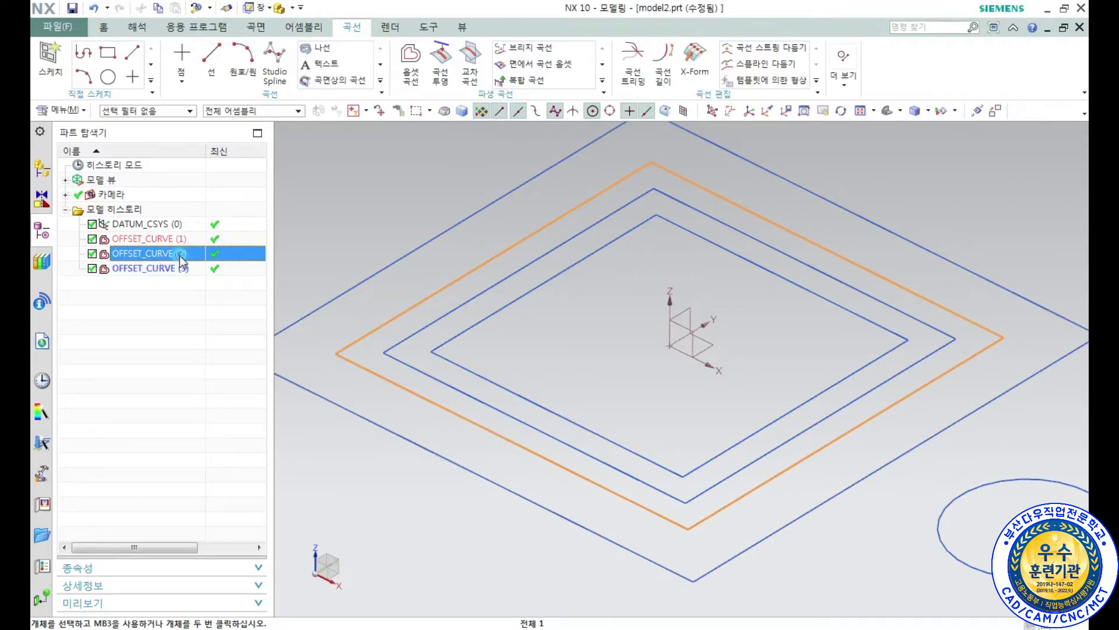
{"action": "double_click", "coordinate": [182, 255]}
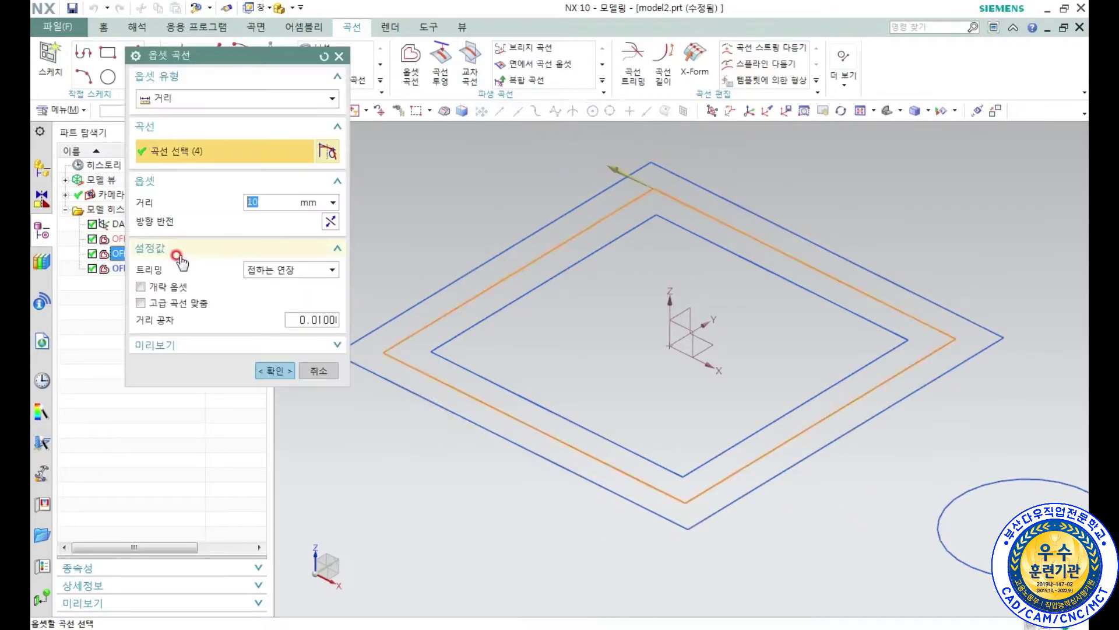
{"action": "double_click", "coordinate": [267, 210]}
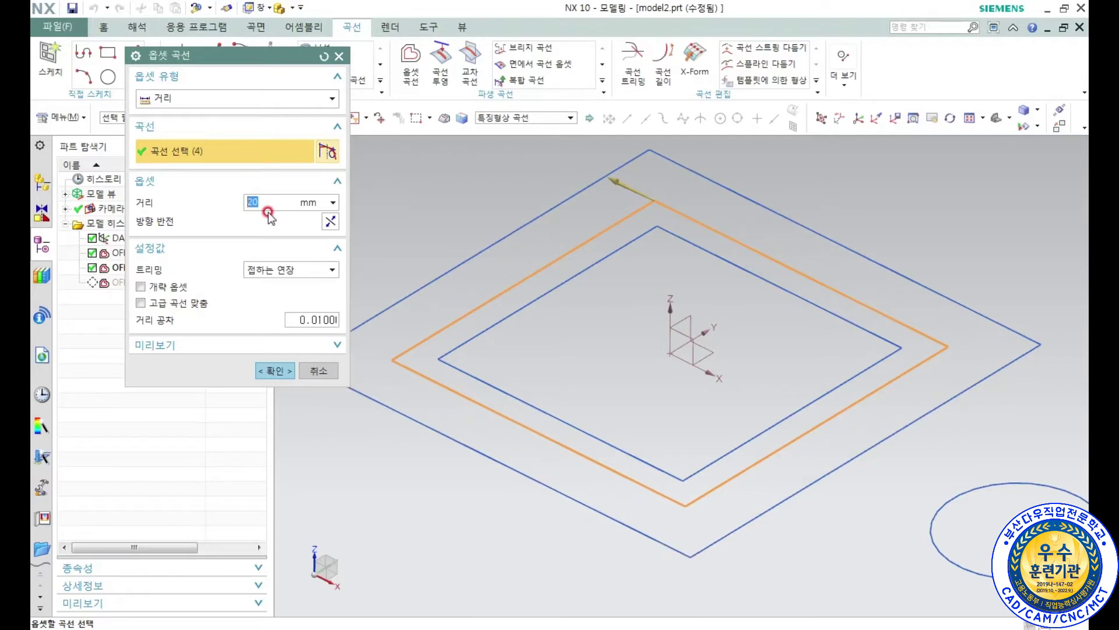
{"action": "left_click", "coordinate": [271, 370]}
{"action": "scroll", "coordinate": [868, 252], "scroll_direction": "down", "scroll_amount": 3}
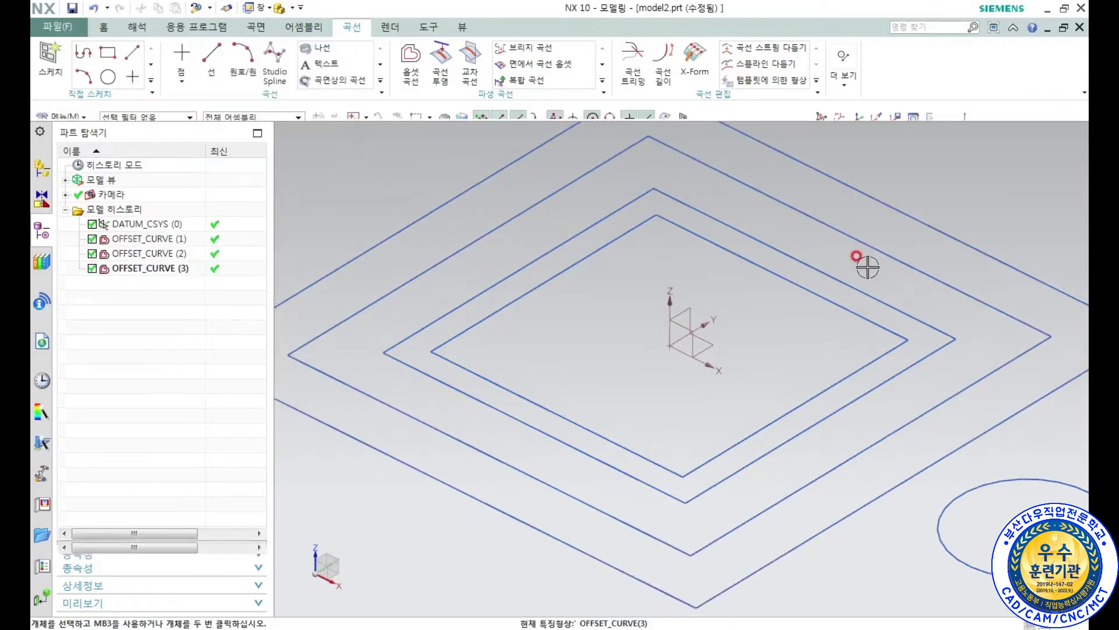
{"action": "scroll", "coordinate": [763, 258], "scroll_direction": "up", "scroll_amount": 2}
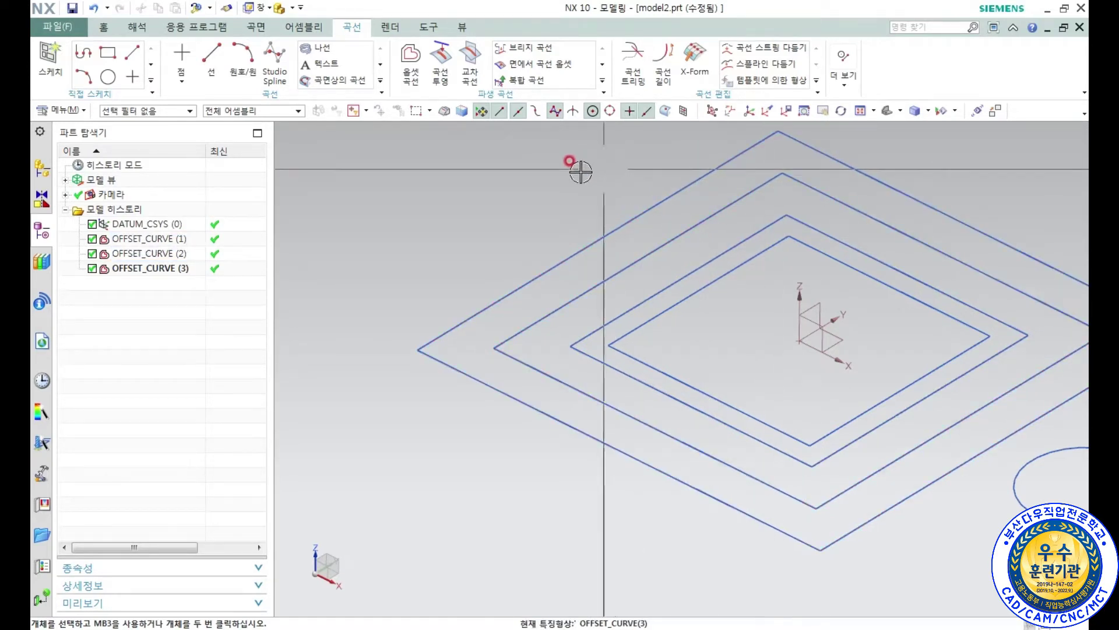
Start a draft-type (구배) Offset Curve on the innermost rectangle and set its angle to 45 degrees.
{"action": "scroll", "coordinate": [517, 205], "scroll_direction": "down", "scroll_amount": 2}
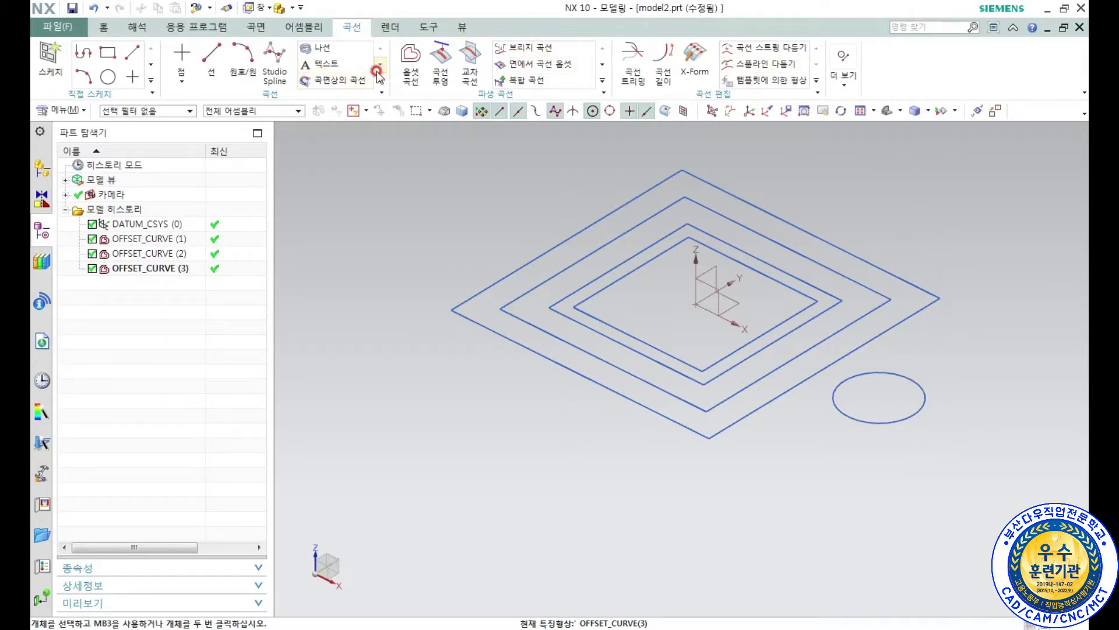
{"action": "left_click", "coordinate": [411, 59]}
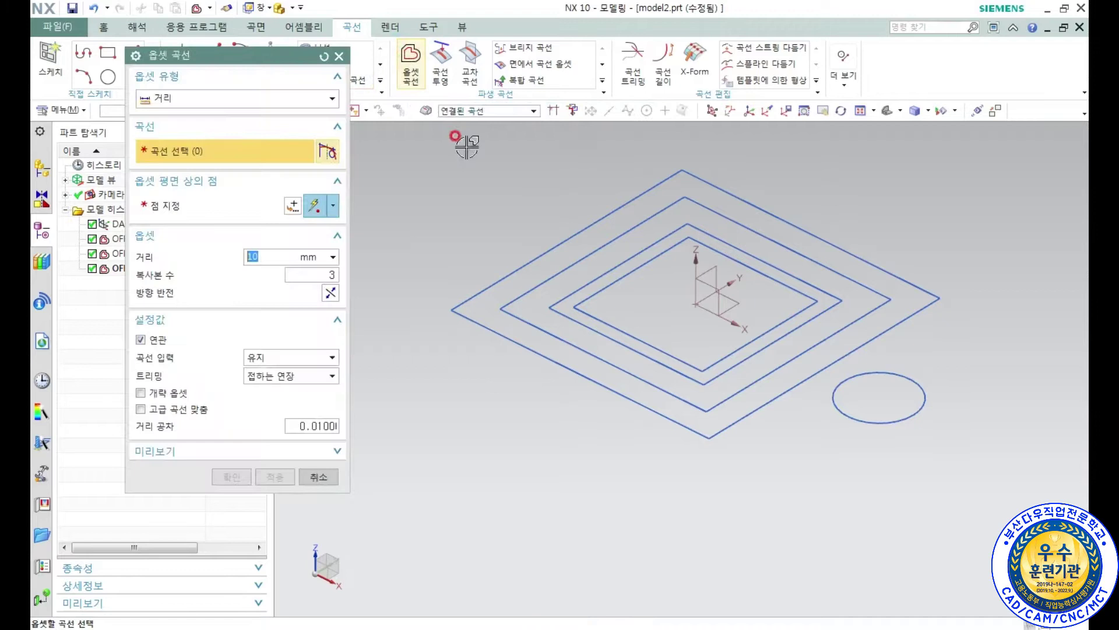
{"action": "left_click", "coordinate": [196, 97]}
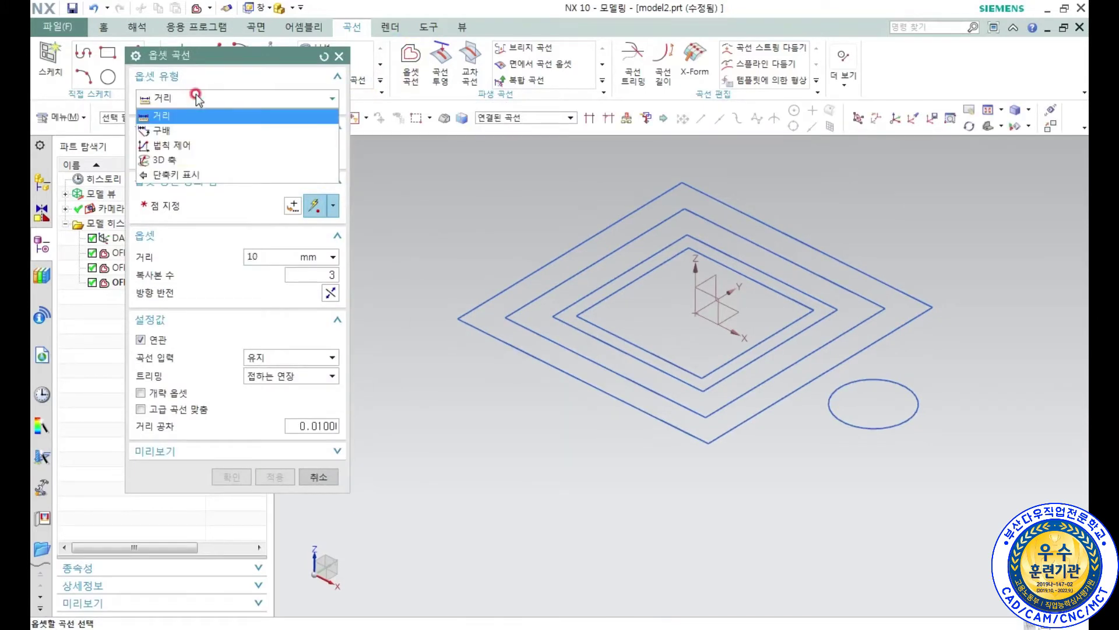
{"action": "left_click", "coordinate": [190, 130]}
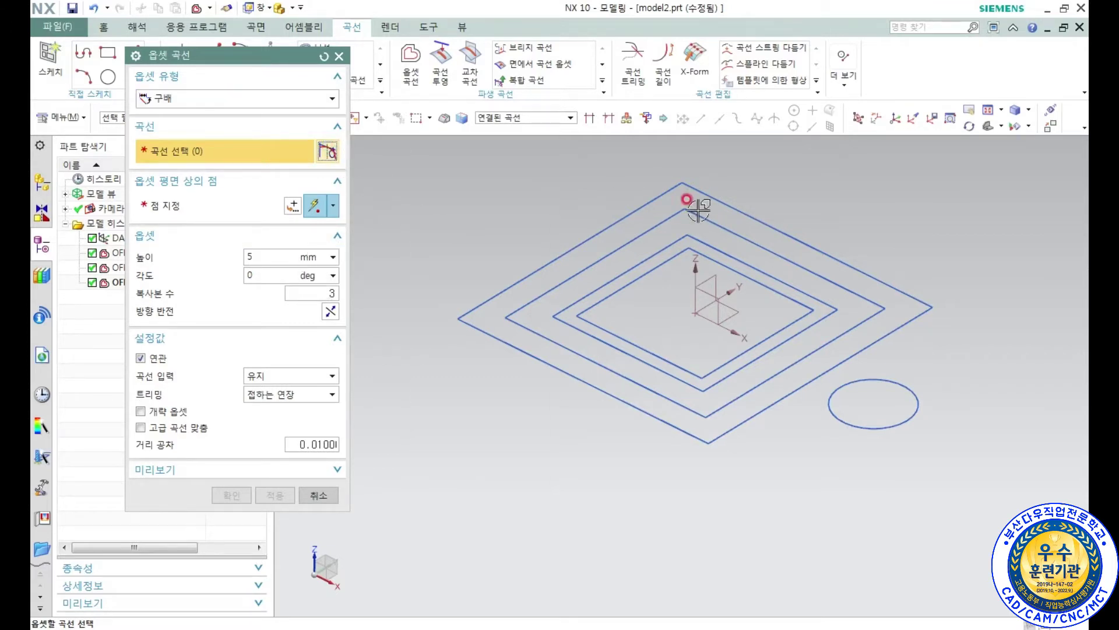
{"action": "left_click", "coordinate": [650, 271]}
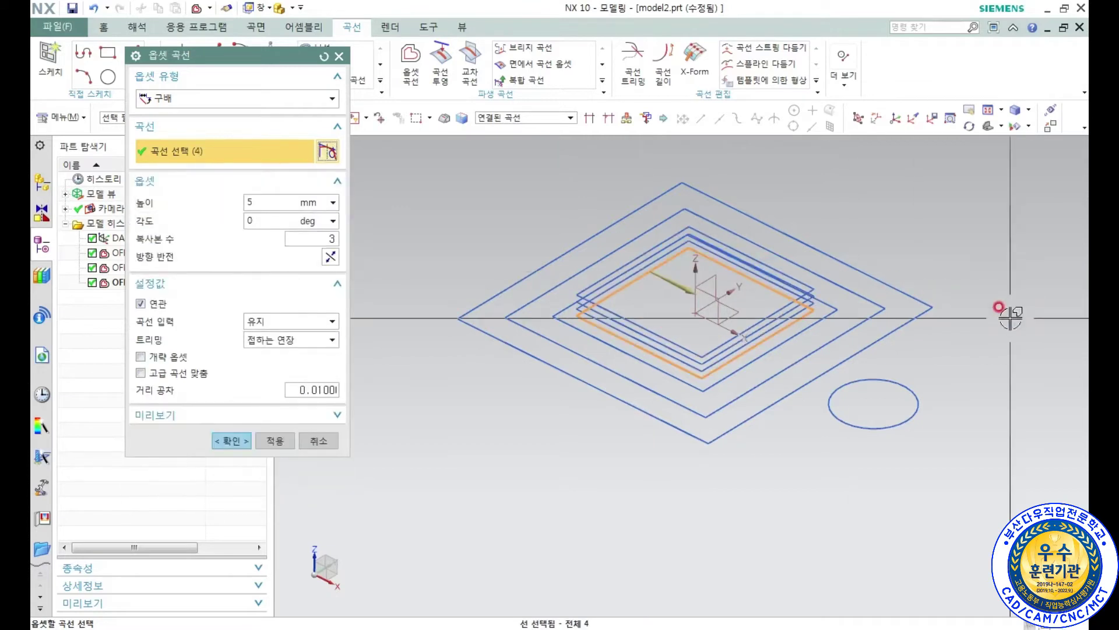
{"action": "left_click", "coordinate": [281, 220]}
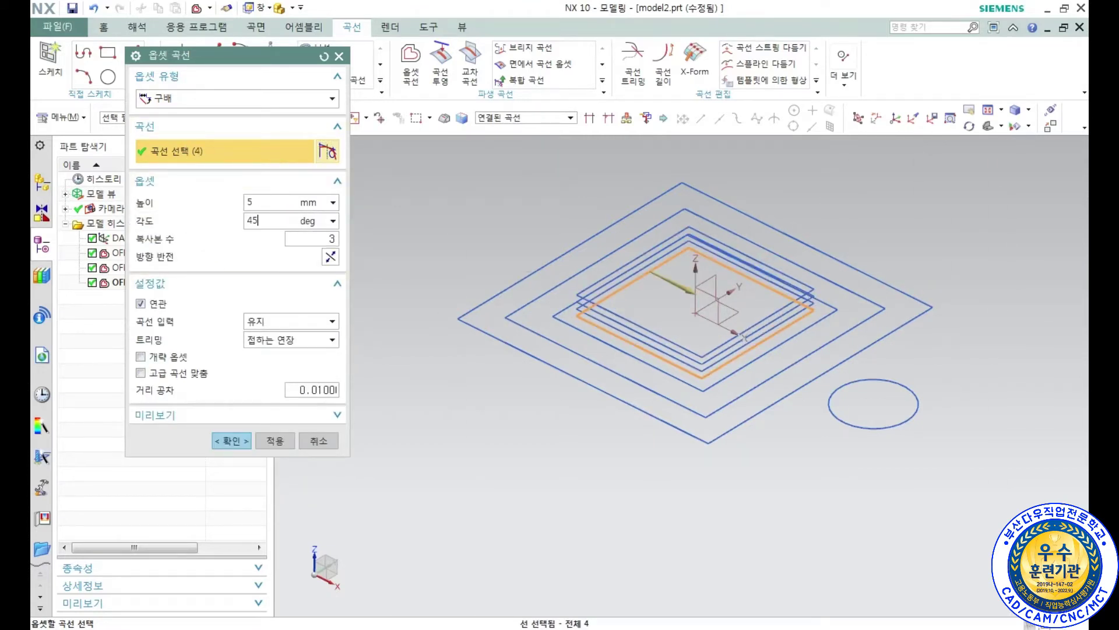
{"action": "key", "text": "Return"}
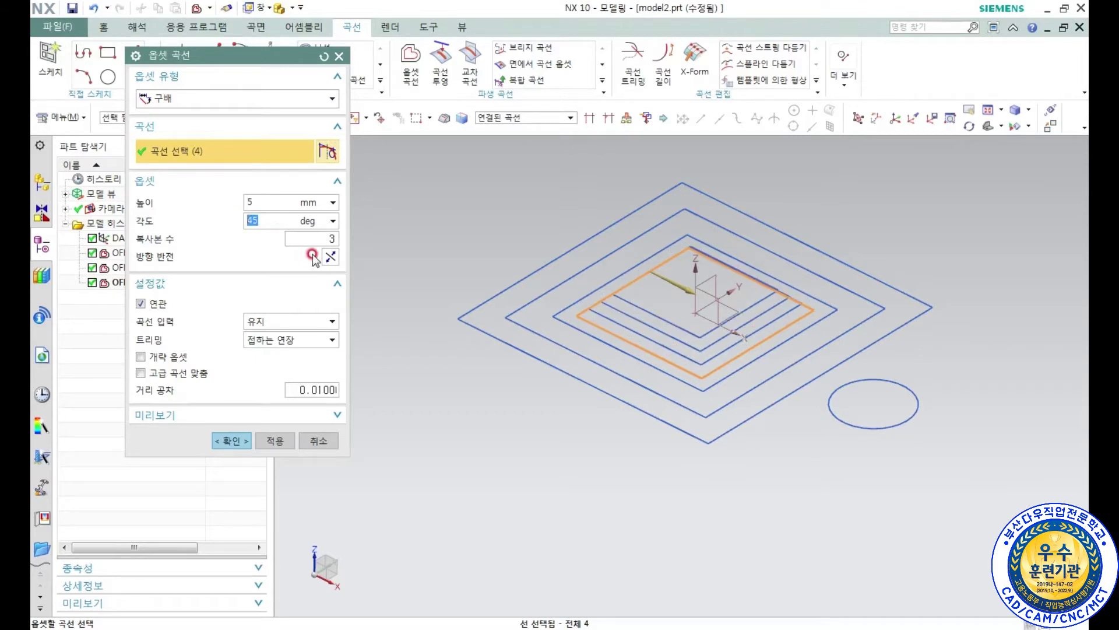
Reverse the draft offset outward, set its height to 10 mm, and create the curves.
{"action": "left_click", "coordinate": [331, 256]}
{"action": "middle_click_drag", "start_coordinate": [583, 290], "coordinate": [598, 260]}
{"action": "left_click", "coordinate": [268, 205]}
{"action": "left_click_drag", "start_coordinate": [268, 205], "coordinate": [227, 210]}
{"action": "type", "text": "10"}
{"action": "middle_click_drag", "start_coordinate": [789, 324], "coordinate": [738, 313]}
{"action": "left_click", "coordinate": [268, 342]}
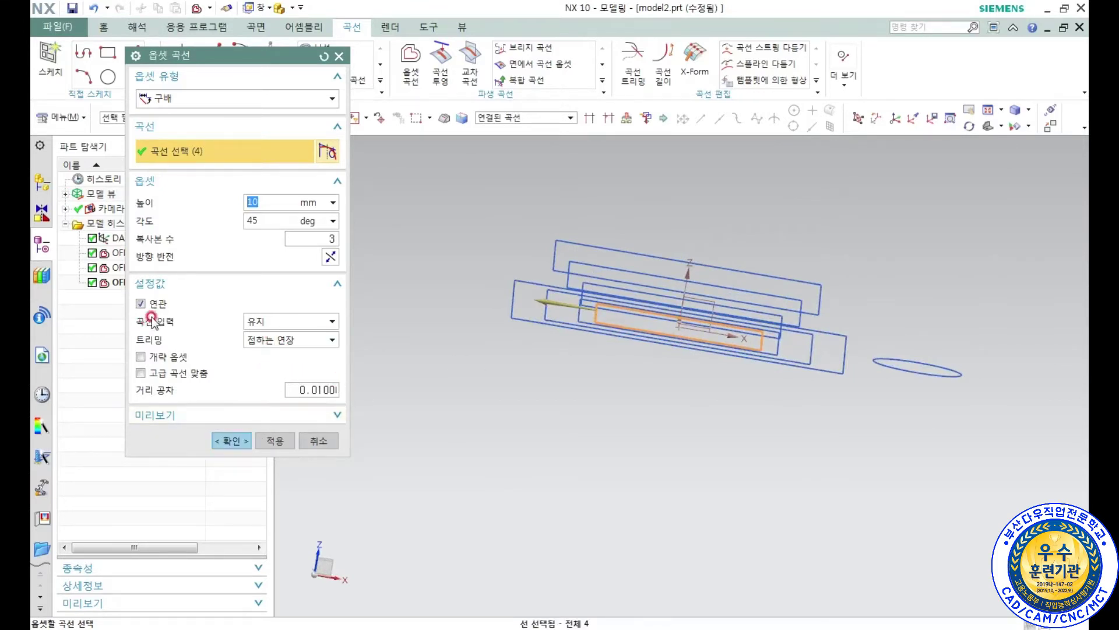
{"action": "left_click", "coordinate": [229, 440]}
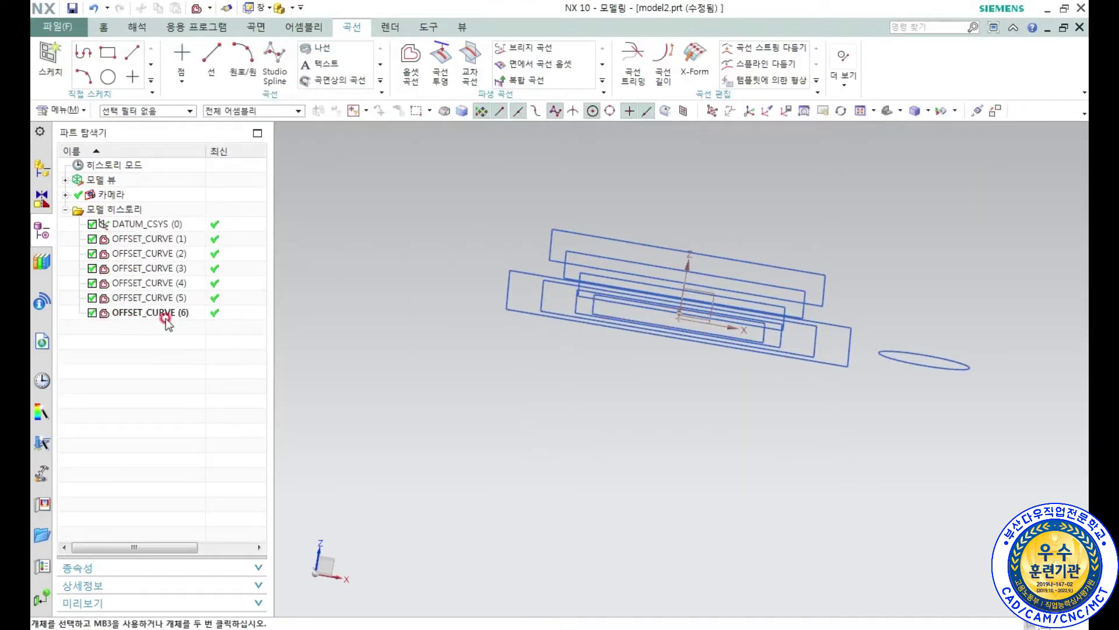
{"action": "mouse_move", "coordinate": [592, 375]}
{"action": "middle_mouse_down"}
{"action": "mouse_move", "coordinate": [565, 392]}
{"action": "mouse_move", "coordinate": [585, 375]}
{"action": "middle_mouse_up"}
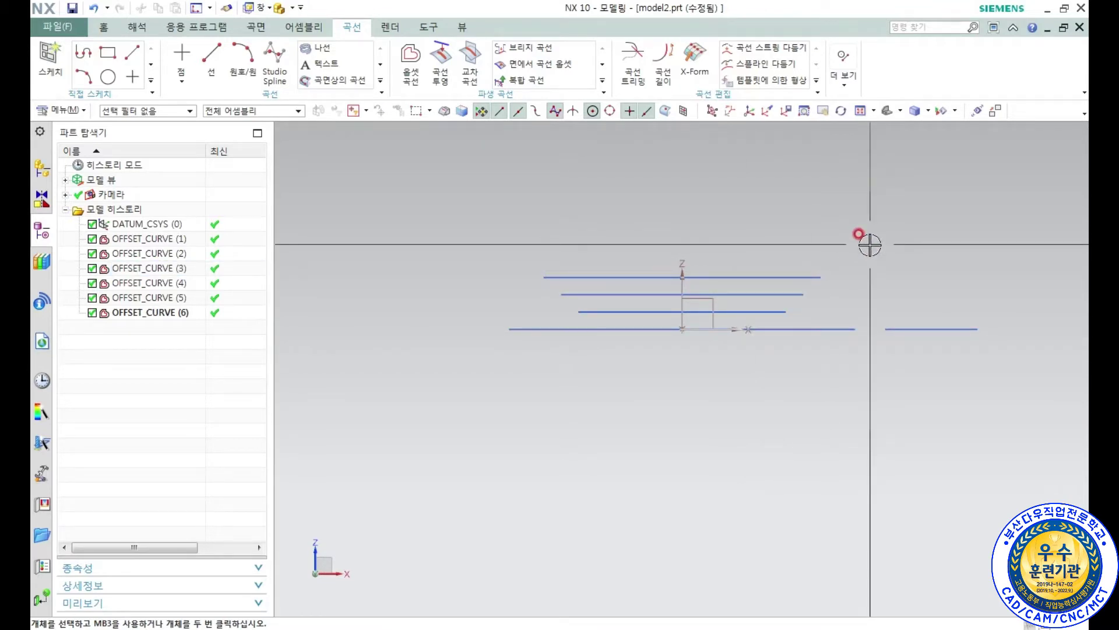
{"action": "left_click", "coordinate": [412, 58]}
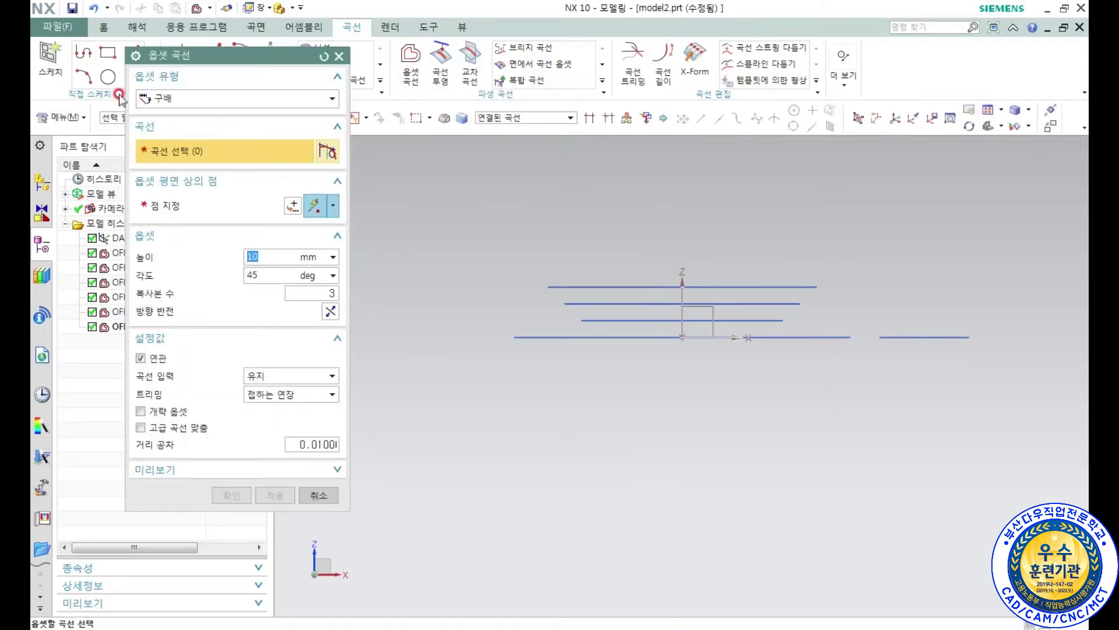
{"action": "left_click", "coordinate": [168, 99]}
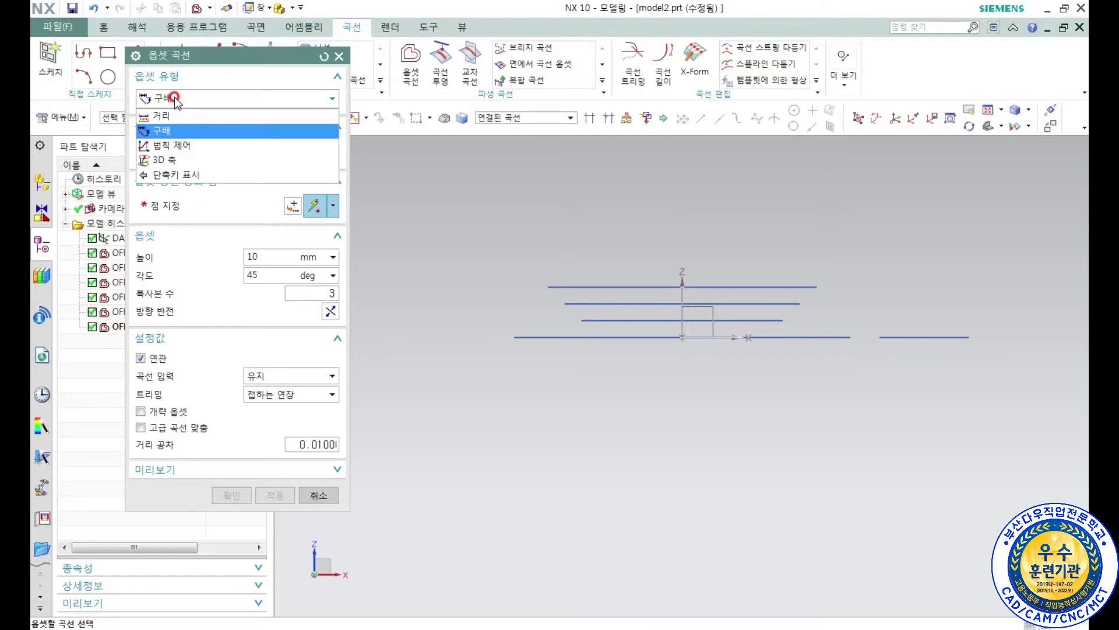
{"action": "left_click", "coordinate": [175, 146]}
{"action": "middle_click_drag", "start_coordinate": [687, 192], "coordinate": [765, 245]}
{"action": "mouse_move", "coordinate": [621, 22]}
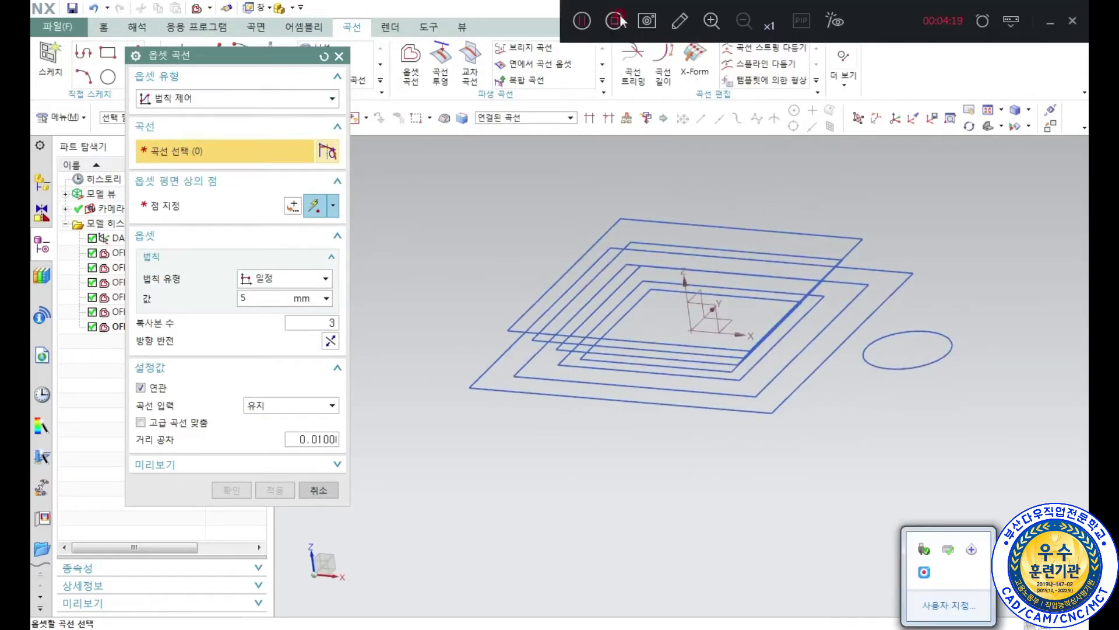
{"action": "left_click", "coordinate": [679, 21]}
{"action": "left_click", "coordinate": [611, 68]}
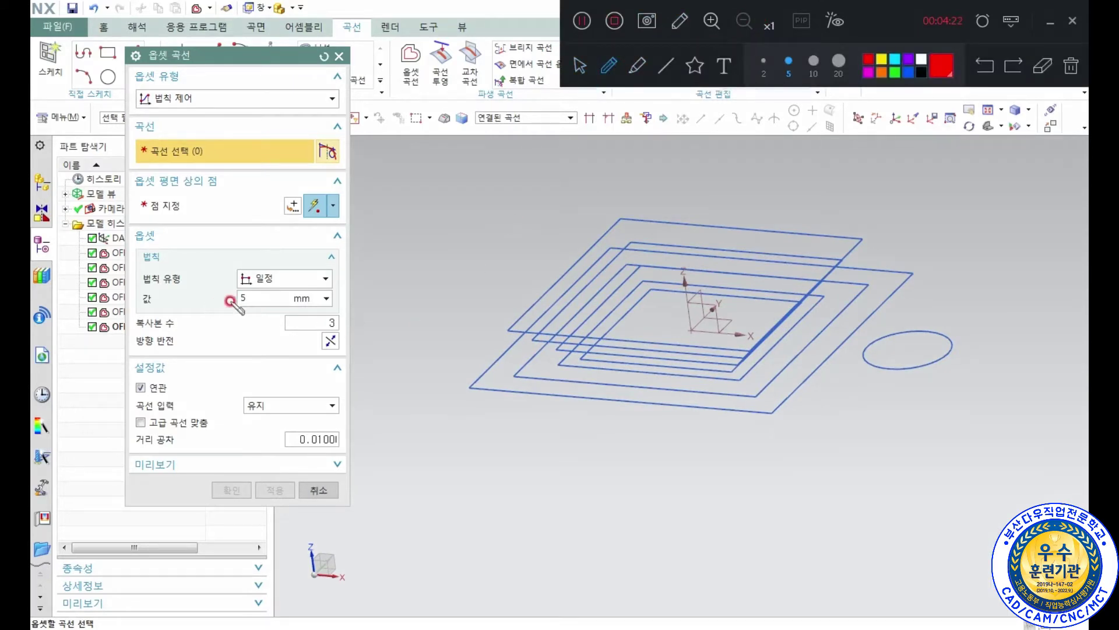
{"action": "mouse_move", "coordinate": [280, 287]}
{"action": "left_mouse_down"}
{"action": "mouse_move", "coordinate": [162, 292]}
{"action": "mouse_move", "coordinate": [139, 269]}
{"action": "mouse_move", "coordinate": [329, 277]}
{"action": "mouse_move", "coordinate": [278, 287]}
{"action": "left_mouse_up"}
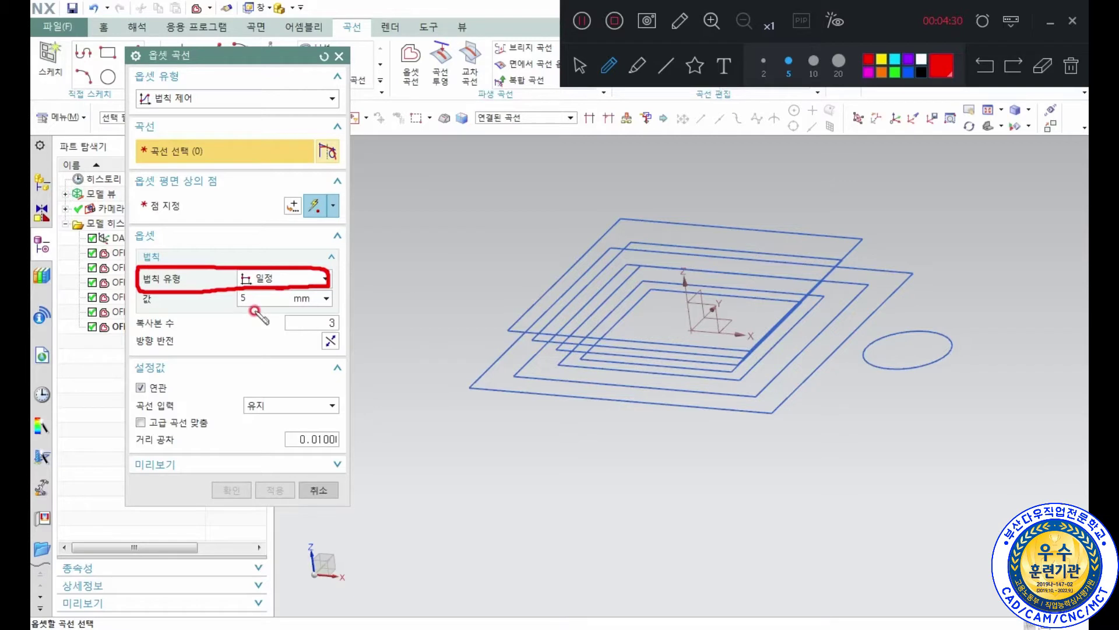
{"action": "mouse_move", "coordinate": [245, 312]}
{"action": "left_mouse_down"}
{"action": "mouse_move", "coordinate": [221, 303]}
{"action": "mouse_move", "coordinate": [236, 292]}
{"action": "mouse_move", "coordinate": [254, 306]}
{"action": "mouse_move", "coordinate": [244, 313]}
{"action": "left_mouse_up"}
{"action": "mouse_move", "coordinate": [344, 325]}
{"action": "left_mouse_down"}
{"action": "mouse_move", "coordinate": [346, 339]}
{"action": "mouse_move", "coordinate": [313, 321]}
{"action": "mouse_move", "coordinate": [349, 328]}
{"action": "left_mouse_up"}
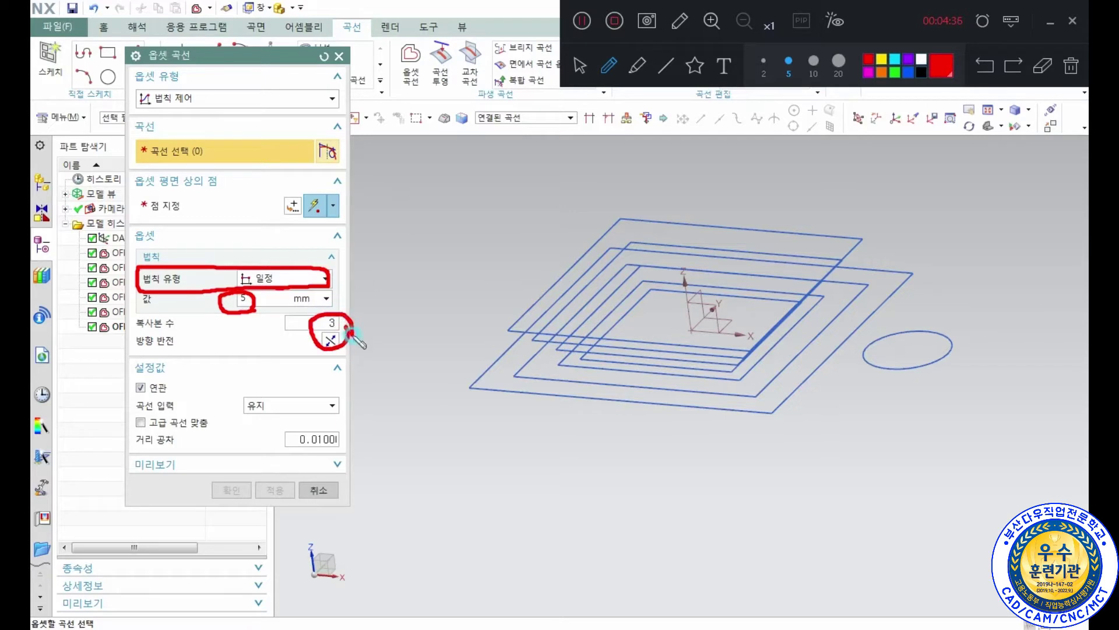
{"action": "left_click", "coordinate": [577, 67]}
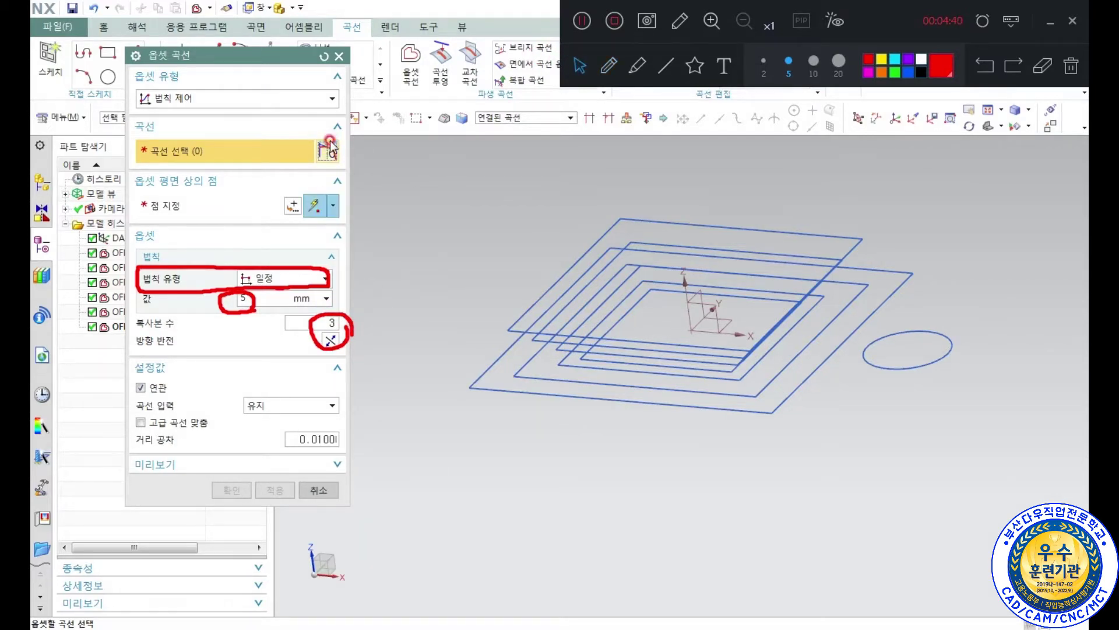
{"action": "left_click", "coordinate": [330, 490]}
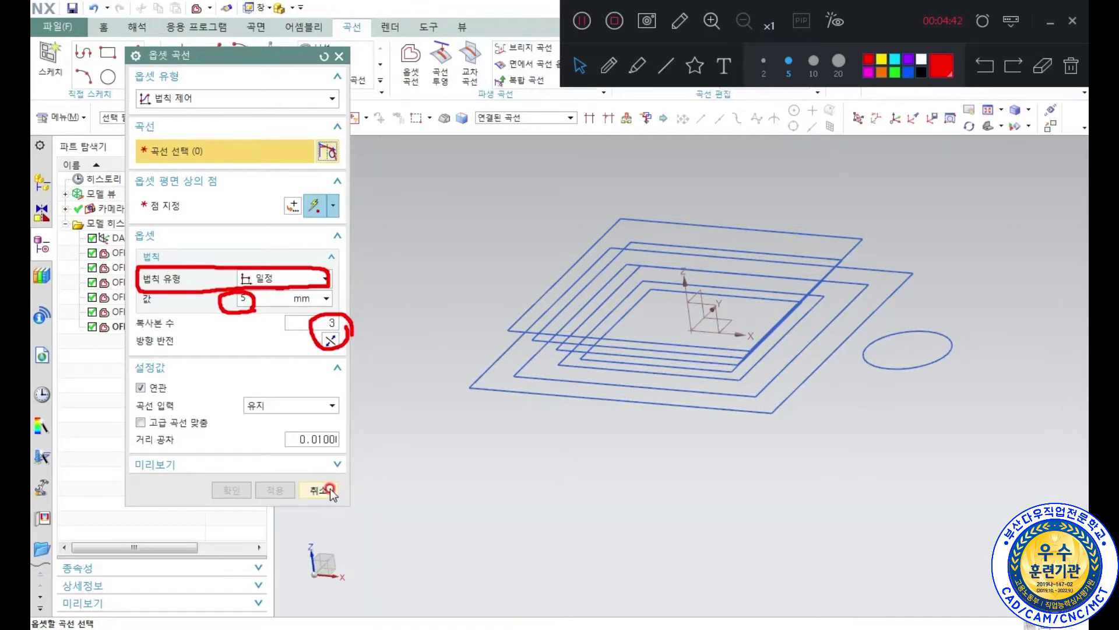
{"action": "left_click", "coordinate": [1069, 66]}
Delete all the offset features, OFFSET_CURVE (1) to OFFSET_CURVE (6), from the model history.
{"action": "left_click", "coordinate": [176, 324]}
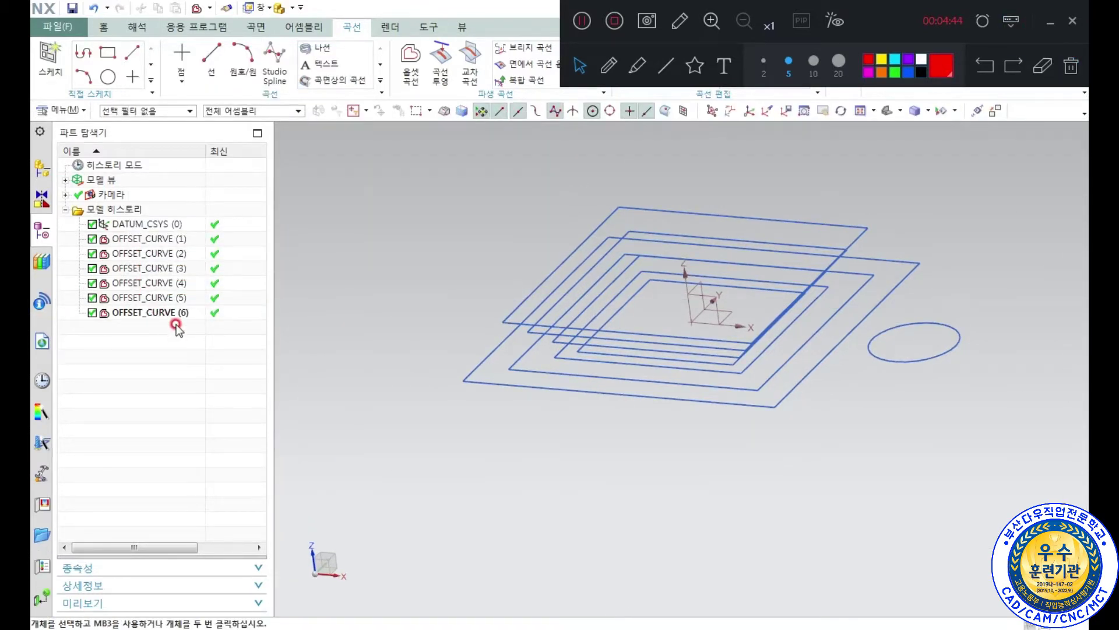
{"action": "left_click", "coordinate": [169, 243], "text": "shift"}
{"action": "key", "text": "Delete"}
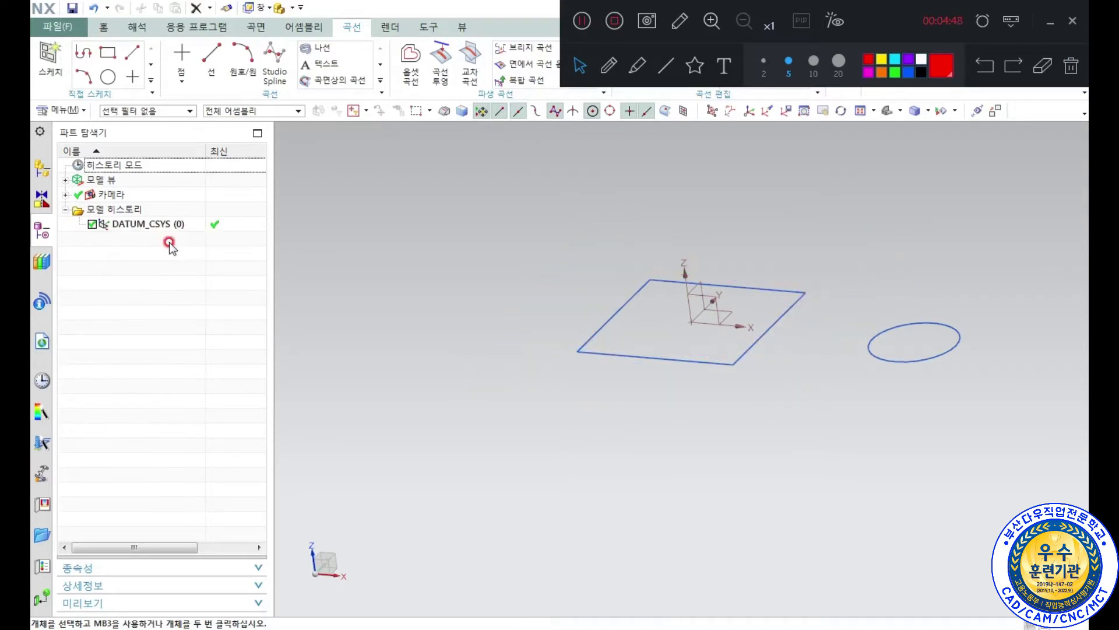
Start an Offset Curve on the original rectangle and change its offset type to law control (법칙 제어).
{"action": "left_click", "coordinate": [412, 71]}
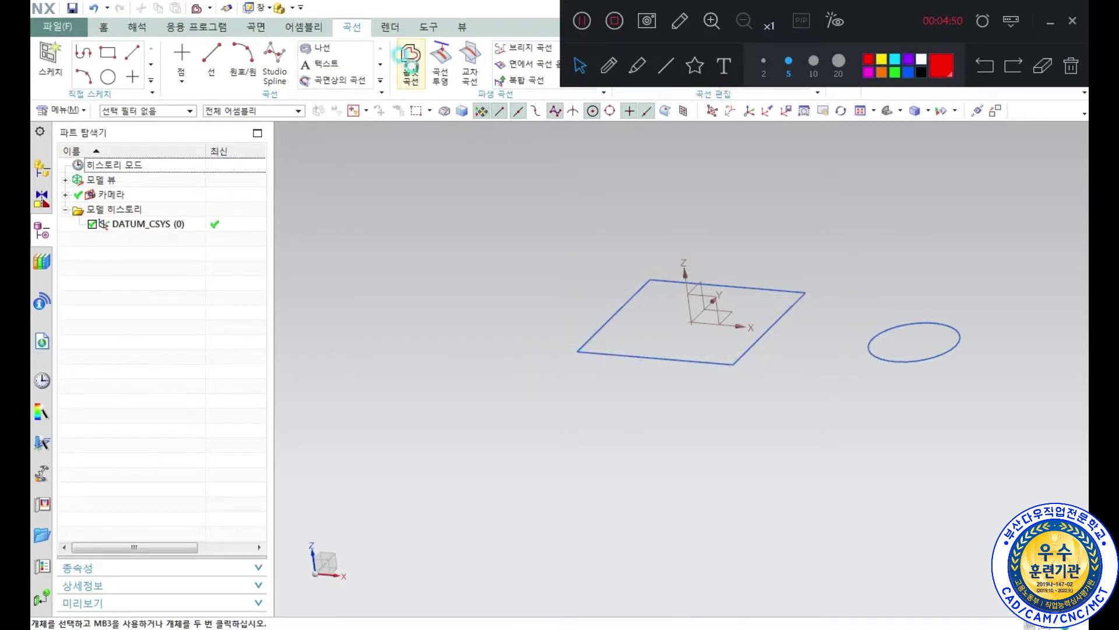
{"action": "left_click", "coordinate": [724, 295]}
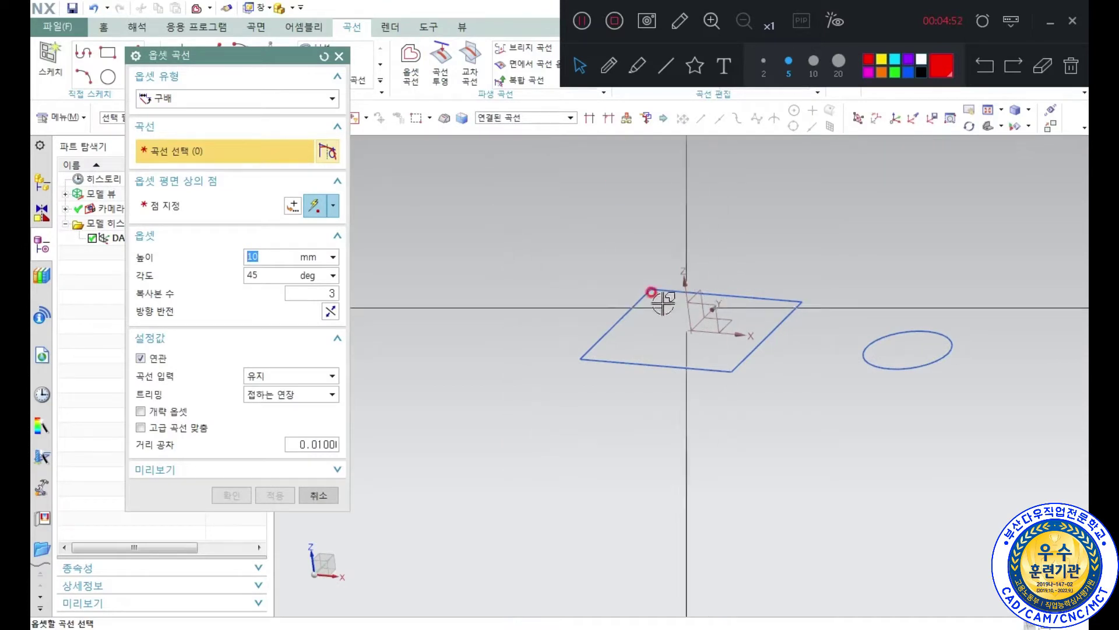
{"action": "left_click", "coordinate": [208, 100]}
{"action": "left_click", "coordinate": [194, 150]}
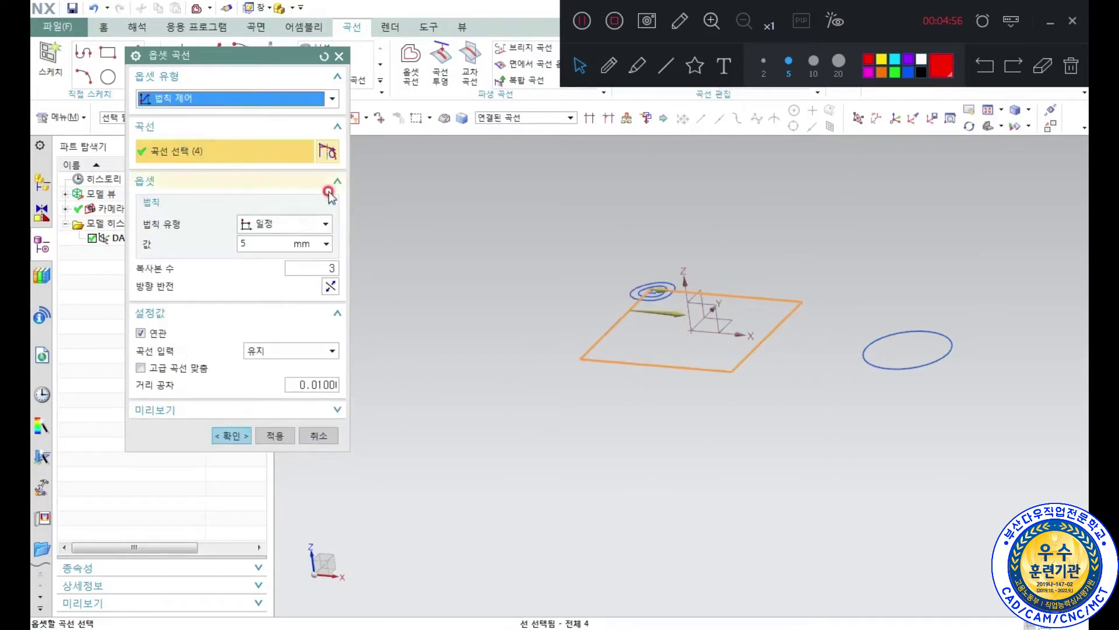
Set the constant law value to 10 mm and reverse the offset direction toward the outside of the rectangle.
{"action": "left_click_drag", "start_coordinate": [293, 240], "coordinate": [222, 247]}
{"action": "type", "text": "10"}
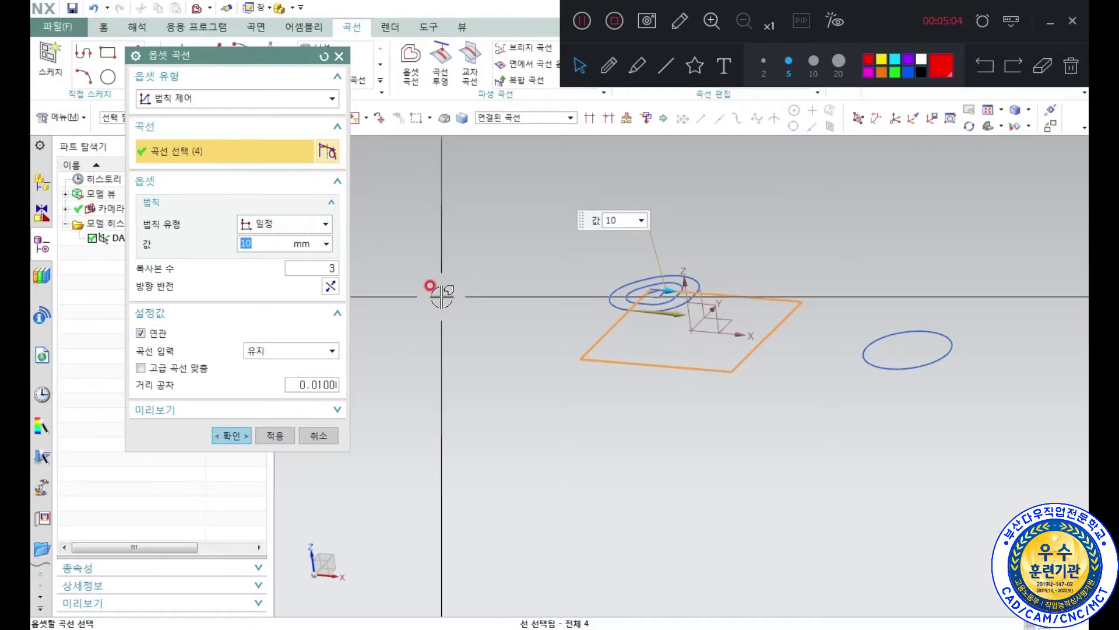
{"action": "middle_click_drag", "start_coordinate": [721, 267], "coordinate": [737, 320]}
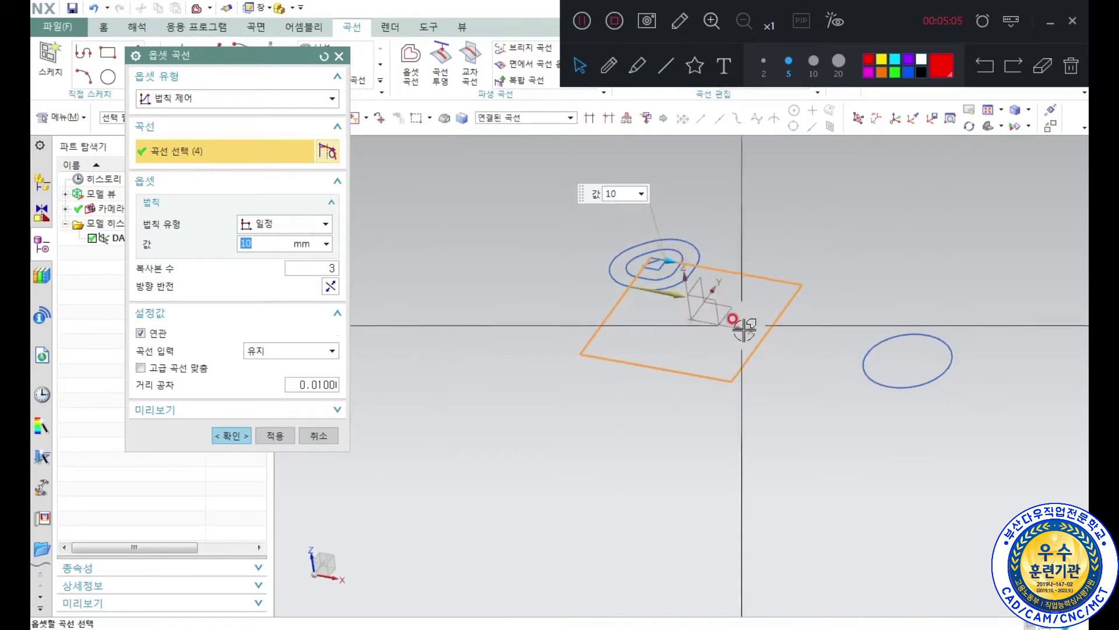
{"action": "double_click", "coordinate": [676, 294]}
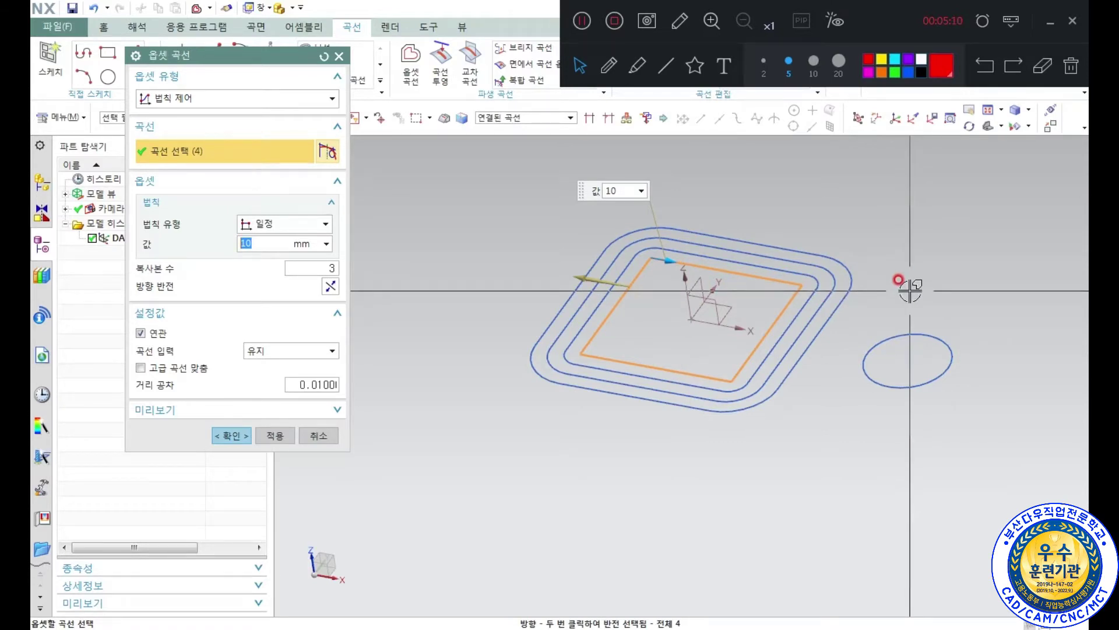
{"action": "middle_click_drag", "start_coordinate": [865, 229], "coordinate": [723, 321]}
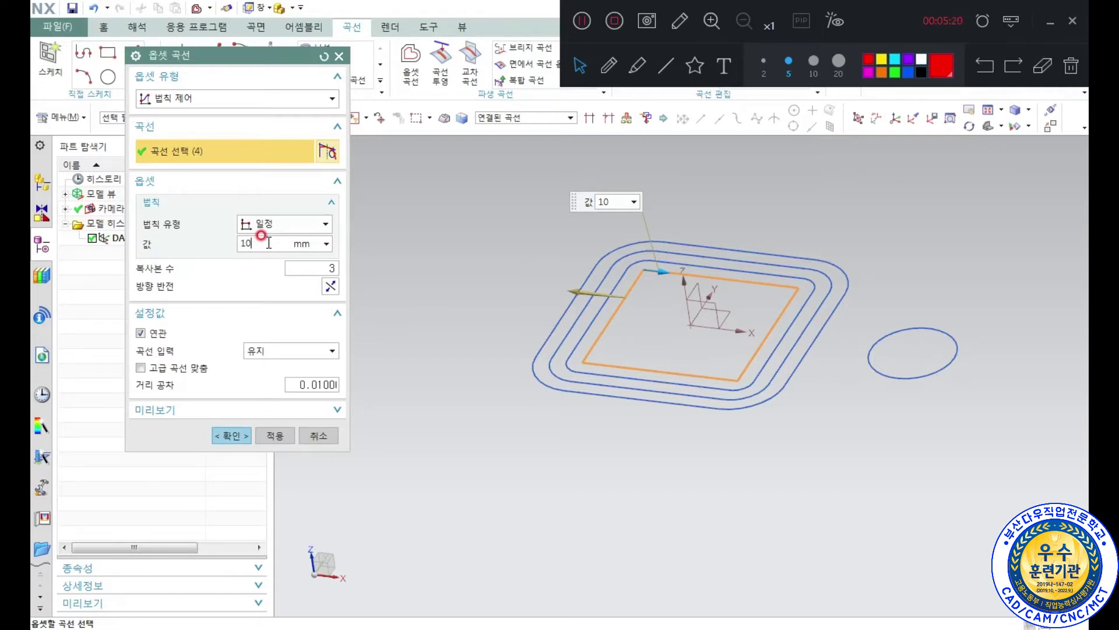
Change the law type to linear (선형) and set its end value to 20 mm.
{"action": "left_click", "coordinate": [275, 225]}
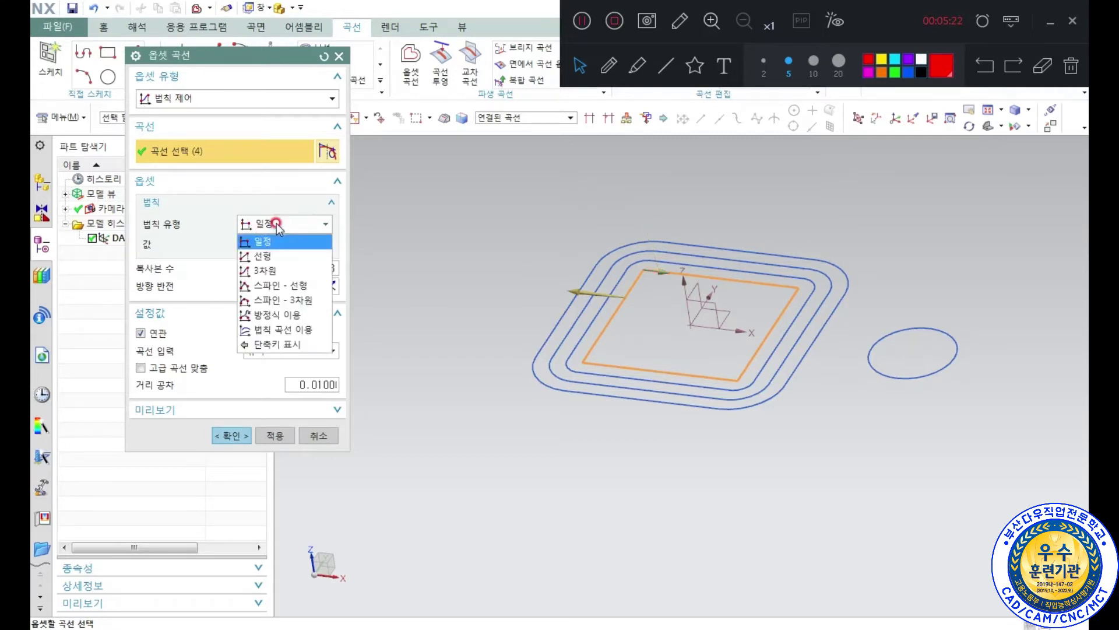
{"action": "left_click", "coordinate": [274, 257]}
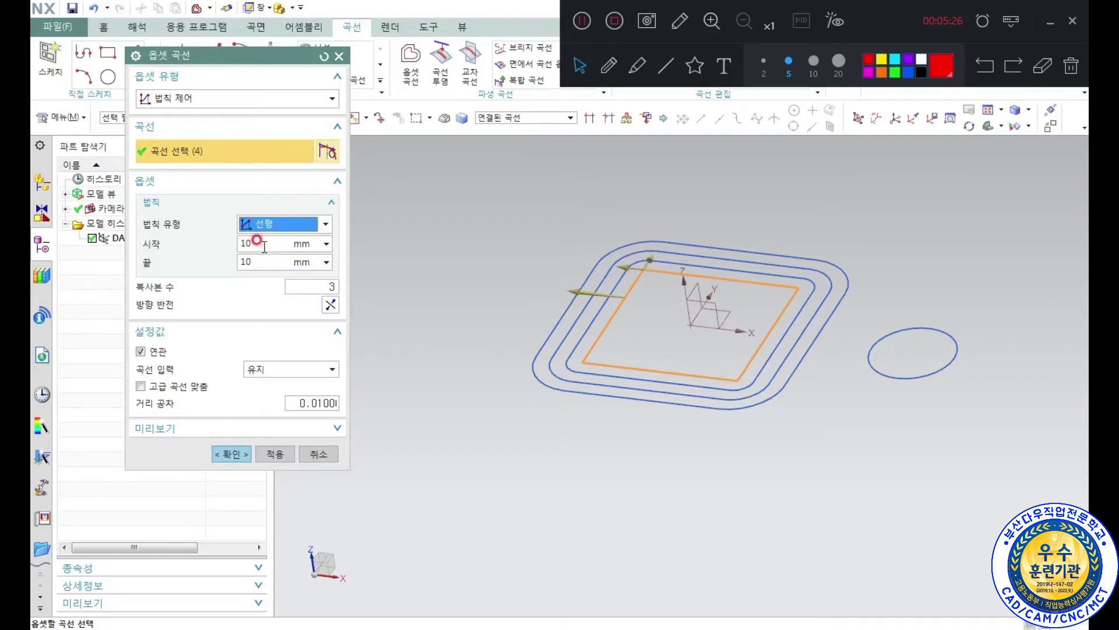
{"action": "scroll", "coordinate": [632, 257], "scroll_direction": "up", "scroll_amount": 3}
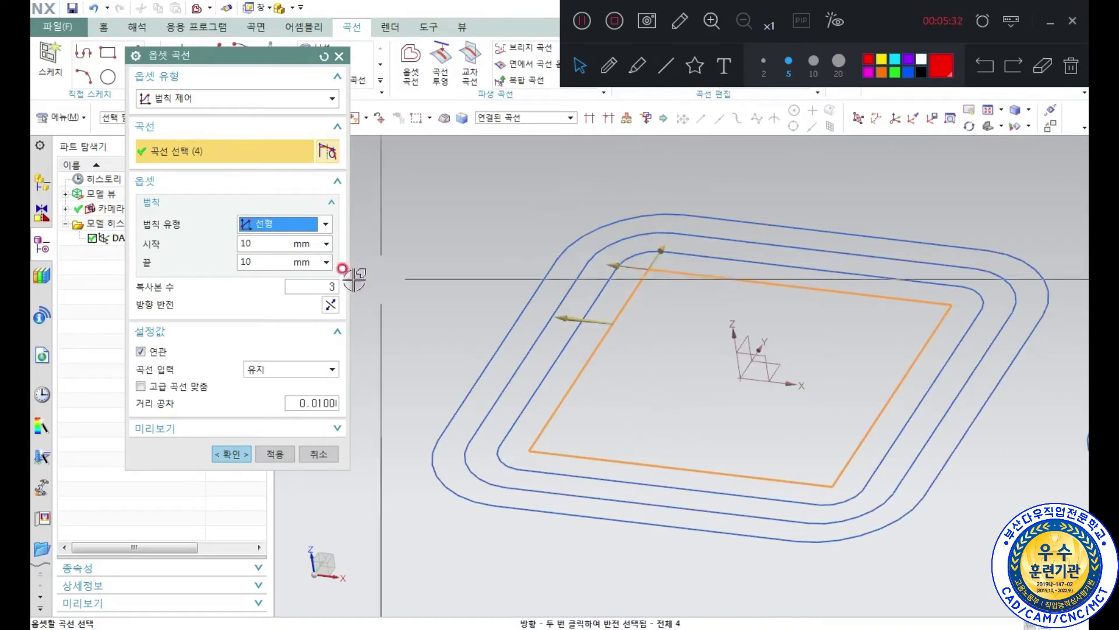
{"action": "left_click", "coordinate": [265, 257]}
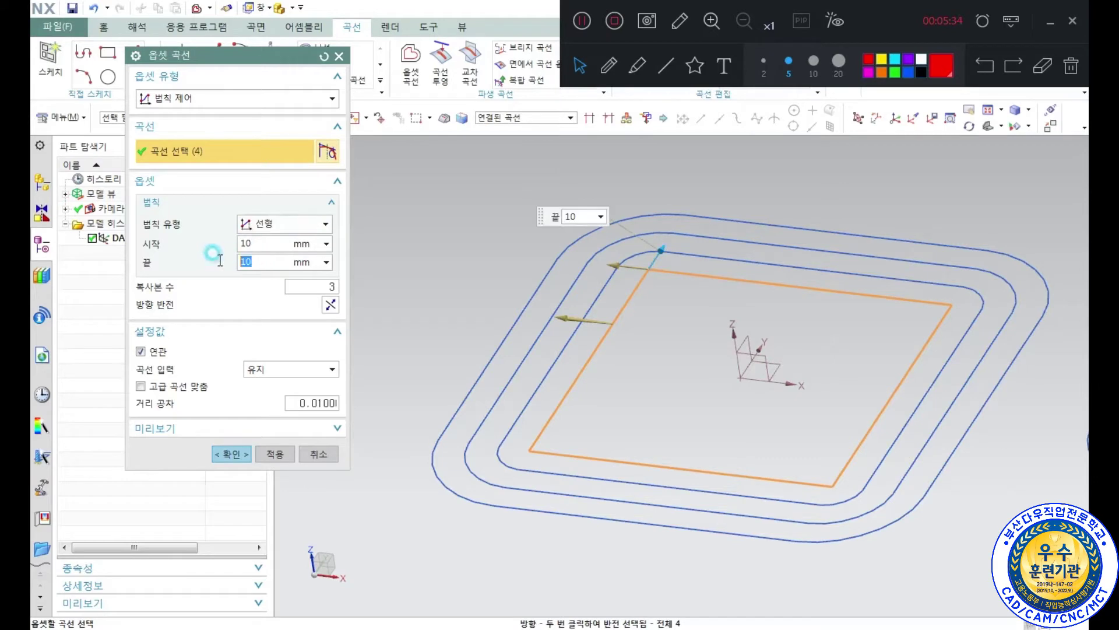
{"action": "type", "text": "2"}
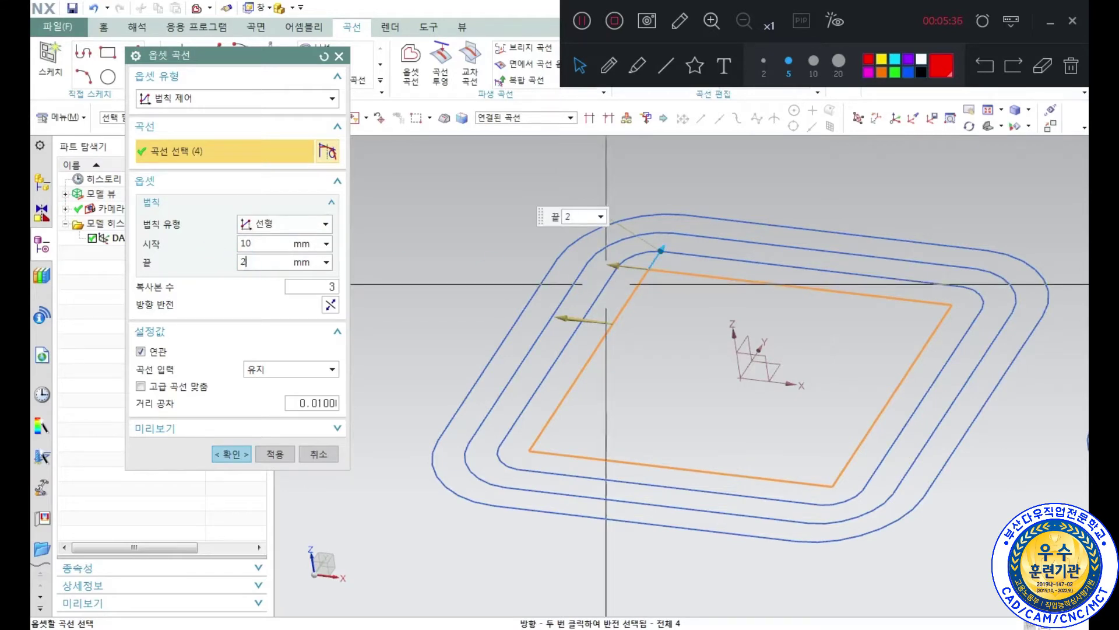
{"action": "left_click", "coordinate": [594, 273]}
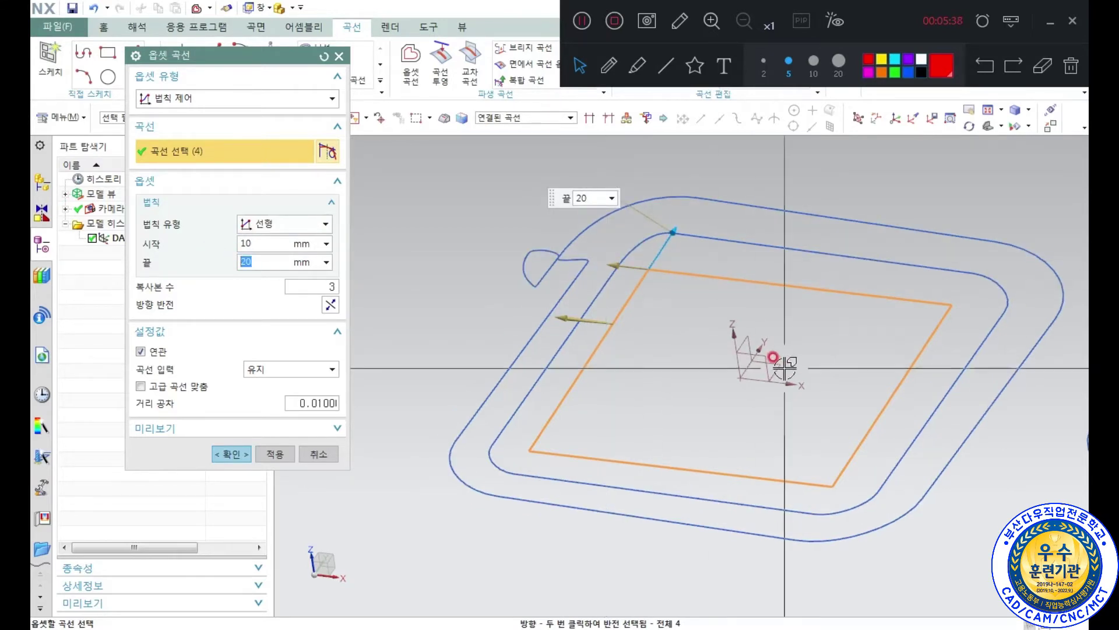
Set the end value of the linear law to 15 mm.
{"action": "scroll", "coordinate": [812, 375], "scroll_direction": "down", "scroll_amount": 3}
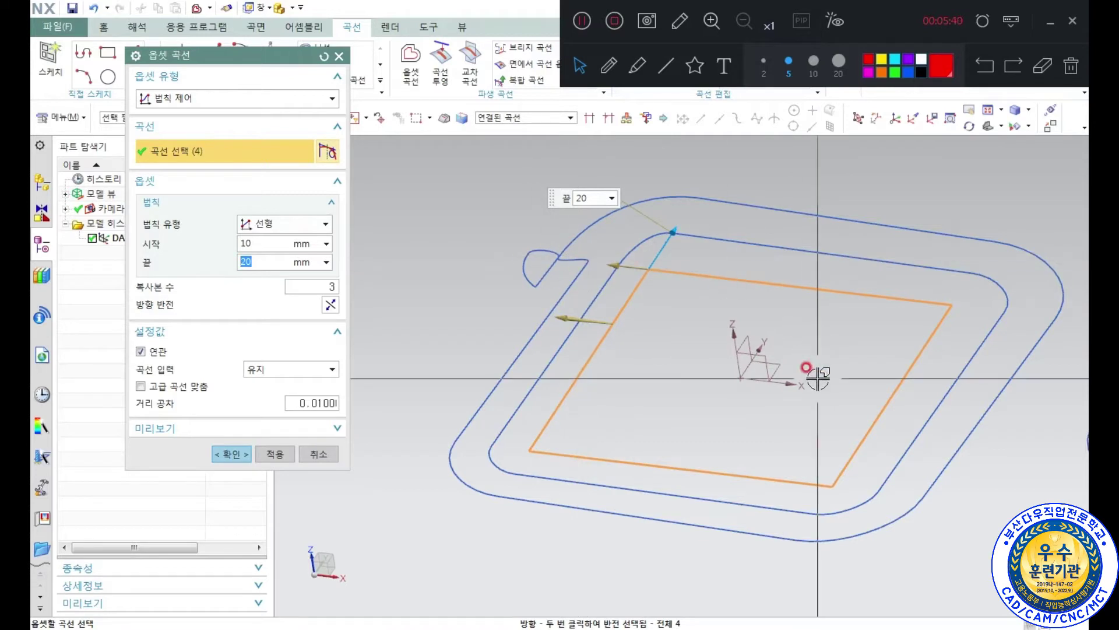
{"action": "scroll", "coordinate": [624, 387], "scroll_direction": "down", "scroll_amount": 1}
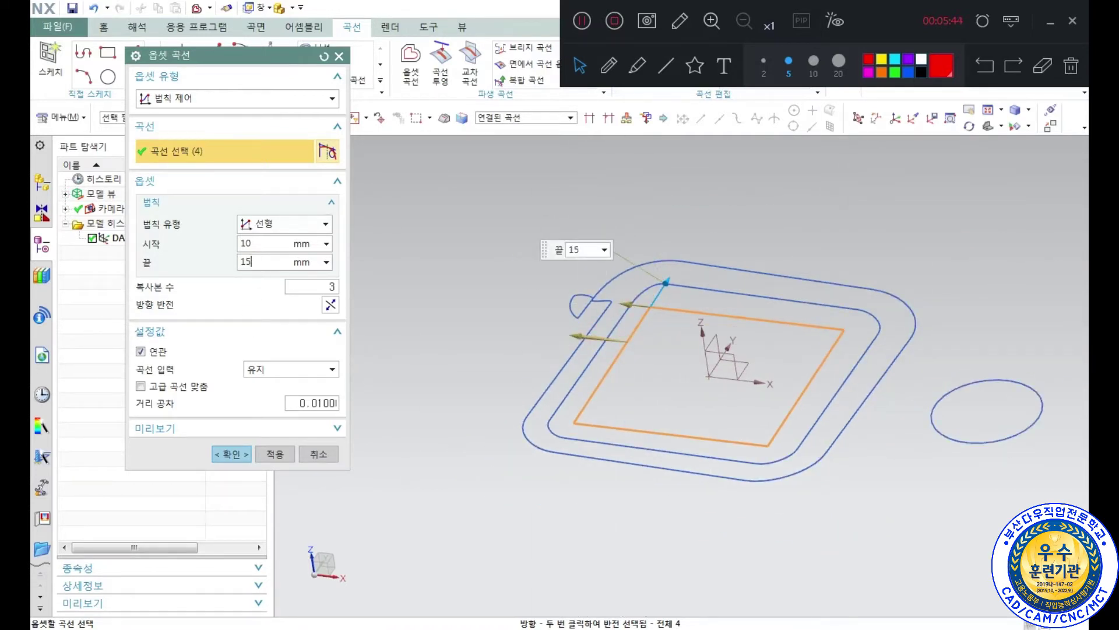
{"action": "double_click", "coordinate": [250, 259]}
{"action": "scroll", "coordinate": [598, 299], "scroll_direction": "up", "scroll_amount": 2}
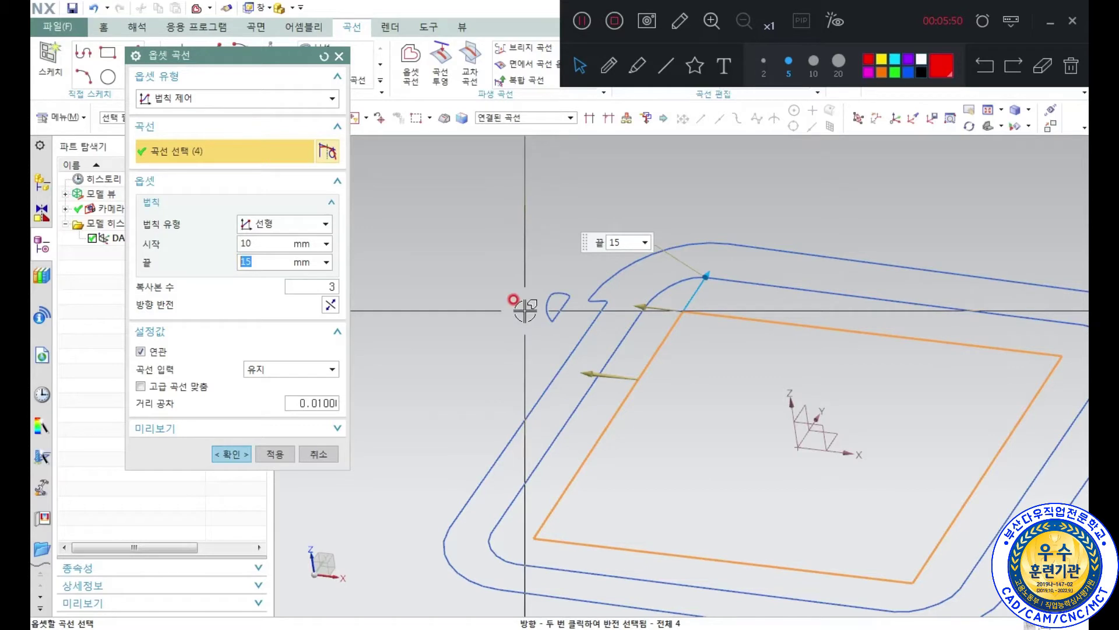
{"action": "scroll", "coordinate": [524, 311], "scroll_direction": "down", "scroll_amount": 1}
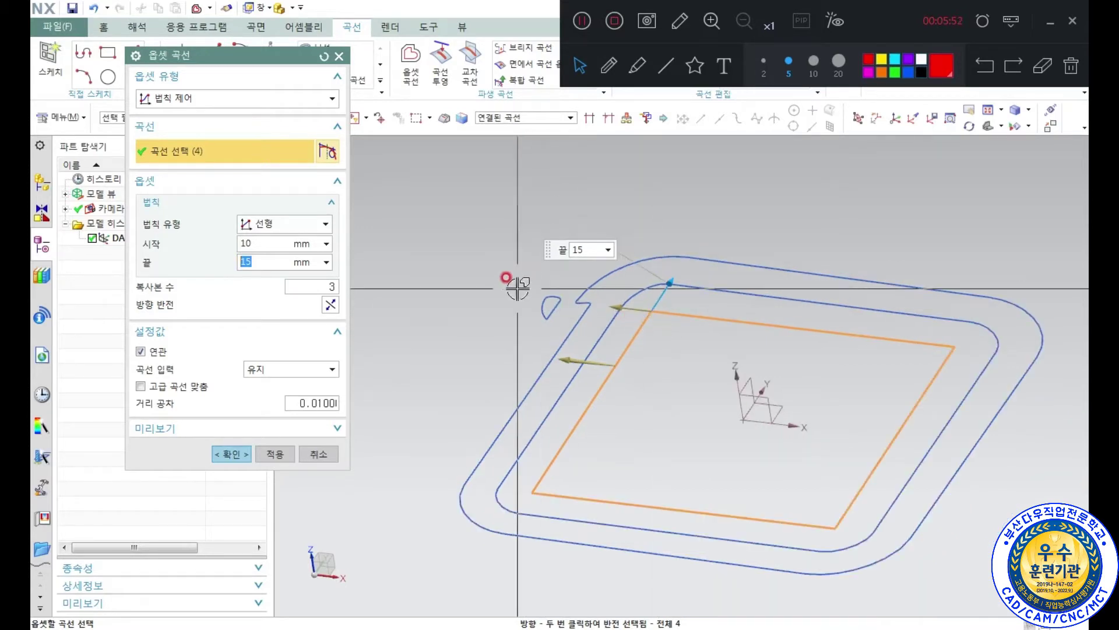
Set the number of copies to 1 and the linear law's end value to 30 mm.
{"action": "left_click", "coordinate": [327, 283]}
{"action": "type", "text": "1"}
{"action": "key", "text": "Return"}
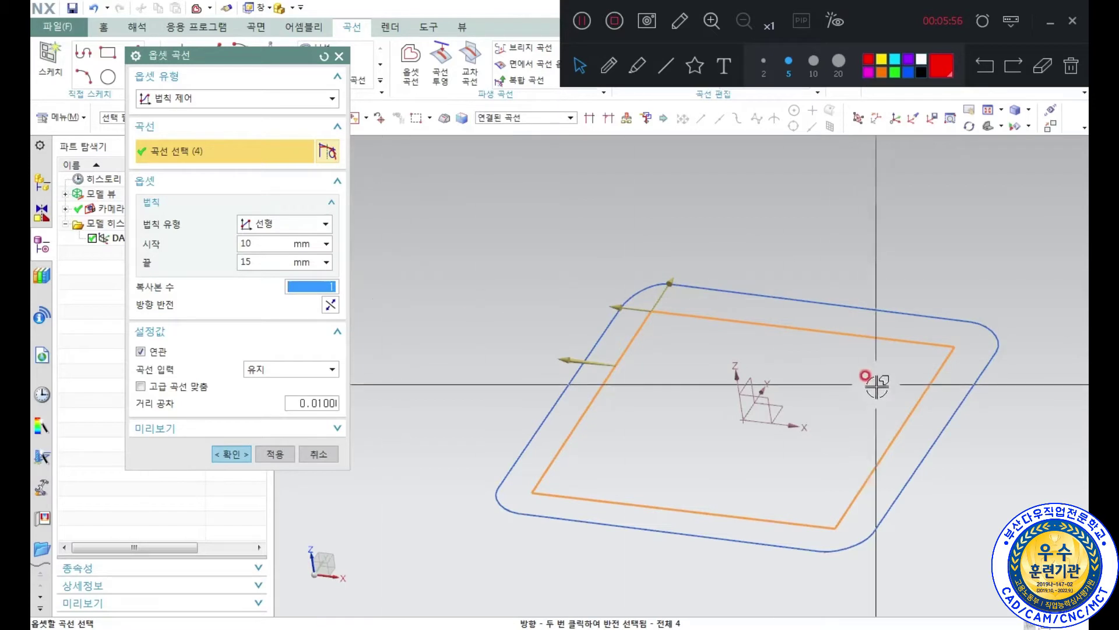
{"action": "middle_click_drag", "start_coordinate": [876, 384], "coordinate": [834, 401]}
{"action": "left_click", "coordinate": [262, 262]}
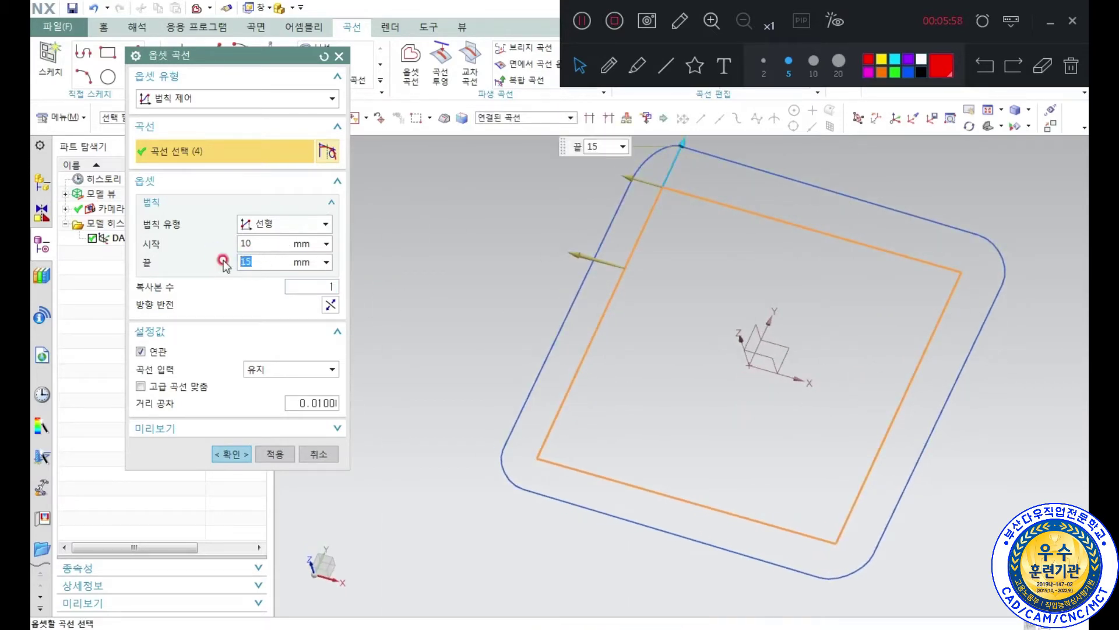
{"action": "type", "text": "30"}
{"action": "key", "text": "Return"}
{"action": "scroll", "coordinate": [575, 325], "scroll_direction": "down", "scroll_amount": 2}
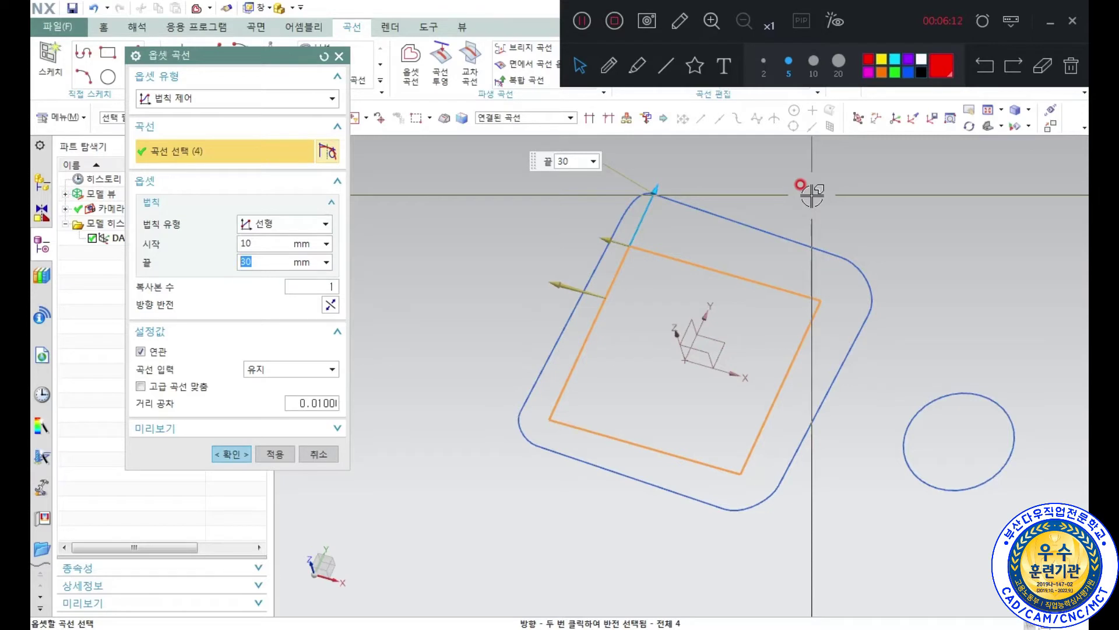
Review the available law types, keep linear (선형), and create the offset curve around the rectangle.
{"action": "left_click", "coordinate": [280, 224]}
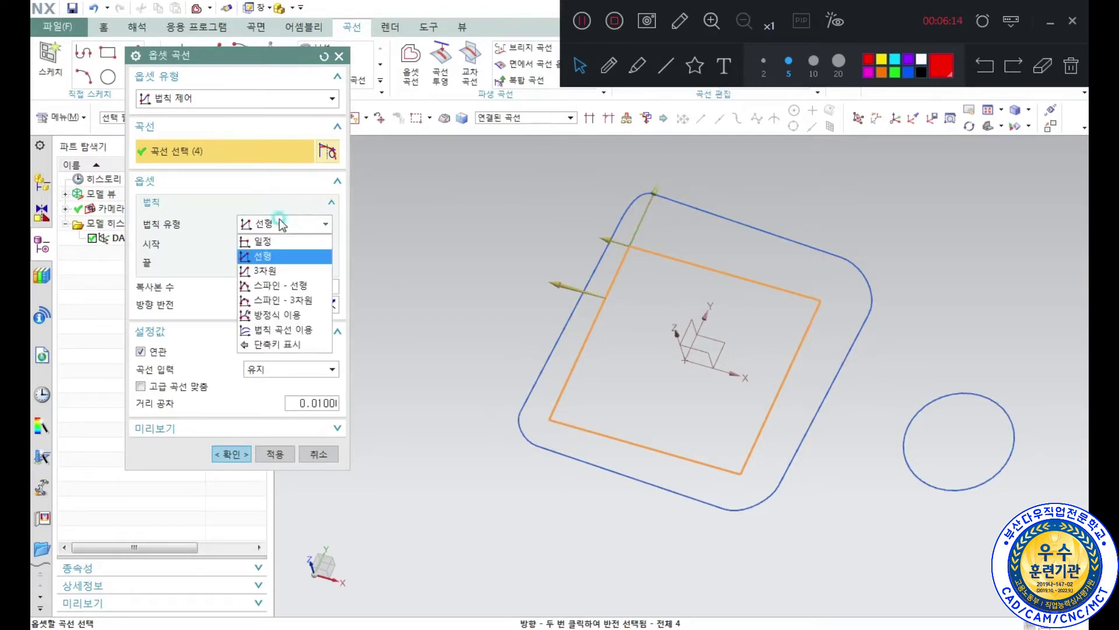
{"action": "left_click", "coordinate": [310, 454]}
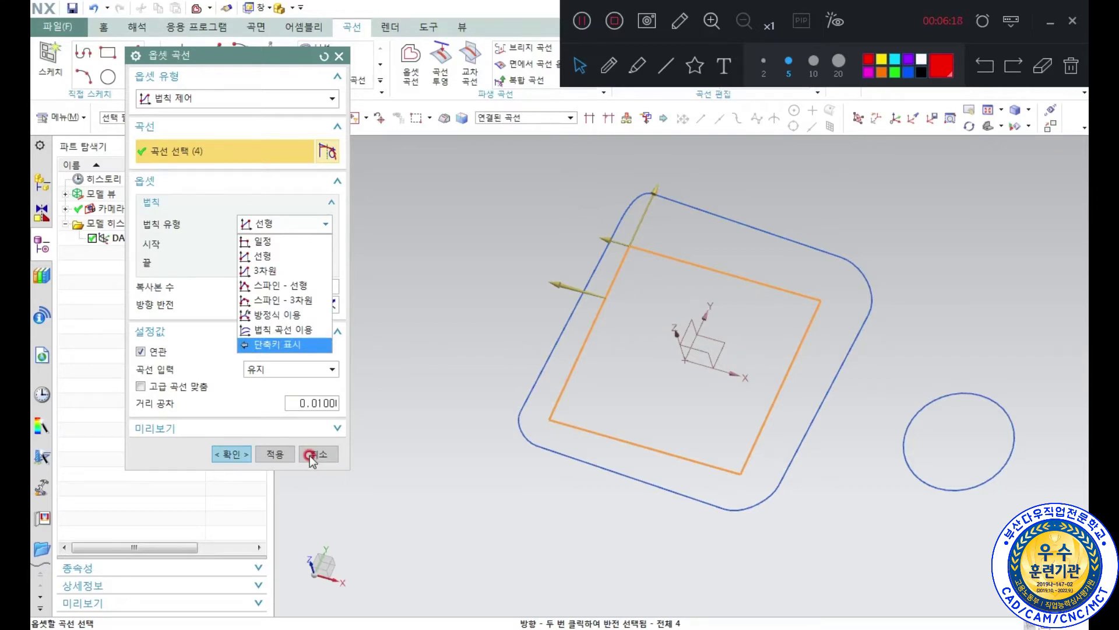
{"action": "left_click", "coordinate": [254, 205]}
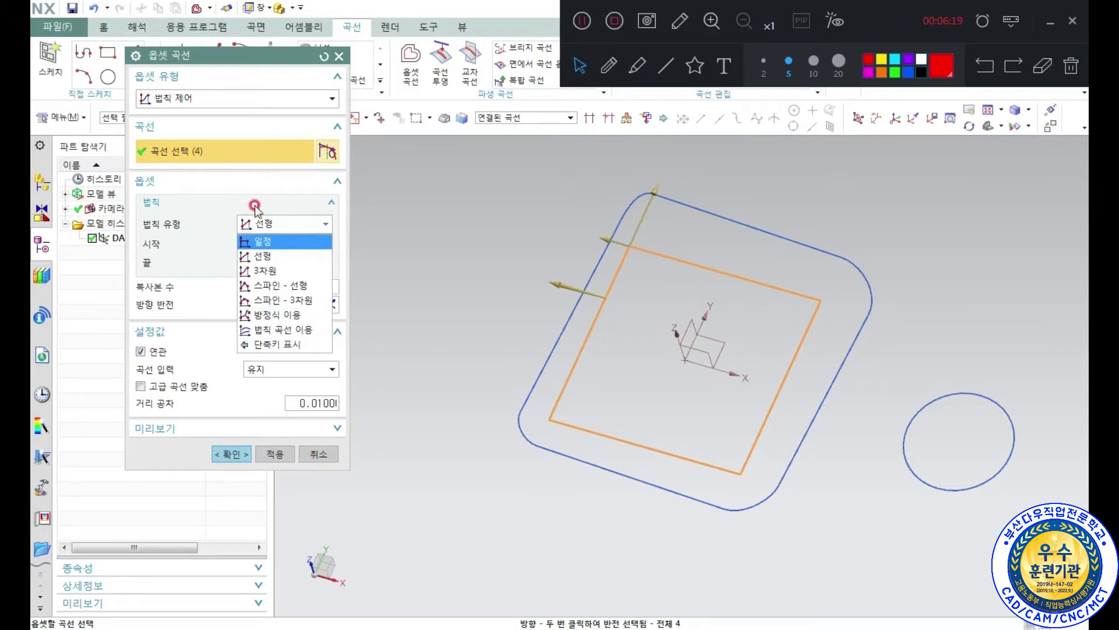
{"action": "left_click", "coordinate": [291, 183]}
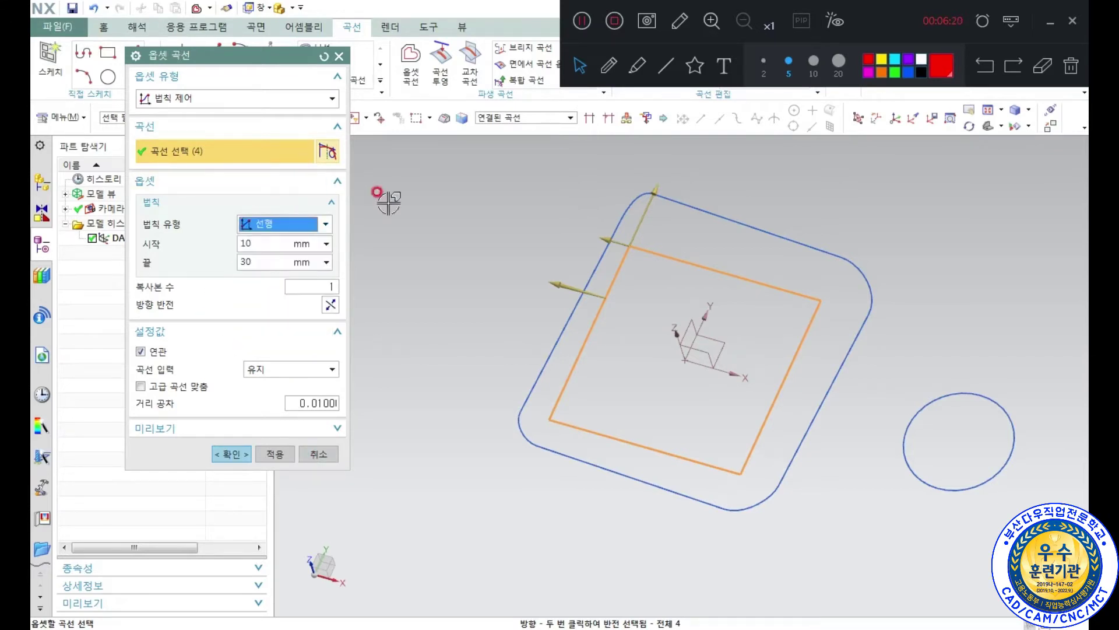
{"action": "left_click", "coordinate": [226, 454]}
{"action": "mouse_move", "coordinate": [545, 329]}
{"action": "middle_mouse_down"}
{"action": "mouse_move", "coordinate": [540, 380]}
{"action": "mouse_move", "coordinate": [561, 317]}
{"action": "middle_mouse_up"}
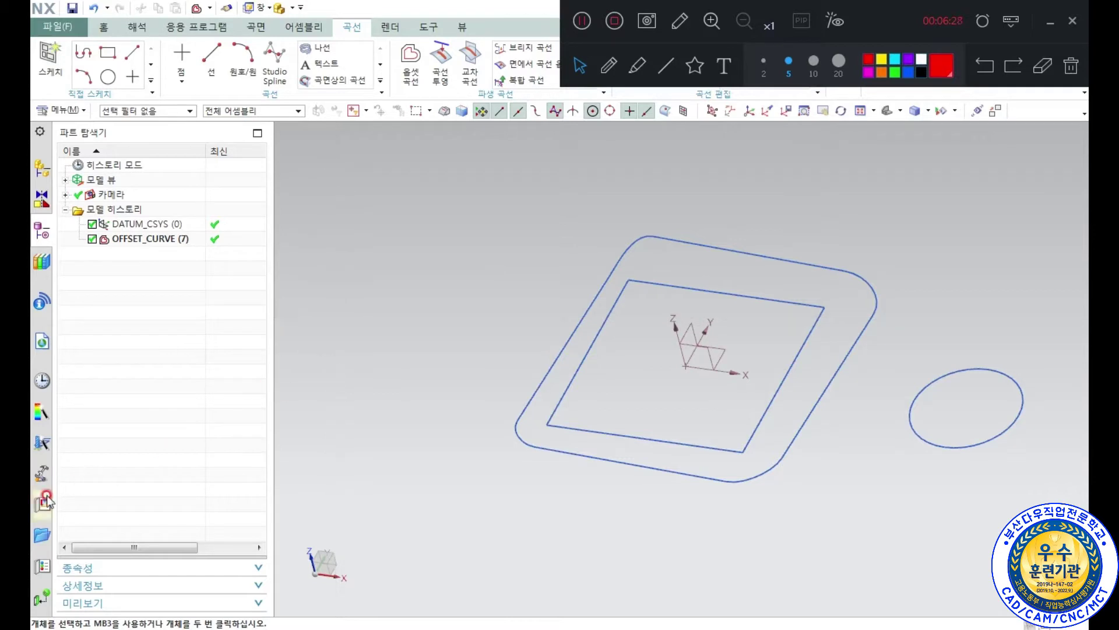
Open the sample part co_offset_rough.prt from the basic_sample folder.
{"action": "left_click", "coordinate": [56, 533]}
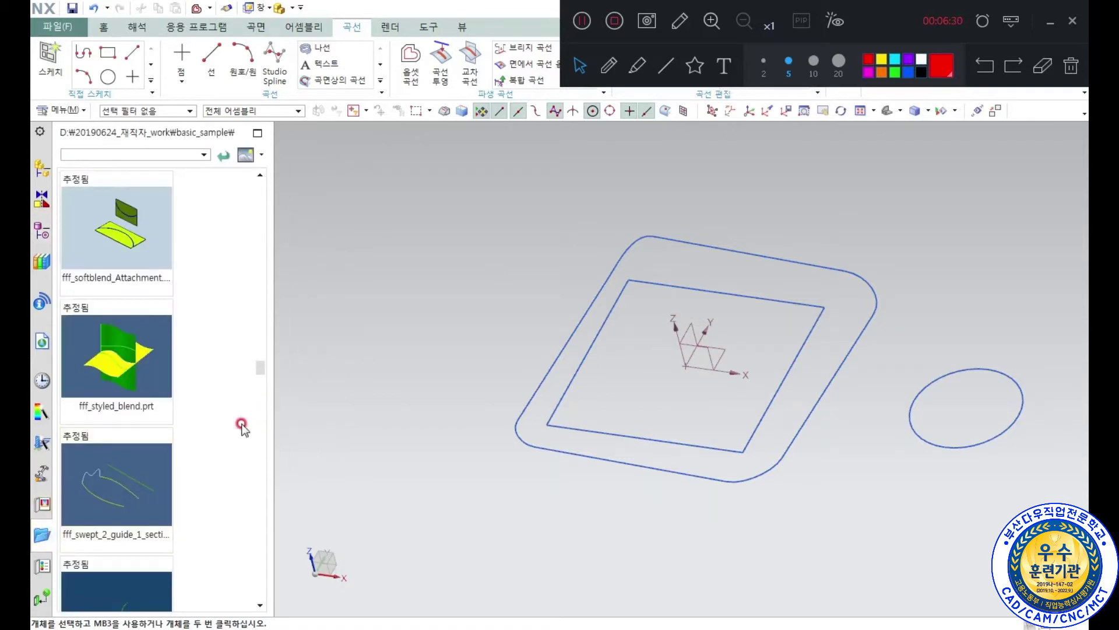
{"action": "left_click_drag", "start_coordinate": [264, 373], "coordinate": [274, 207]}
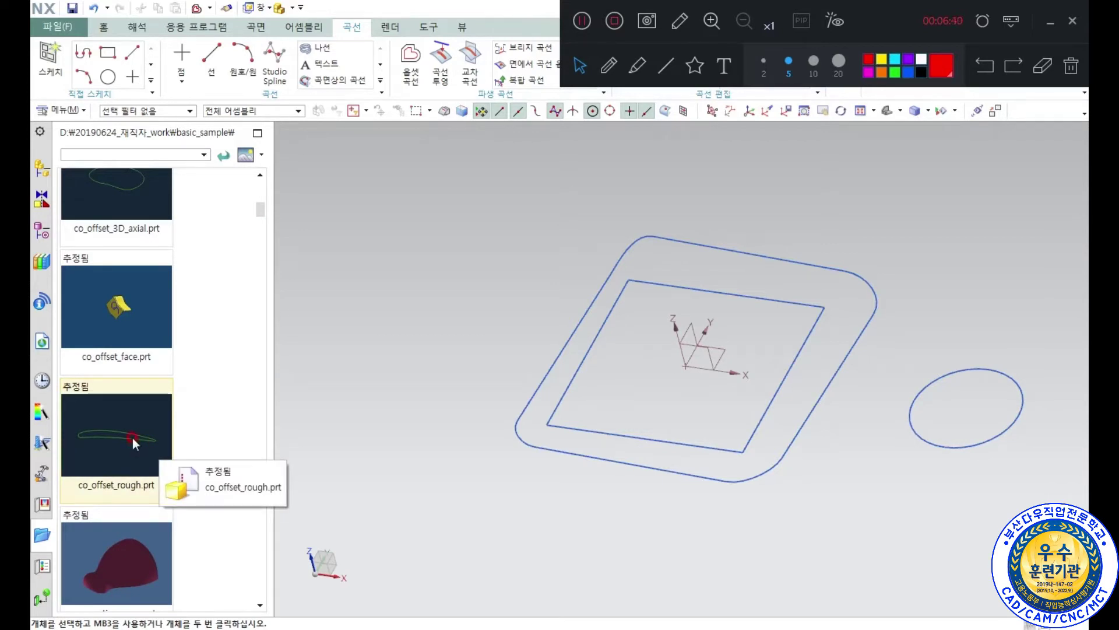
{"action": "left_click", "coordinate": [132, 439]}
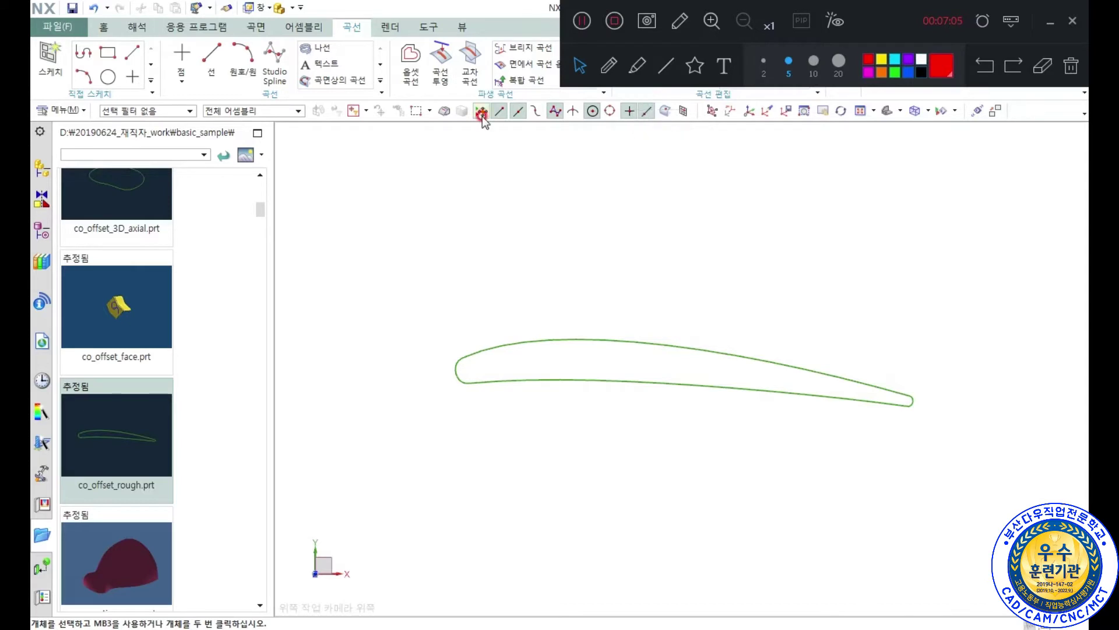
Offset the closed airfoil profile inward by a distance of 3 mm with rough offset (개략 옵셋) enabled.
{"action": "left_click", "coordinate": [411, 73]}
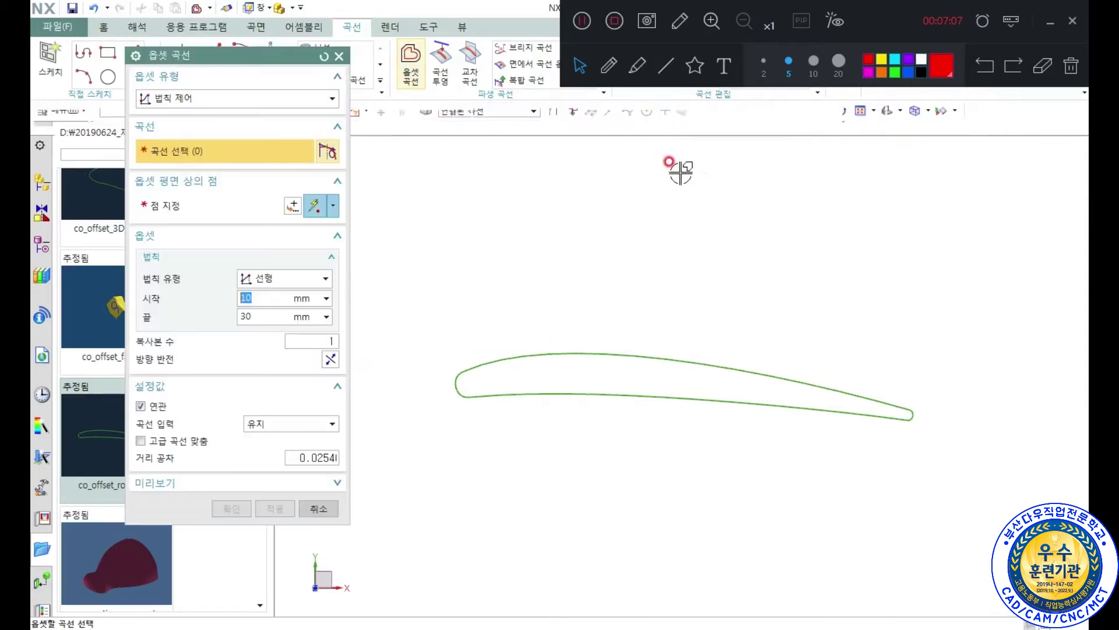
{"action": "left_click", "coordinate": [655, 351]}
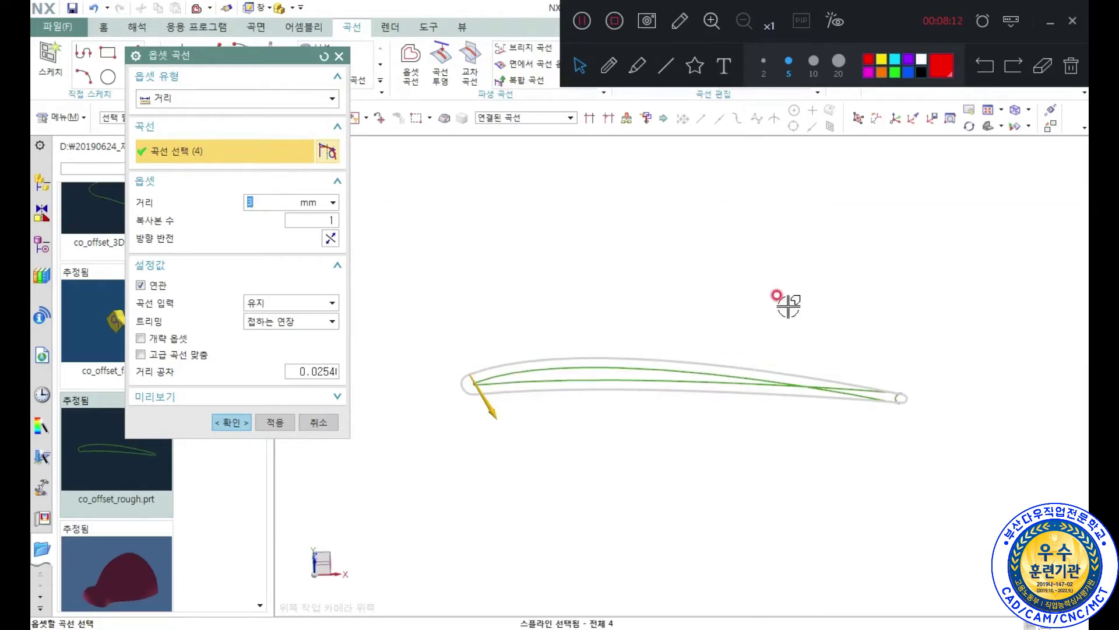
{"action": "scroll", "coordinate": [880, 395], "scroll_direction": "up", "scroll_amount": 4}
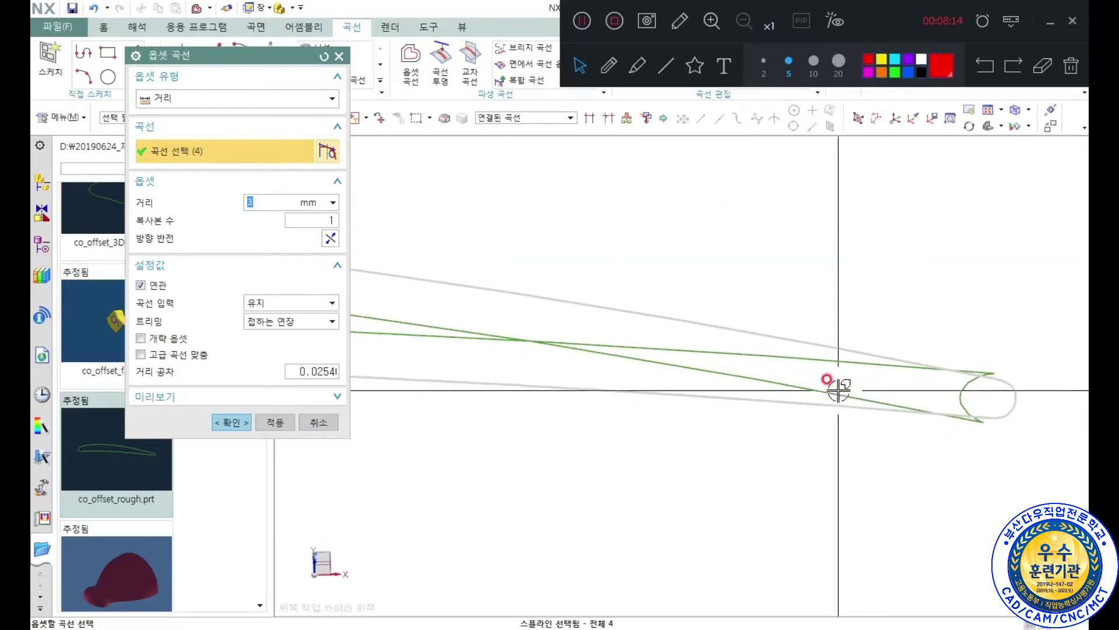
{"action": "scroll", "coordinate": [840, 392], "scroll_direction": "up", "scroll_amount": 1}
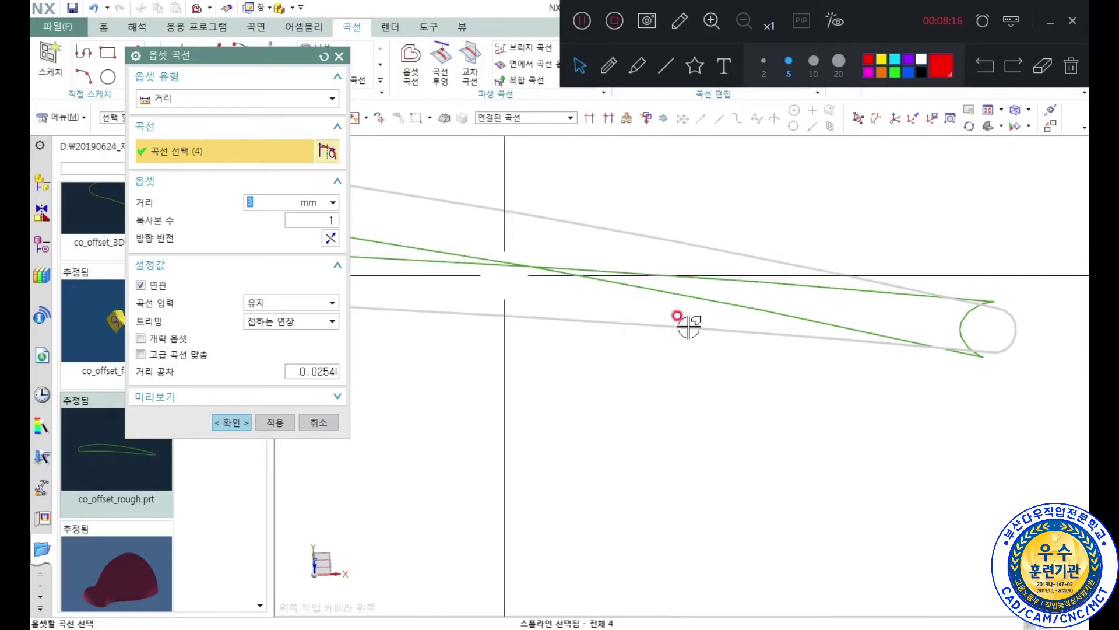
{"action": "scroll", "coordinate": [933, 368], "scroll_direction": "down", "scroll_amount": 3}
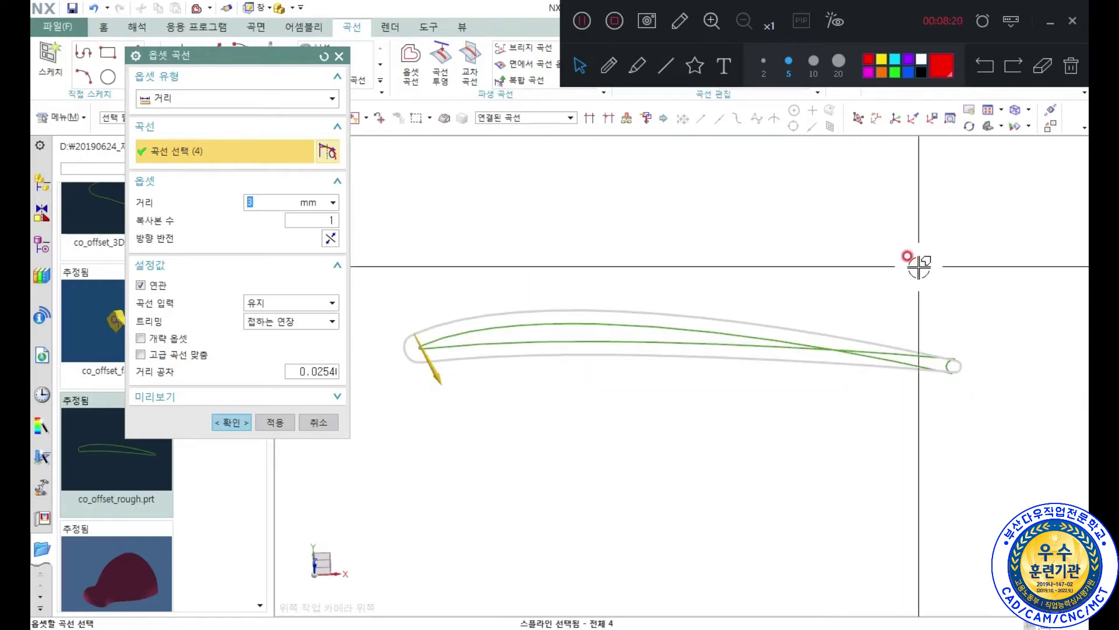
{"action": "left_click", "coordinate": [174, 339]}
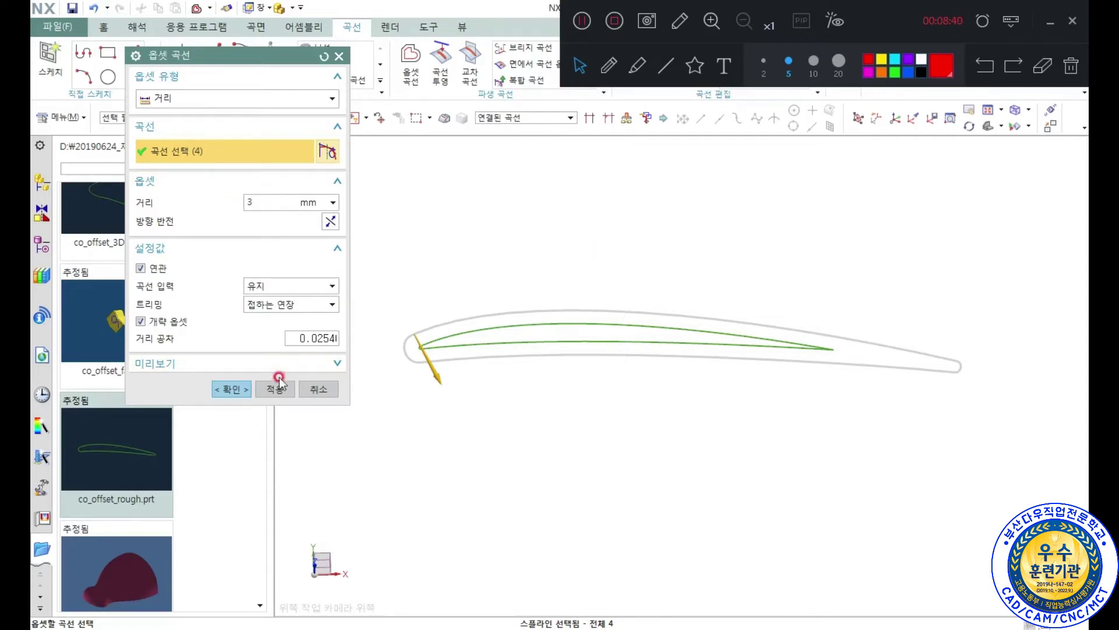
{"action": "left_click", "coordinate": [230, 389]}
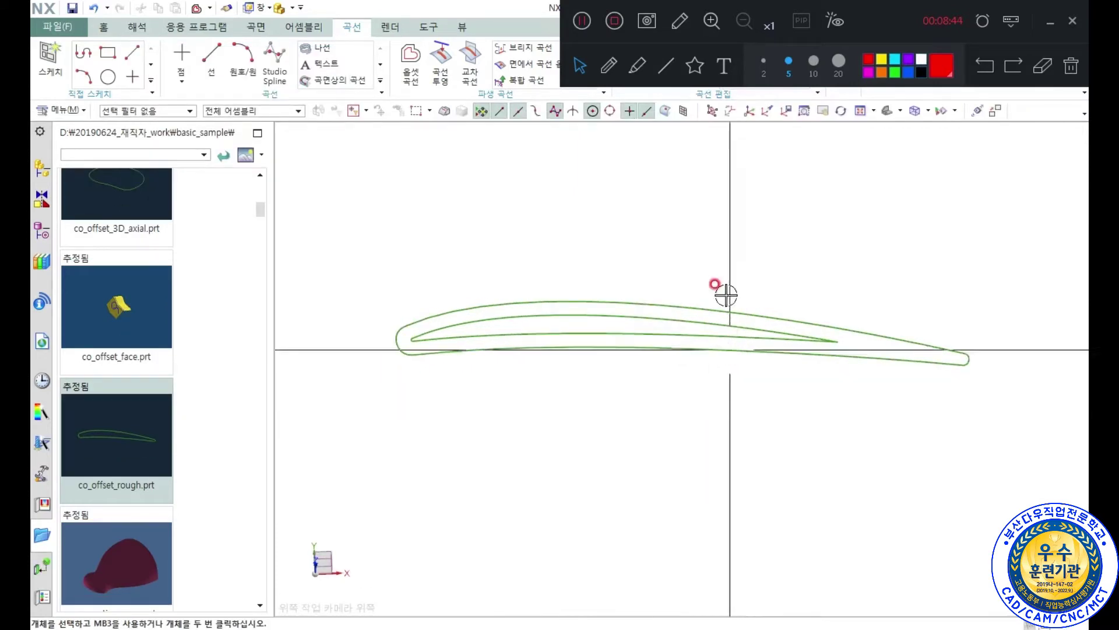
Start an Extrude of the outer airfoil profile and set its direction to -ZC.
{"action": "right_click", "coordinate": [759, 203]}
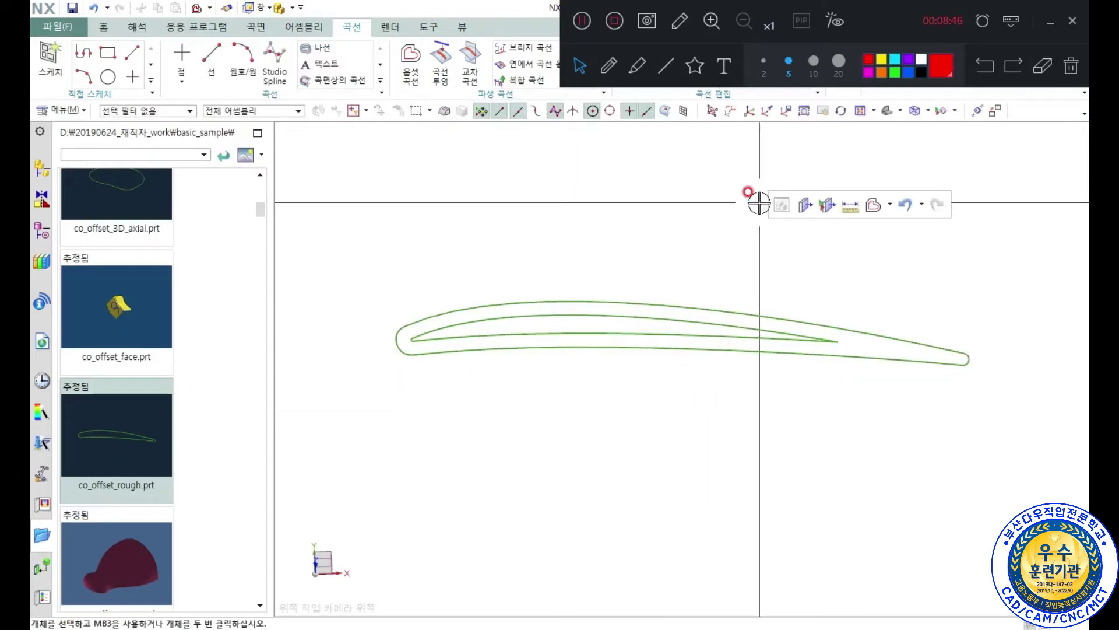
{"action": "key", "text": "x"}
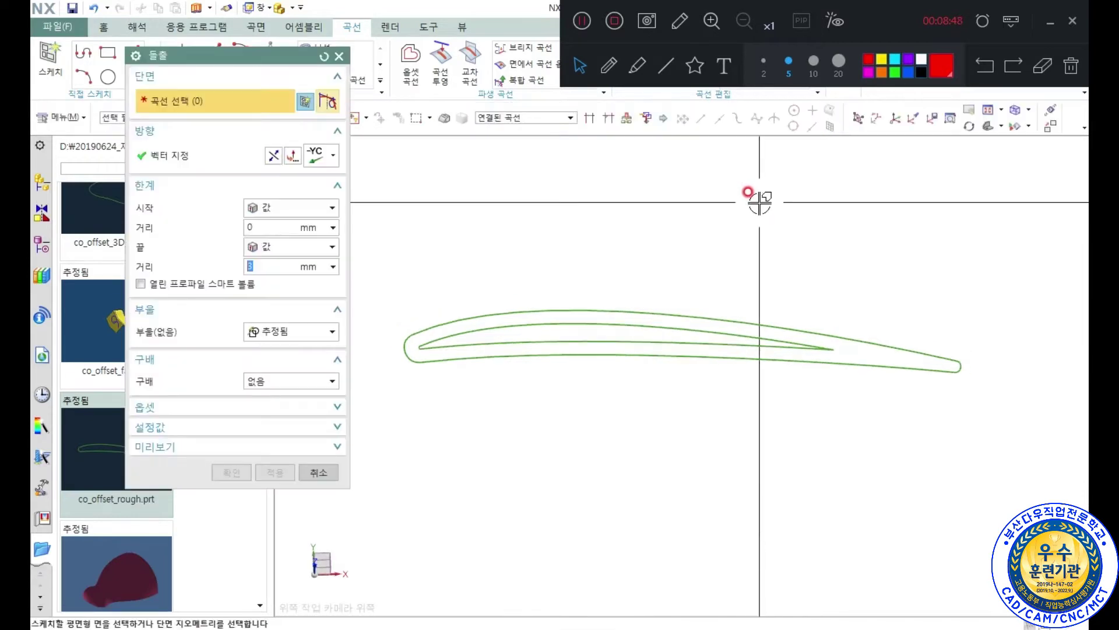
{"action": "left_click", "coordinate": [956, 365]}
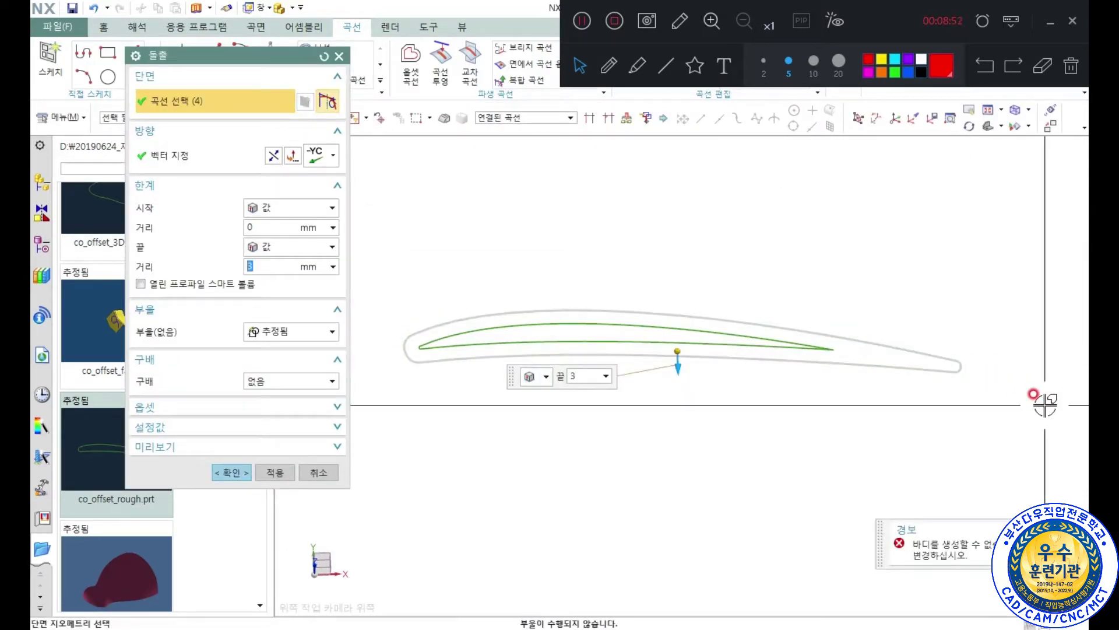
{"action": "left_click", "coordinate": [333, 155]}
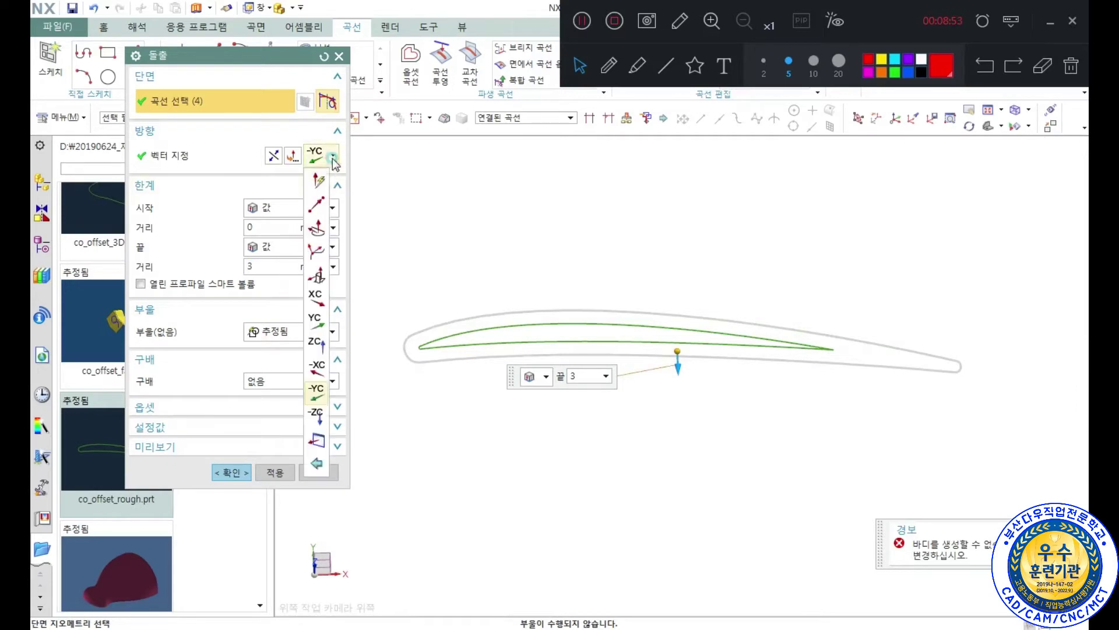
{"action": "left_click", "coordinate": [330, 412]}
{"action": "middle_click_drag", "start_coordinate": [606, 430], "coordinate": [605, 385]}
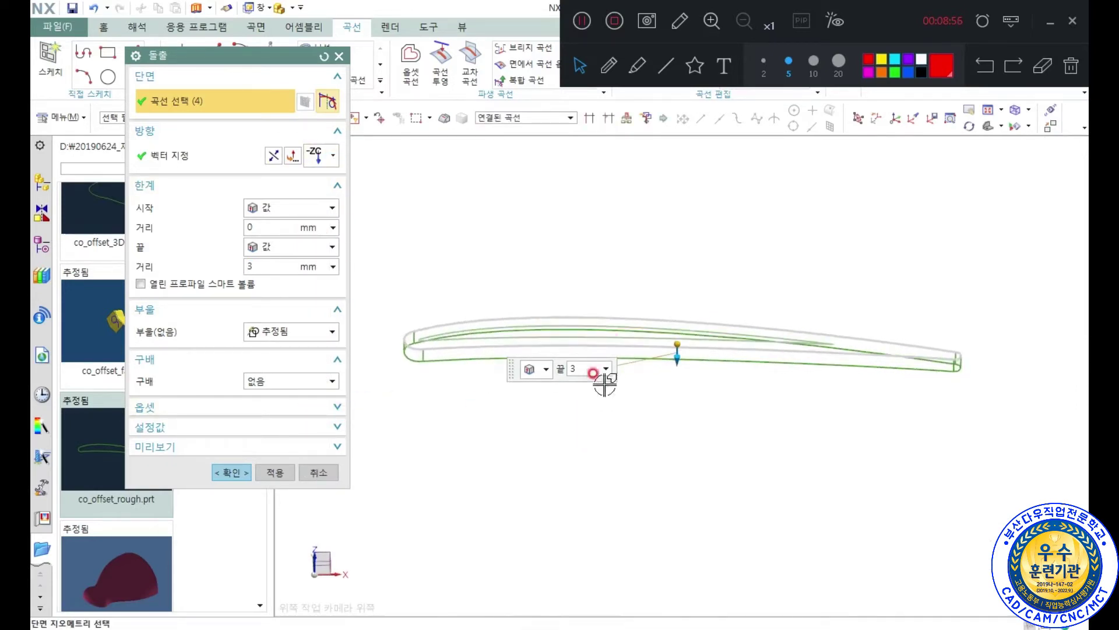
Switch the display style to shaded with edges (음영처리, 모서리 표시).
{"action": "left_click", "coordinate": [896, 123]}
{"action": "left_click", "coordinate": [1028, 110]}
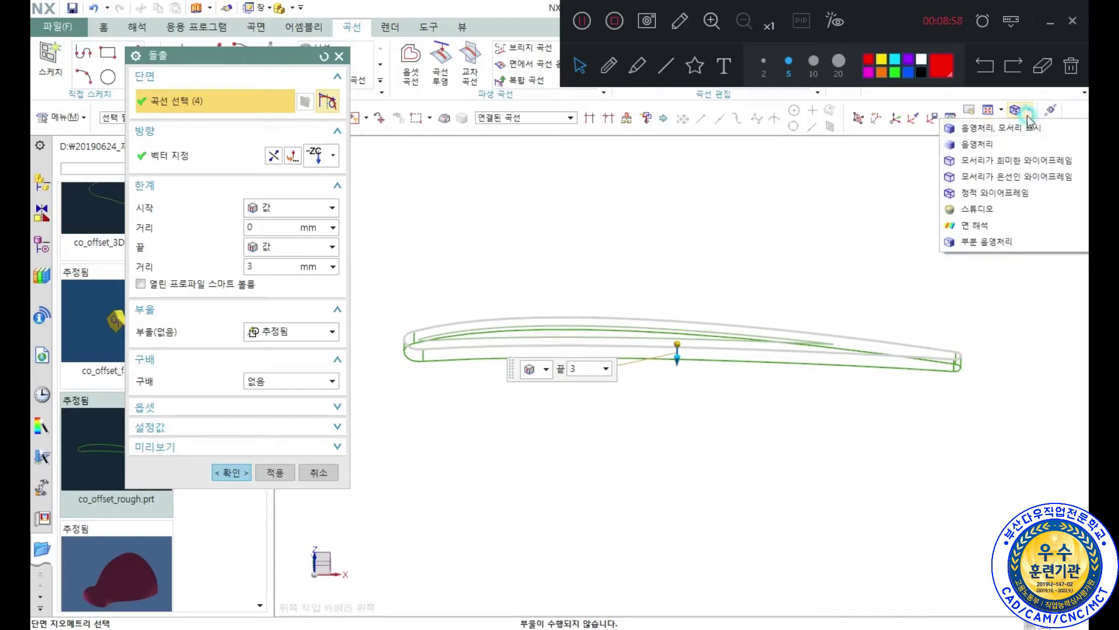
{"action": "left_click", "coordinate": [992, 134]}
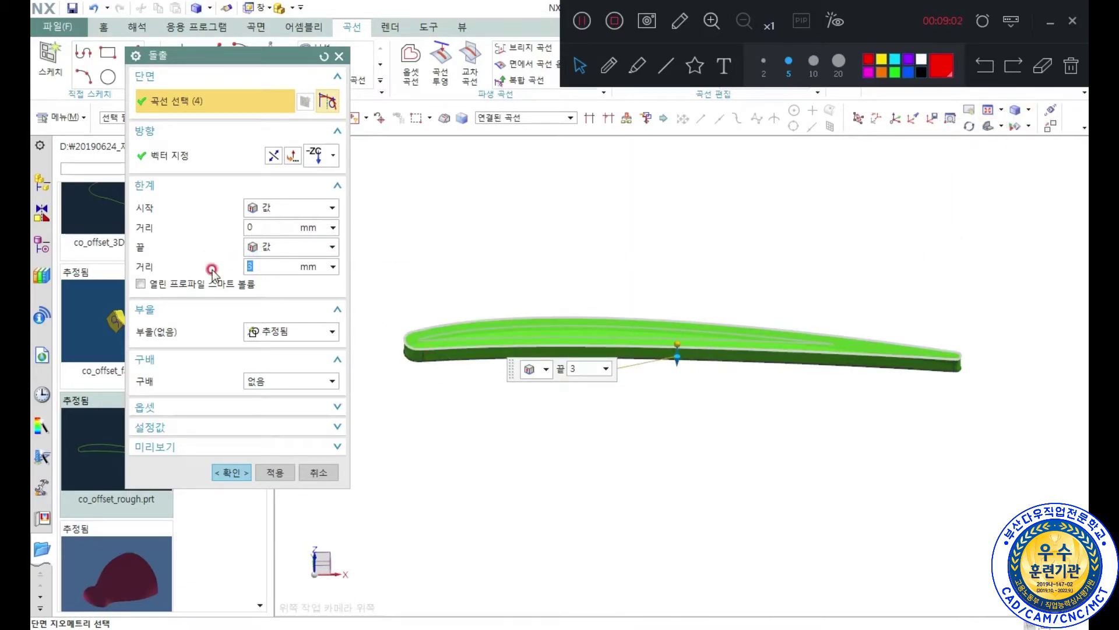
Set the extrusion's end distance to 10 mm and create the outer airfoil body.
{"action": "key", "text": "Return"}
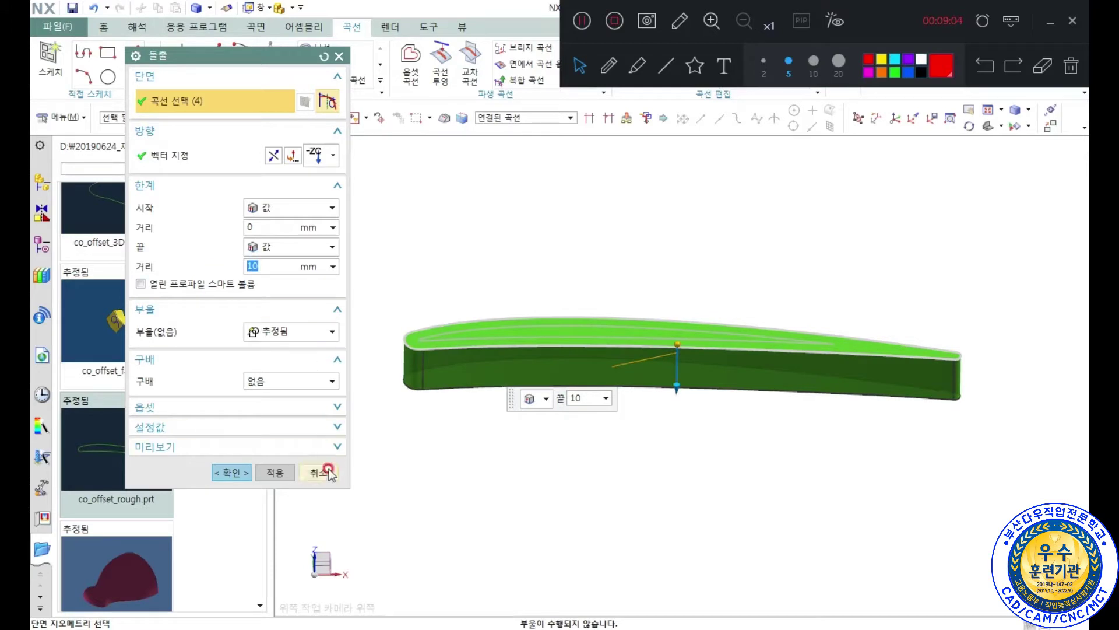
{"action": "left_click", "coordinate": [279, 472]}
{"action": "middle_click_drag", "start_coordinate": [493, 447], "coordinate": [375, 468]}
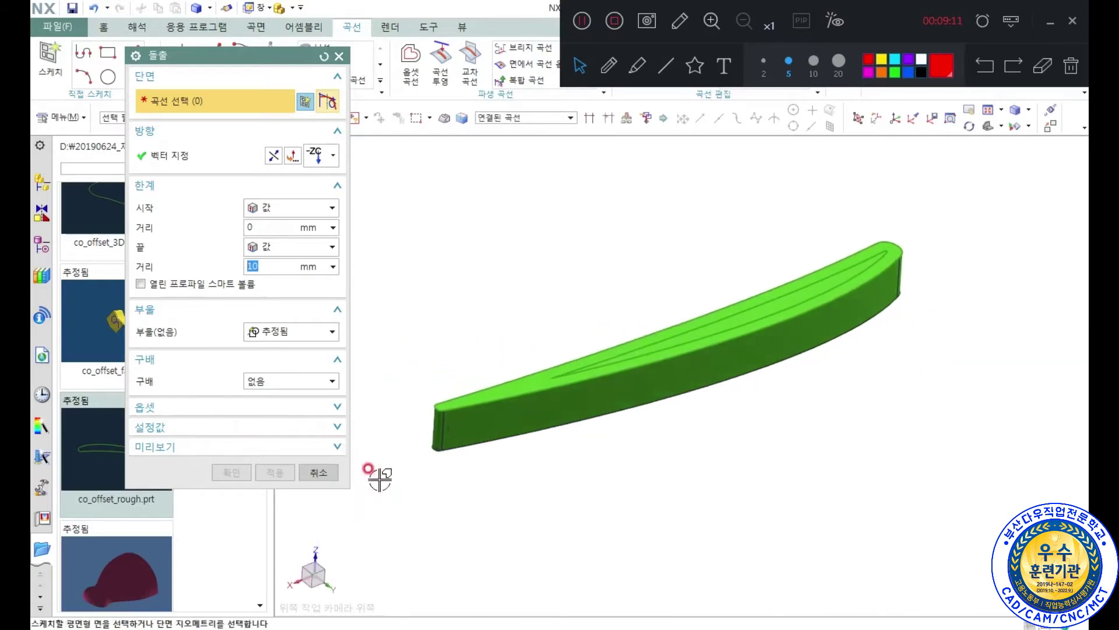
Extrude the inner offset curve 10 mm in the ZC direction as a separate body with the boolean set to none (없음).
{"action": "left_click", "coordinate": [621, 350]}
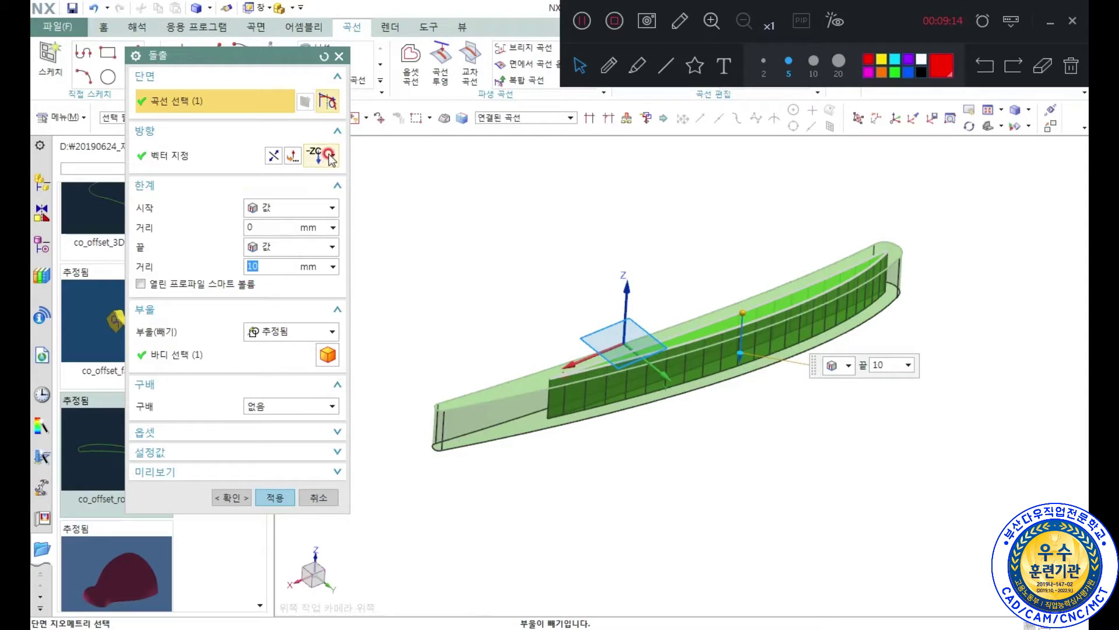
{"action": "left_click", "coordinate": [333, 156]}
{"action": "left_click", "coordinate": [316, 343]}
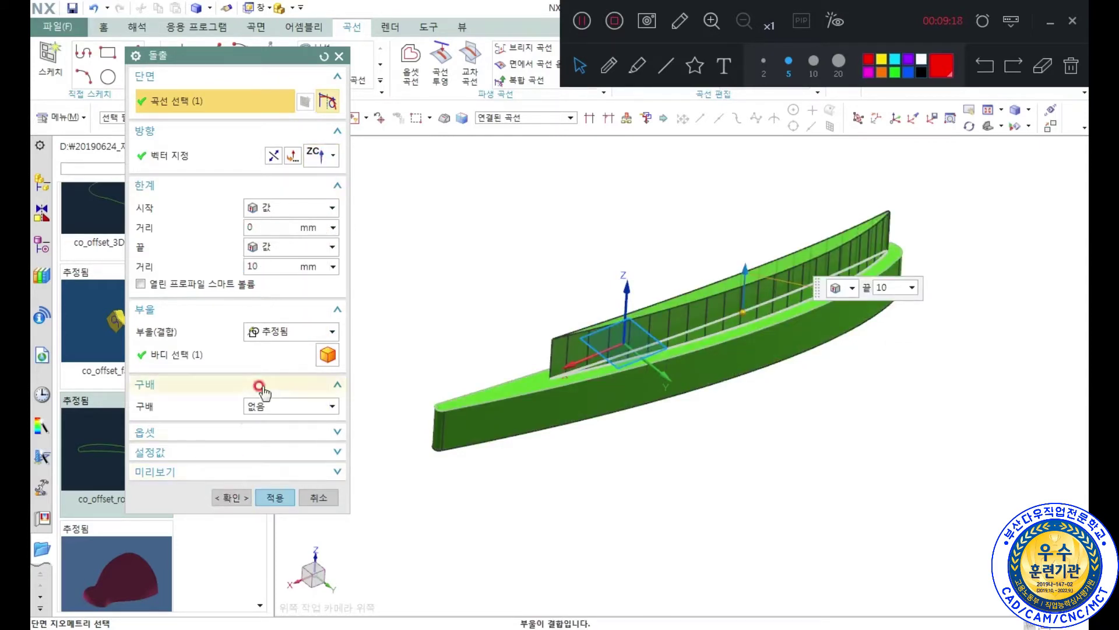
{"action": "left_click", "coordinate": [282, 334]}
{"action": "left_click", "coordinate": [273, 345]}
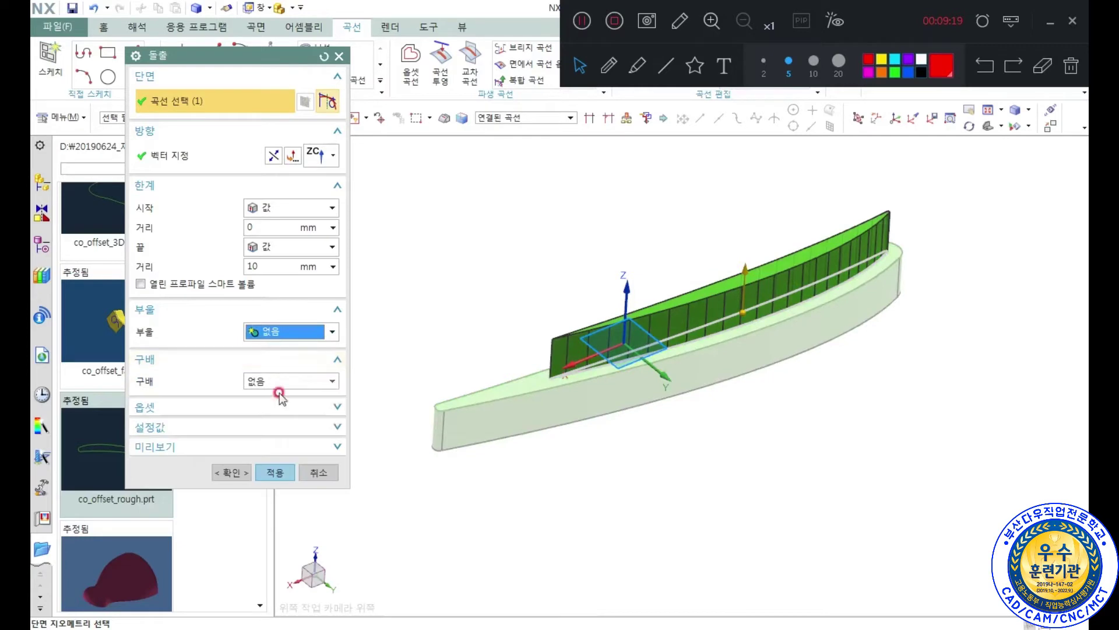
{"action": "left_click", "coordinate": [234, 473]}
{"action": "middle_click_drag", "start_coordinate": [614, 452], "coordinate": [544, 433]}
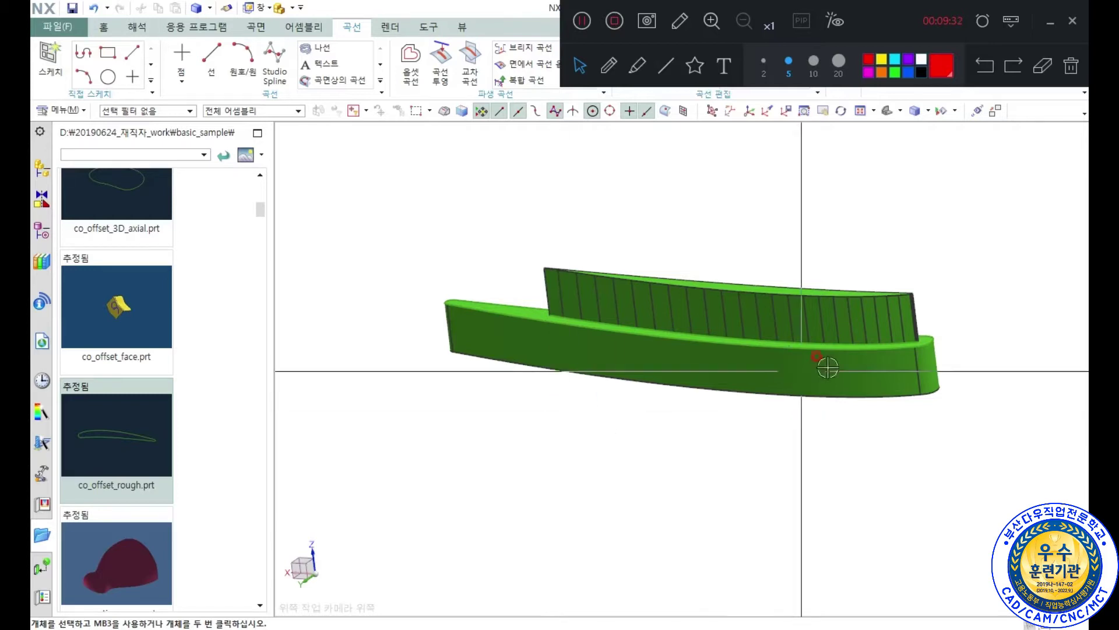
Examine the side faces and edges of both extruded airfoil bodies from several angles.
{"action": "middle_click_drag", "start_coordinate": [828, 361], "coordinate": [864, 337]}
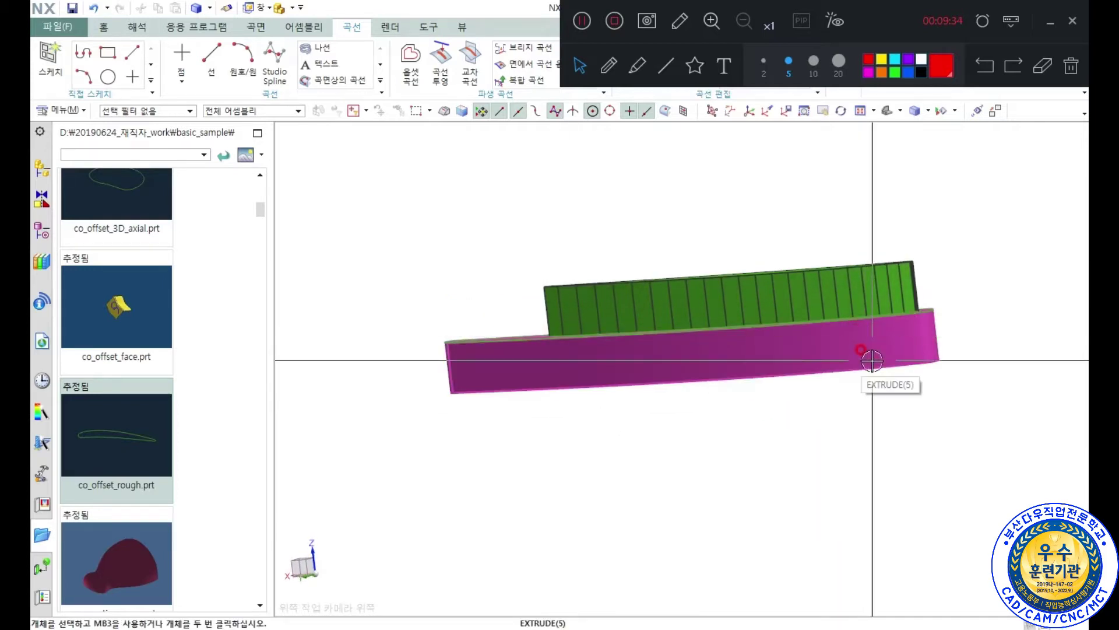
{"action": "middle_click_drag", "start_coordinate": [864, 350], "coordinate": [754, 370]}
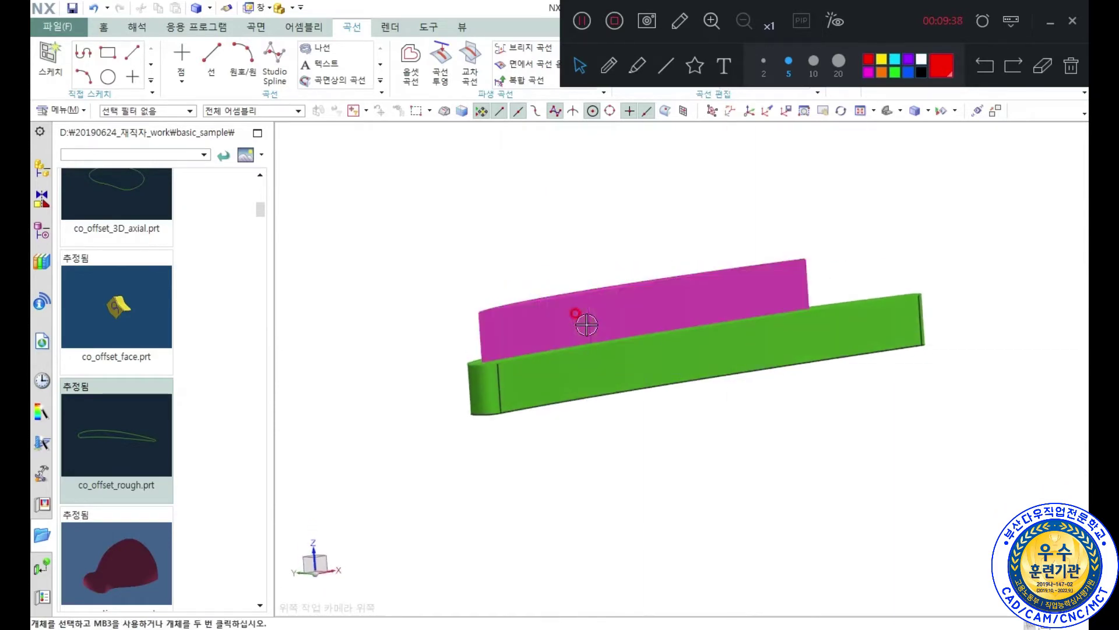
{"action": "scroll", "coordinate": [624, 305], "scroll_direction": "up", "scroll_amount": 3}
{"action": "scroll", "coordinate": [867, 318], "scroll_direction": "up", "scroll_amount": 2}
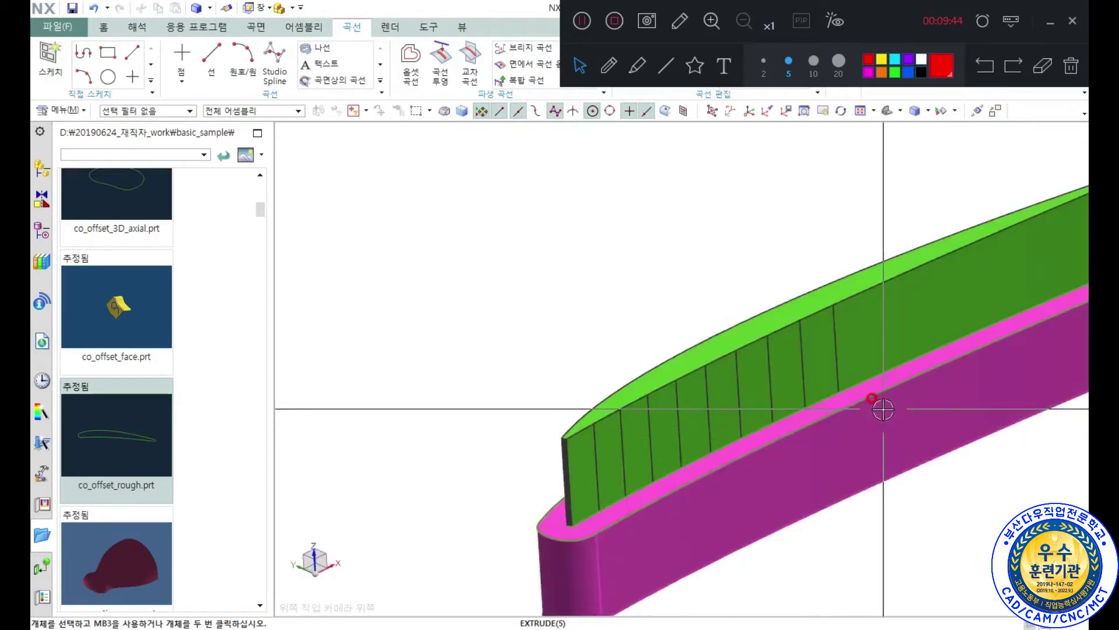
{"action": "scroll", "coordinate": [719, 394], "scroll_direction": "down", "scroll_amount": 4}
{"action": "middle_click_drag", "start_coordinate": [810, 390], "coordinate": [1005, 318]}
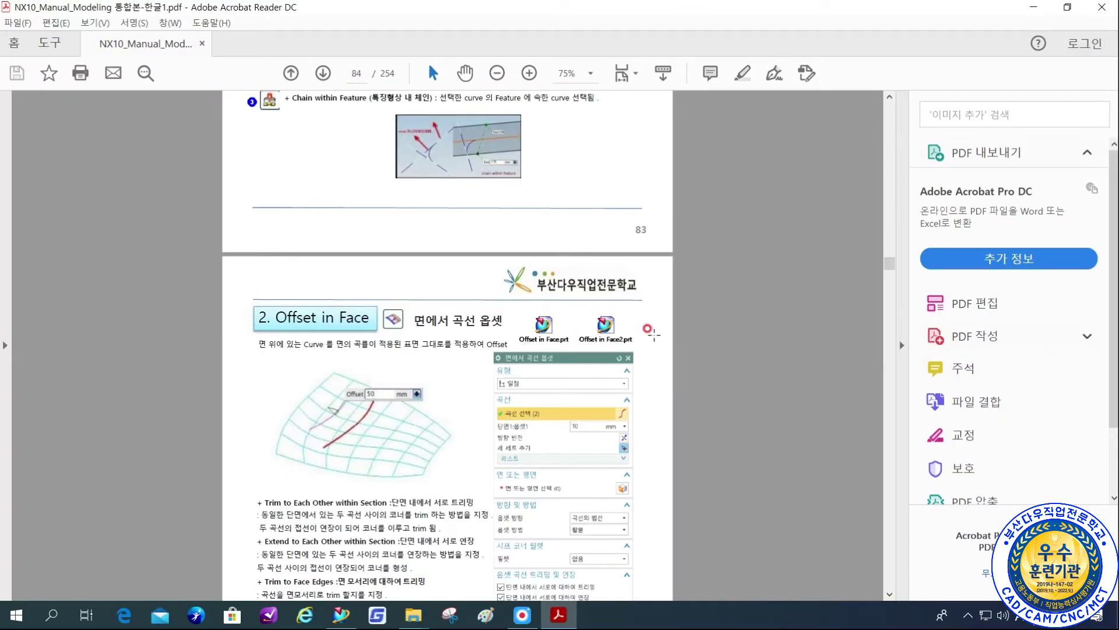
Check the manual's Offset in Face page, return to NX with Offset in Face.prt, and display the surface shaded with edges.
{"action": "scroll", "coordinate": [665, 350], "scroll_direction": "down", "scroll_amount": 3}
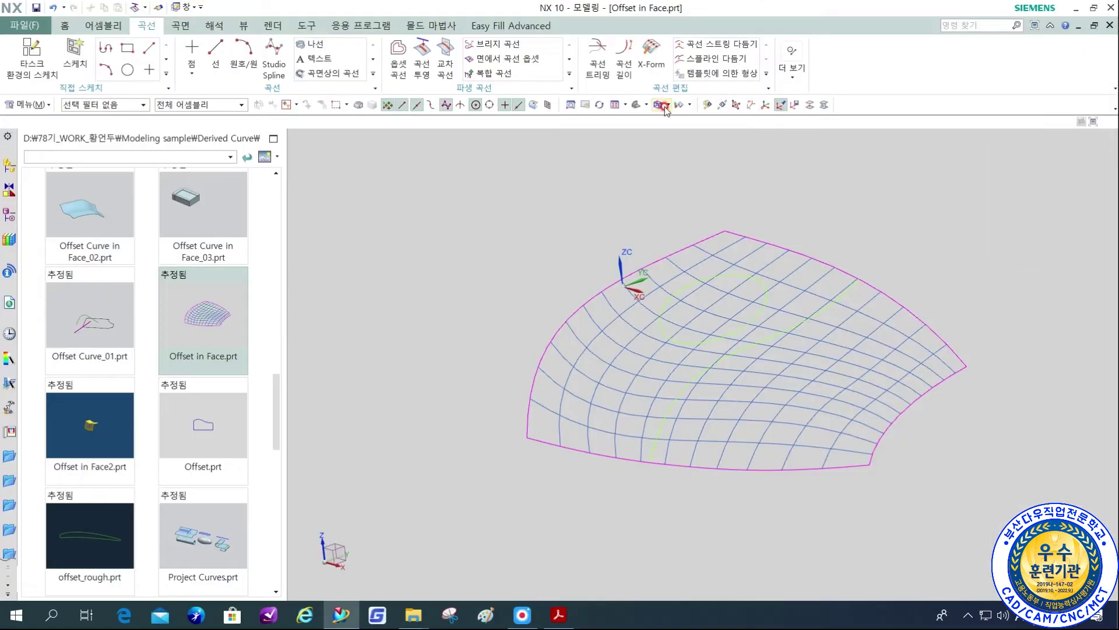
{"action": "left_click", "coordinate": [665, 105]}
{"action": "left_click", "coordinate": [668, 121]}
{"action": "mouse_move", "coordinate": [957, 342]}
{"action": "middle_mouse_down"}
{"action": "mouse_move", "coordinate": [889, 295]}
{"action": "mouse_move", "coordinate": [867, 295]}
{"action": "mouse_move", "coordinate": [867, 351]}
{"action": "mouse_move", "coordinate": [864, 285]}
{"action": "mouse_move", "coordinate": [876, 292]}
{"action": "mouse_move", "coordinate": [885, 278]}
{"action": "mouse_move", "coordinate": [882, 291]}
{"action": "middle_mouse_up"}
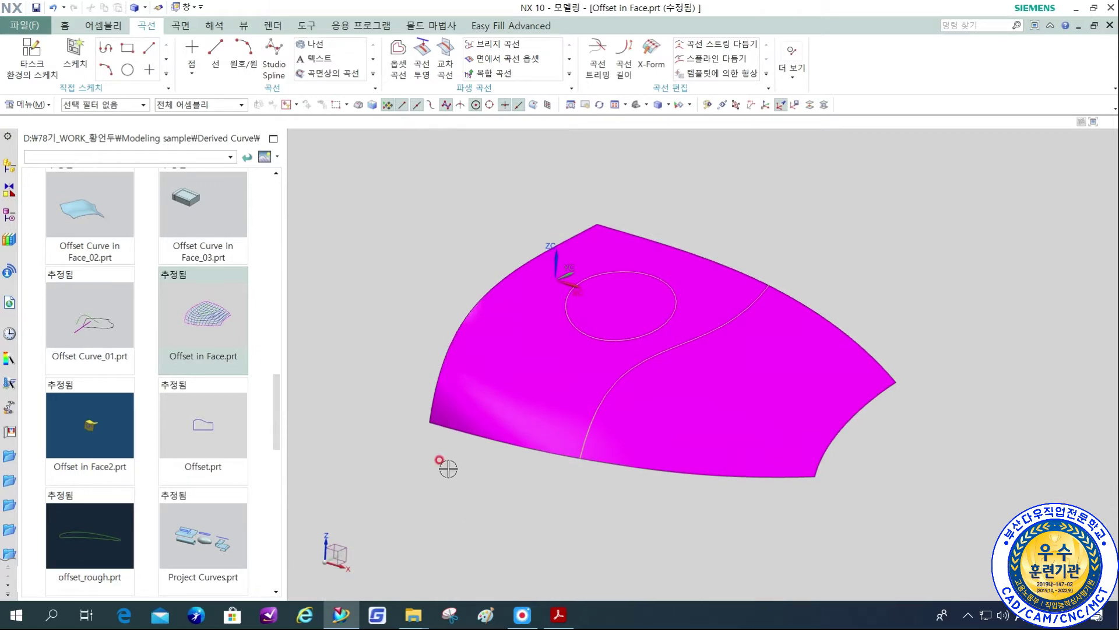
Try to offset the closed curve on the curved surface by 5 mm with the standard Offset Curve (옵셋 곡선) command.
{"action": "left_click", "coordinate": [402, 48]}
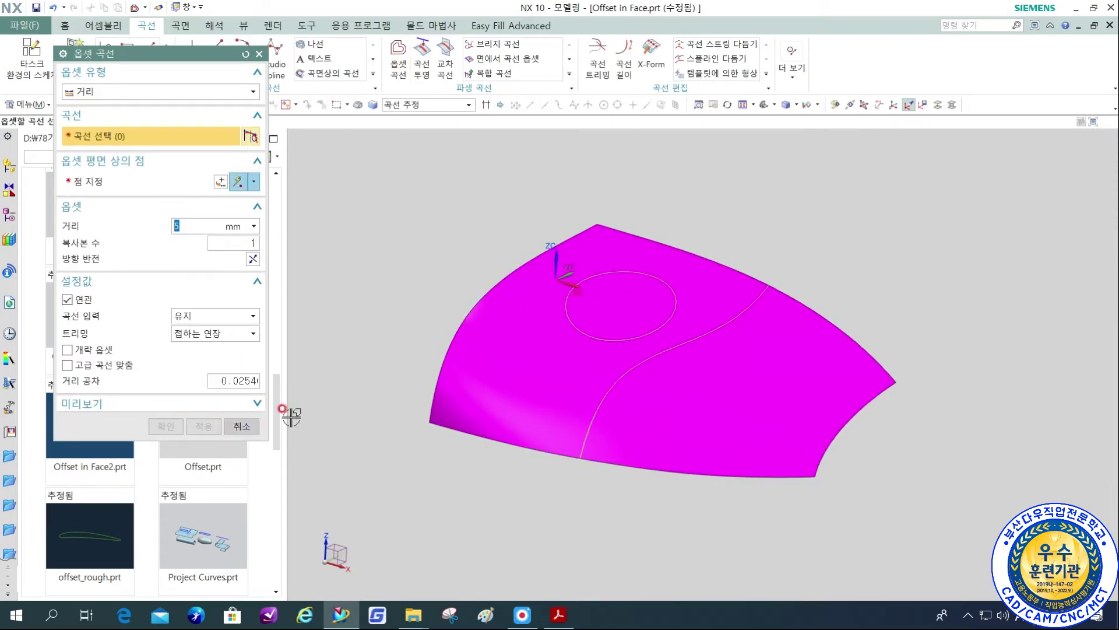
{"action": "middle_click_drag", "start_coordinate": [764, 347], "coordinate": [721, 343]}
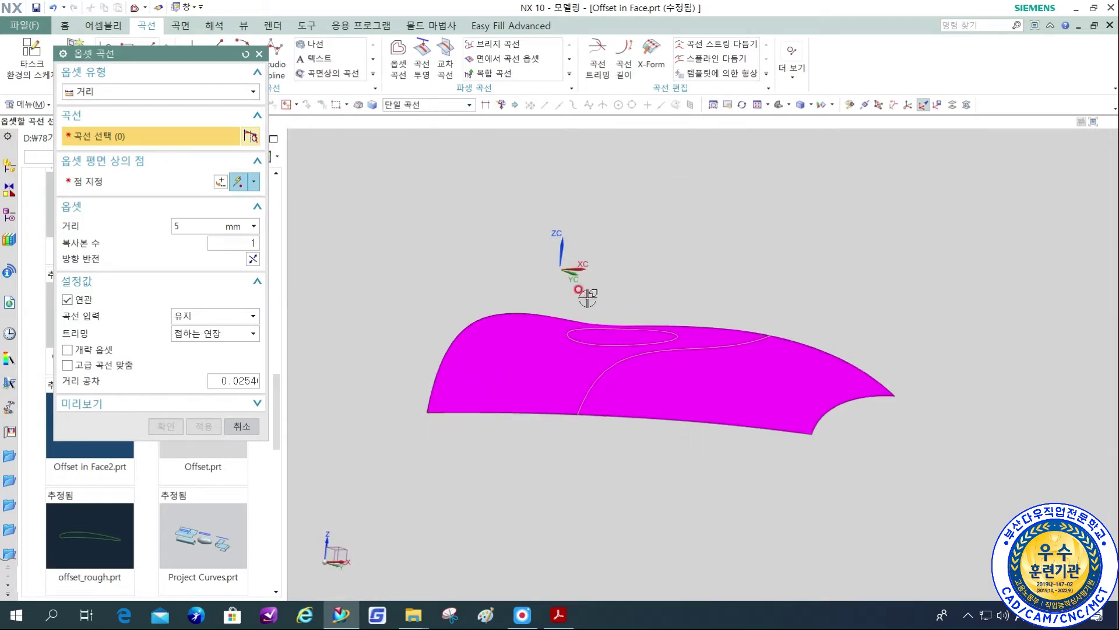
{"action": "left_click", "coordinate": [591, 337]}
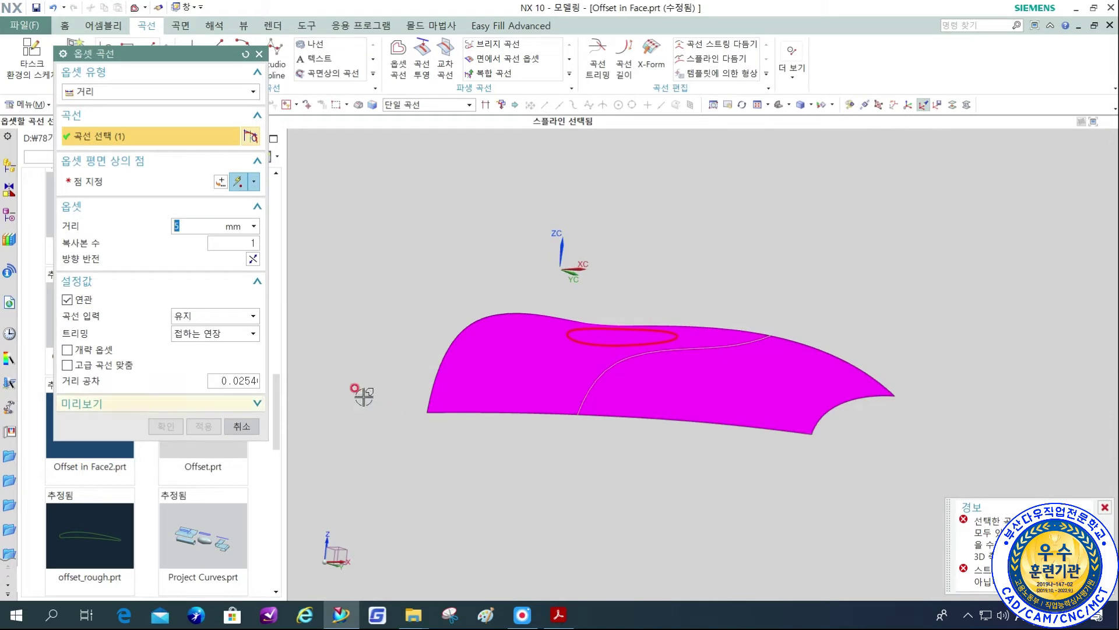
{"action": "middle_click_drag", "start_coordinate": [669, 239], "coordinate": [659, 257]}
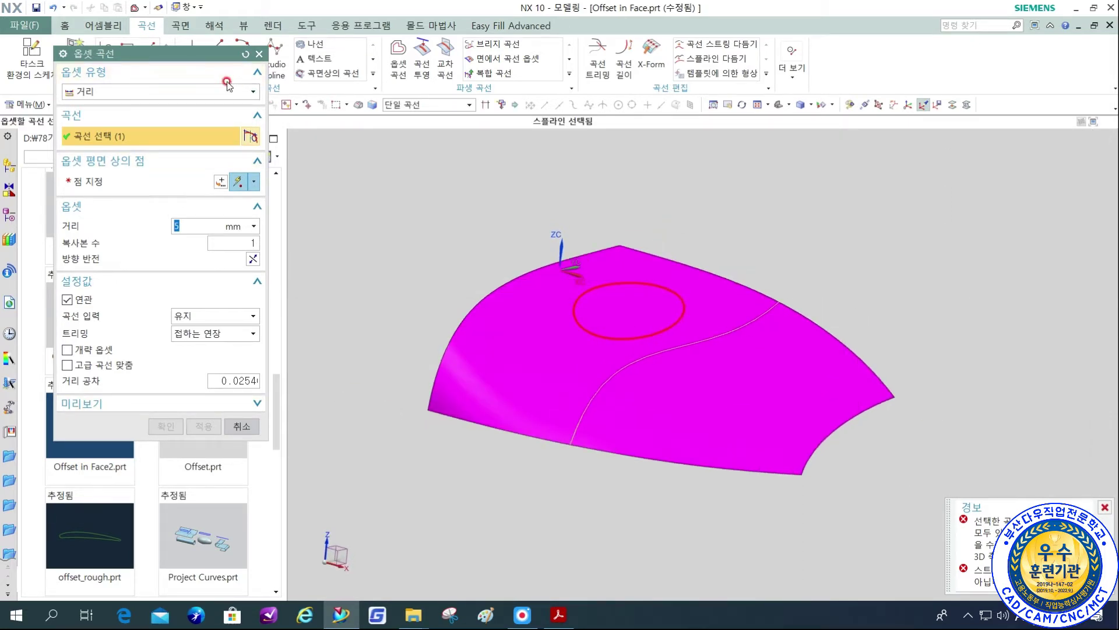
{"action": "middle_click_drag", "start_coordinate": [705, 282], "coordinate": [702, 267]}
{"action": "key", "text": "ctrl+alt+f"}
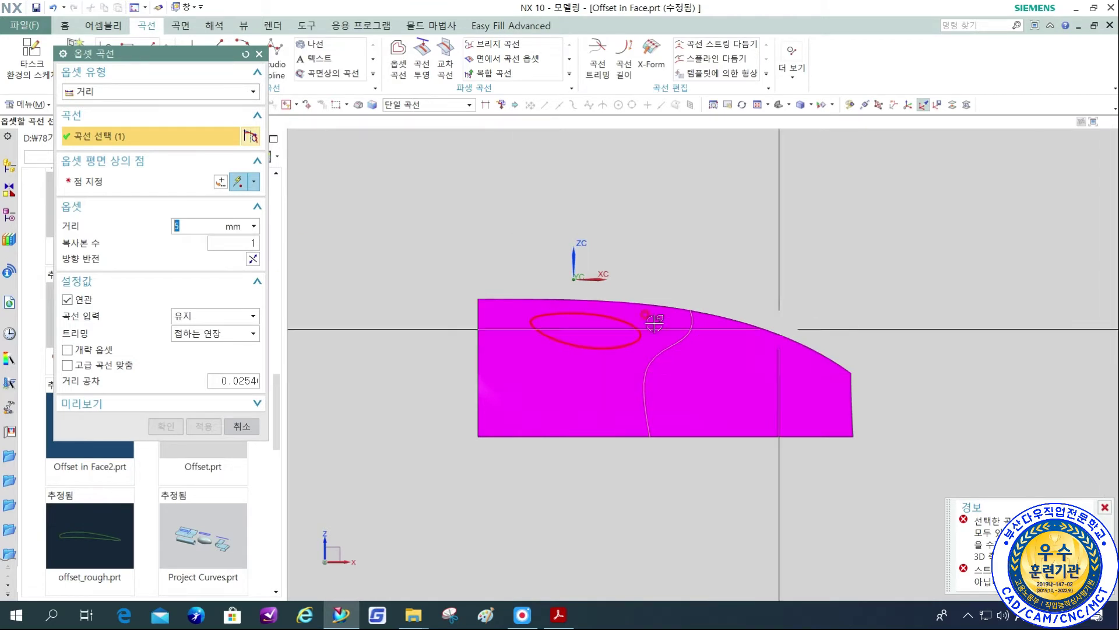
{"action": "middle_click_drag", "start_coordinate": [595, 315], "coordinate": [637, 316]}
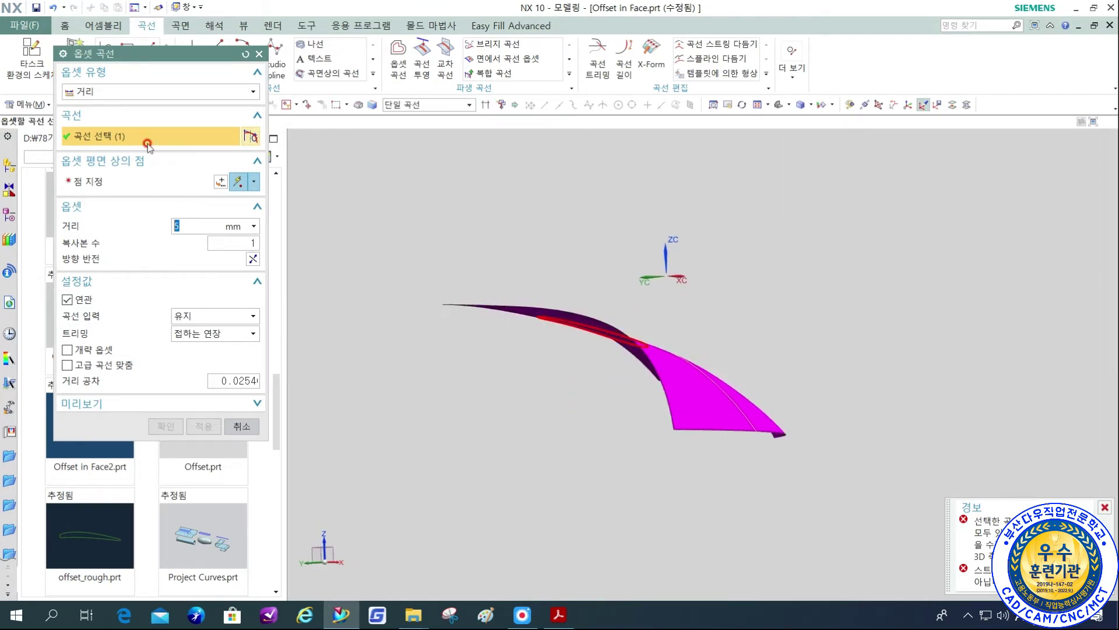
{"action": "left_click", "coordinate": [241, 426]}
Start Offset Curve in Face (면에서 곡선 옵셋) for the S-shaped curve at 20 mm and select the curved surface as its face.
{"action": "middle_click_drag", "start_coordinate": [793, 250], "coordinate": [677, 220]}
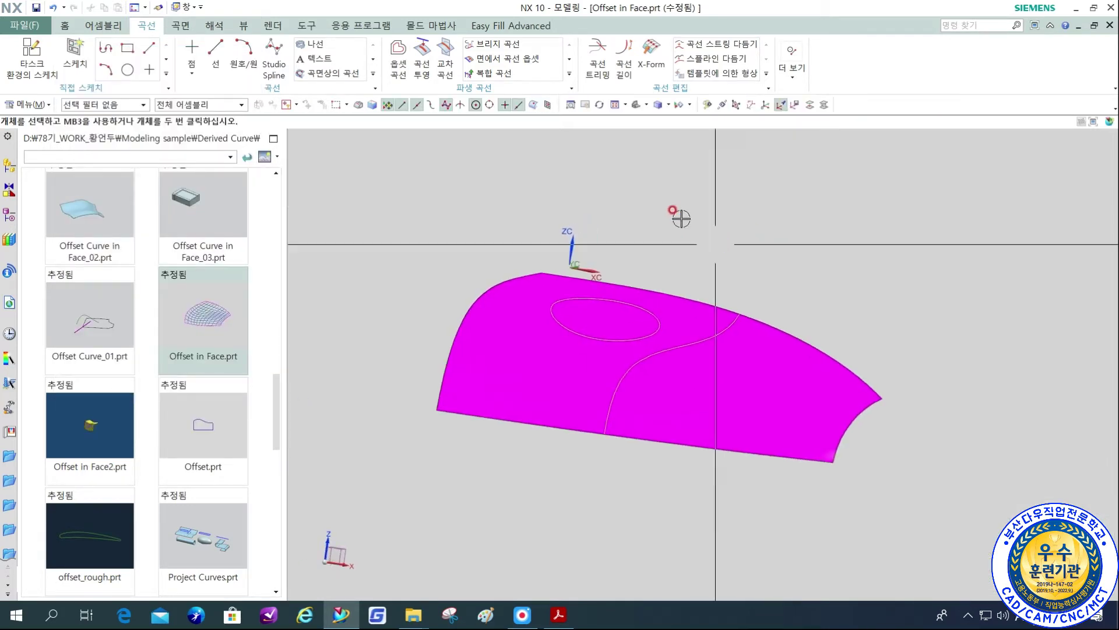
{"action": "left_click", "coordinate": [523, 64]}
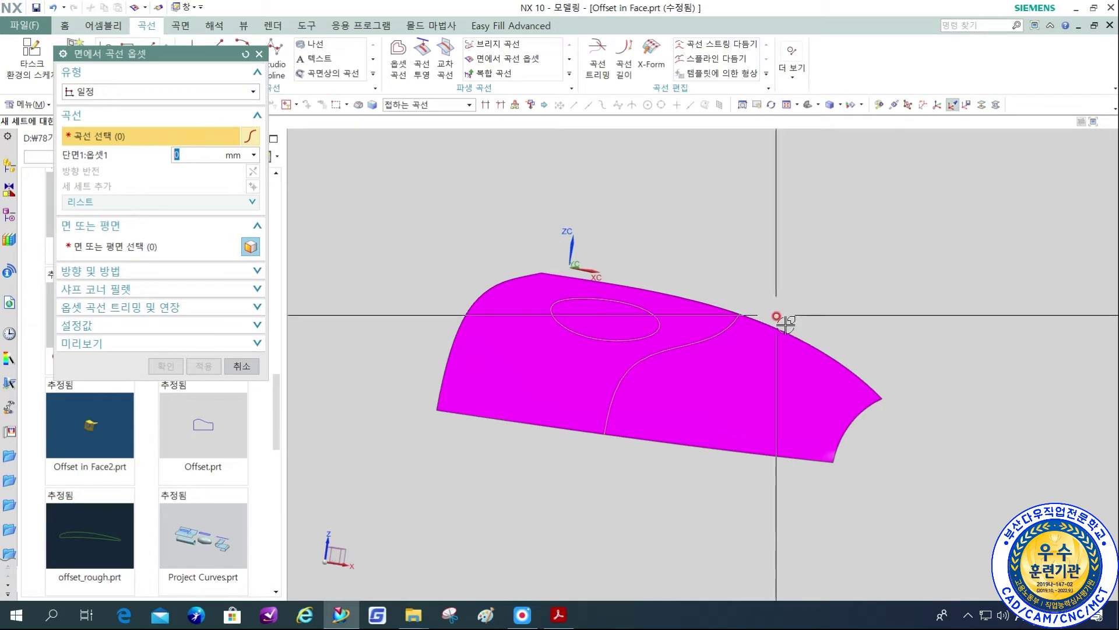
{"action": "left_click", "coordinate": [721, 330]}
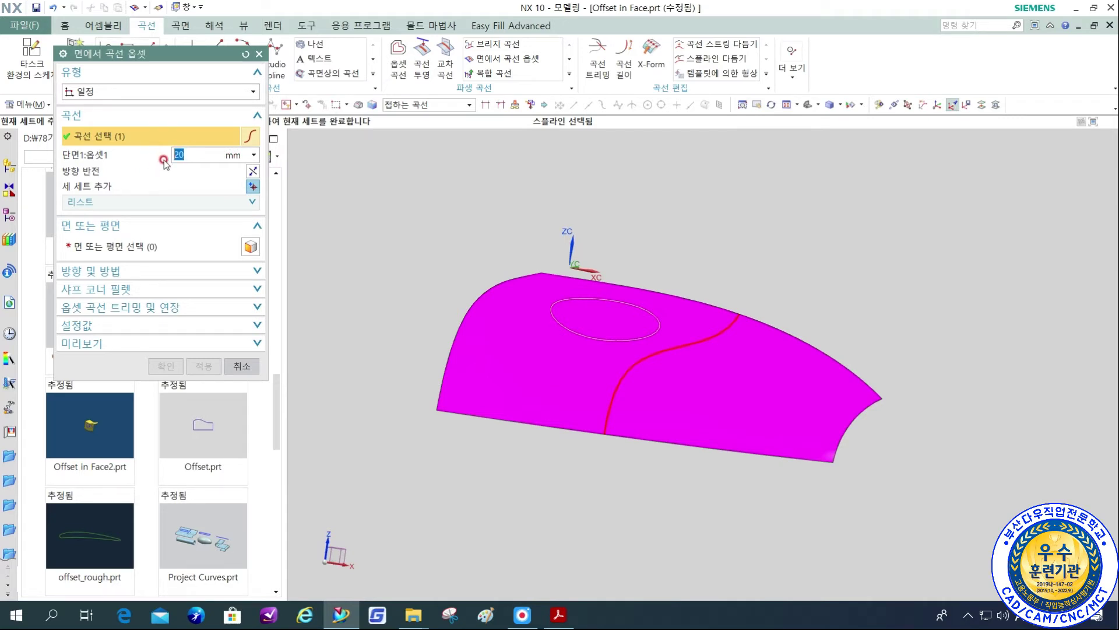
{"action": "left_click", "coordinate": [184, 252]}
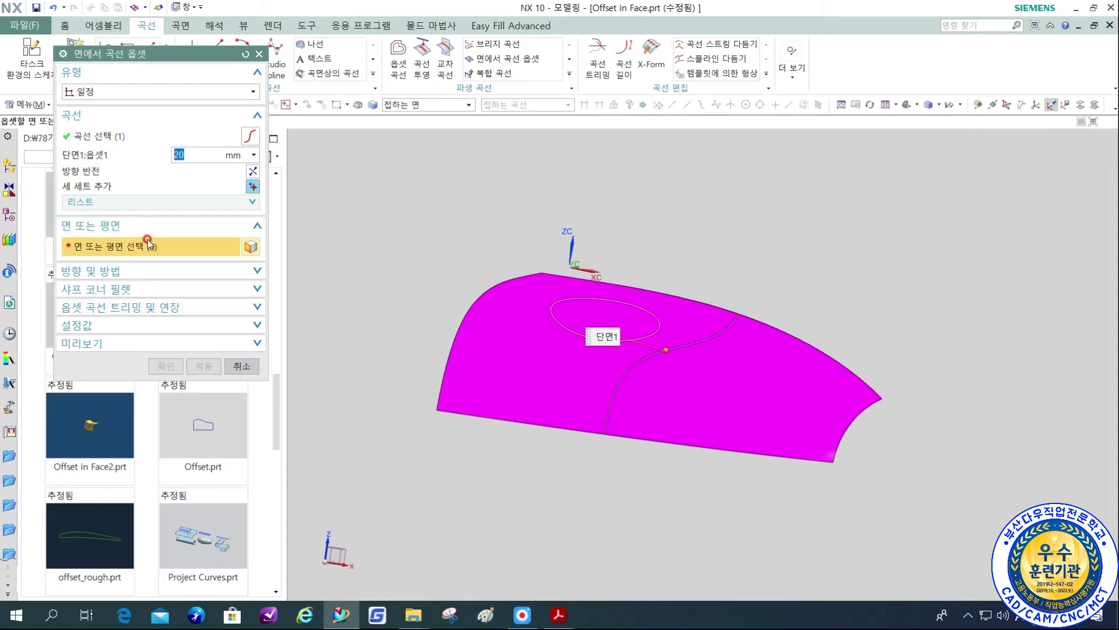
{"action": "left_click", "coordinate": [744, 386]}
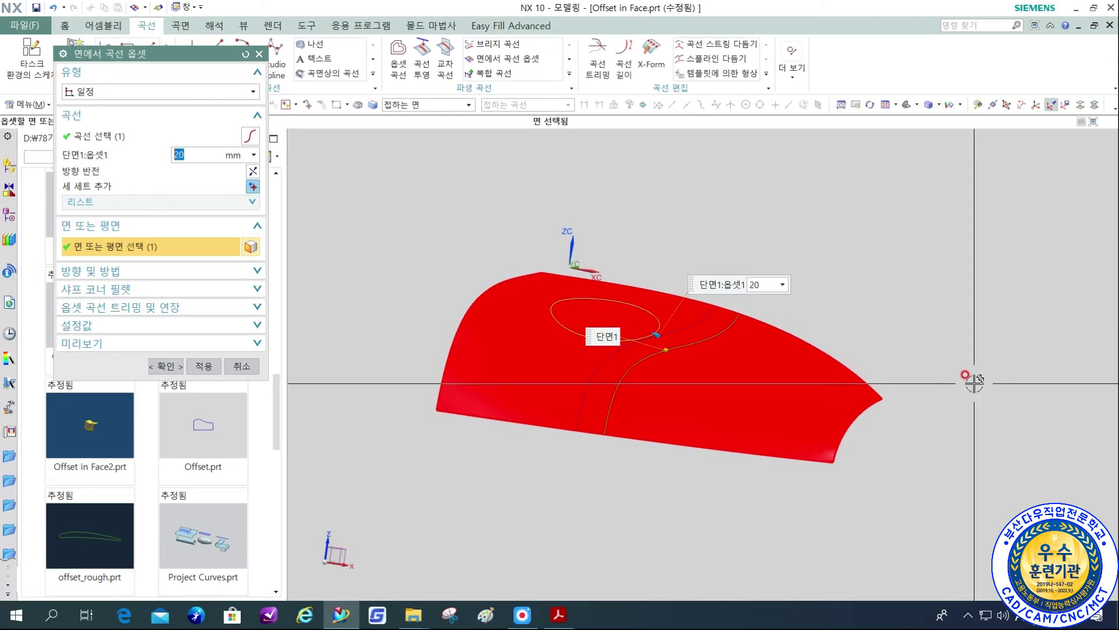
Set the offset direction to 벡터에 법선 with the YC vector and shift the offset distance to -55 mm.
{"action": "left_click", "coordinate": [126, 270]}
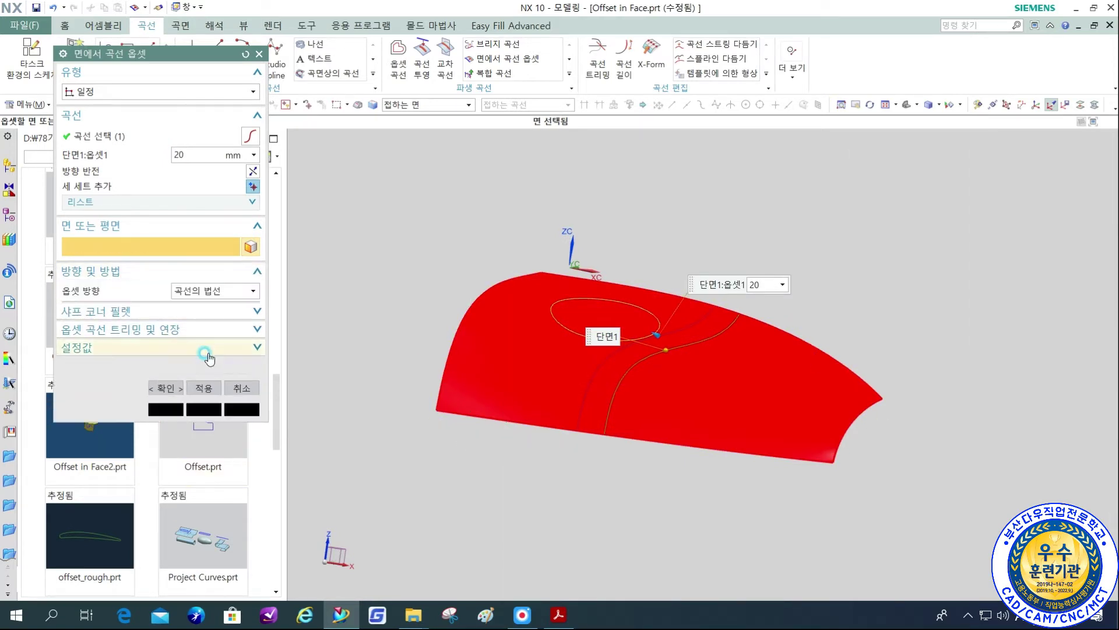
{"action": "left_click", "coordinate": [249, 292]}
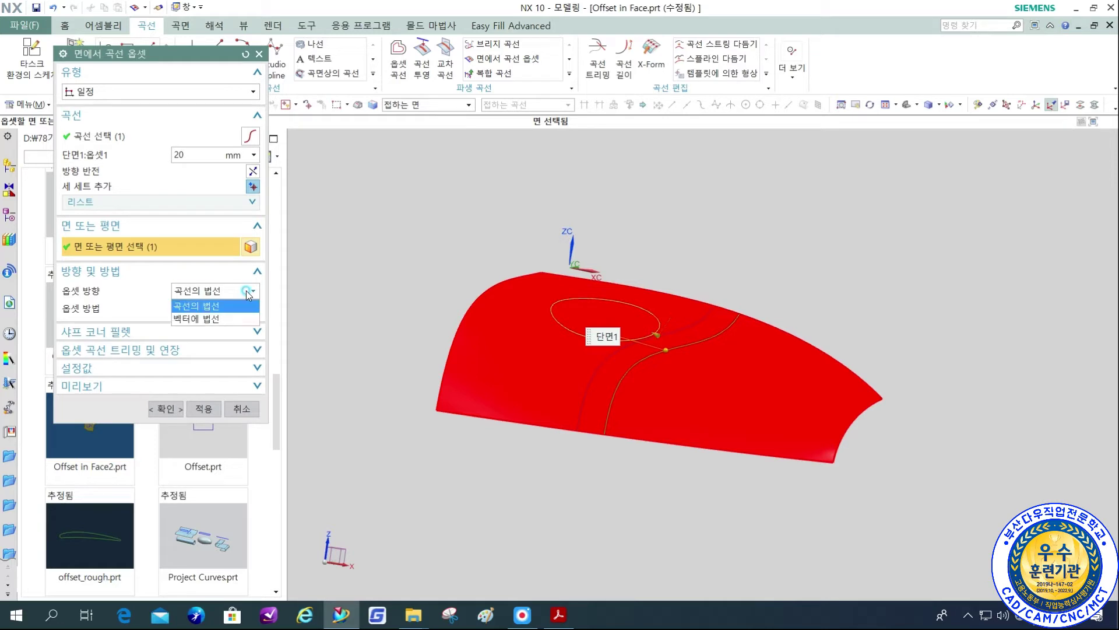
{"action": "left_click", "coordinate": [234, 320]}
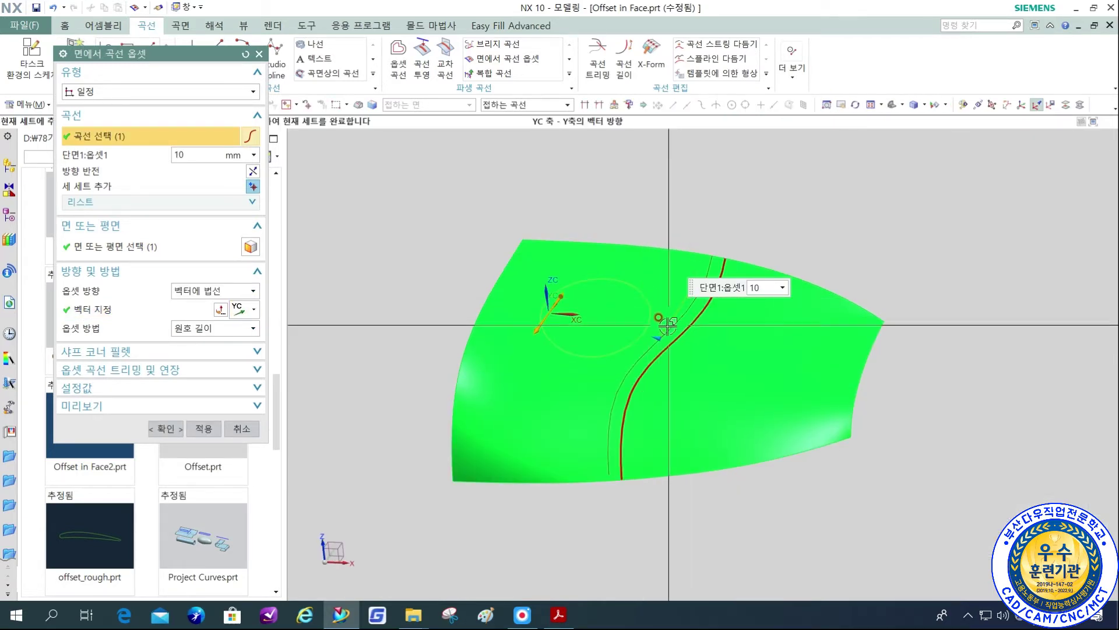
{"action": "left_click_drag", "start_coordinate": [651, 334], "coordinate": [722, 355]}
{"action": "left_click_drag", "start_coordinate": [743, 361], "coordinate": [739, 364]}
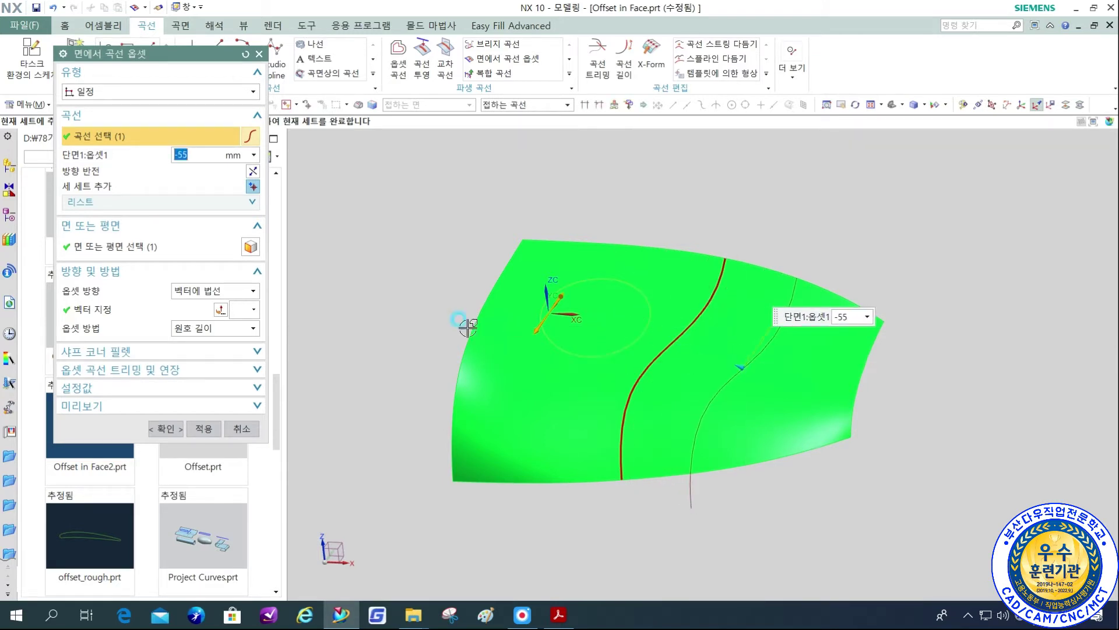
Keep the sharp corner fillet at 없음 and try trimming the offset curve to the face edges (면 모서리에 대하여 트리밍).
{"action": "left_click", "coordinate": [164, 359]}
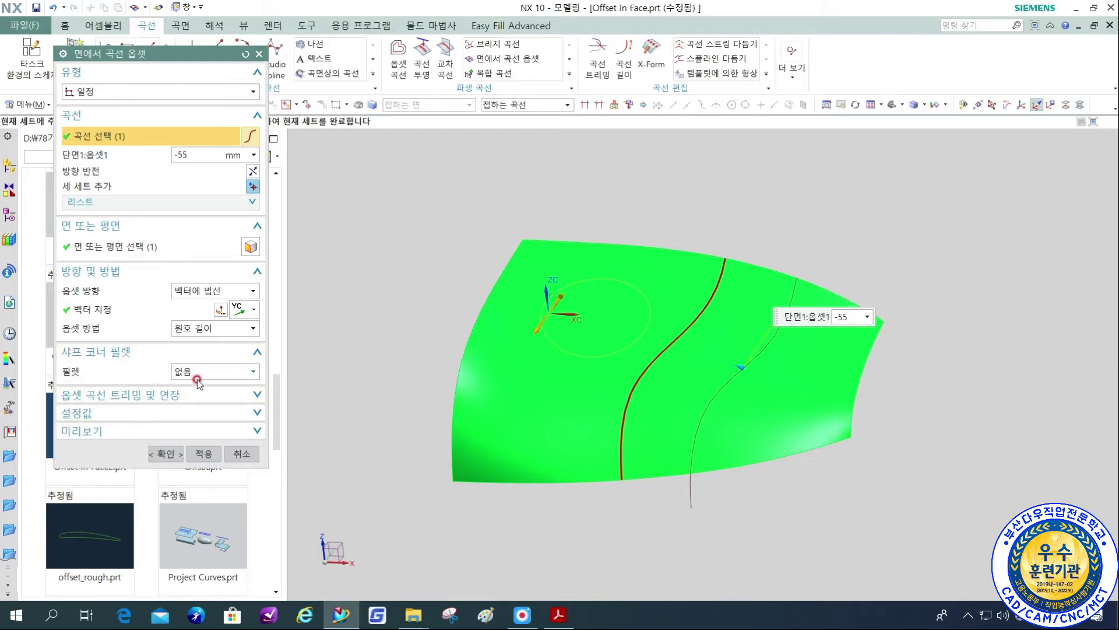
{"action": "left_click", "coordinate": [207, 372]}
{"action": "left_click", "coordinate": [208, 375]}
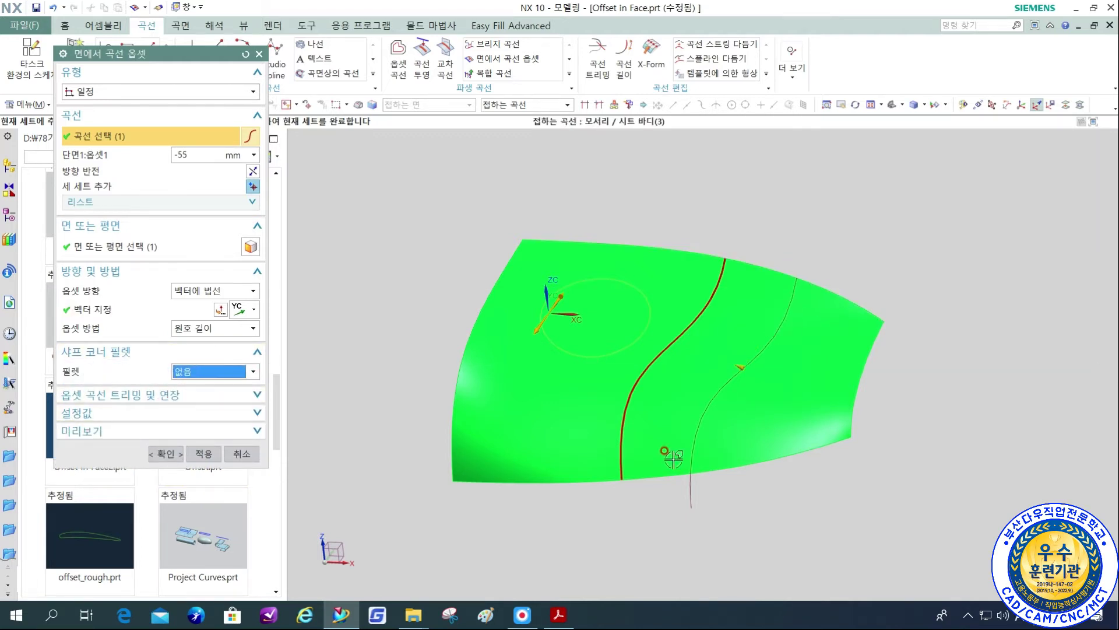
{"action": "left_click", "coordinate": [189, 398]}
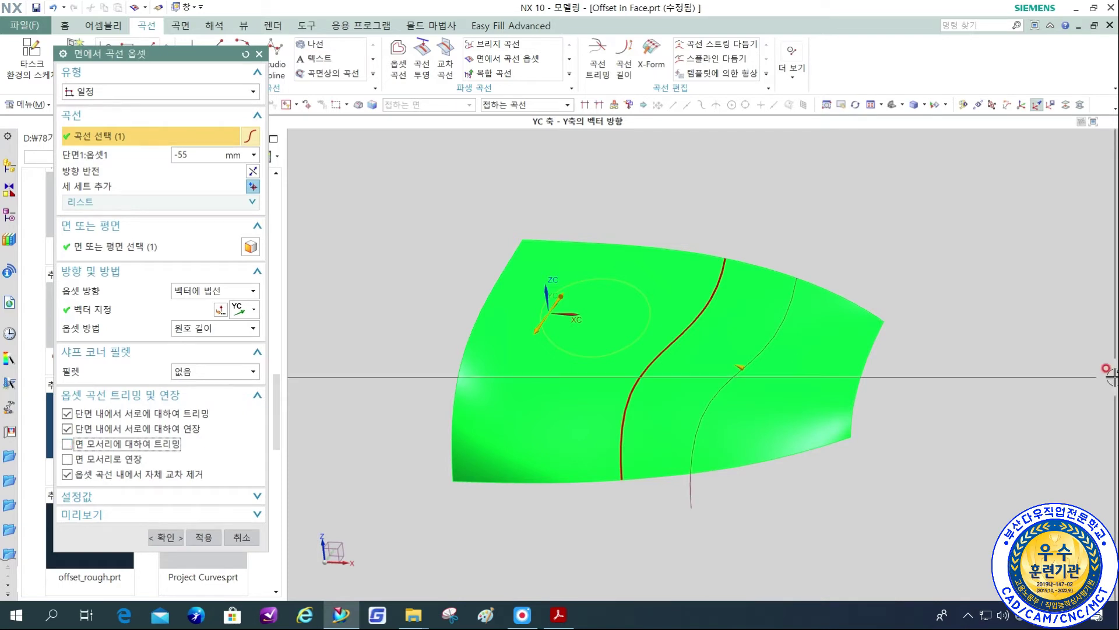
{"action": "left_click", "coordinate": [96, 457]}
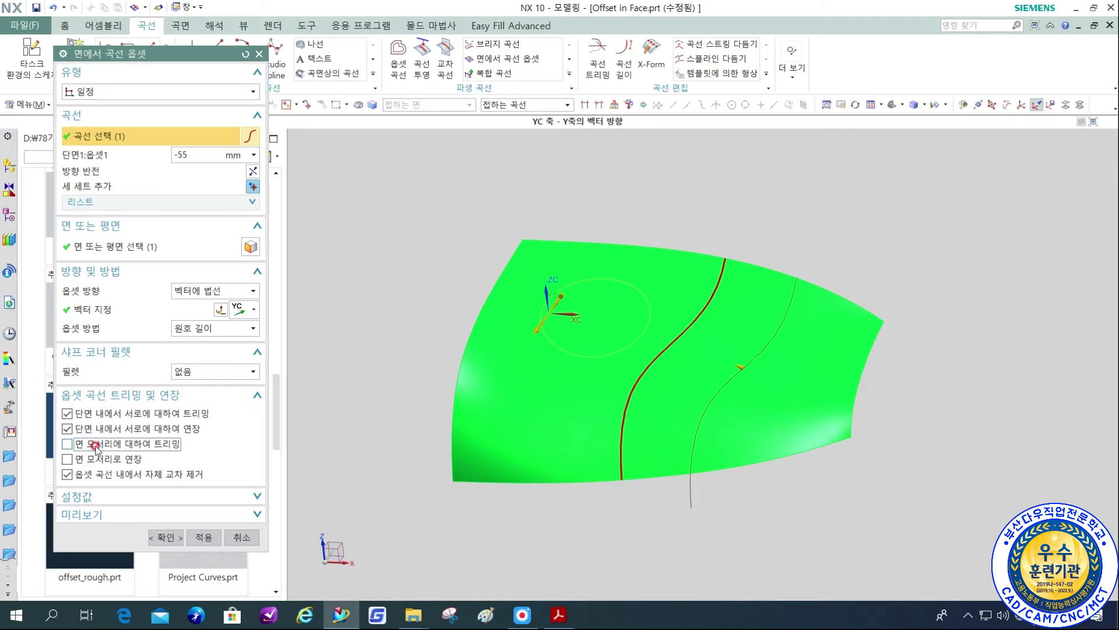
Shift the offset distance to 67 mm and try extending the curve to the face edges (면 모서리로 연장).
{"action": "left_click_drag", "start_coordinate": [736, 368], "coordinate": [510, 441]}
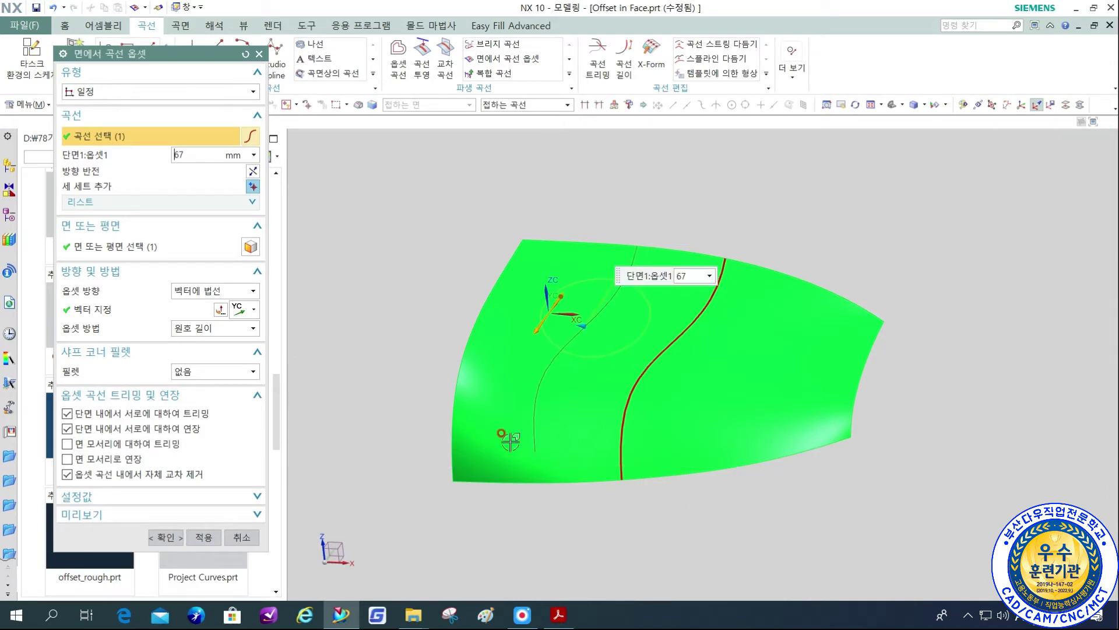
{"action": "left_click", "coordinate": [130, 460]}
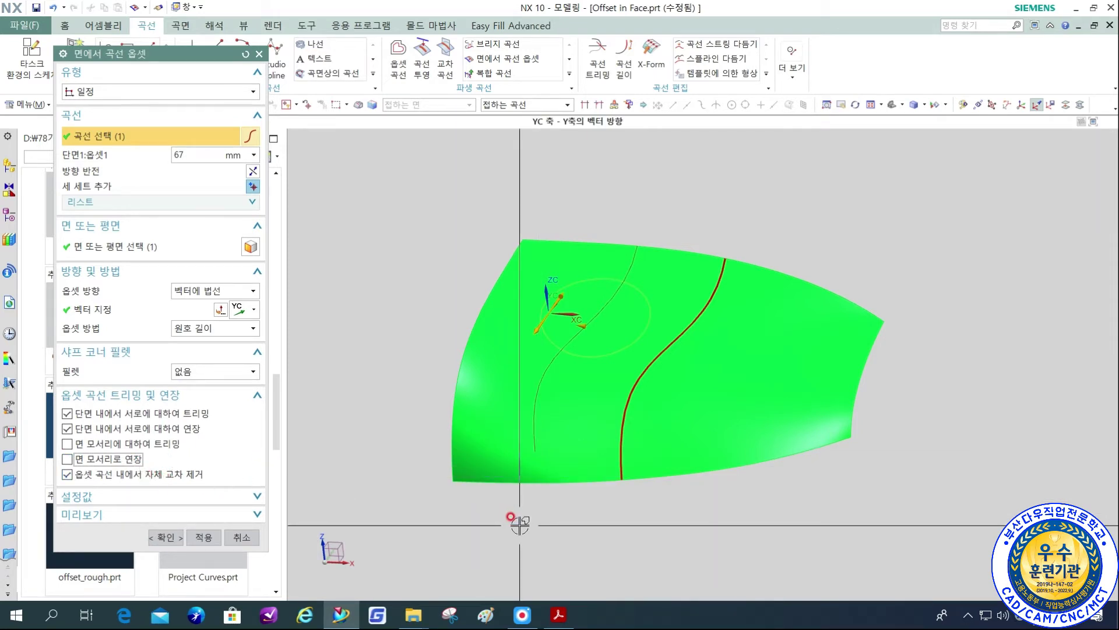
{"action": "left_click", "coordinate": [158, 461]}
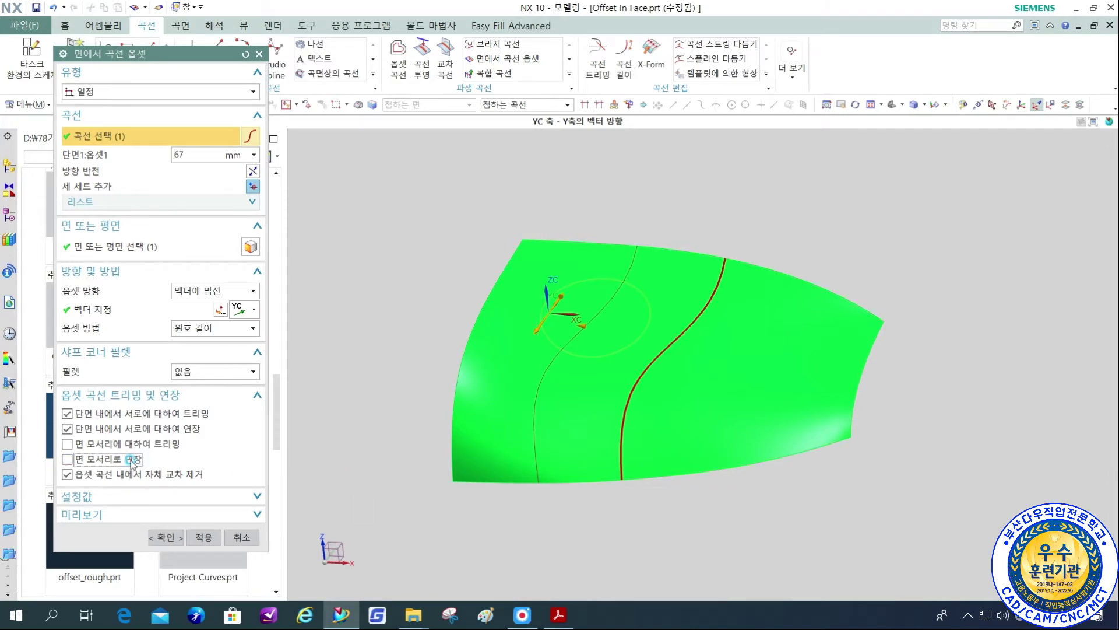
Shift the offset distance to -46 mm, enable 면 모서리에 대하여 트리밍, and create the offset curve on the face.
{"action": "left_click_drag", "start_coordinate": [390, 354], "coordinate": [739, 352]}
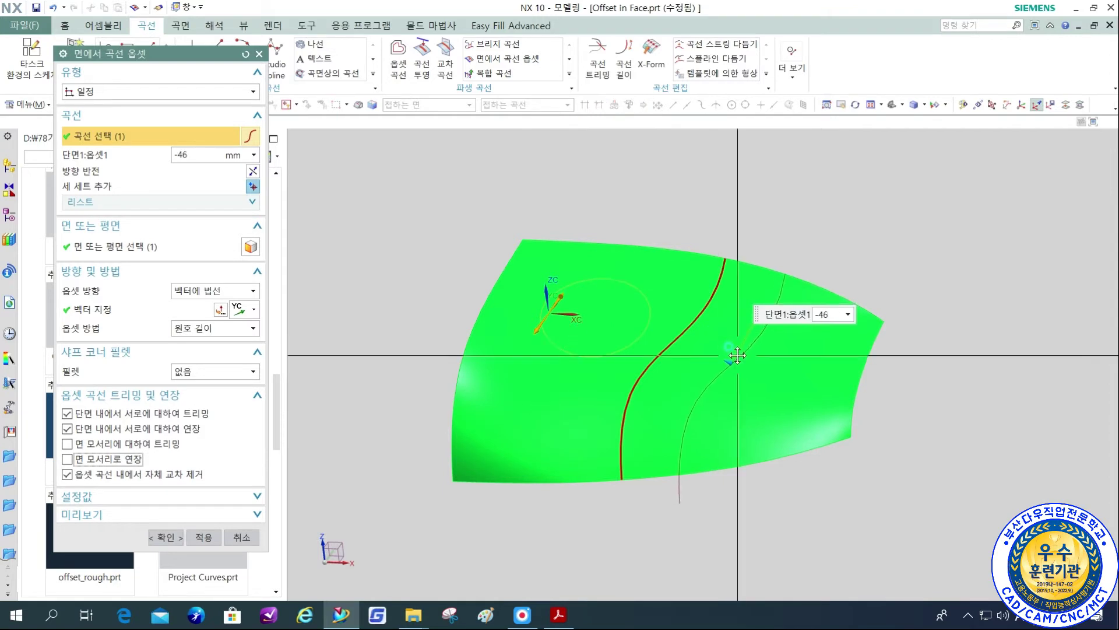
{"action": "left_click", "coordinate": [149, 444]}
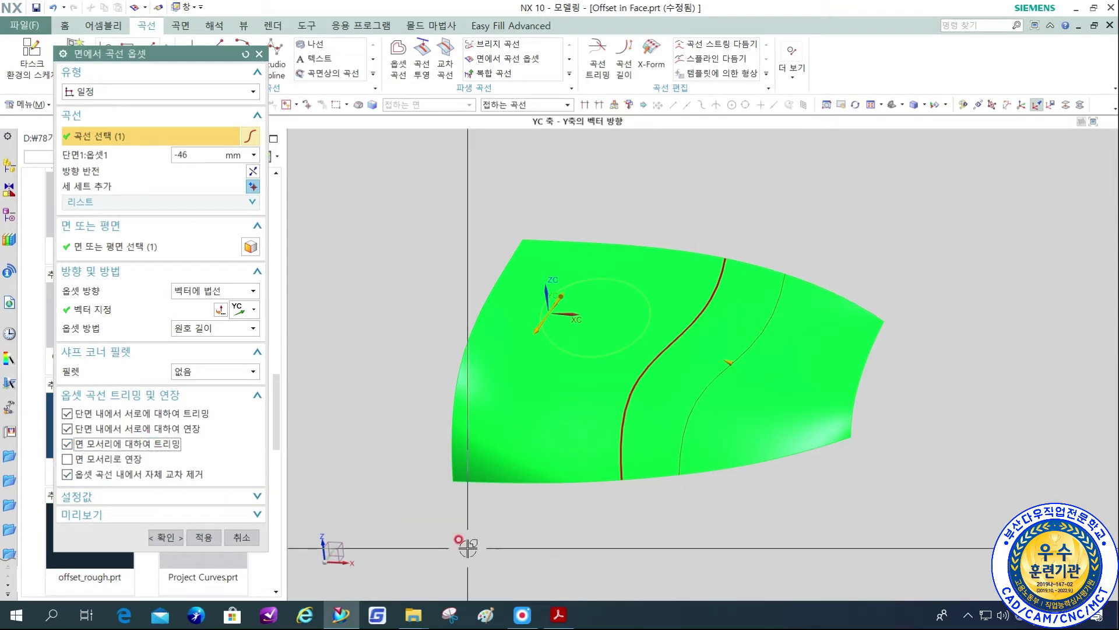
{"action": "left_click", "coordinate": [165, 538]}
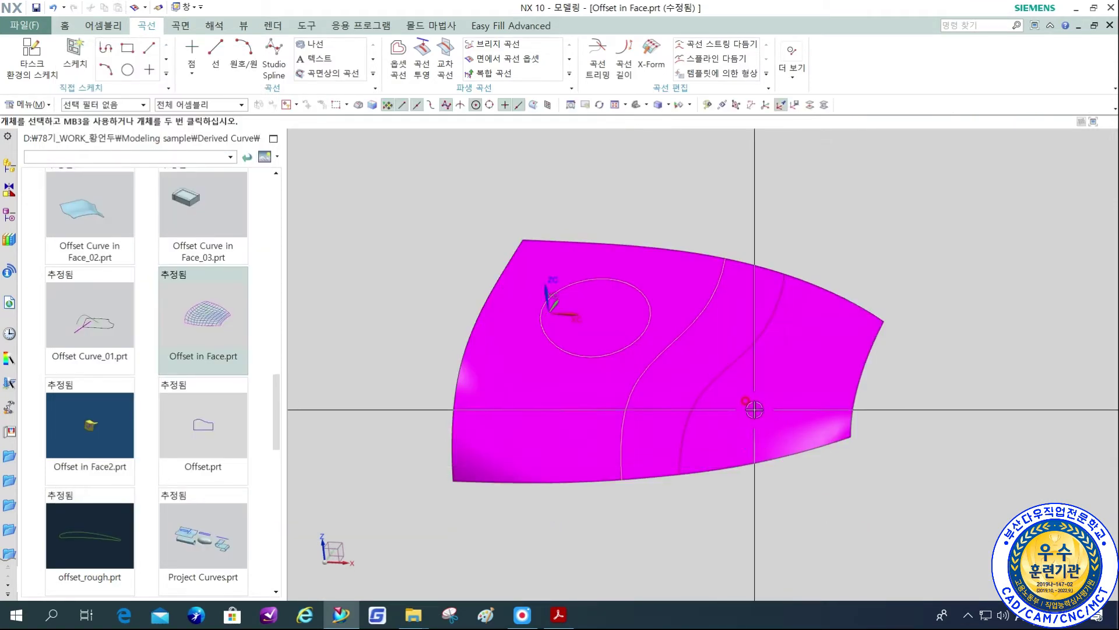
Set up an Offset Curve in Face of the circle on the curved sheet, using 곡선의 법선 and an offset of 61 mm.
{"action": "mouse_move", "coordinate": [750, 411]}
{"action": "middle_mouse_down"}
{"action": "mouse_move", "coordinate": [699, 373]}
{"action": "mouse_move", "coordinate": [745, 420]}
{"action": "middle_mouse_up"}
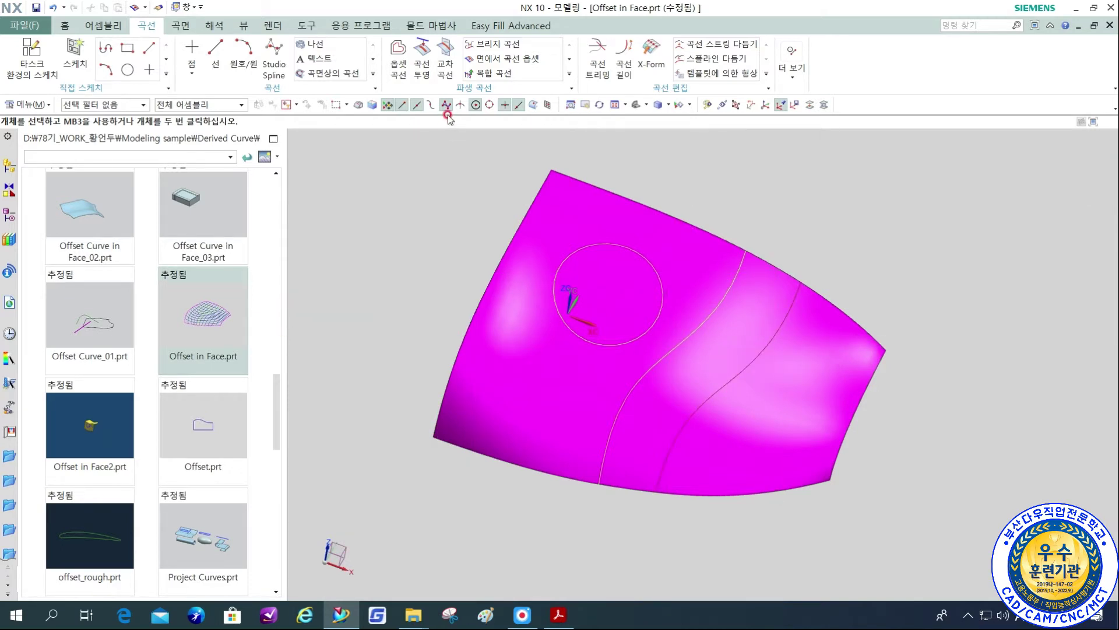
{"action": "left_click", "coordinate": [484, 60]}
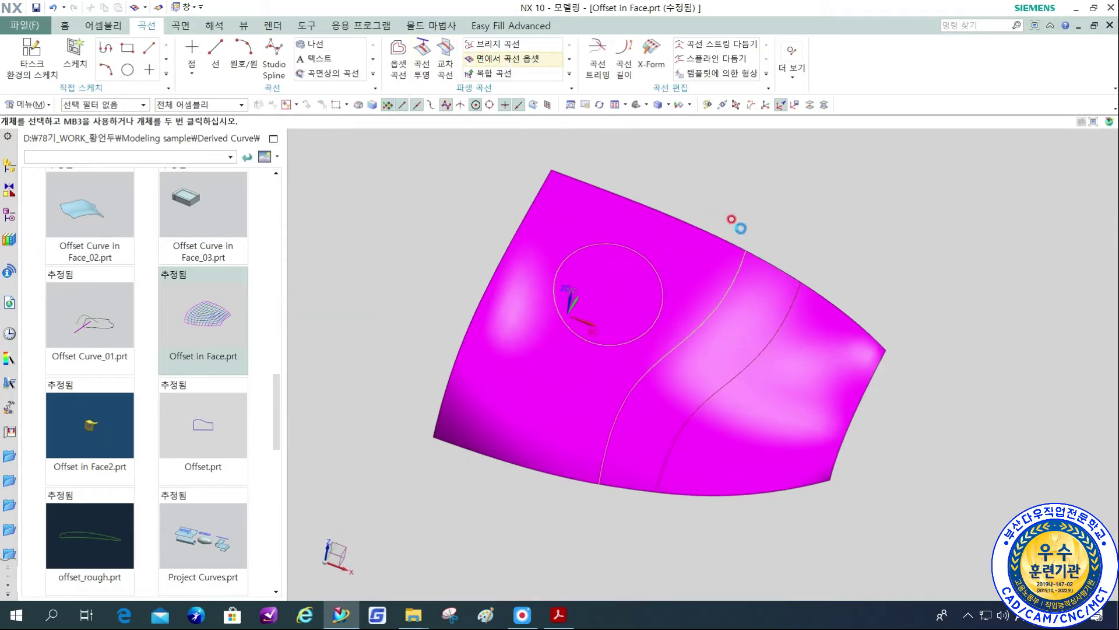
{"action": "left_click", "coordinate": [658, 270]}
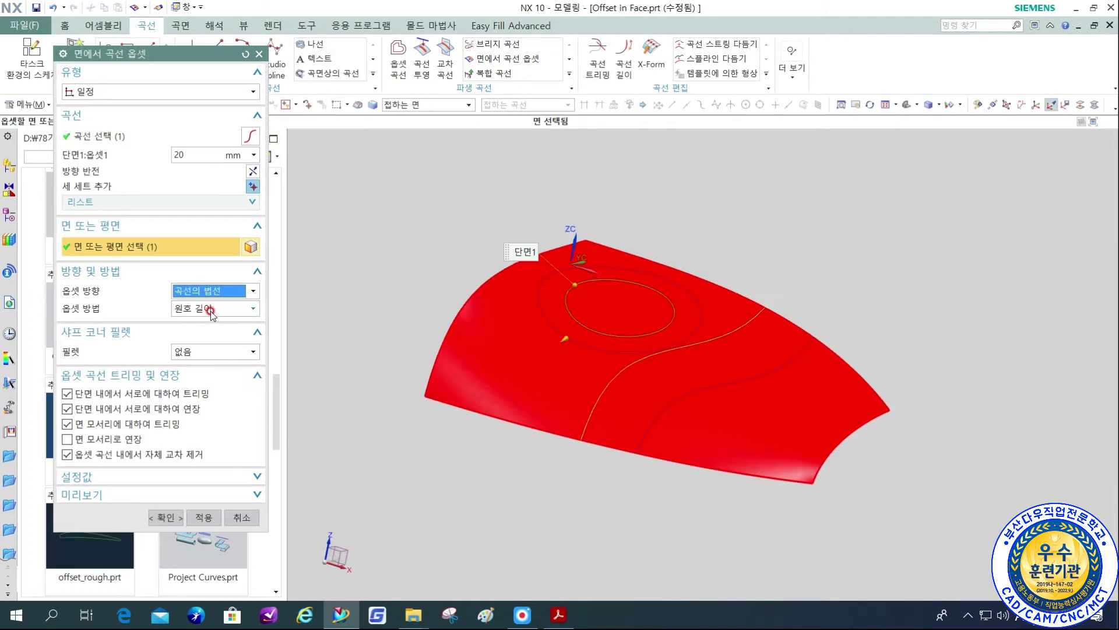
{"action": "middle_click_drag", "start_coordinate": [732, 400], "coordinate": [725, 424]}
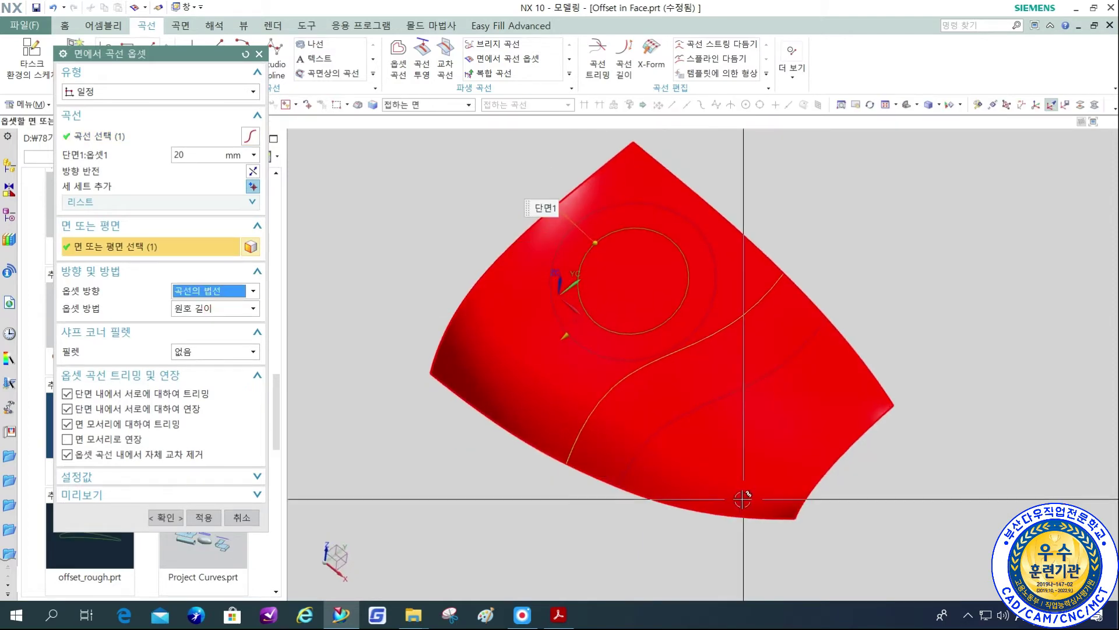
{"action": "left_click", "coordinate": [188, 155]}
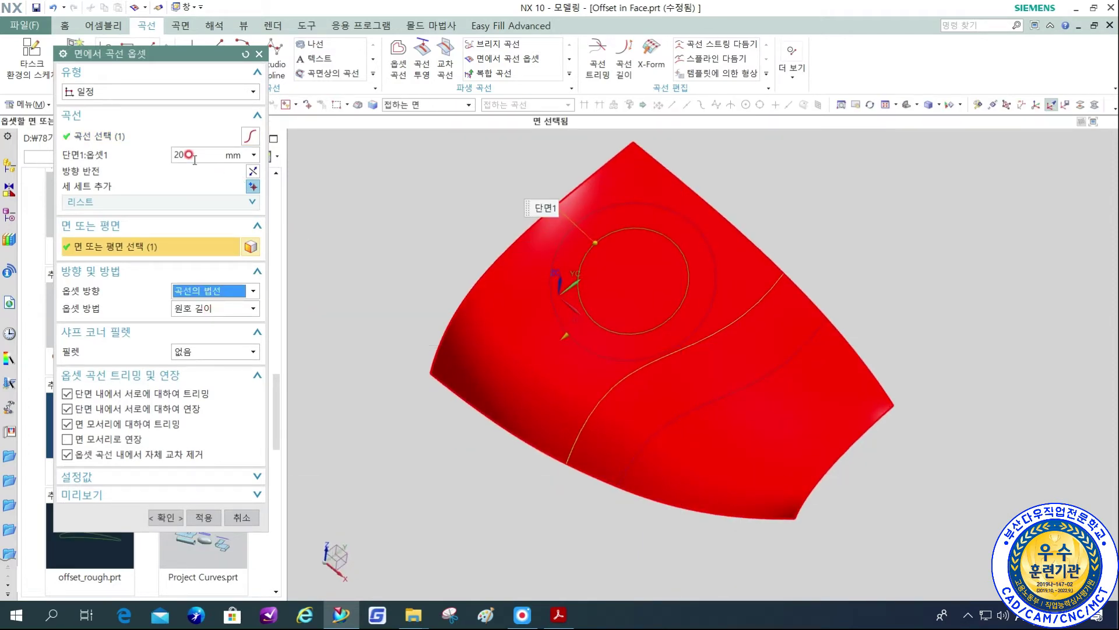
{"action": "type", "text": "35"}
{"action": "left_click_drag", "start_coordinate": [547, 349], "coordinate": [518, 371]}
Disable 면 모서리에 대하여 트리밍 and create the circle's offset curve running past the sheet edges.
{"action": "left_click", "coordinate": [151, 441]}
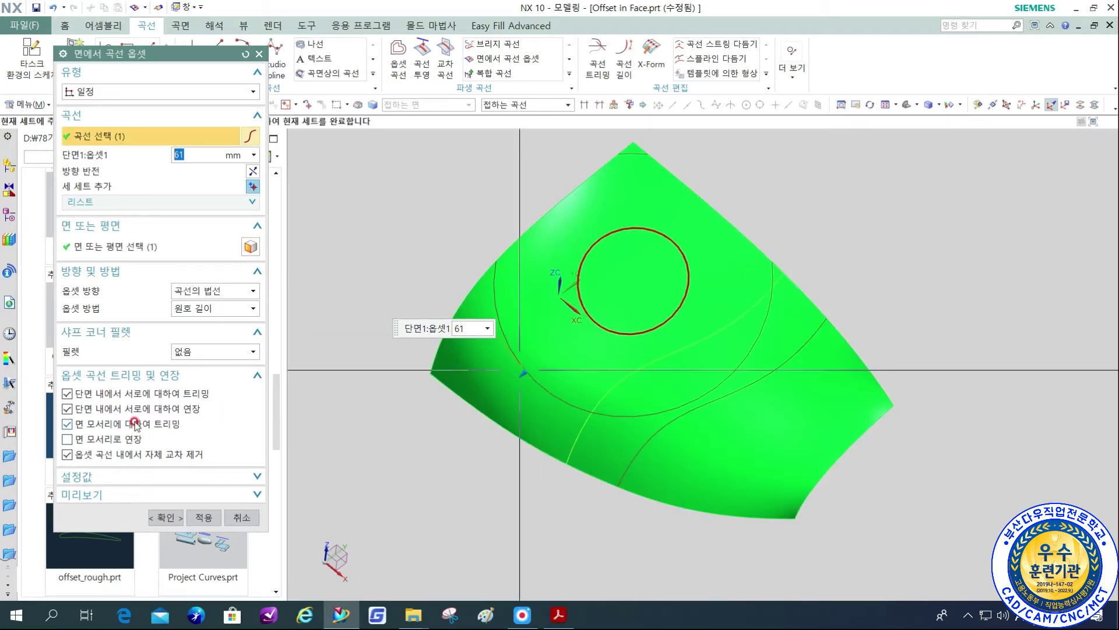
{"action": "left_click", "coordinate": [135, 425]}
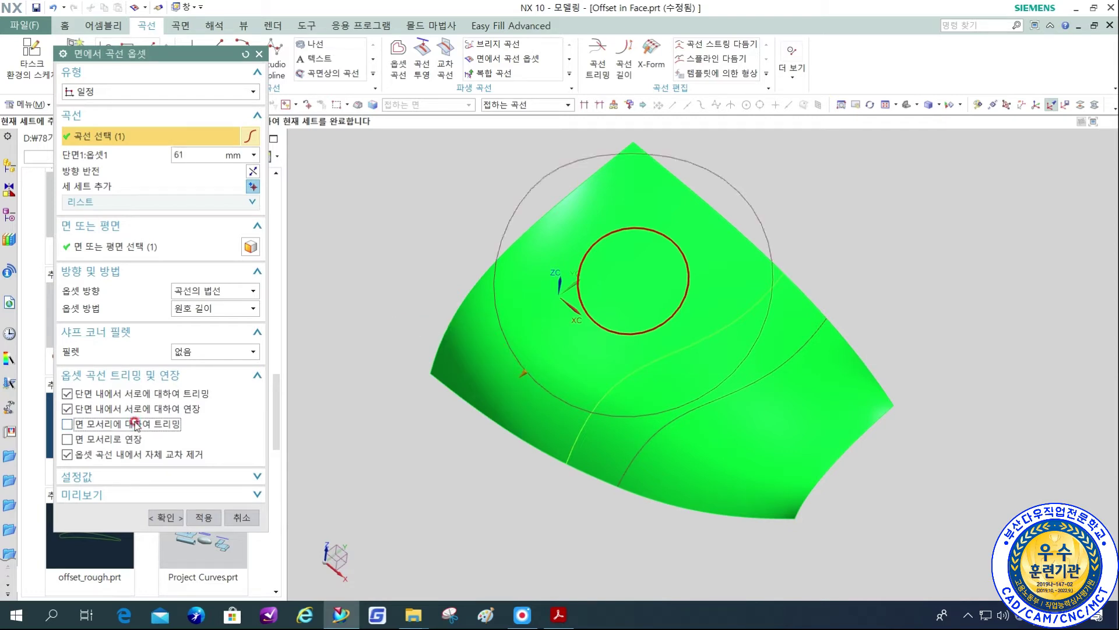
{"action": "middle_click_drag", "start_coordinate": [946, 354], "coordinate": [972, 355]}
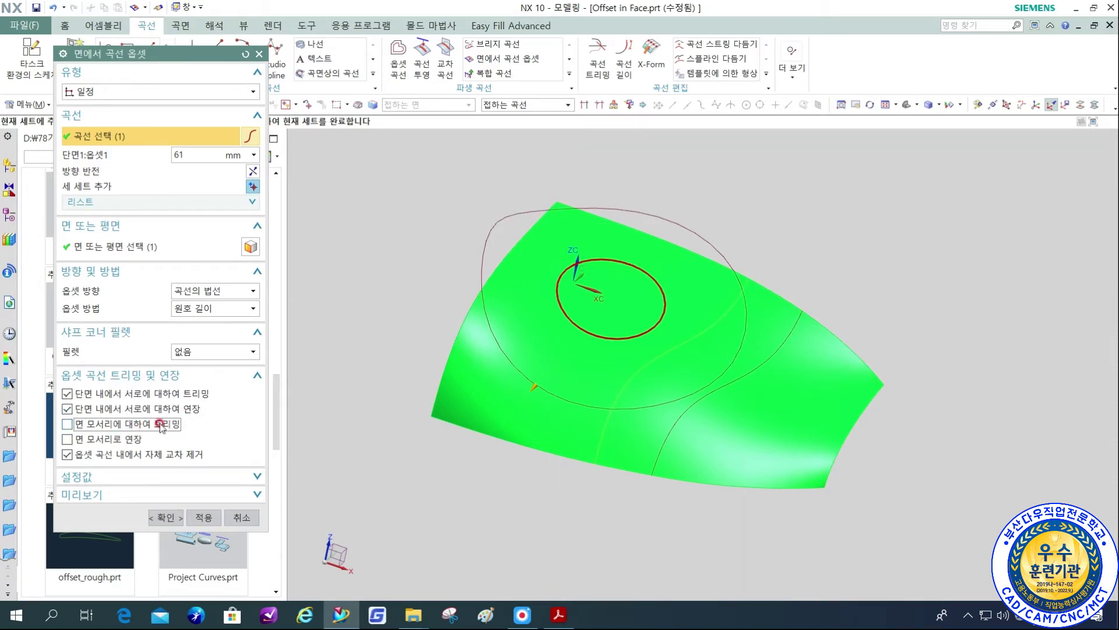
{"action": "middle_click_drag", "start_coordinate": [617, 344], "coordinate": [610, 366]}
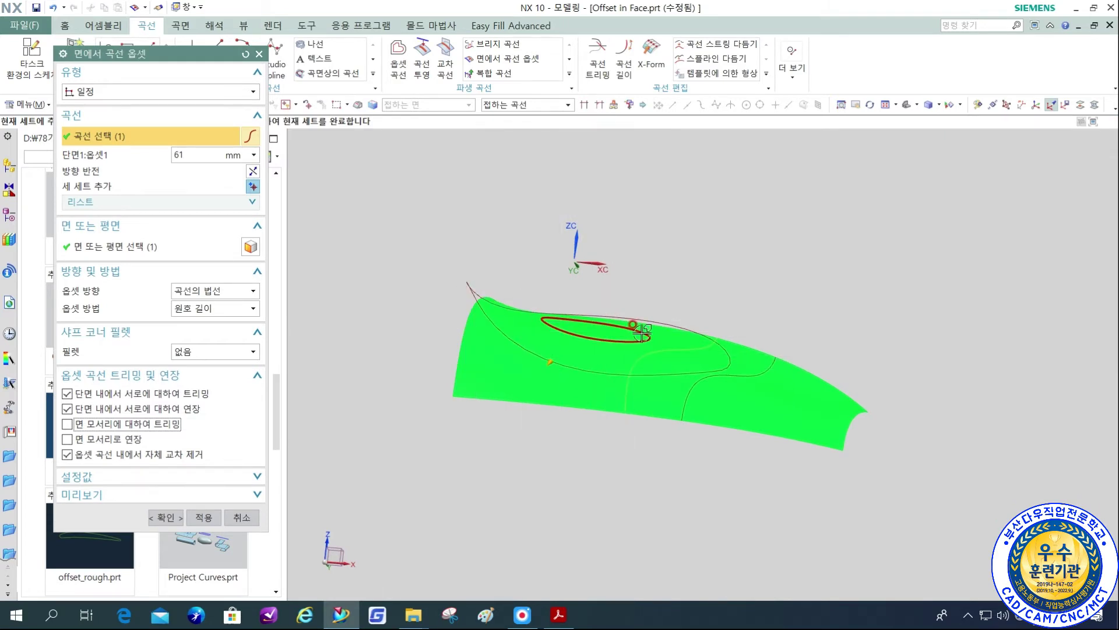
{"action": "middle_click_drag", "start_coordinate": [640, 331], "coordinate": [644, 376]}
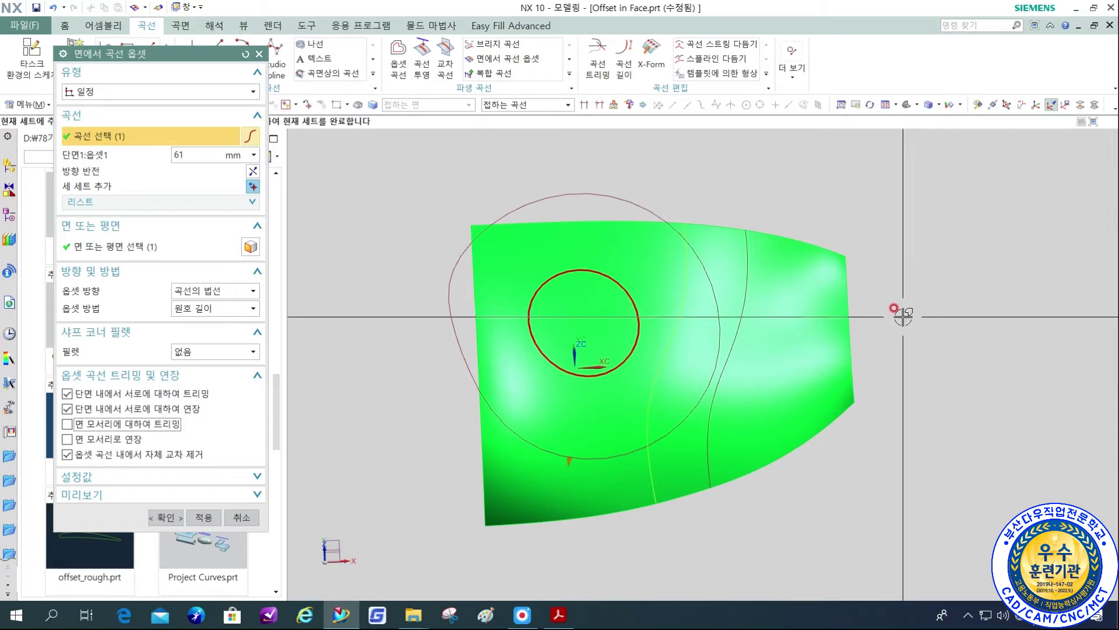
{"action": "left_click", "coordinate": [159, 518]}
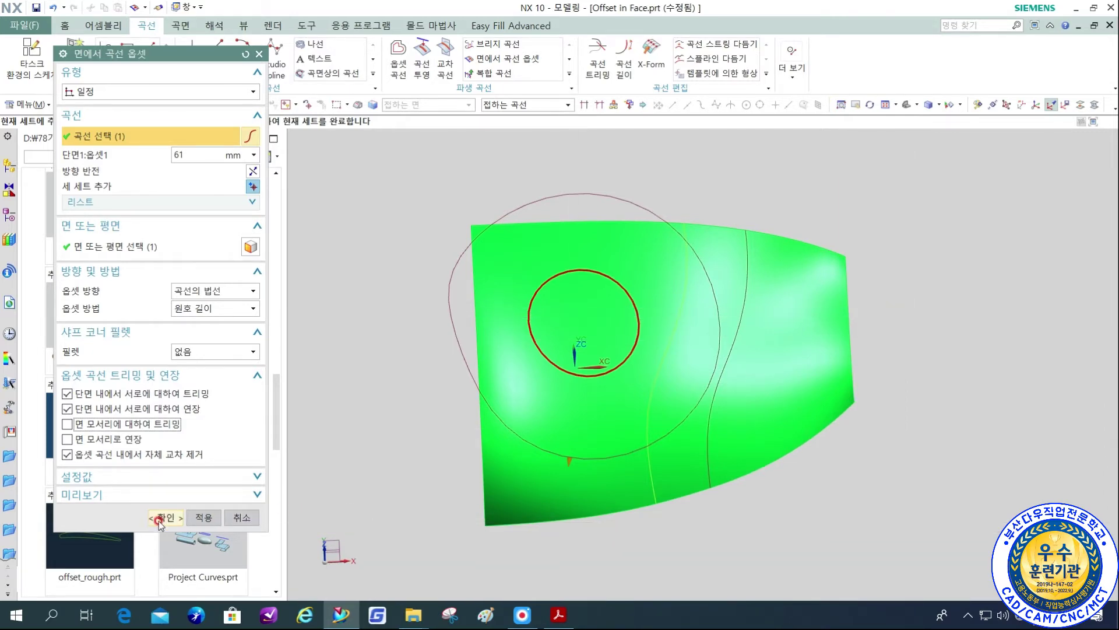
{"action": "middle_click_drag", "start_coordinate": [874, 452], "coordinate": [832, 442]}
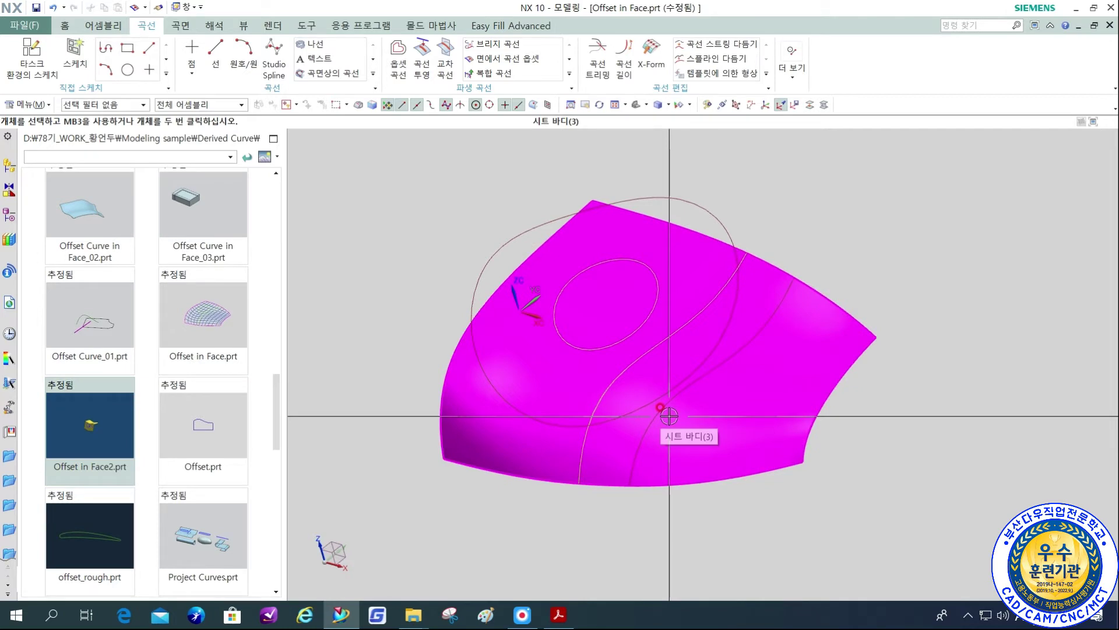
Open Offset in Face2.prt and set up an Offset Curve in Face of the circle across the three tangent faces.
{"action": "left_click", "coordinate": [96, 426]}
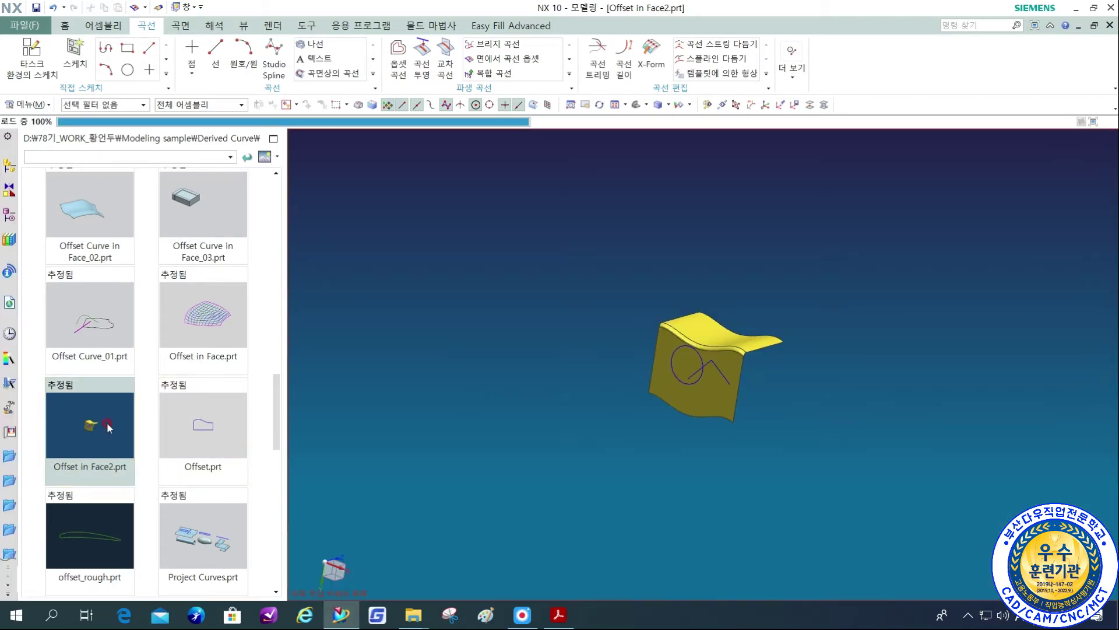
{"action": "mouse_move", "coordinate": [724, 375]}
{"action": "middle_mouse_down"}
{"action": "mouse_move", "coordinate": [879, 373]}
{"action": "mouse_move", "coordinate": [845, 401]}
{"action": "mouse_move", "coordinate": [775, 405]}
{"action": "mouse_move", "coordinate": [812, 394]}
{"action": "middle_mouse_up"}
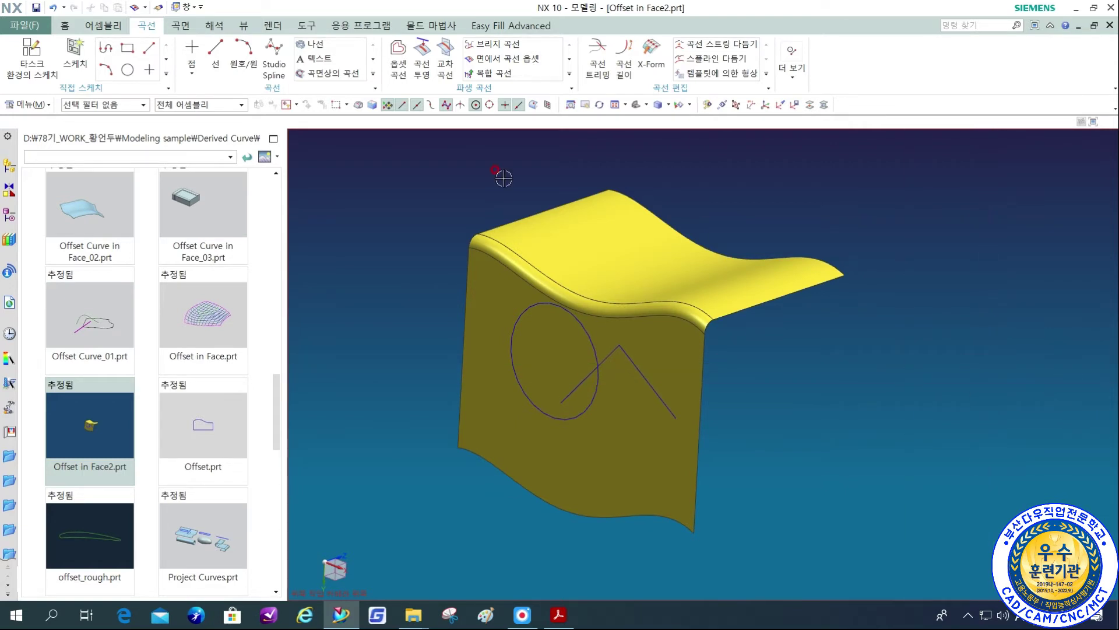
{"action": "left_click", "coordinate": [516, 59]}
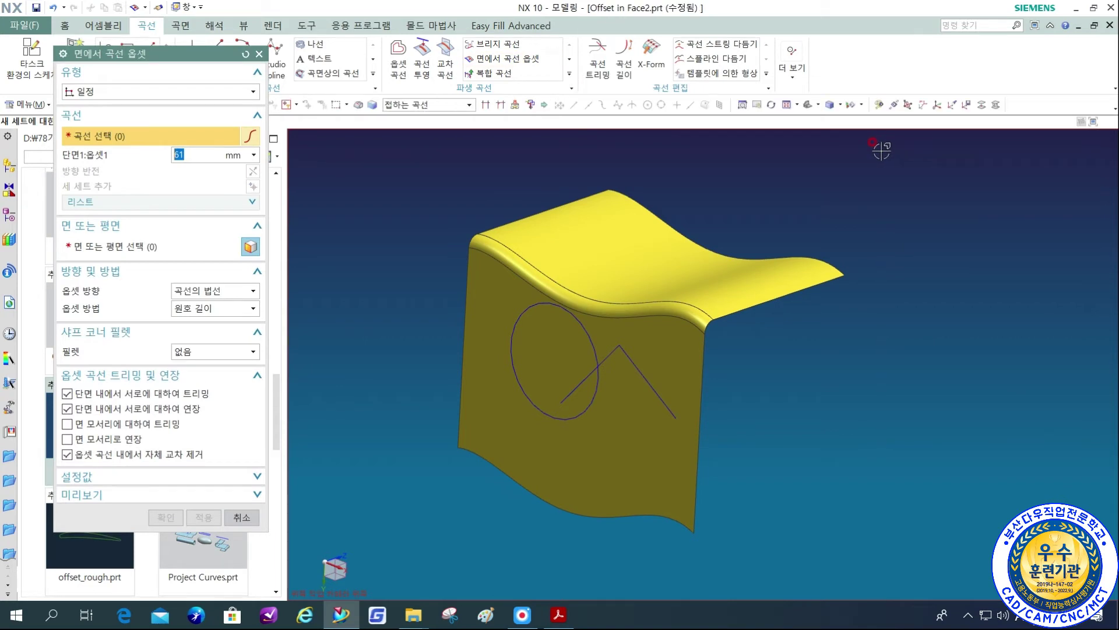
{"action": "left_click", "coordinate": [532, 307]}
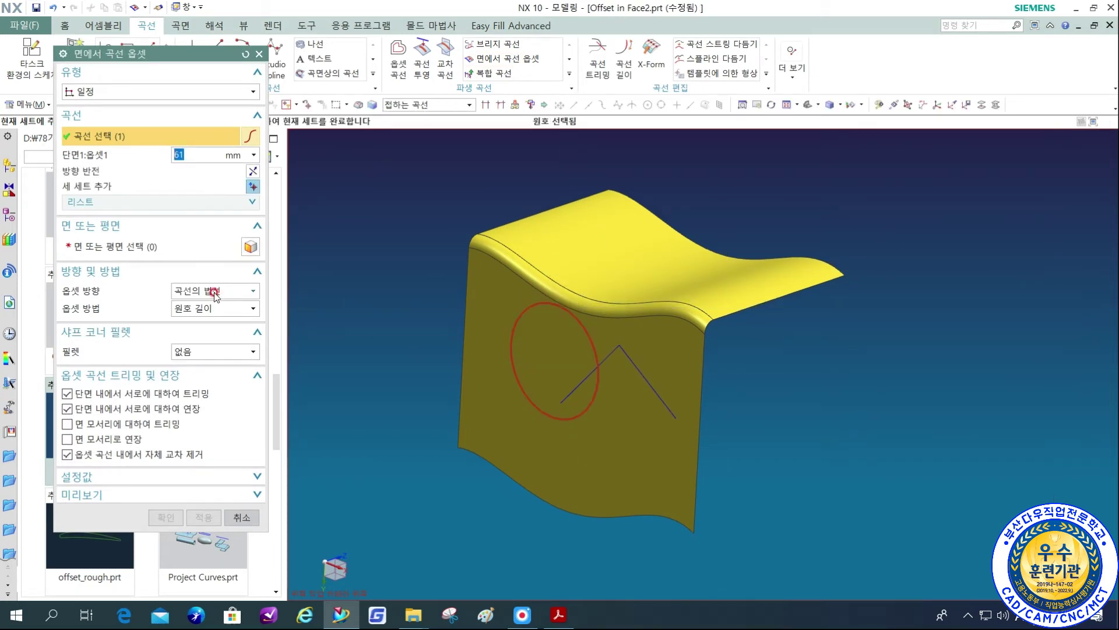
{"action": "left_click", "coordinate": [167, 247]}
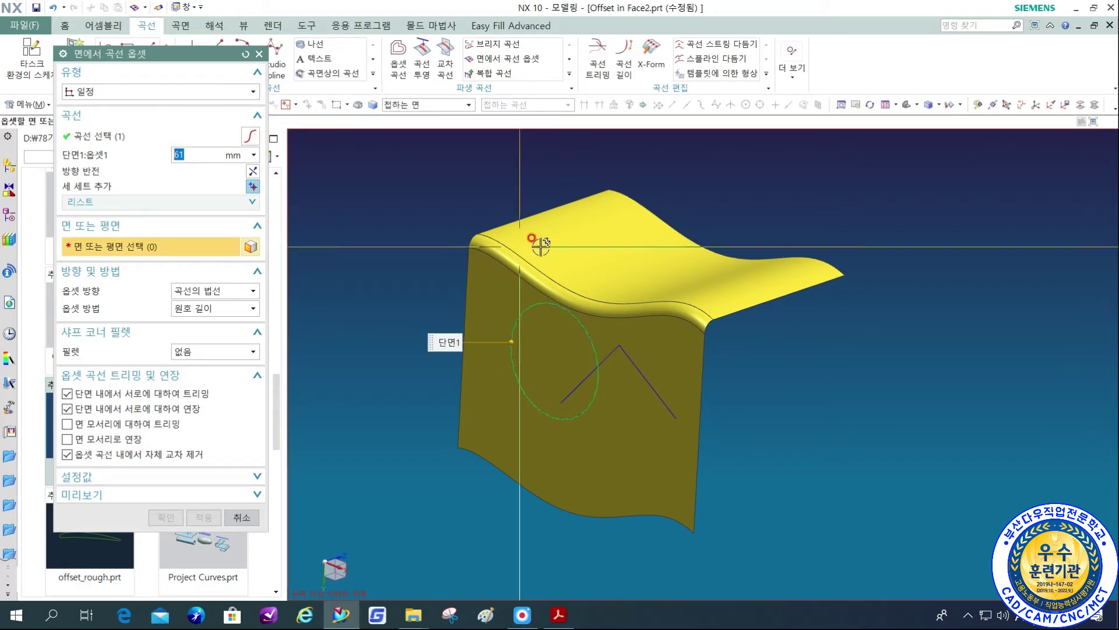
{"action": "left_click", "coordinate": [489, 323]}
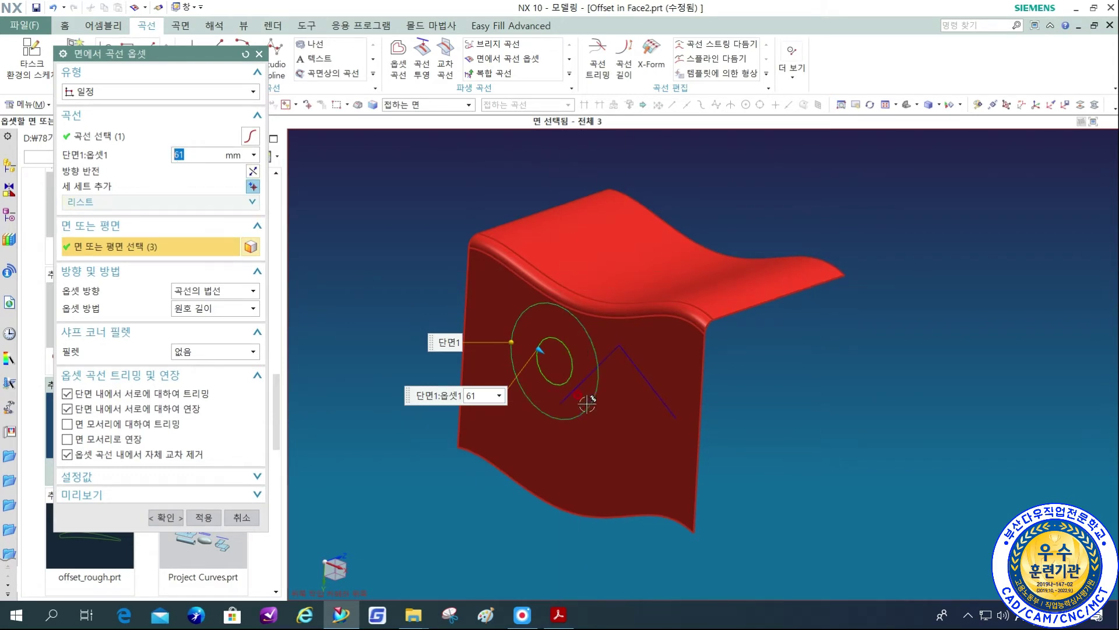
Reverse the offset direction outward and create the circle's 61 mm offset curve over the blended edge.
{"action": "left_click", "coordinate": [254, 172]}
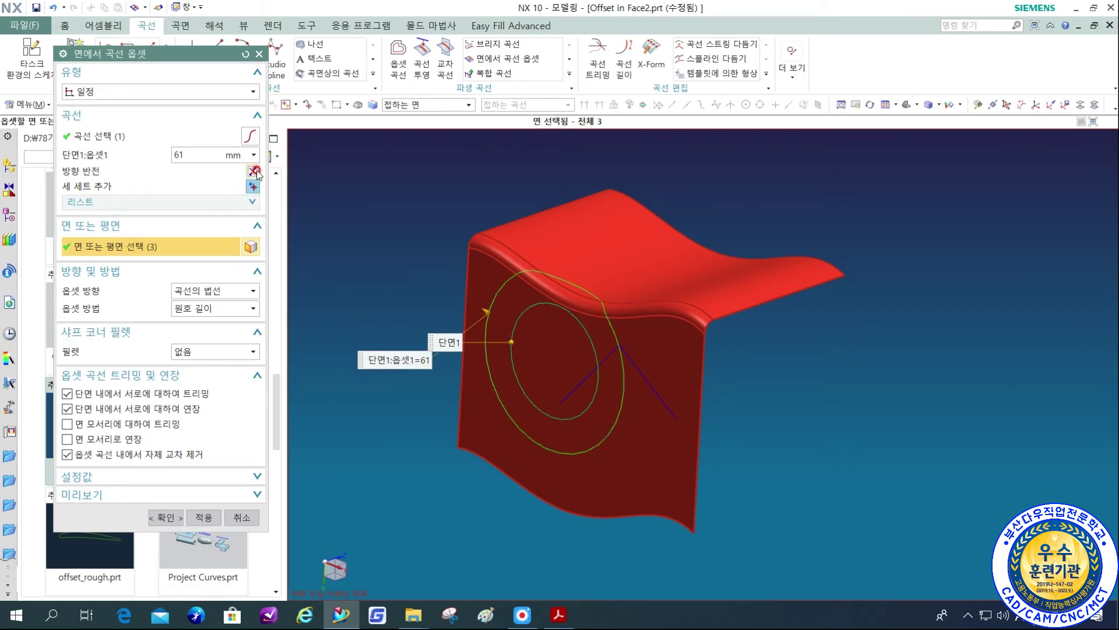
{"action": "middle_click_drag", "start_coordinate": [661, 408], "coordinate": [487, 396]}
{"action": "middle_click_drag", "start_coordinate": [657, 357], "coordinate": [630, 355]}
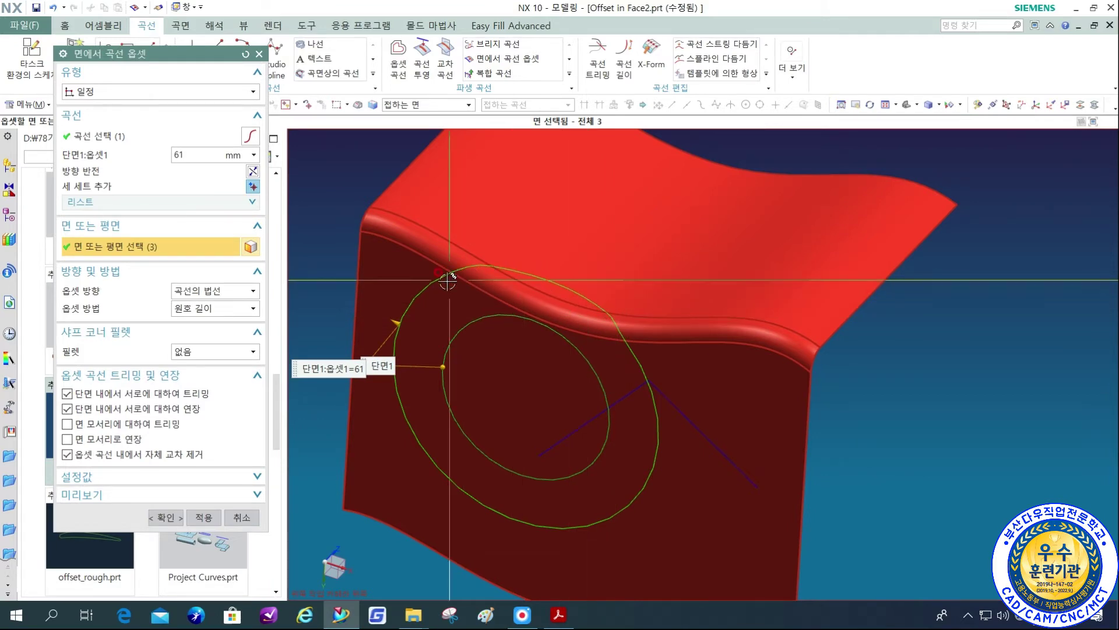
{"action": "middle_click_drag", "start_coordinate": [640, 417], "coordinate": [631, 390]}
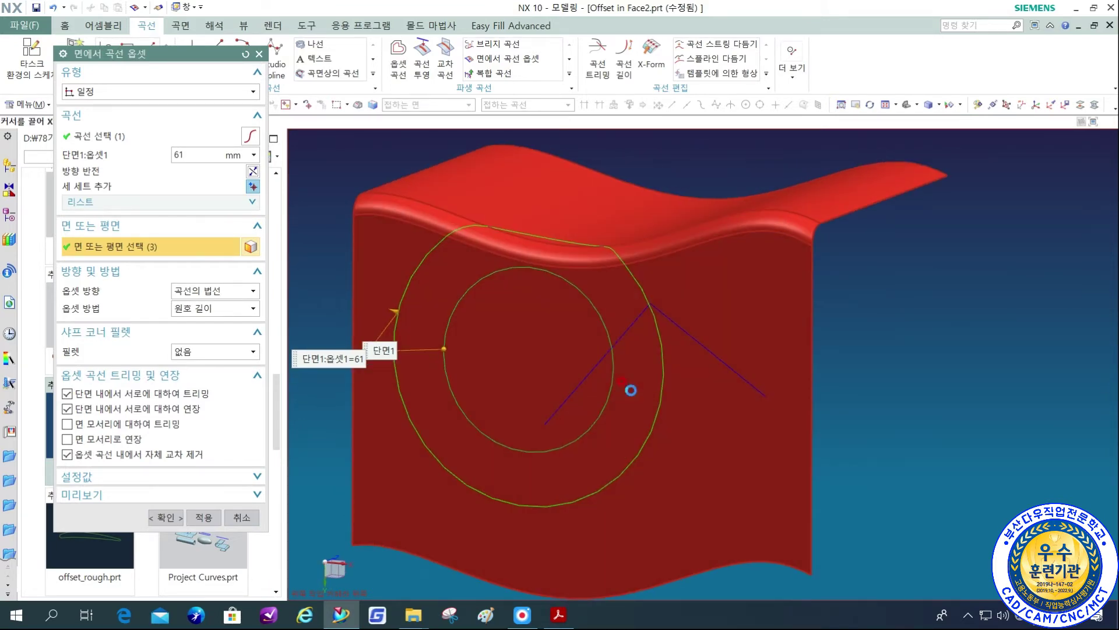
{"action": "left_click", "coordinate": [203, 518]}
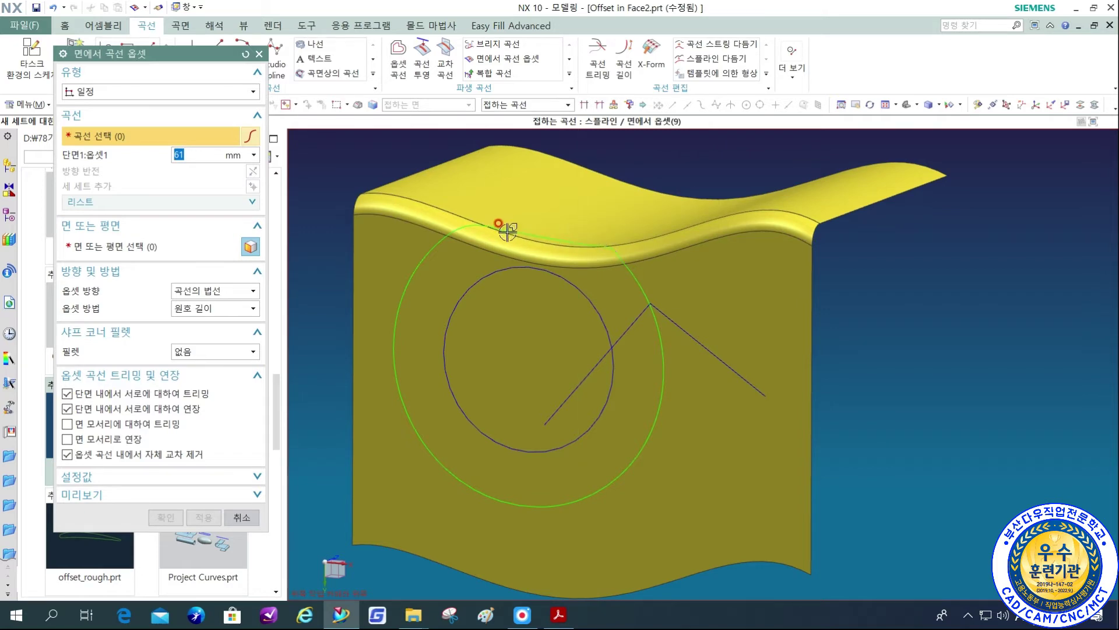
Offset the two connected angled lines by 61 mm across the three tangent faces with 곡선의 법선 and create the curve.
{"action": "middle_click_drag", "start_coordinate": [572, 359], "coordinate": [594, 367]}
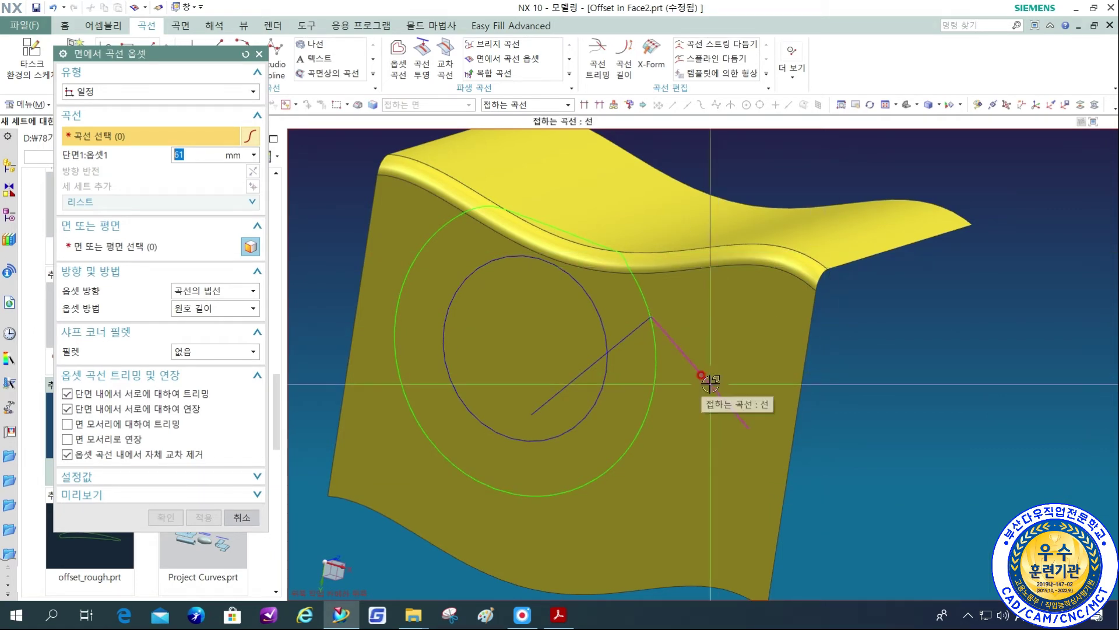
{"action": "left_click", "coordinate": [675, 345]}
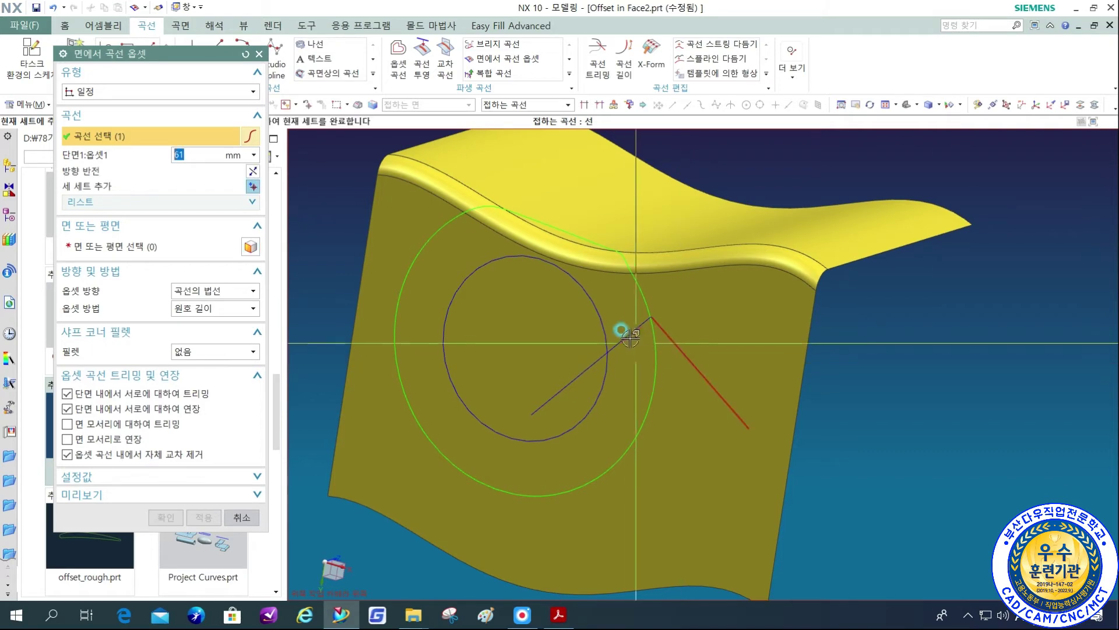
{"action": "left_click", "coordinate": [629, 336]}
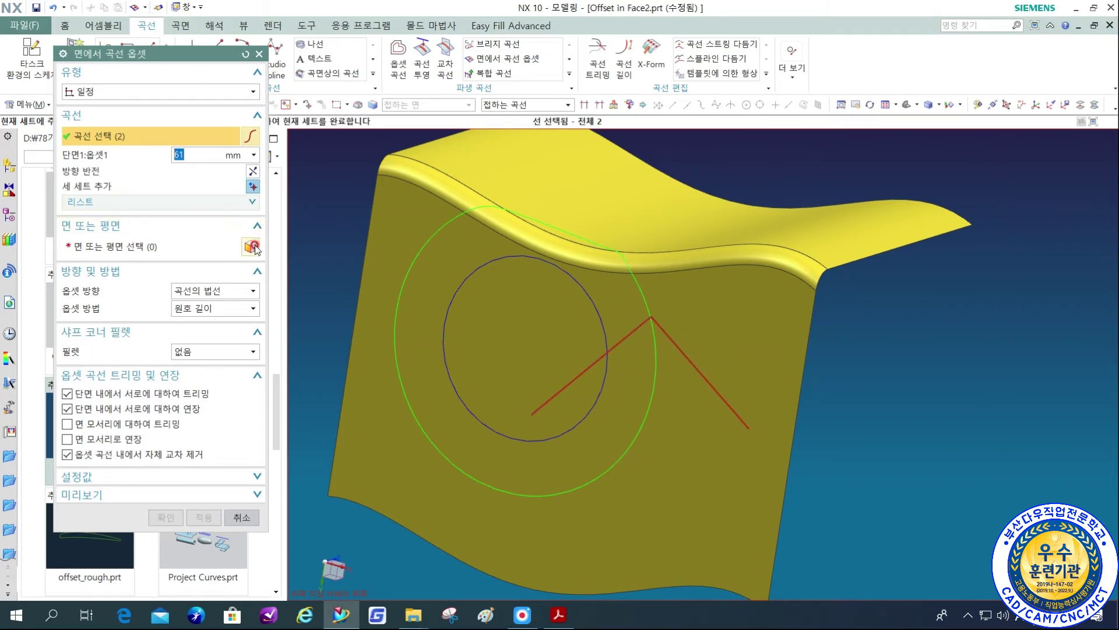
{"action": "middle_click", "coordinate": [304, 252]}
{"action": "left_click", "coordinate": [725, 312]}
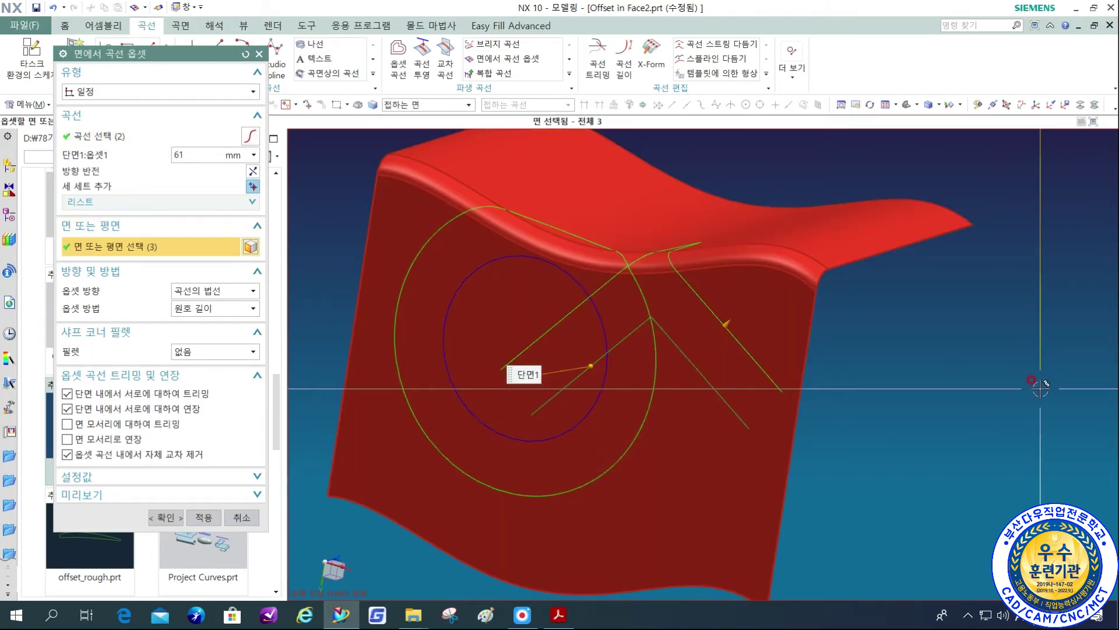
{"action": "middle_click_drag", "start_coordinate": [725, 348], "coordinate": [747, 379]}
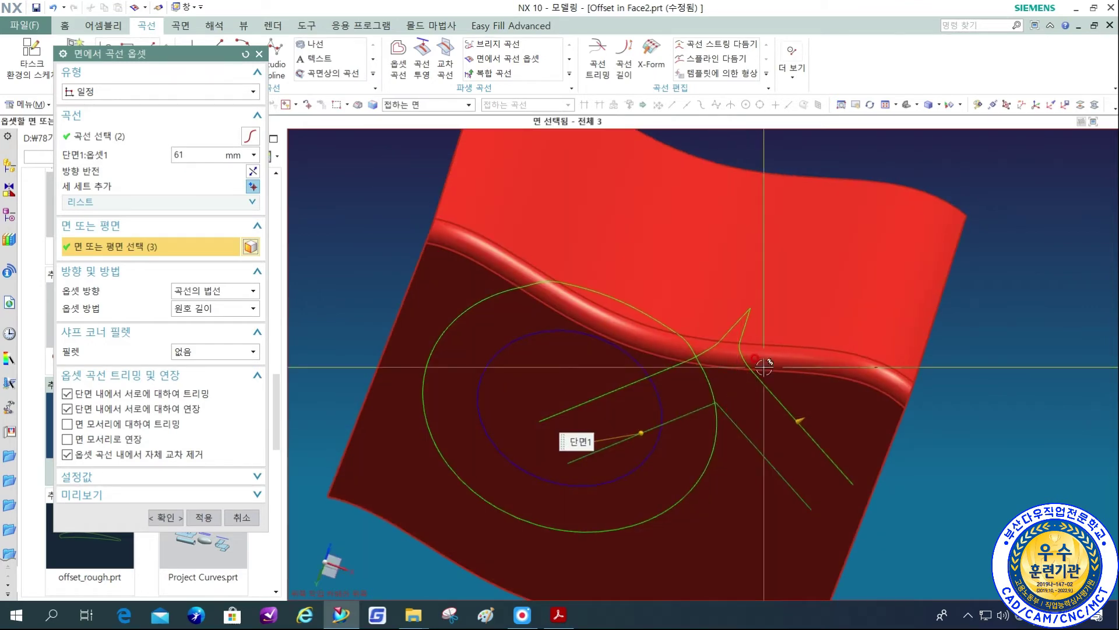
{"action": "scroll", "coordinate": [746, 324], "scroll_direction": "up", "scroll_amount": 2}
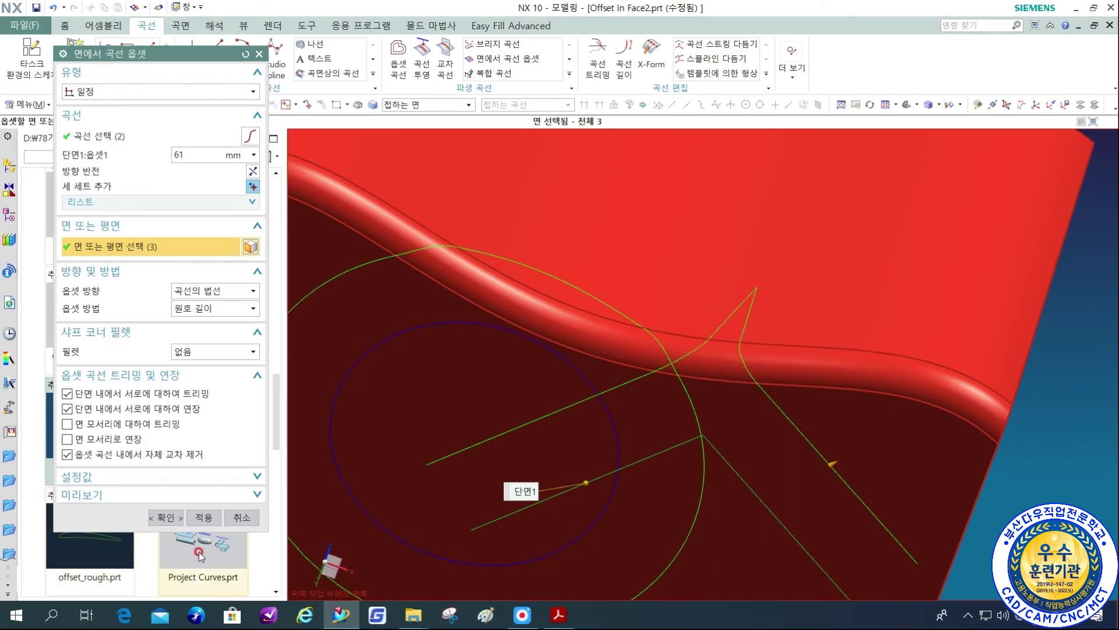
{"action": "left_click", "coordinate": [166, 517]}
Edit the angled lines' offset feature to enable 면 모서리로 연장, and recheck its trimming and extension options.
{"action": "middle_click_drag", "start_coordinate": [557, 355], "coordinate": [662, 382]}
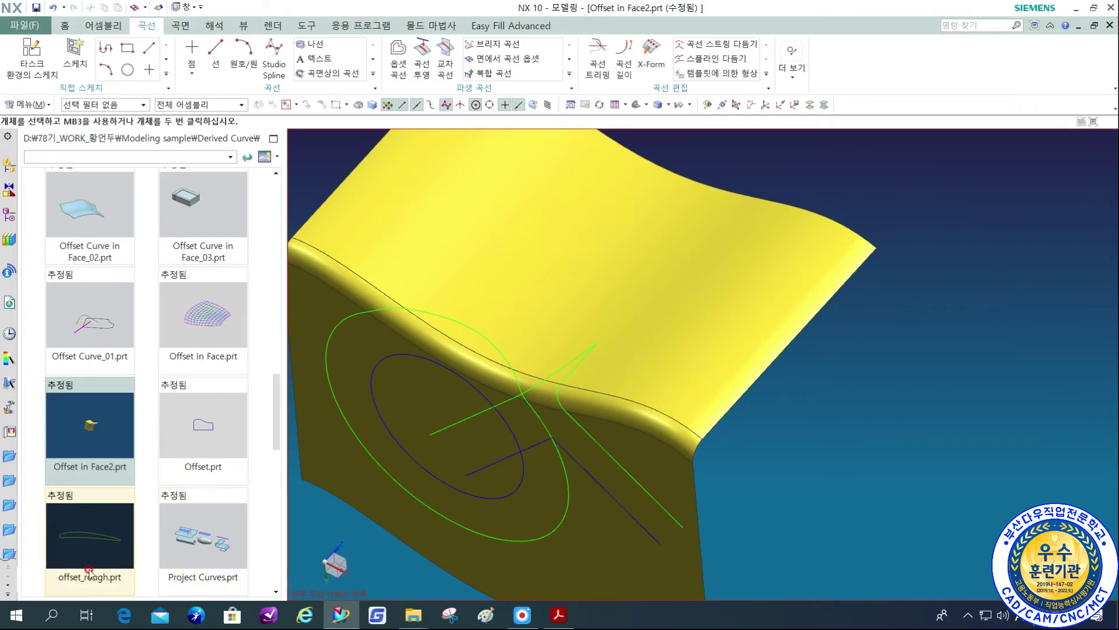
{"action": "left_click", "coordinate": [8, 224]}
{"action": "left_click", "coordinate": [83, 312]}
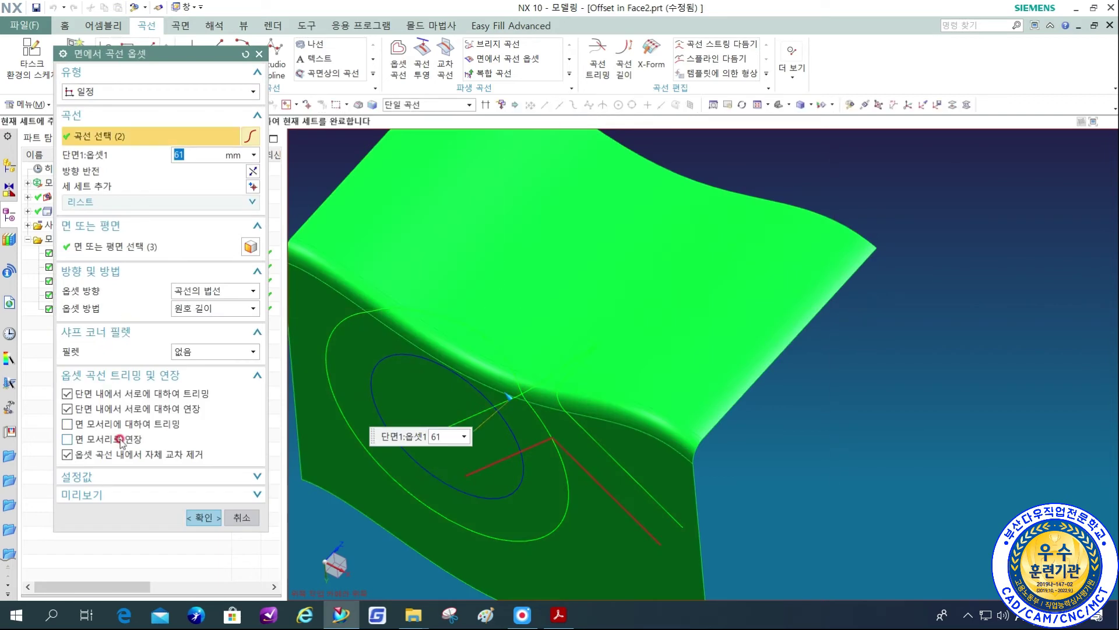
{"action": "left_click", "coordinate": [134, 438]}
{"action": "scroll", "coordinate": [816, 362], "scroll_direction": "down", "scroll_amount": 3}
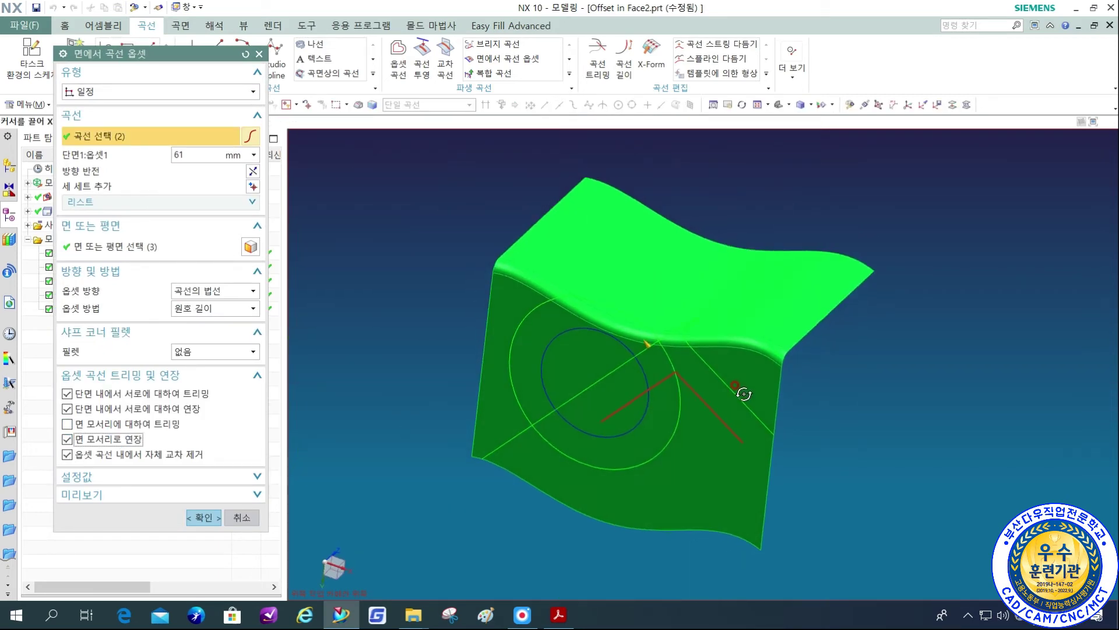
{"action": "left_click", "coordinate": [203, 518]}
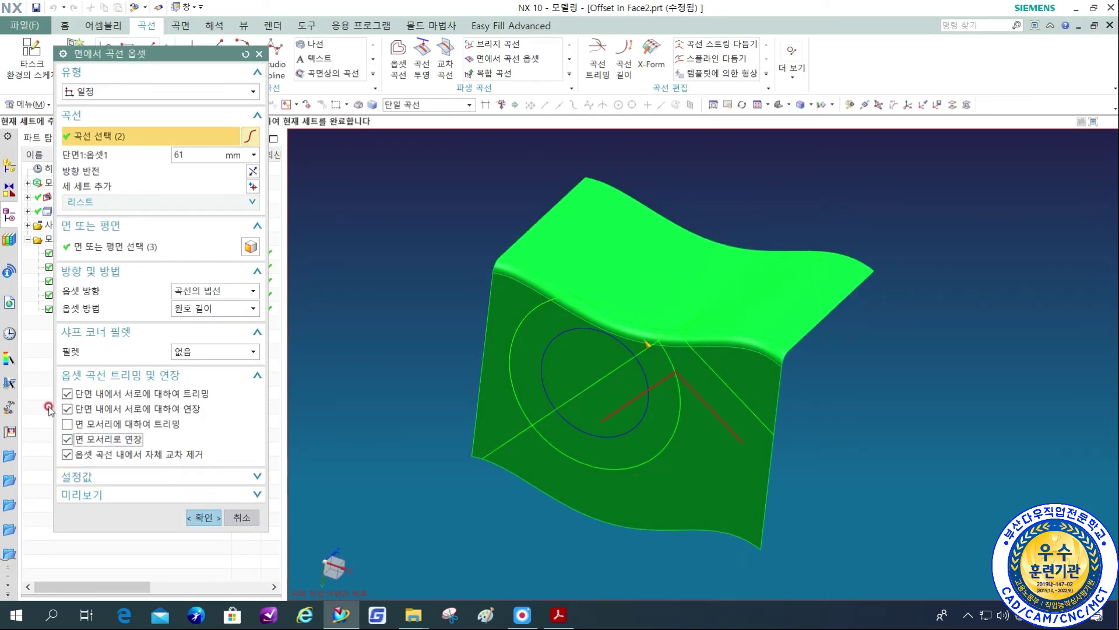
{"action": "left_click", "coordinate": [194, 518]}
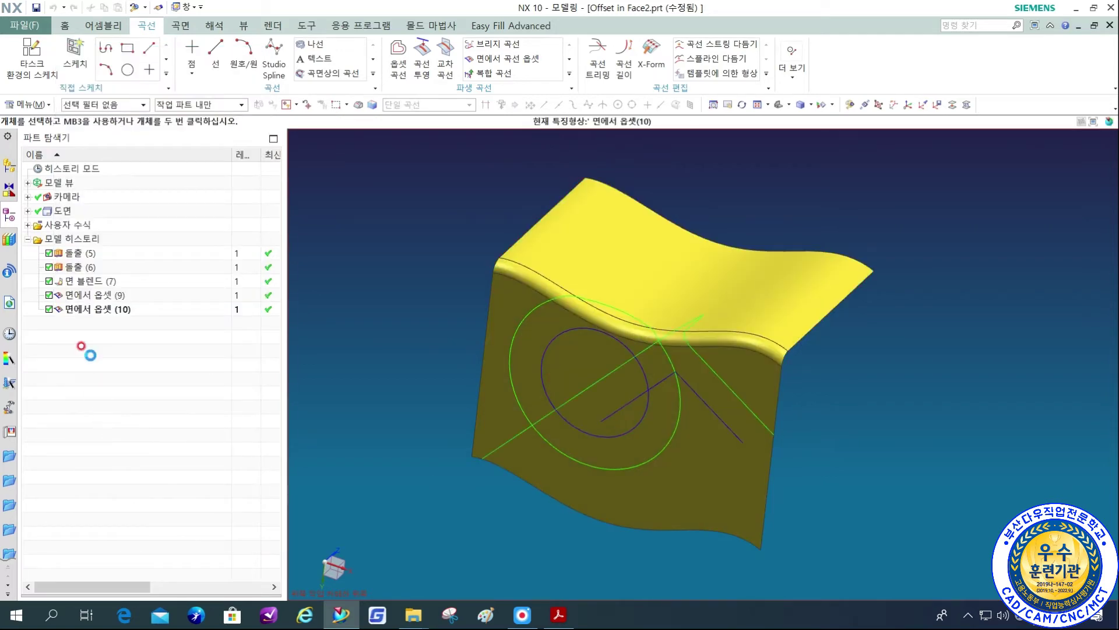
{"action": "double_click", "coordinate": [84, 311]}
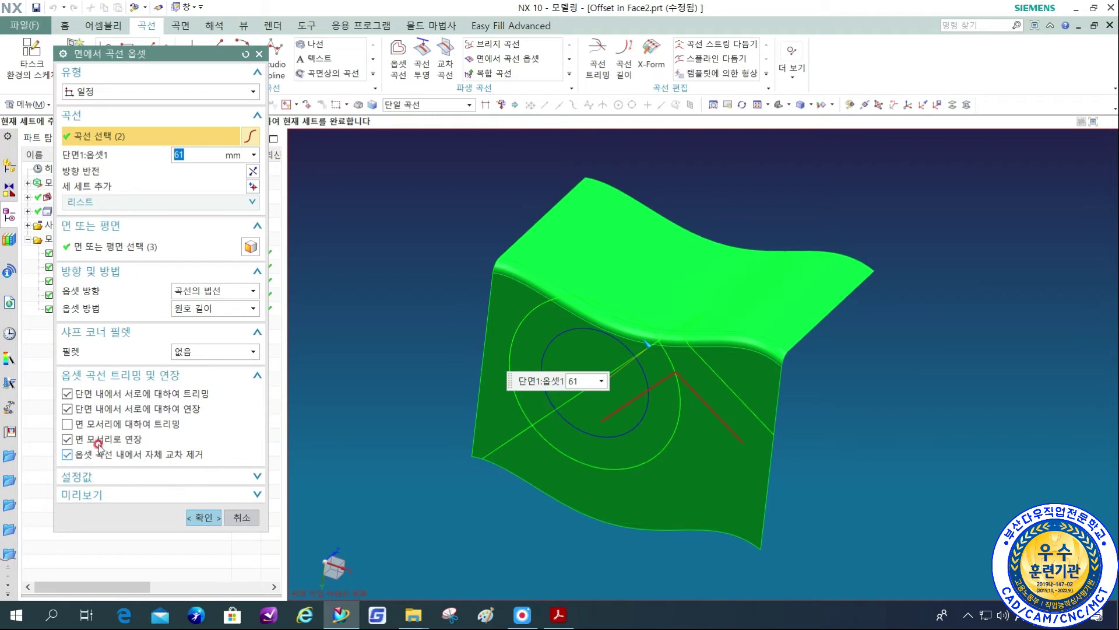
{"action": "left_click", "coordinate": [199, 518]}
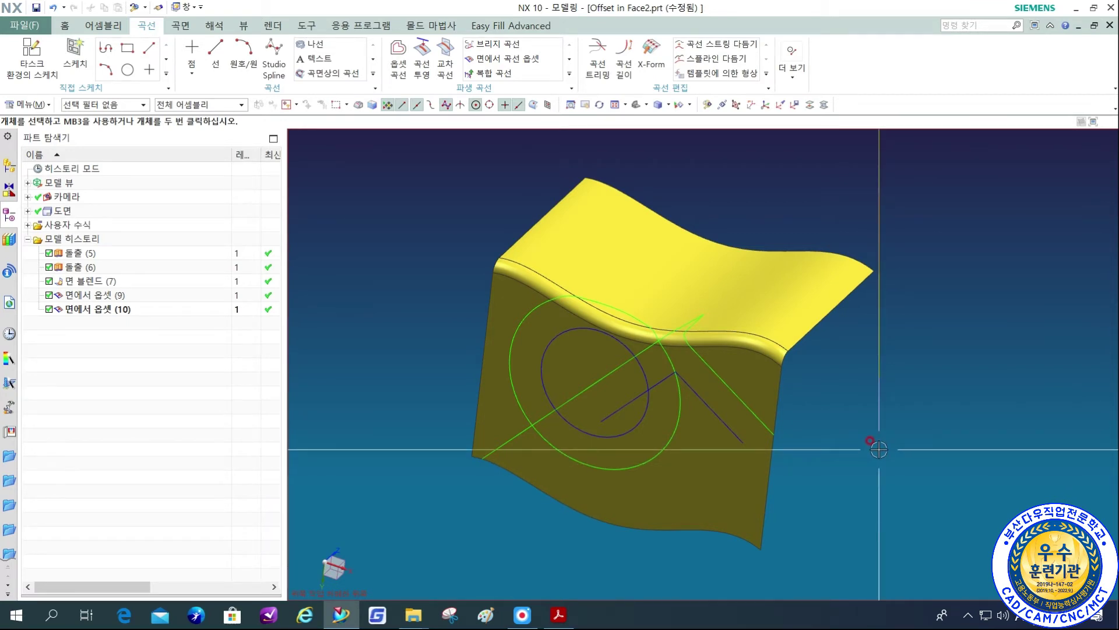
Undo the existing offset features and set up a 20 mm Offset Curve in Face of the angled lines on the three tangent faces.
{"action": "key", "text": "ctrl+z"}
{"action": "key", "text": "F4"}
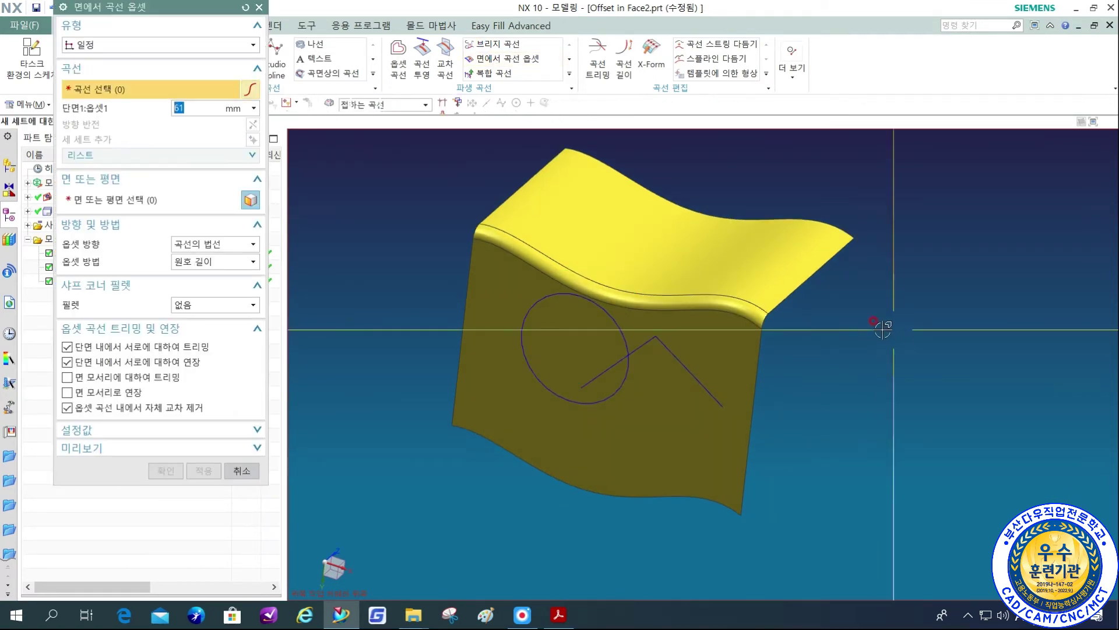
{"action": "left_click", "coordinate": [682, 368]}
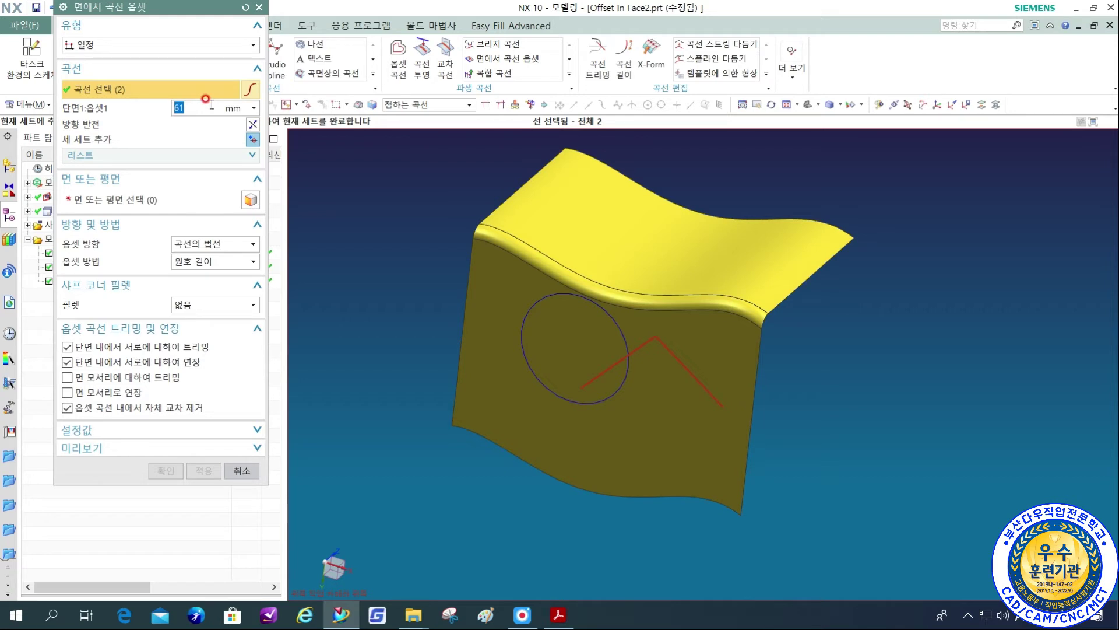
{"action": "left_click", "coordinate": [252, 198]}
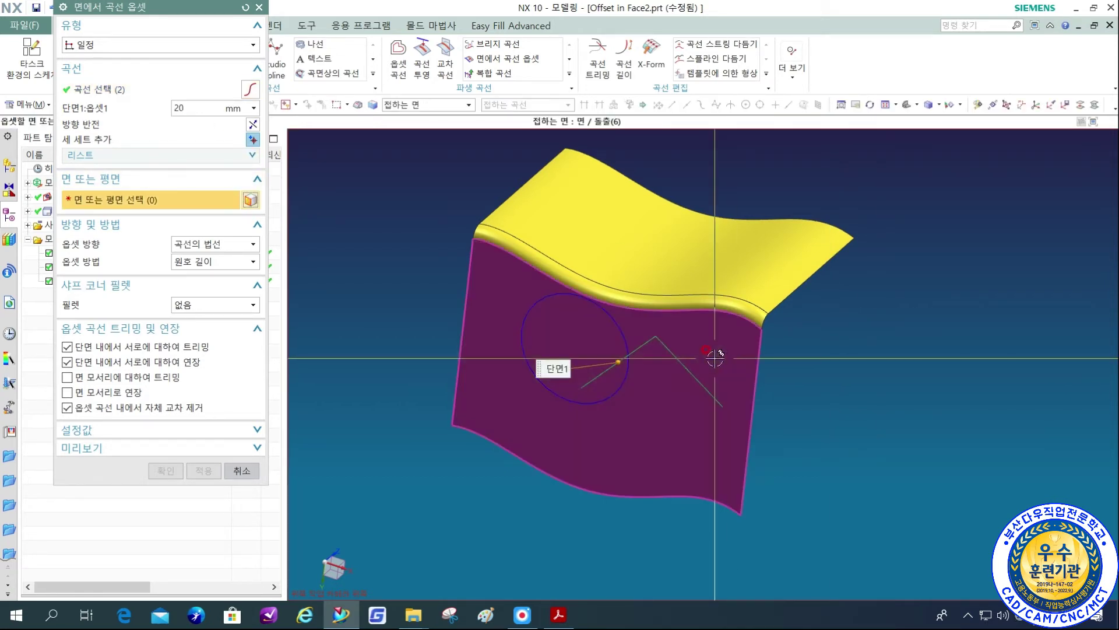
{"action": "left_click", "coordinate": [717, 357]}
{"action": "key", "text": "F8"}
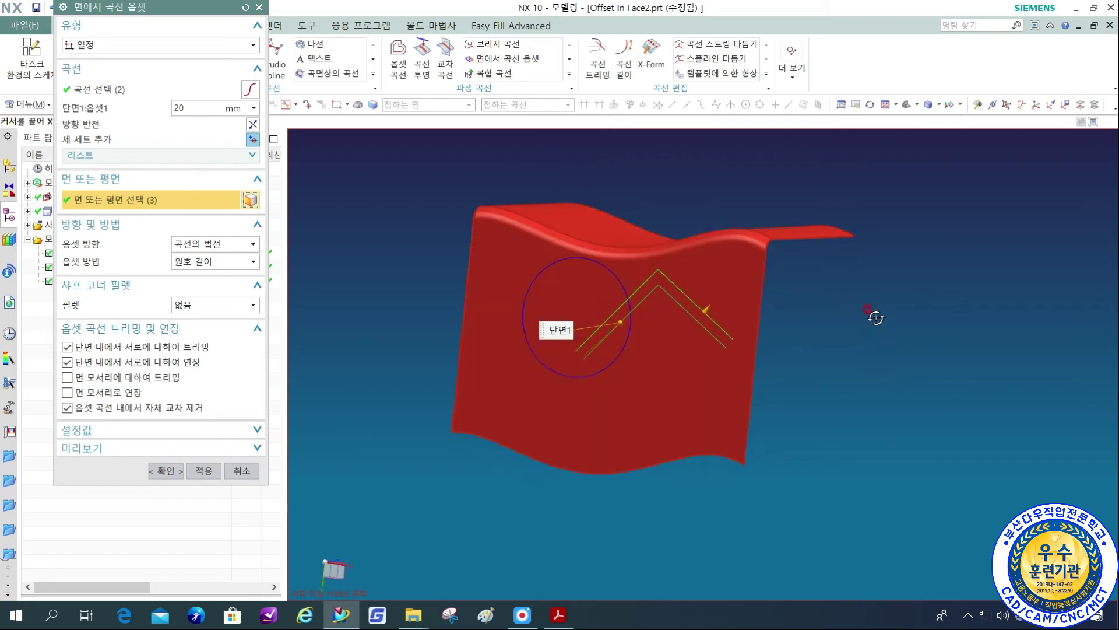
{"action": "scroll", "coordinate": [577, 350], "scroll_direction": "up", "scroll_amount": 4}
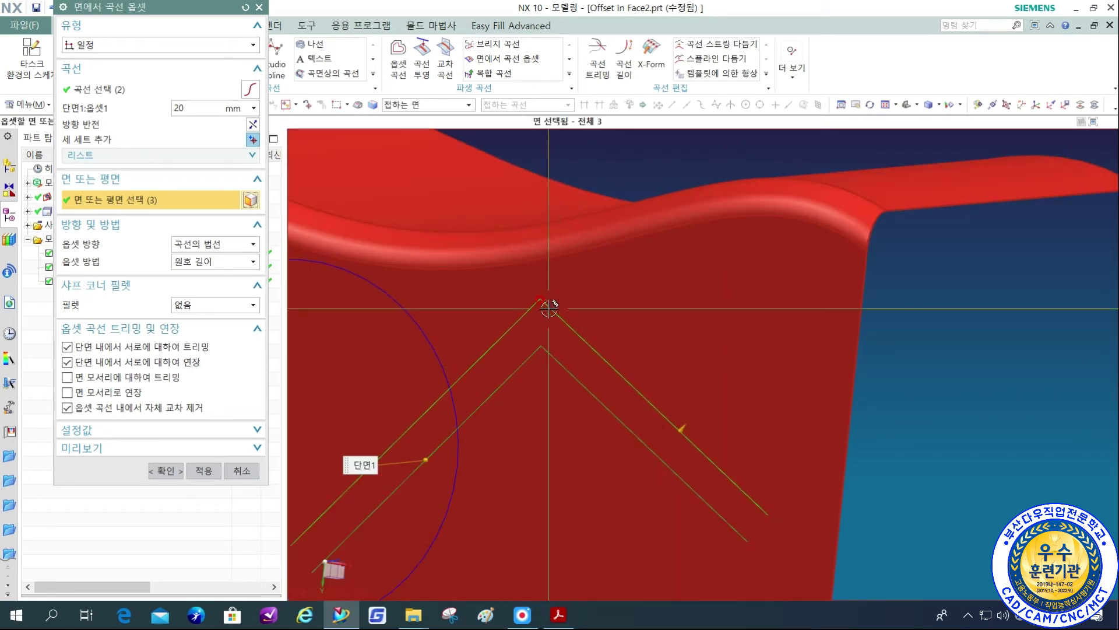
Round the offset's sharp corner with a 벡터 fillet along the Z axis, radius 20 mm, and create the curve.
{"action": "left_click", "coordinate": [232, 306]}
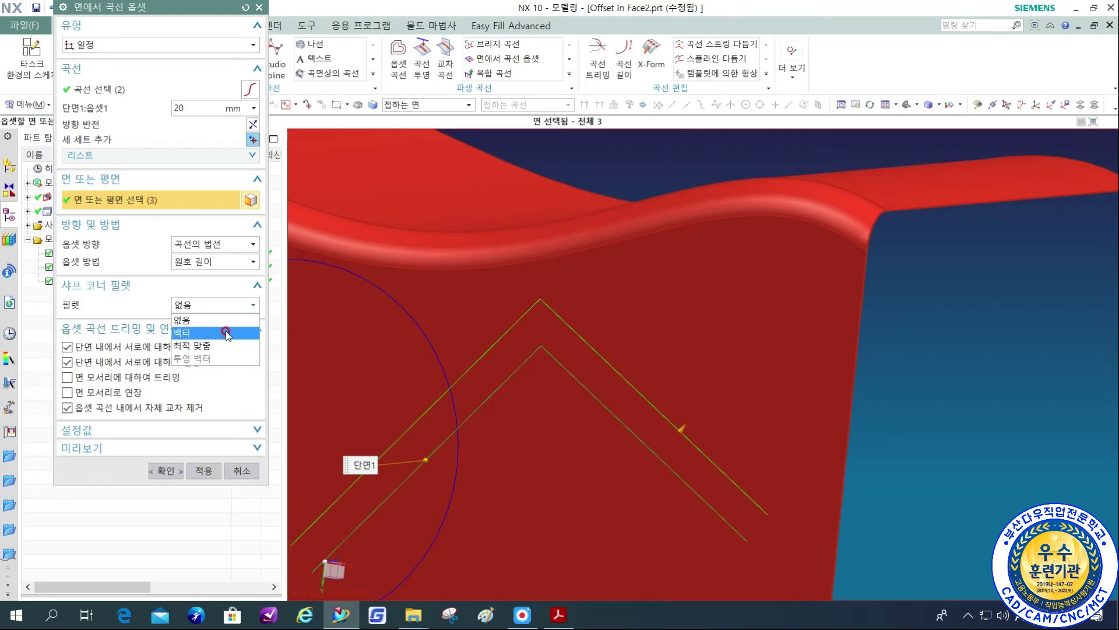
{"action": "left_click", "coordinate": [226, 332]}
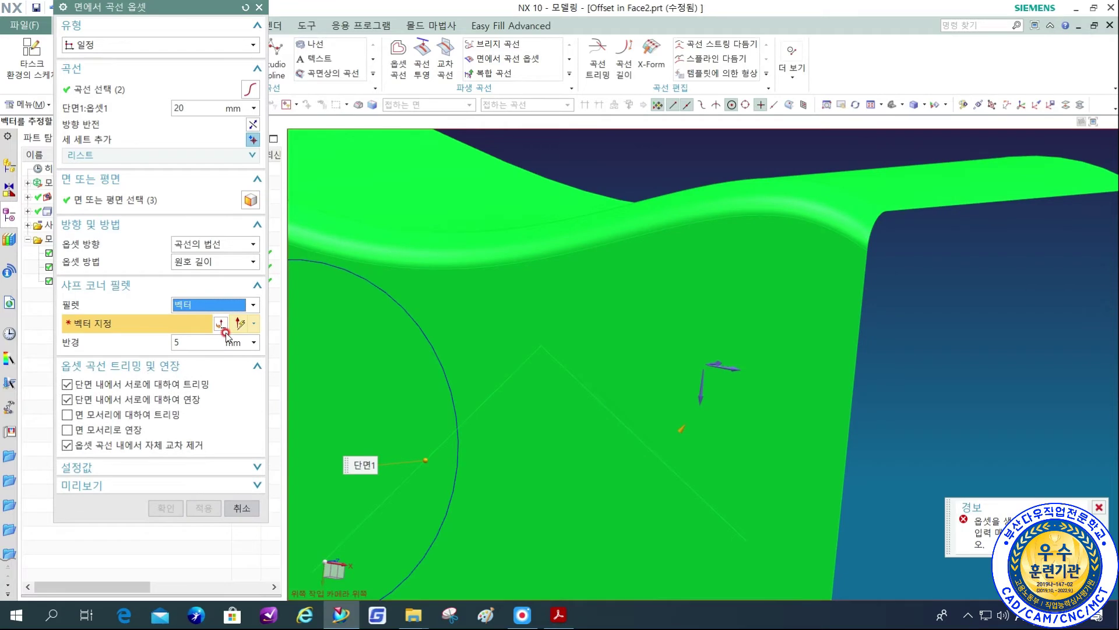
{"action": "left_click", "coordinate": [702, 394]}
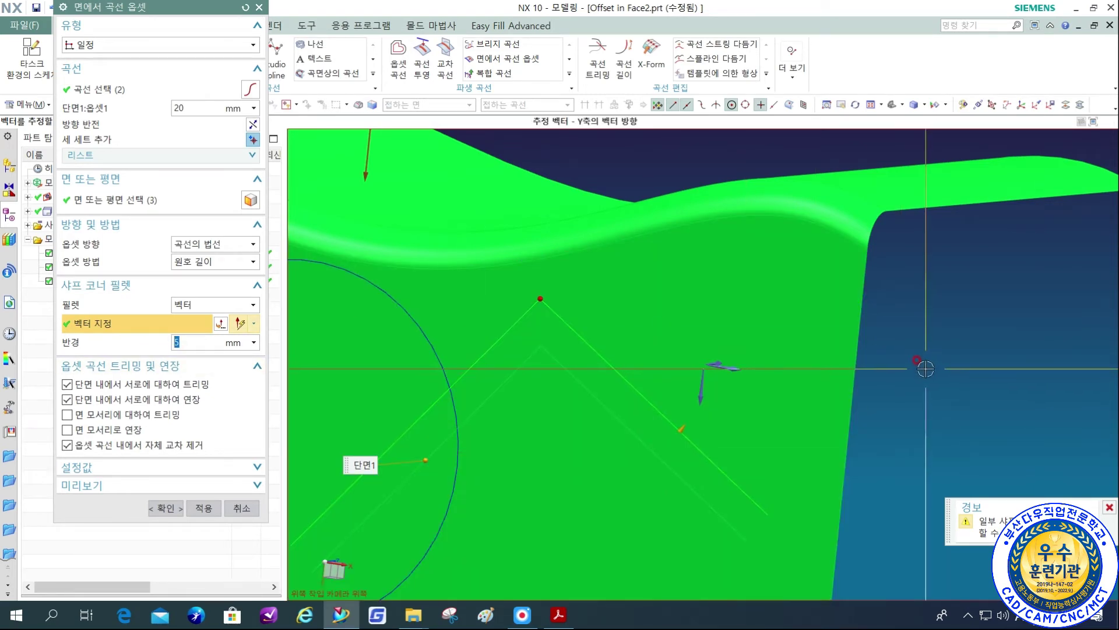
{"action": "middle_click_drag", "start_coordinate": [800, 383], "coordinate": [974, 350]}
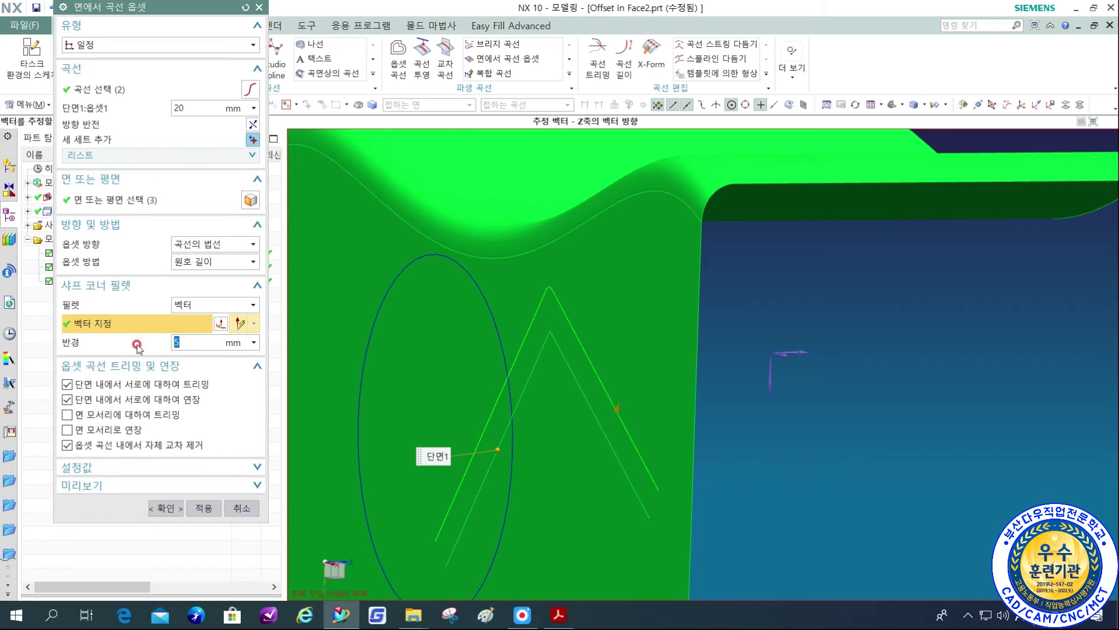
{"action": "key", "text": "F8"}
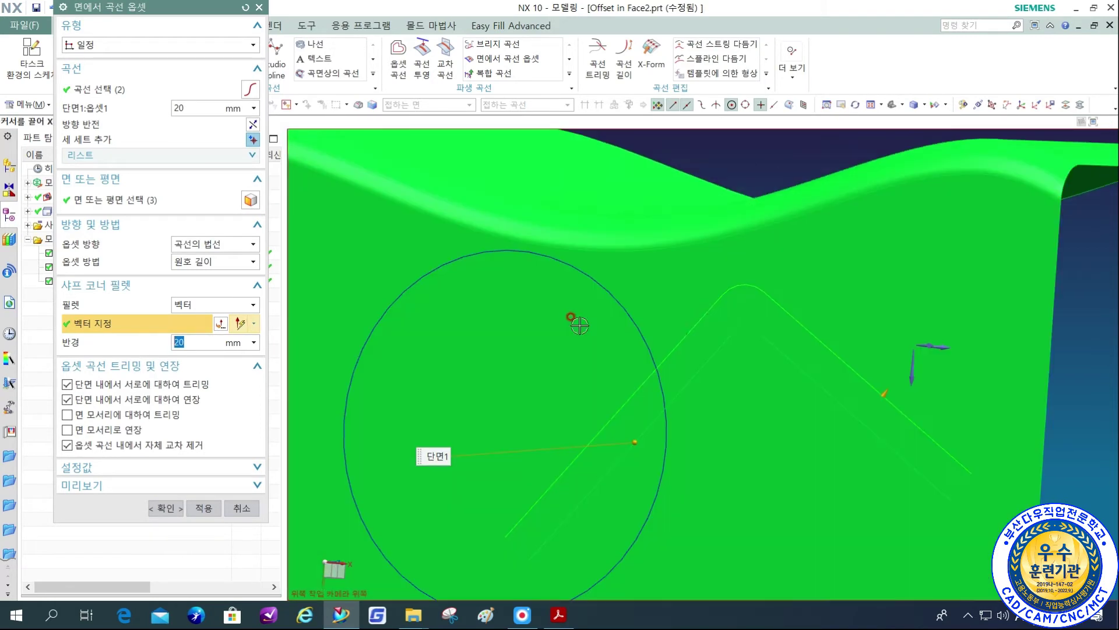
{"action": "left_click", "coordinate": [205, 508]}
Select the original angled lines again for a 20 mm offset and specify the Z axis as the corner fillet vector.
{"action": "mouse_move", "coordinate": [782, 336]}
{"action": "middle_mouse_down"}
{"action": "mouse_move", "coordinate": [789, 355]}
{"action": "mouse_move", "coordinate": [796, 341]}
{"action": "mouse_move", "coordinate": [793, 352]}
{"action": "middle_mouse_up"}
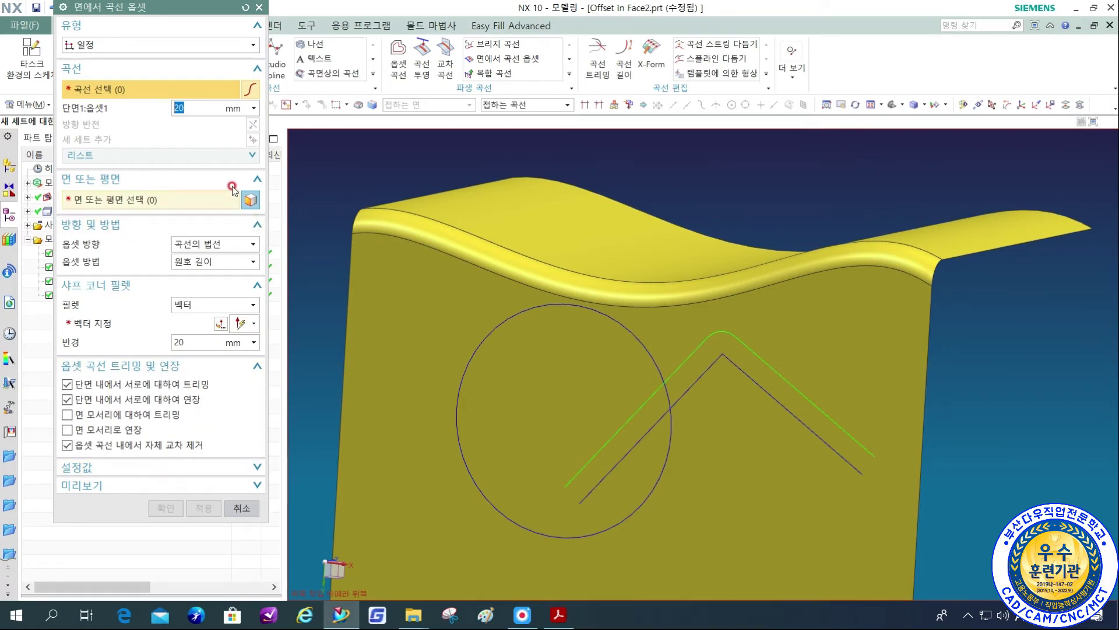
{"action": "left_click", "coordinate": [705, 385]}
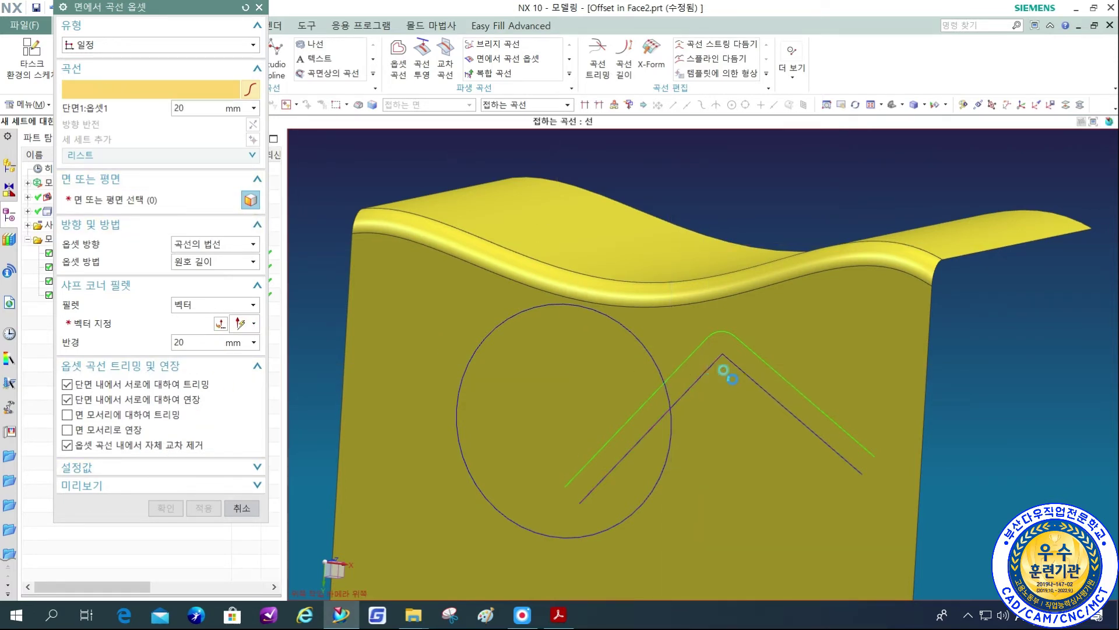
{"action": "left_click", "coordinate": [764, 379]}
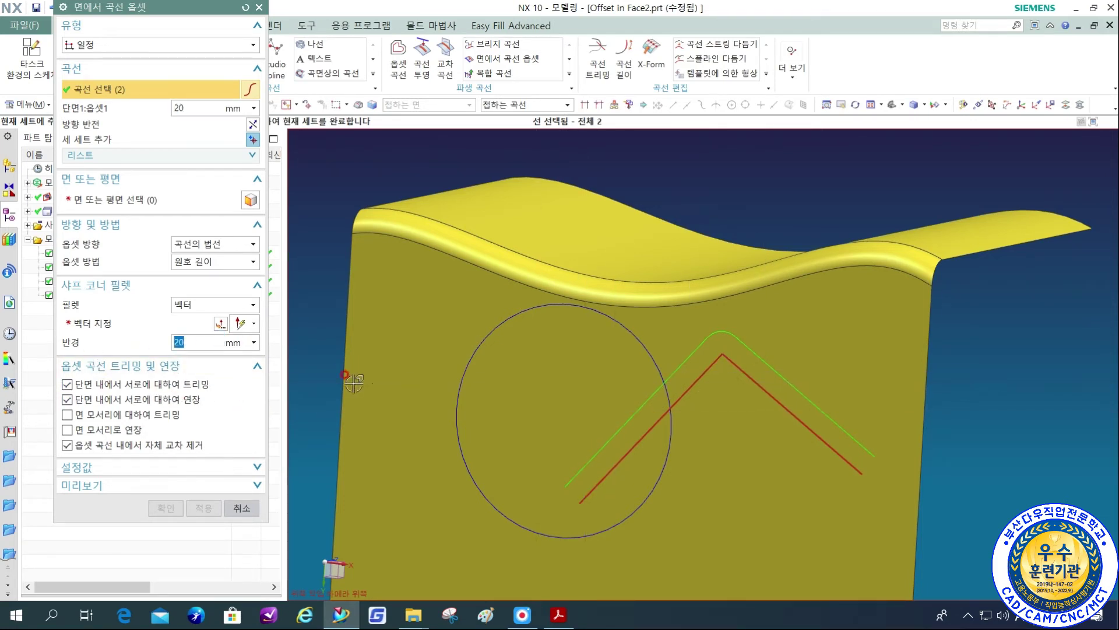
{"action": "type", "text": "2"}
{"action": "scroll", "coordinate": [721, 355], "scroll_direction": "up", "scroll_amount": 4}
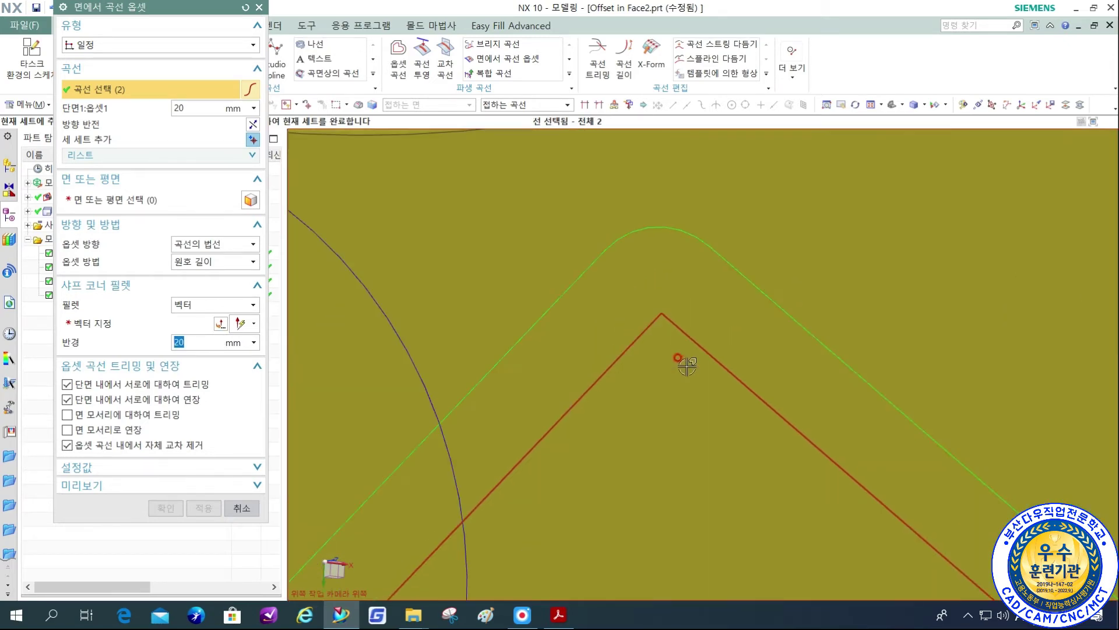
{"action": "left_click", "coordinate": [239, 325]}
{"action": "scroll", "coordinate": [729, 306], "scroll_direction": "down", "scroll_amount": 5}
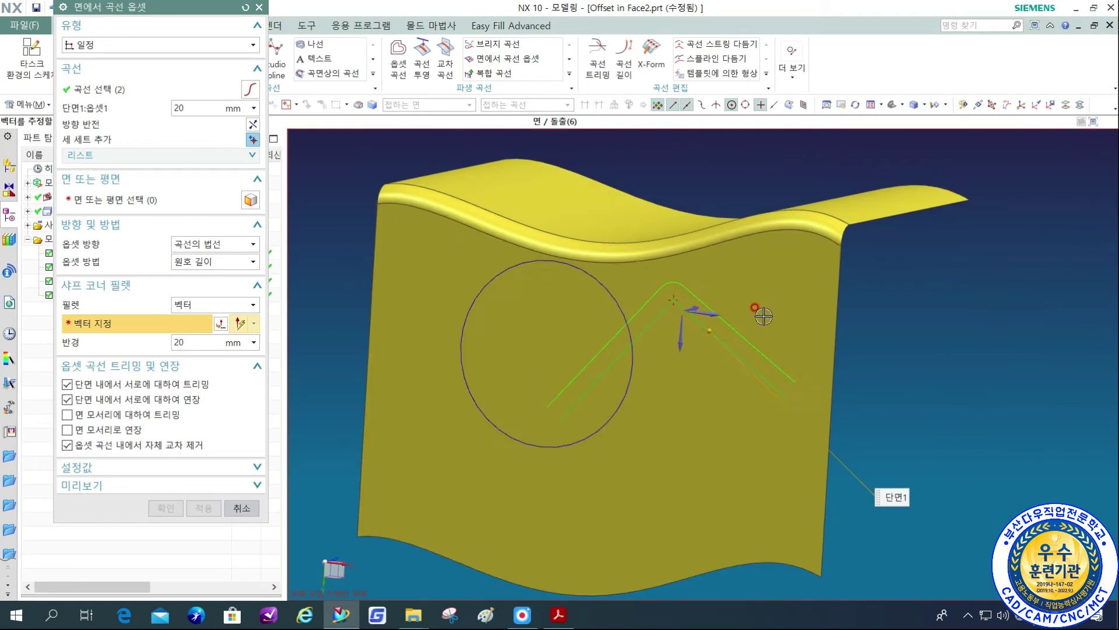
{"action": "middle_click_drag", "start_coordinate": [744, 321], "coordinate": [645, 350]}
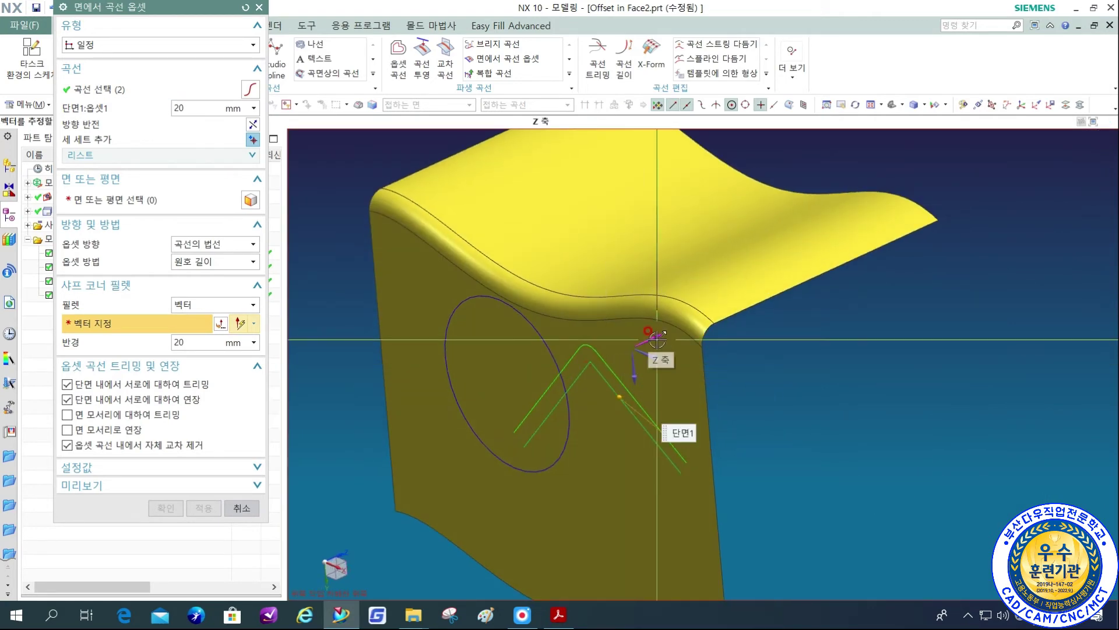
{"action": "left_click", "coordinate": [660, 336]}
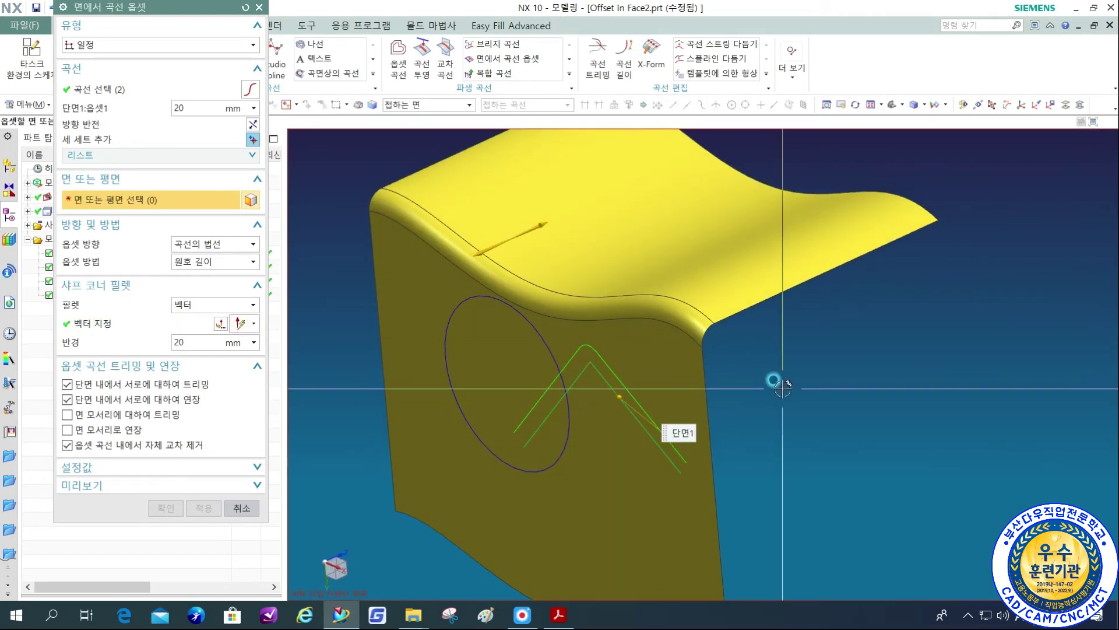
Preview the second filleted offset on the three tangent faces, compare its rounded corner with the first curve, and cancel it.
{"action": "middle_click_drag", "start_coordinate": [599, 332], "coordinate": [615, 331]}
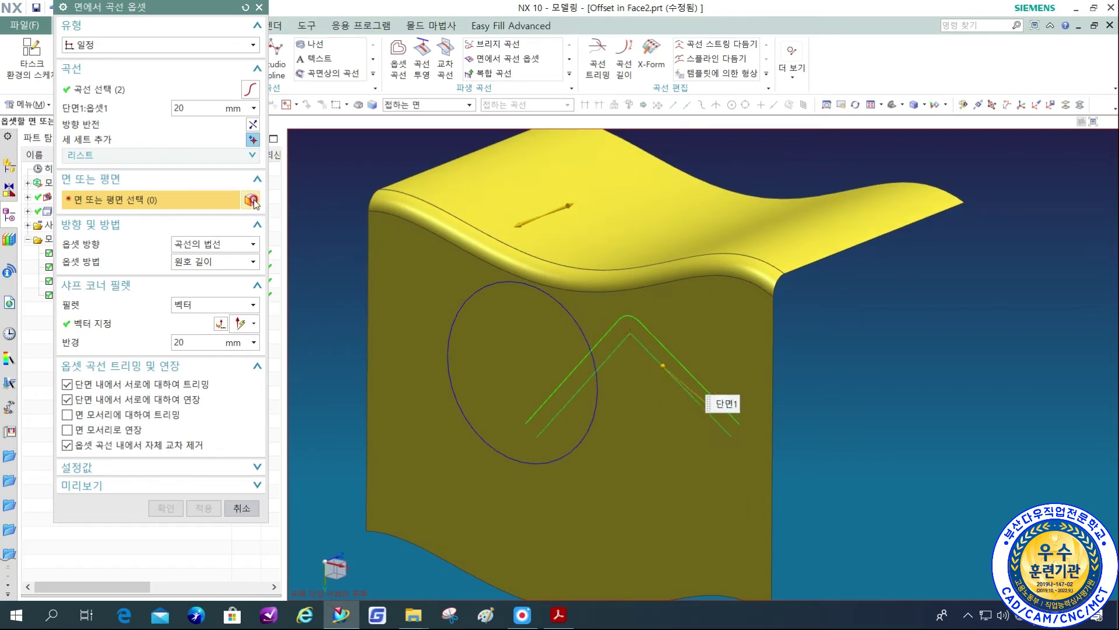
{"action": "left_click", "coordinate": [729, 317]}
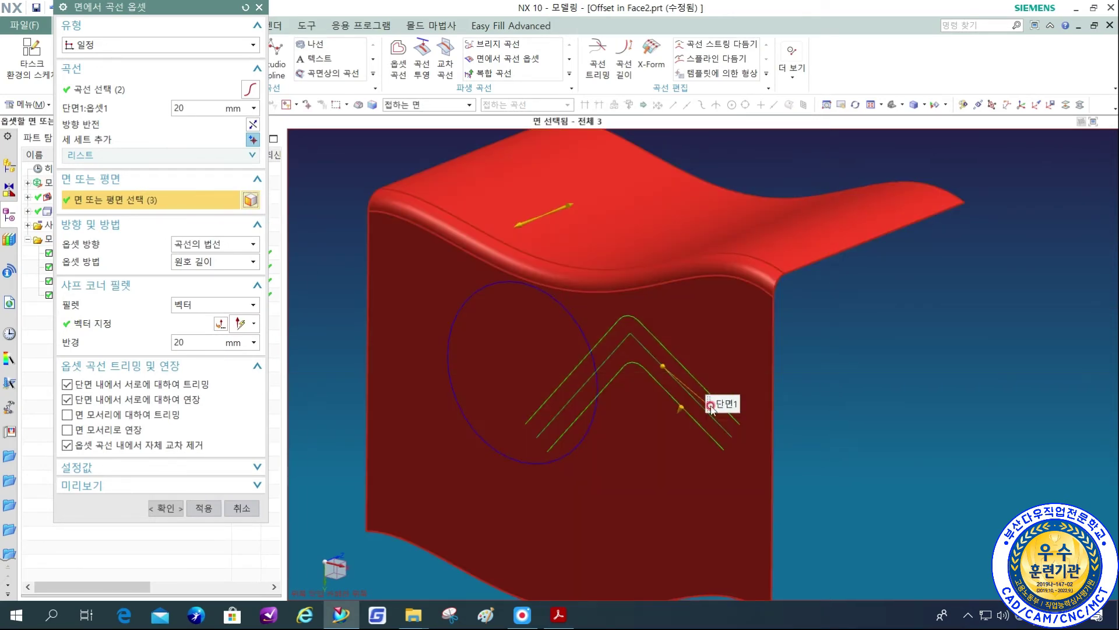
{"action": "scroll", "coordinate": [668, 389], "scroll_direction": "up", "scroll_amount": 3}
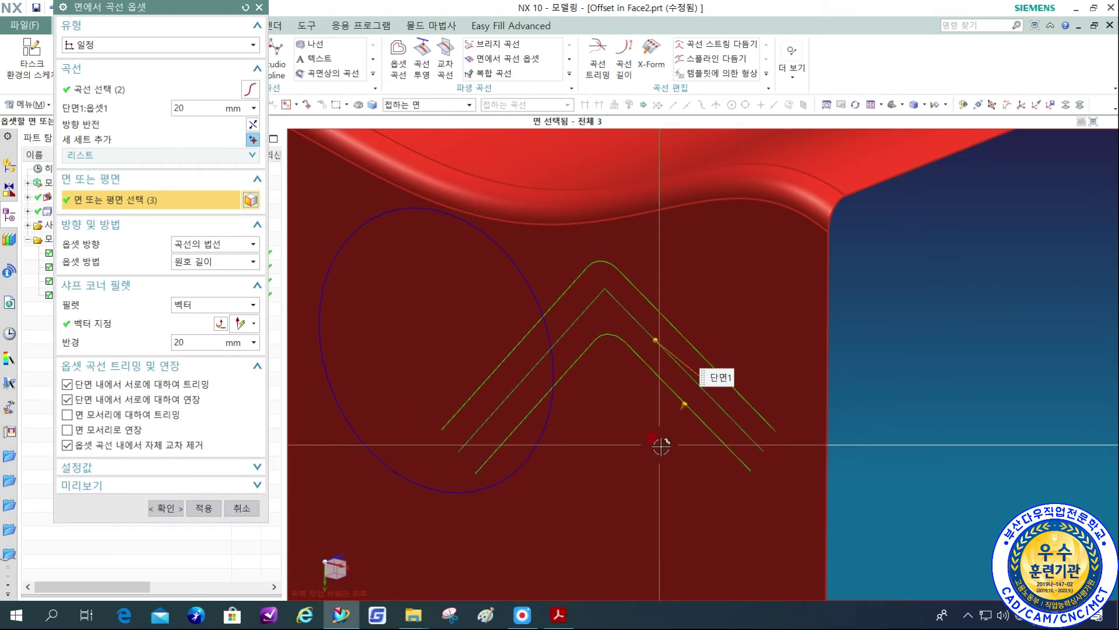
{"action": "middle_click_drag", "start_coordinate": [912, 389], "coordinate": [900, 390]}
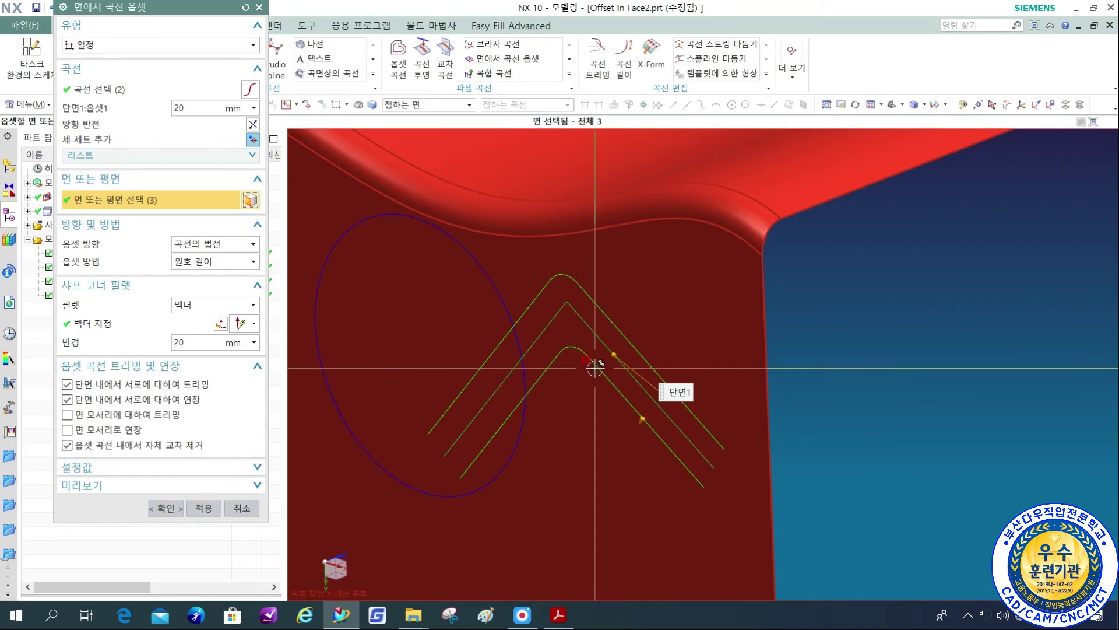
{"action": "left_click", "coordinate": [241, 507]}
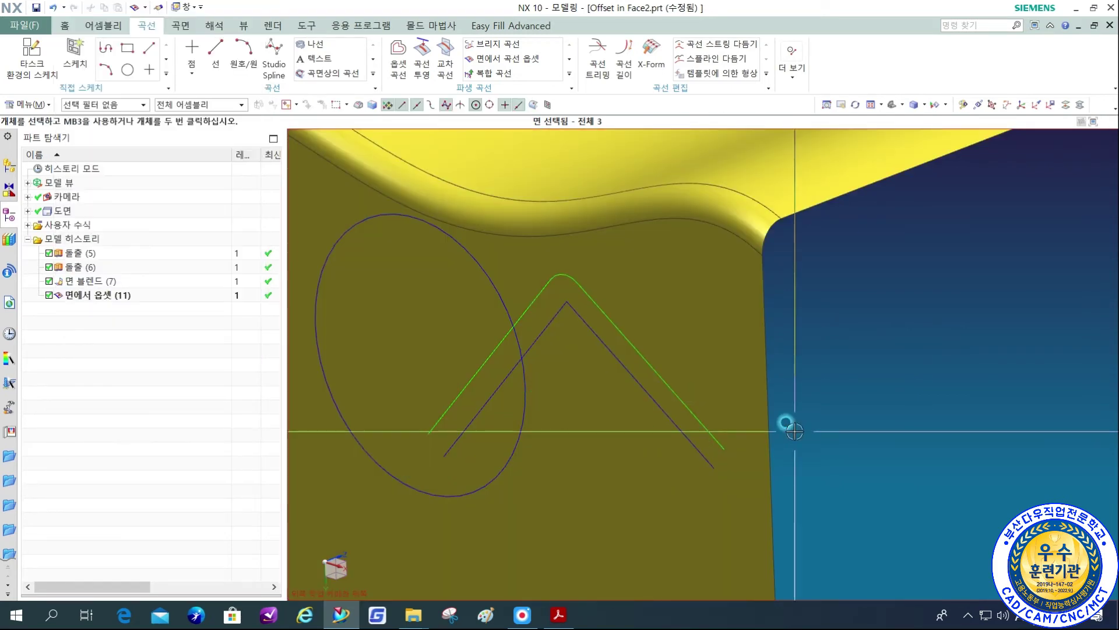
Delete the filleted offset-in-face feature from the model history.
{"action": "left_click", "coordinate": [102, 298]}
{"action": "key", "text": "Delete"}
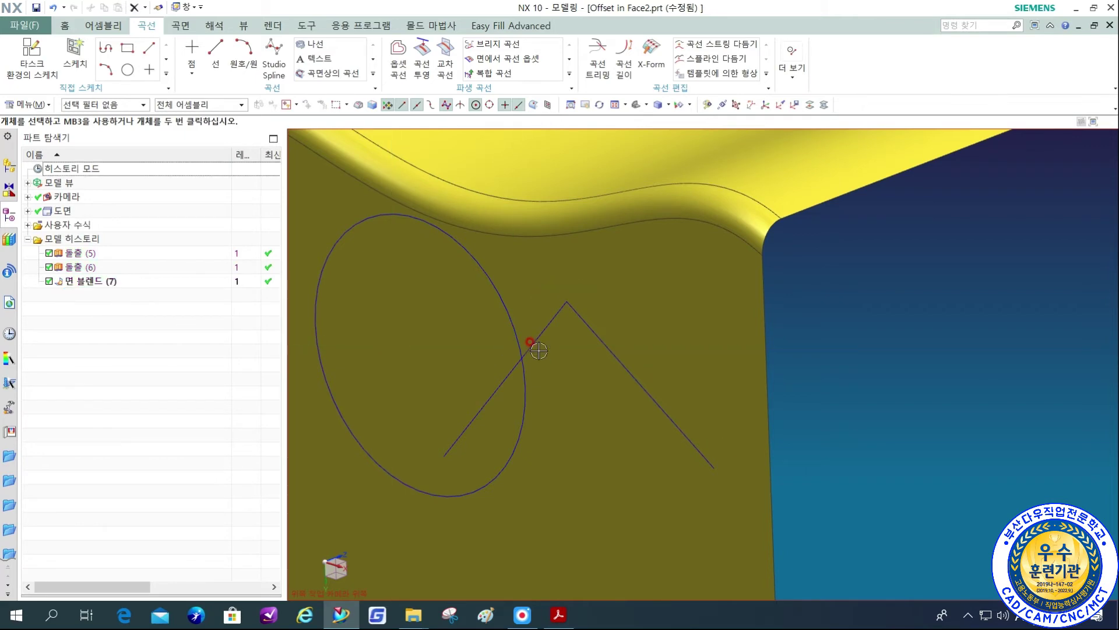
{"action": "scroll", "coordinate": [670, 342], "scroll_direction": "down", "scroll_amount": 2}
{"action": "middle_click_drag", "start_coordinate": [670, 342], "coordinate": [625, 357]}
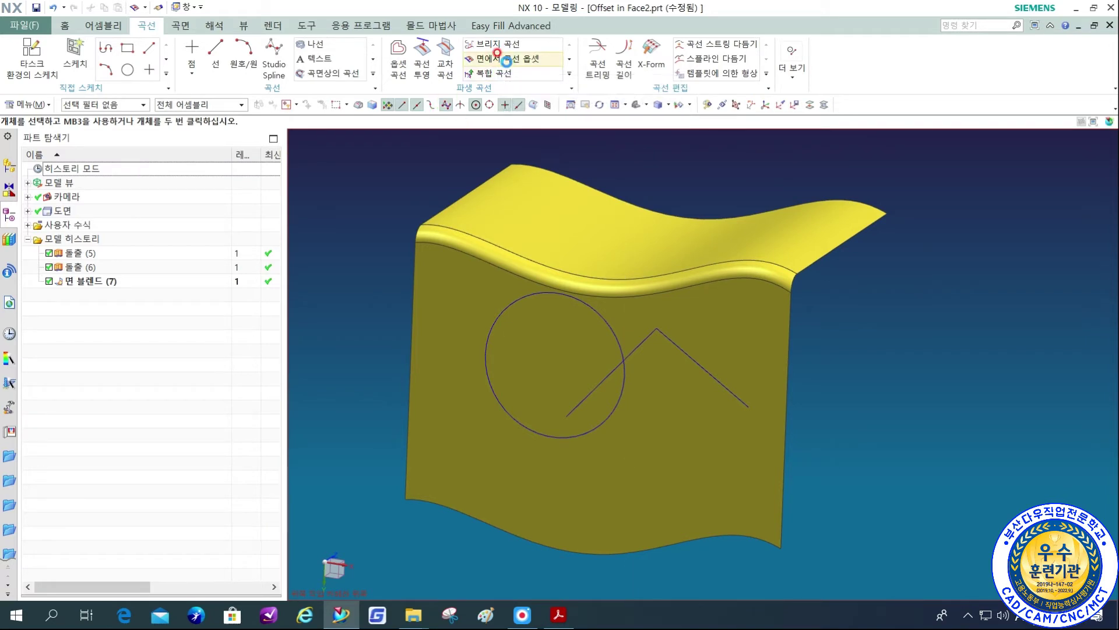
Set up a new 20 mm Offset Curve in Face of the two angled lines on the three tangent faces.
{"action": "left_click", "coordinate": [505, 60]}
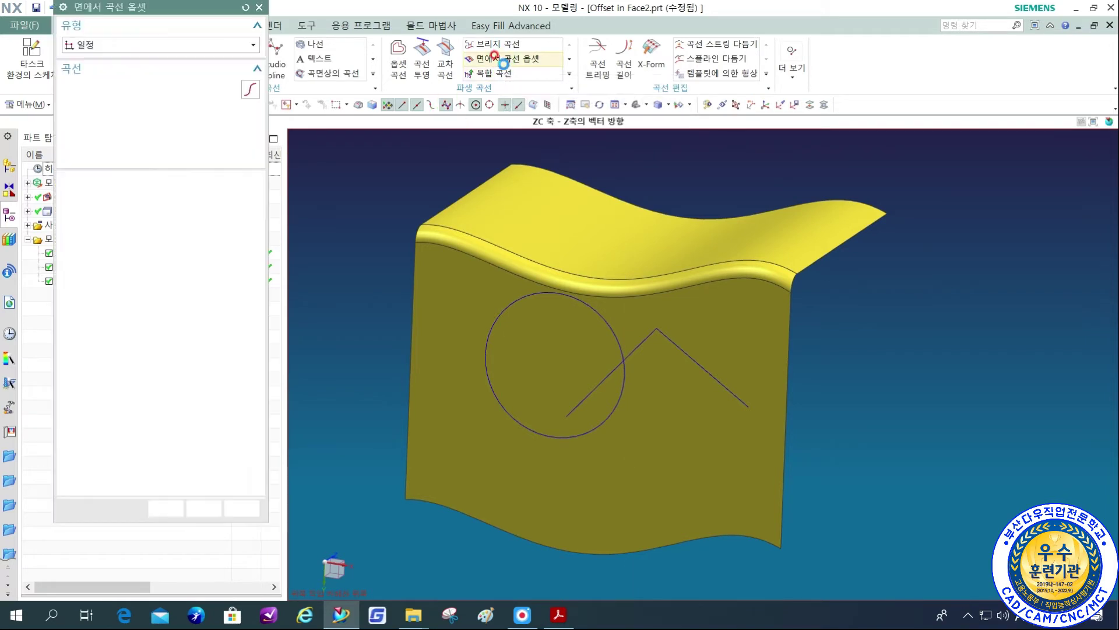
{"action": "left_click", "coordinate": [651, 346]}
{"action": "left_click", "coordinate": [649, 348]}
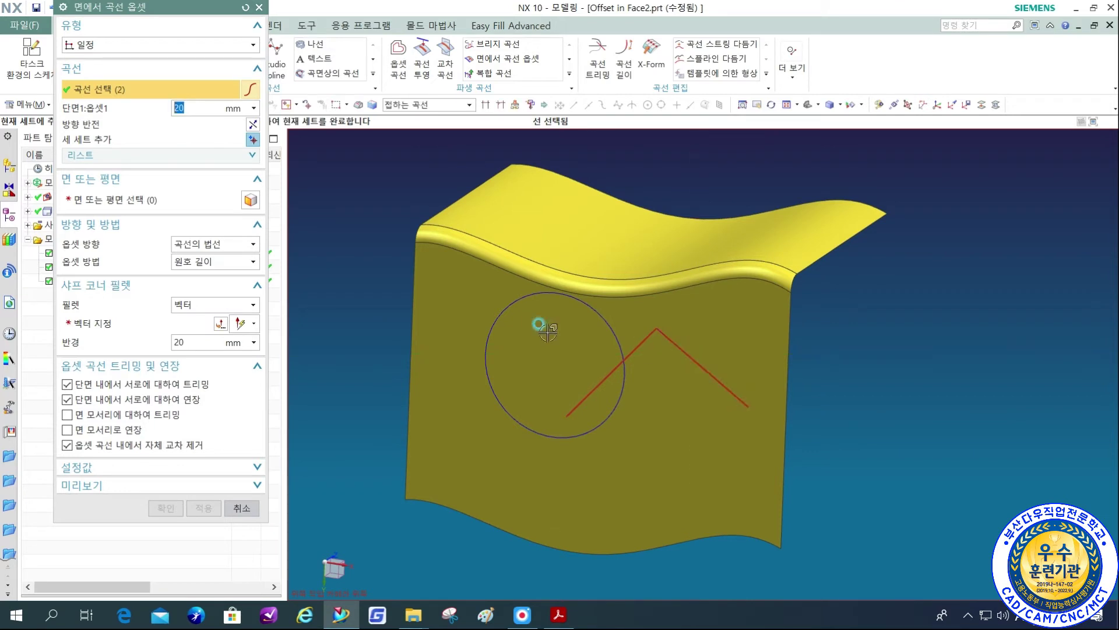
{"action": "left_click", "coordinate": [251, 200]}
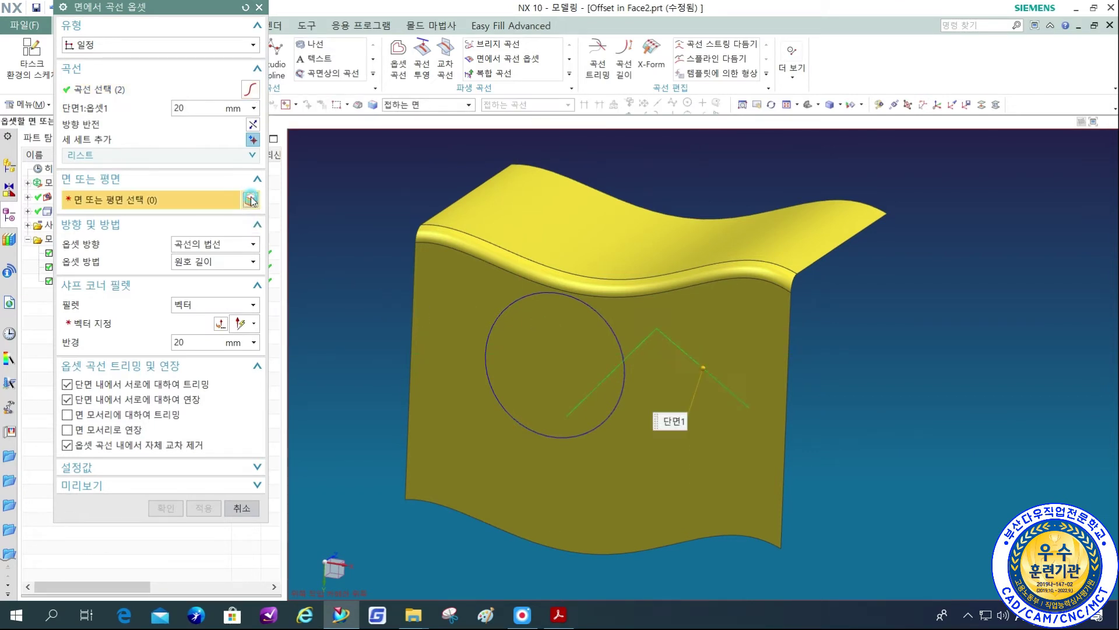
{"action": "left_click", "coordinate": [532, 343]}
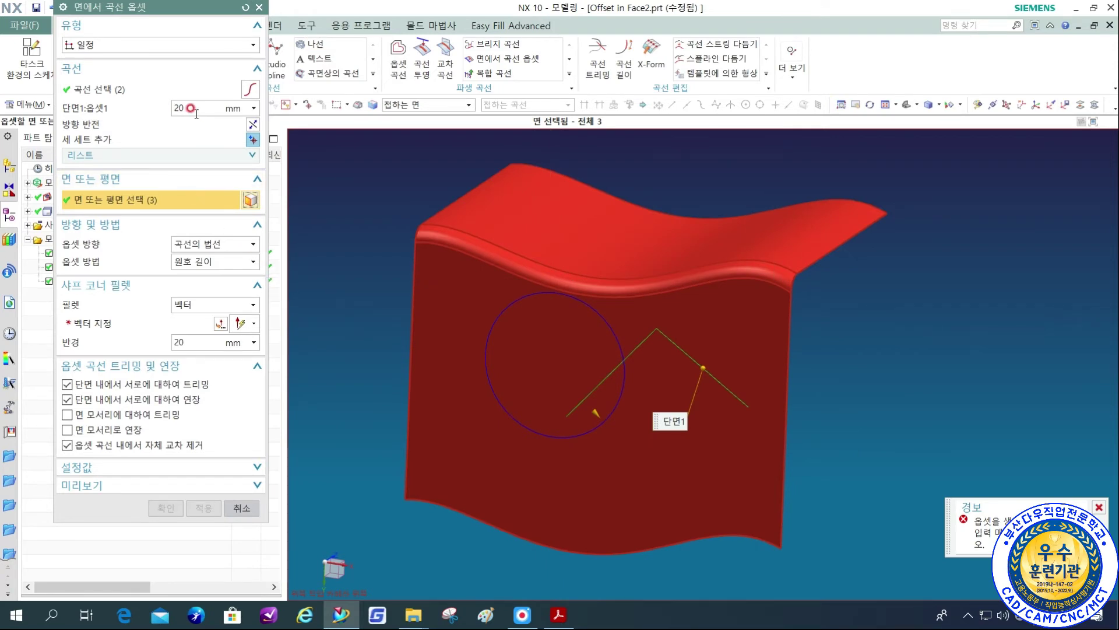
Compare the sharp corner fillet options 없음 and 최적 맞춤, using a 20 mm radius for 최적 맞춤.
{"action": "left_click", "coordinate": [188, 309]}
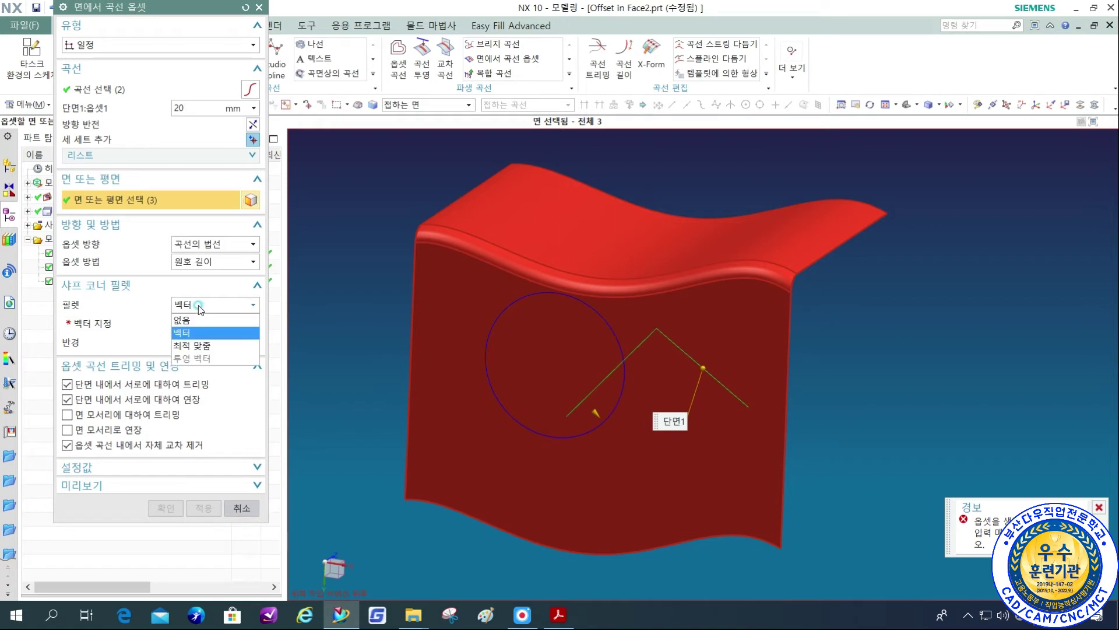
{"action": "left_click", "coordinate": [200, 322]}
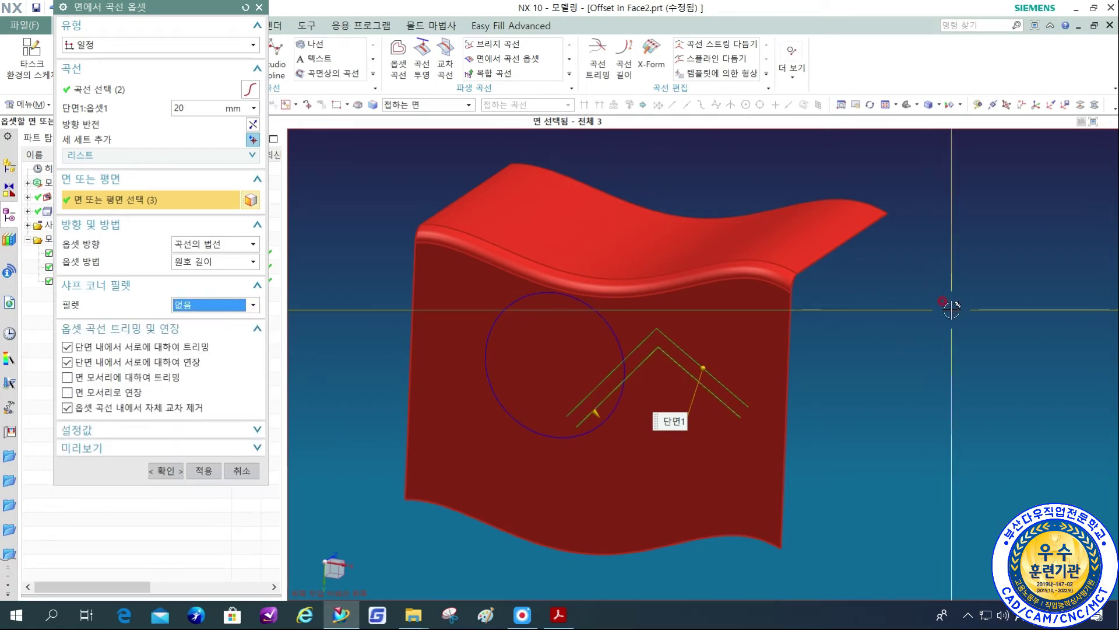
{"action": "left_click", "coordinate": [218, 307]}
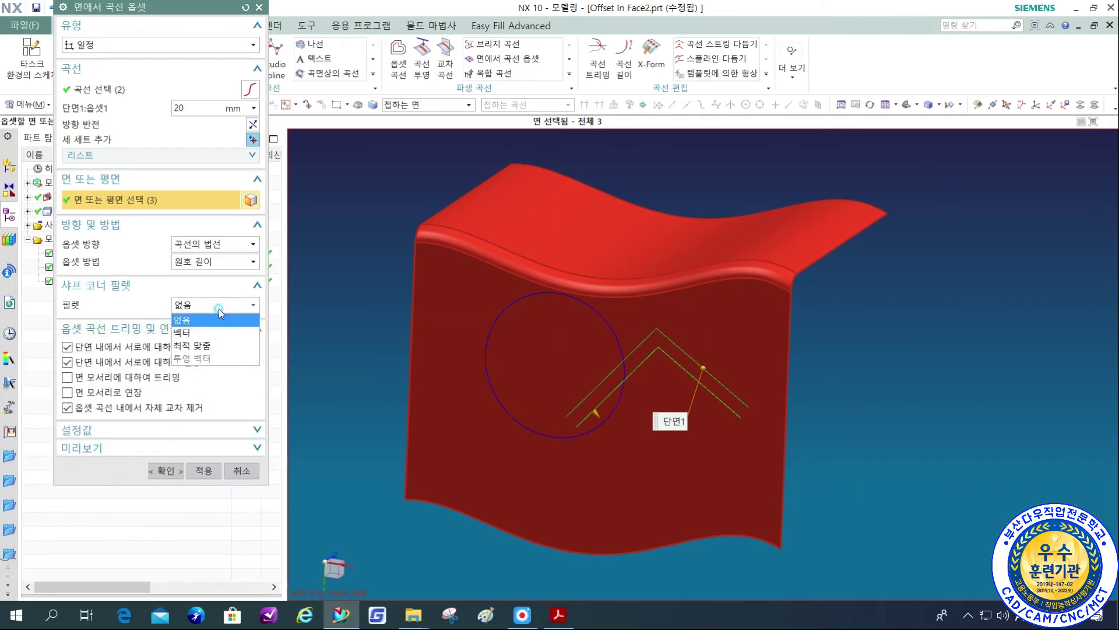
{"action": "left_click", "coordinate": [201, 345]}
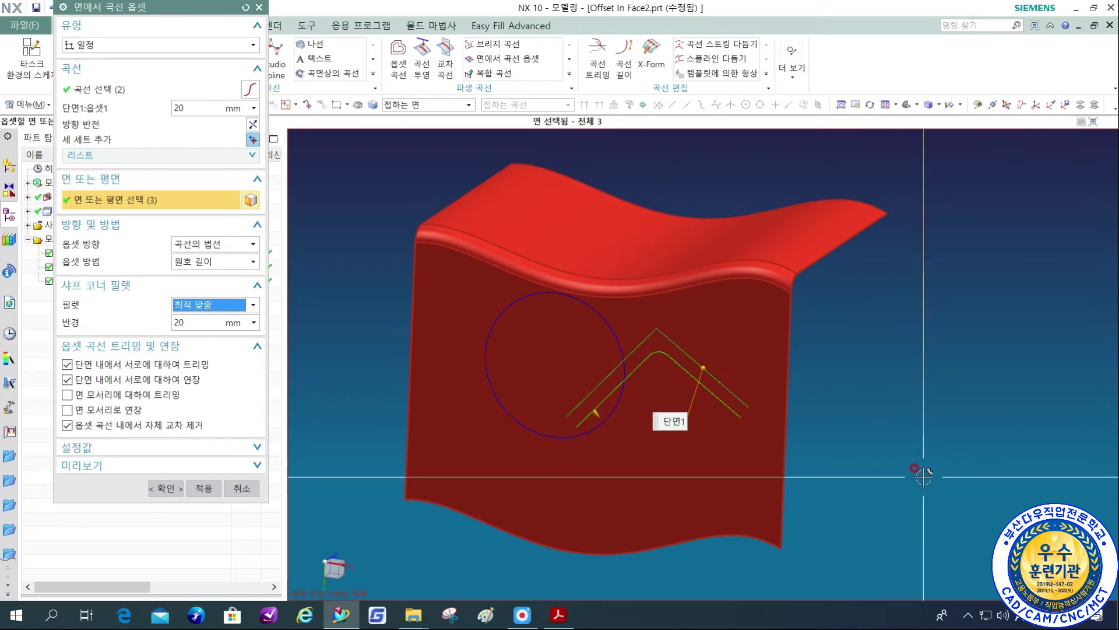
Set the corner fillet to 없음 and switch the offset type to 가변.
{"action": "left_click", "coordinate": [208, 307]}
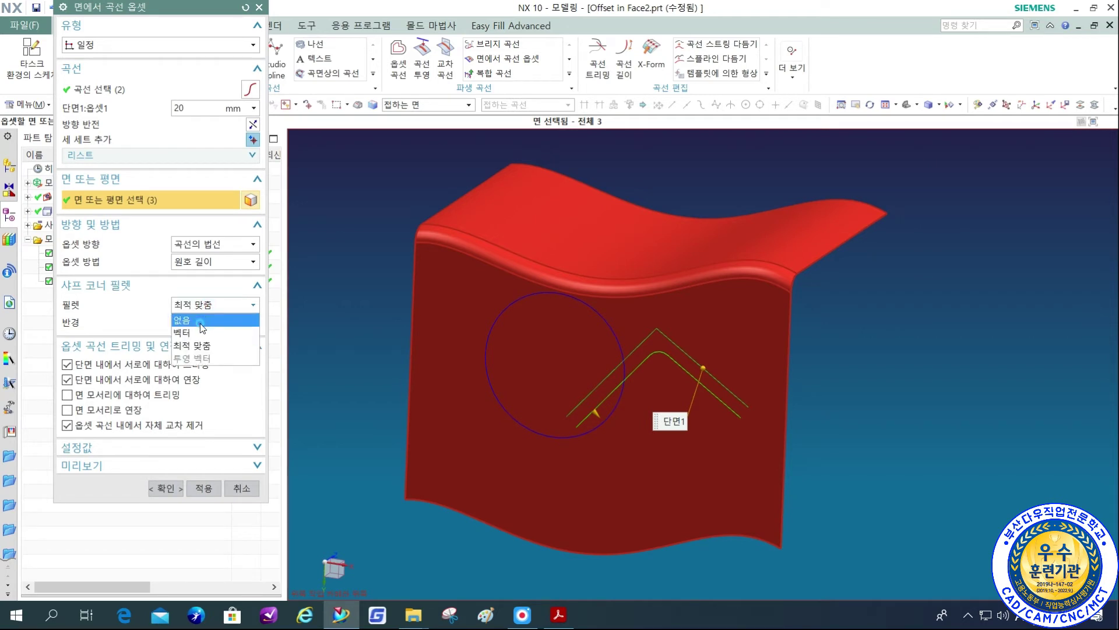
{"action": "left_click", "coordinate": [198, 320]}
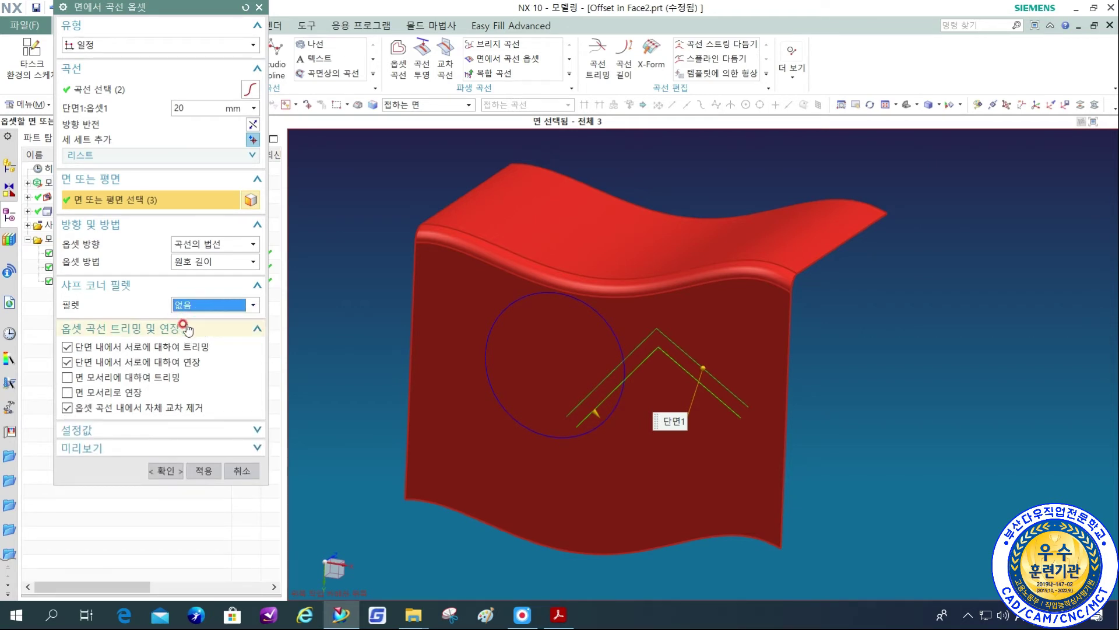
{"action": "left_click", "coordinate": [133, 45]}
{"action": "left_click", "coordinate": [127, 73]}
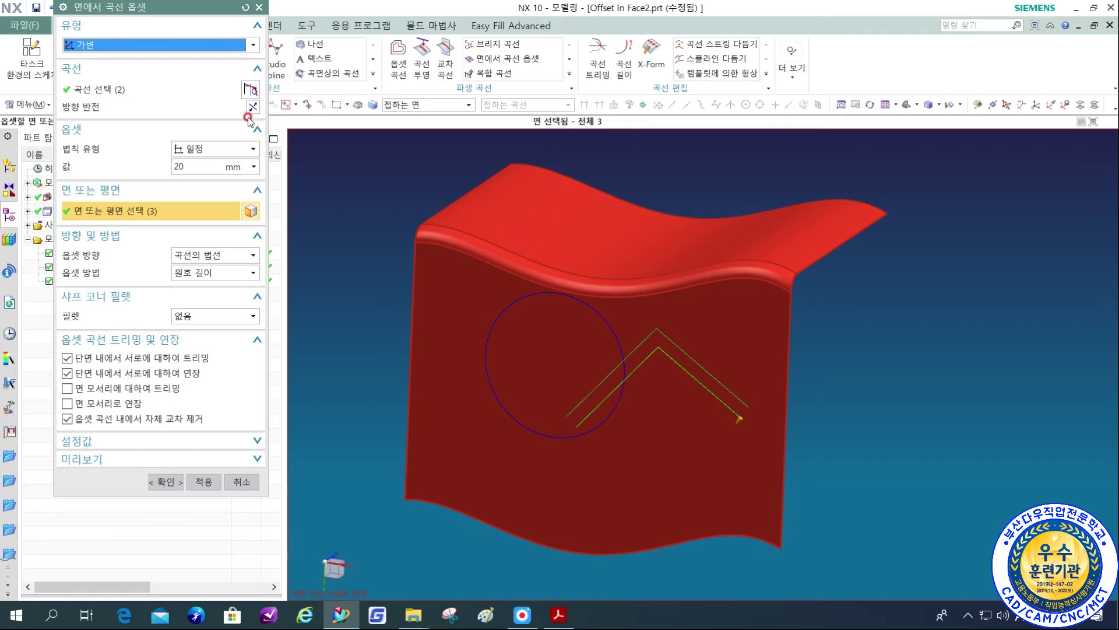
Reverse the variable offset's direction and set its constant value to 50 mm.
{"action": "left_click", "coordinate": [253, 107]}
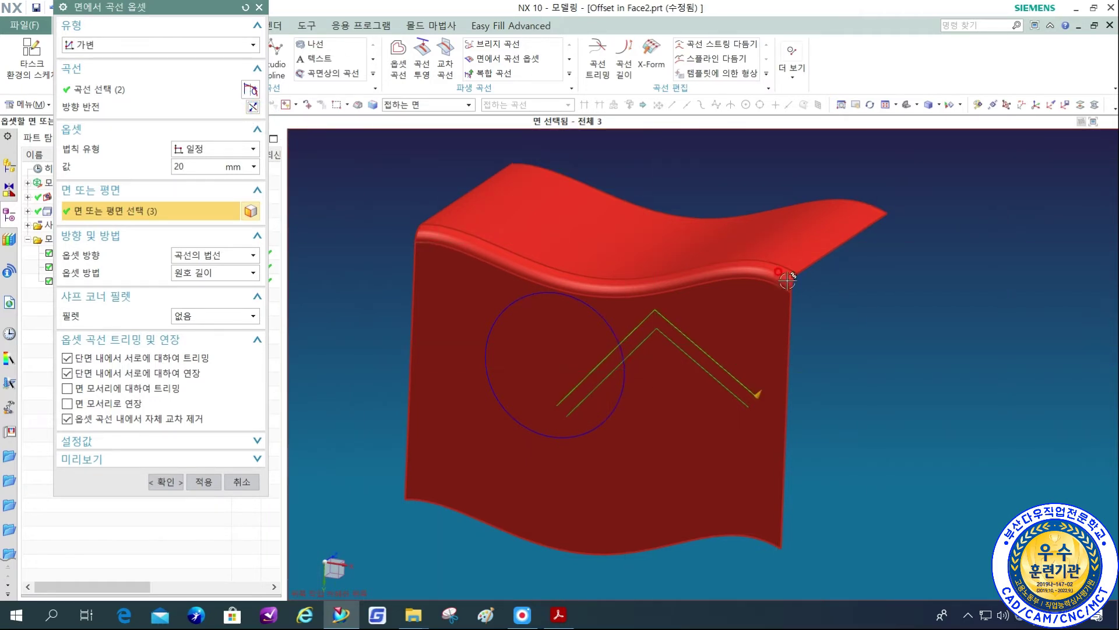
{"action": "double_click", "coordinate": [187, 168]}
{"action": "left_click", "coordinate": [111, 175]}
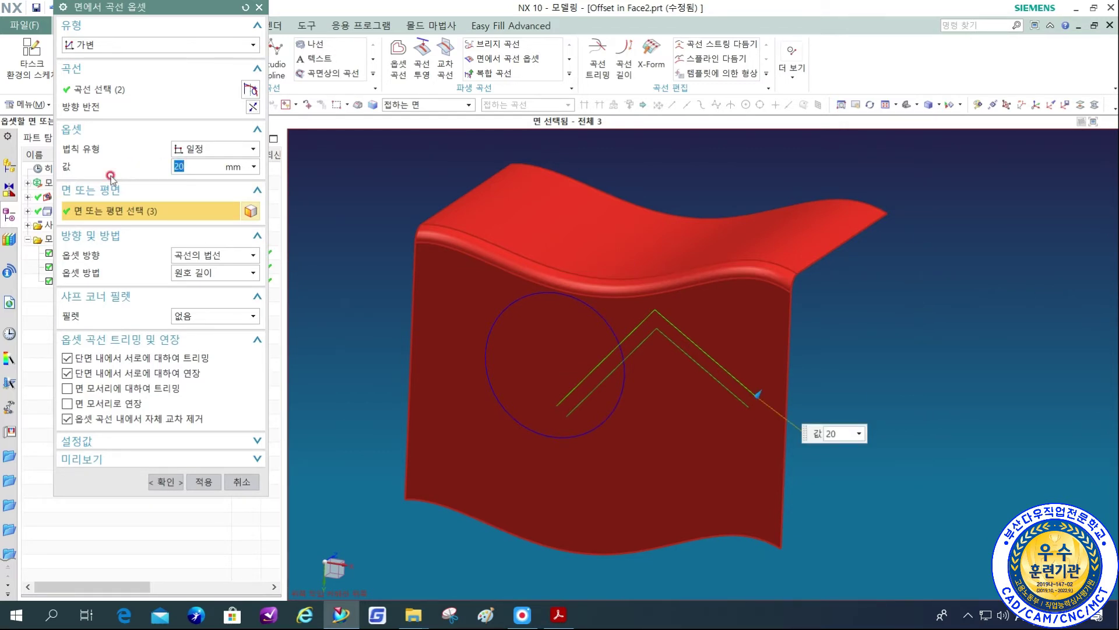
{"action": "left_click", "coordinate": [111, 176]}
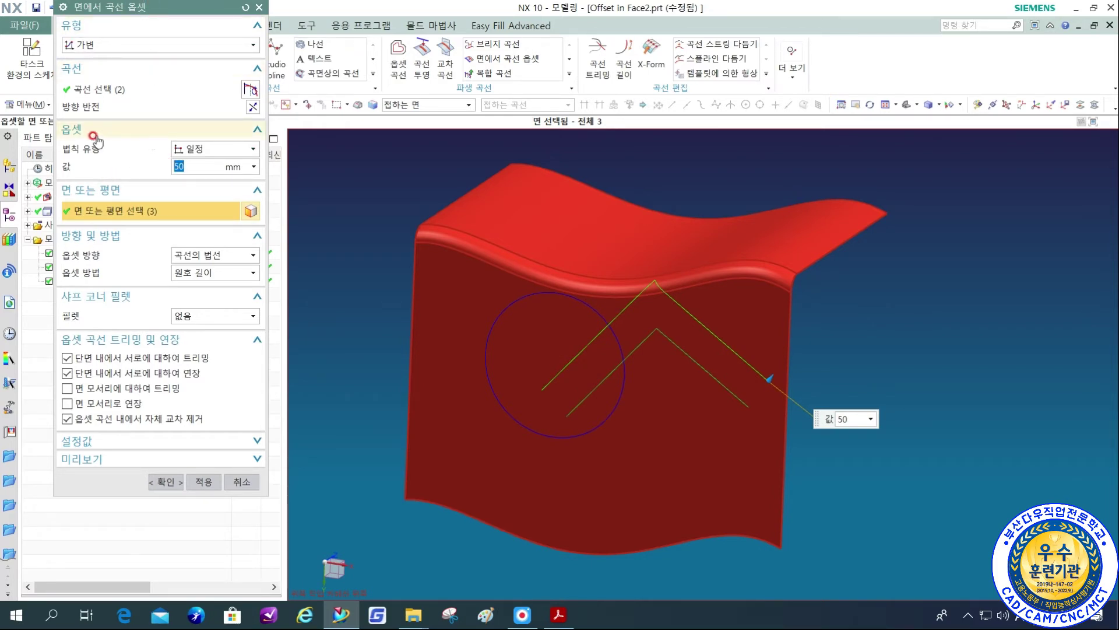
{"action": "left_click", "coordinate": [198, 150]}
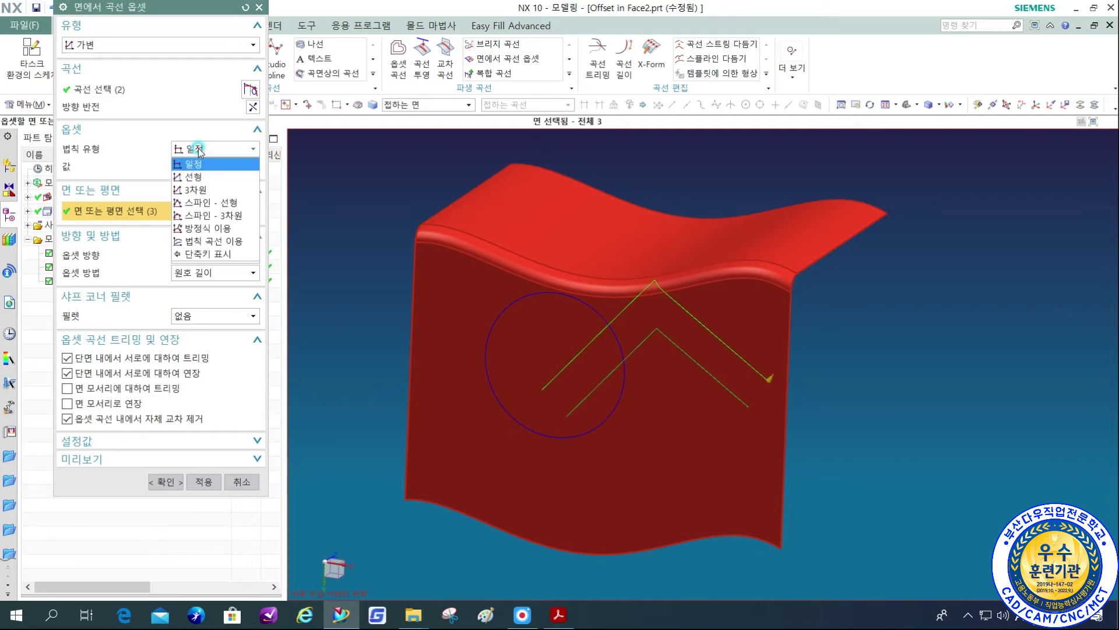
{"action": "left_click", "coordinate": [215, 179]}
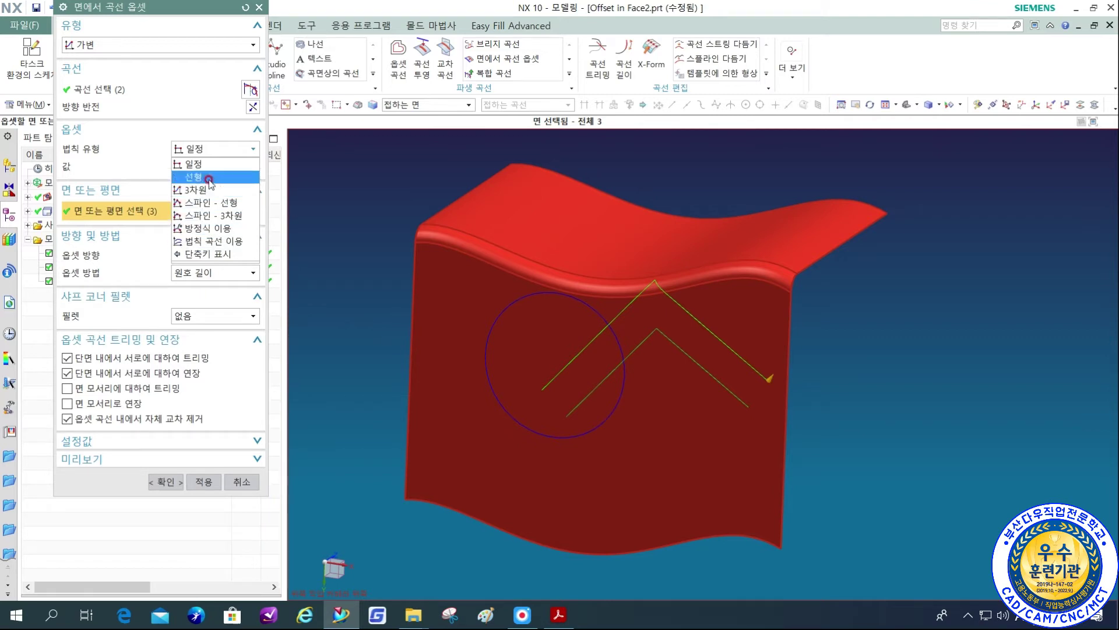
{"action": "left_click", "coordinate": [203, 165]}
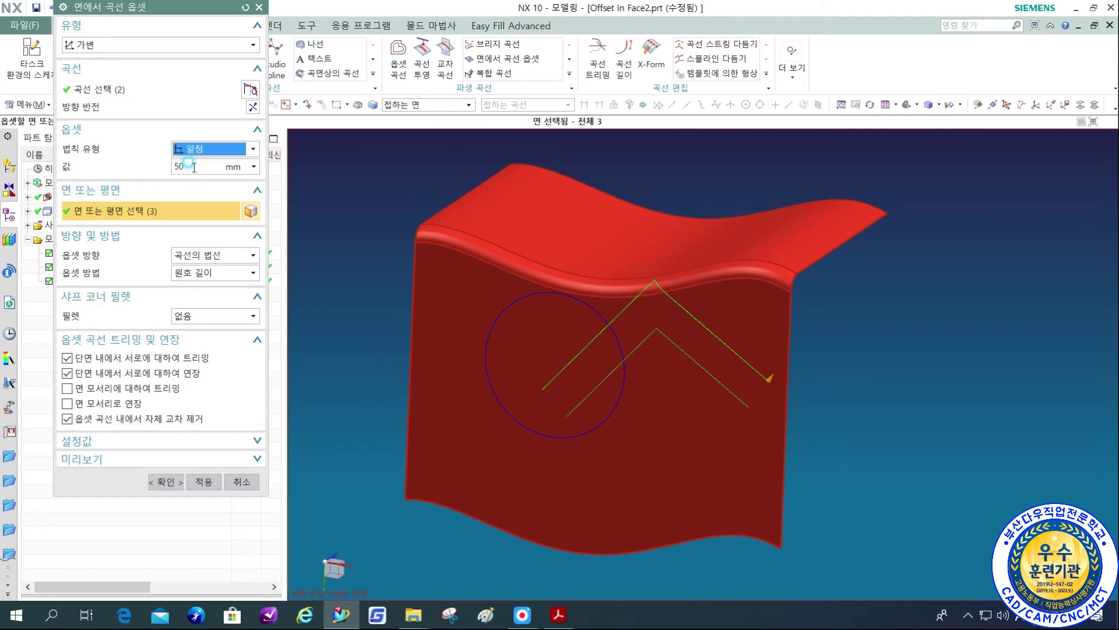
{"action": "left_click", "coordinate": [180, 165]}
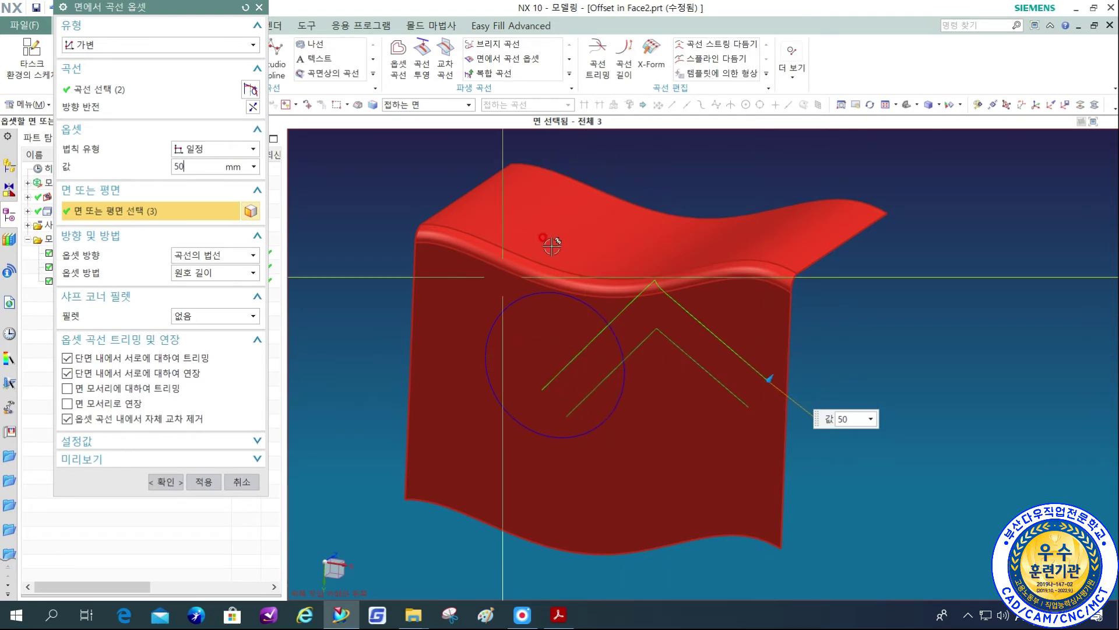
{"action": "left_click", "coordinate": [214, 150]}
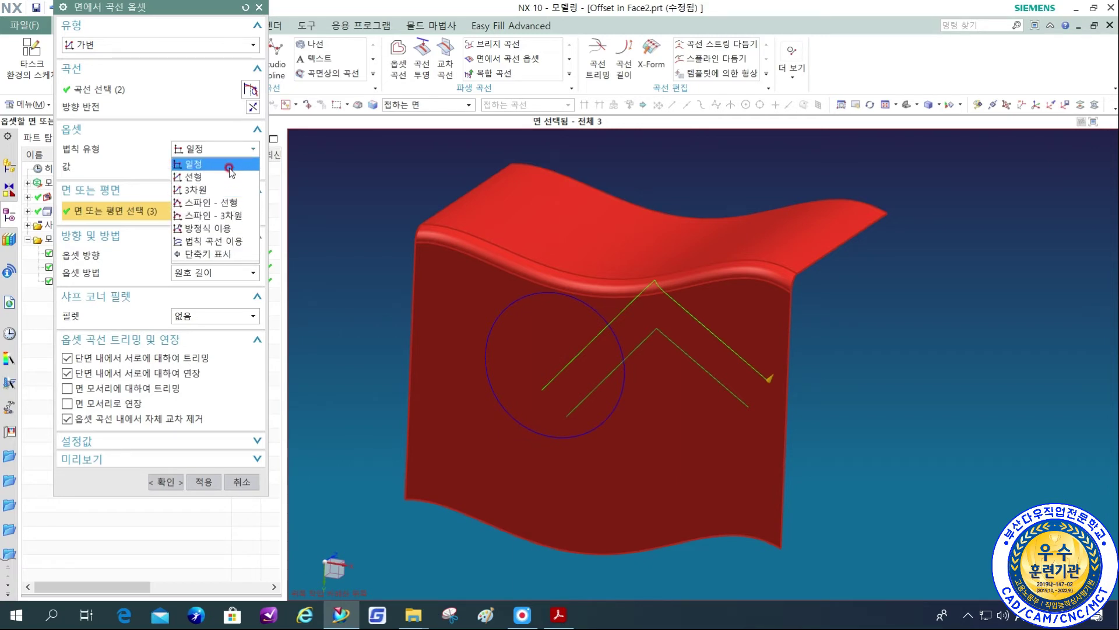
{"action": "left_click", "coordinate": [146, 134]}
{"action": "left_click", "coordinate": [184, 152]}
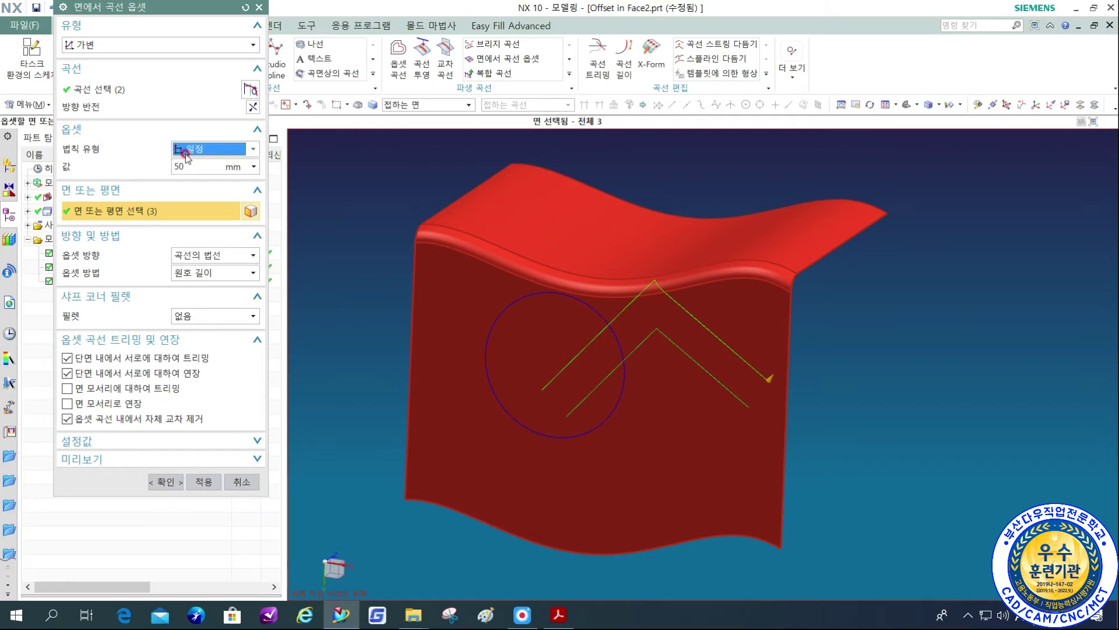
Switch to the PDF manual in Adobe Acrobat Reader and look over the Offset Curve in Face options on page 84.
{"action": "left_click", "coordinate": [559, 615]}
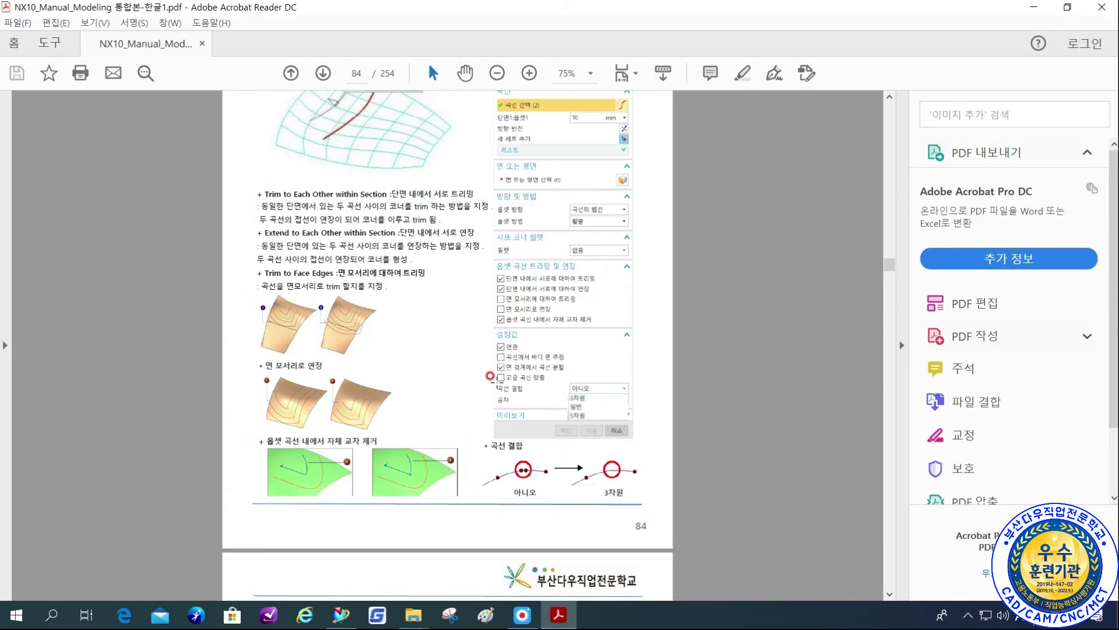
{"action": "scroll", "coordinate": [486, 376], "scroll_direction": "up", "scroll_amount": 3}
{"action": "scroll", "coordinate": [502, 365], "scroll_direction": "down", "scroll_amount": 7}
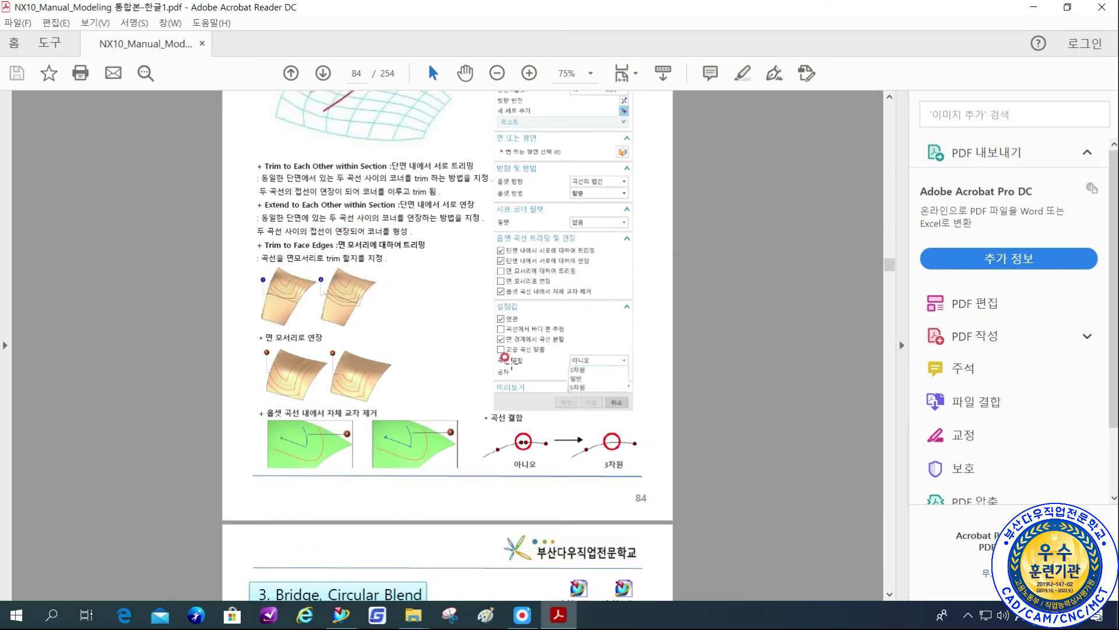
{"action": "scroll", "coordinate": [507, 364], "scroll_direction": "up", "scroll_amount": 5}
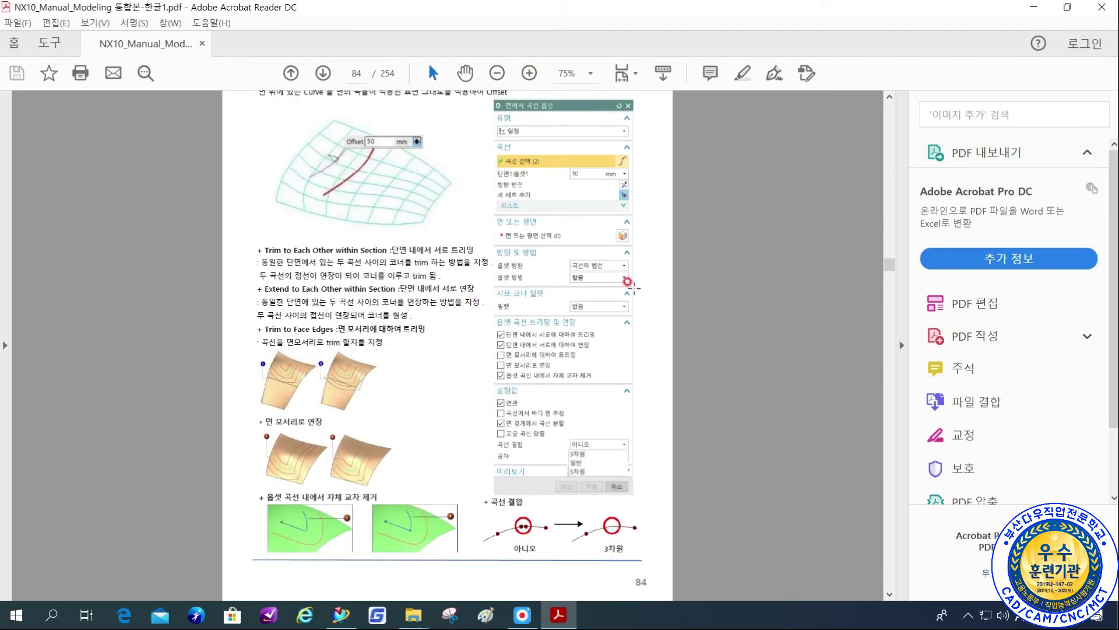
{"action": "left_click", "coordinate": [605, 616]}
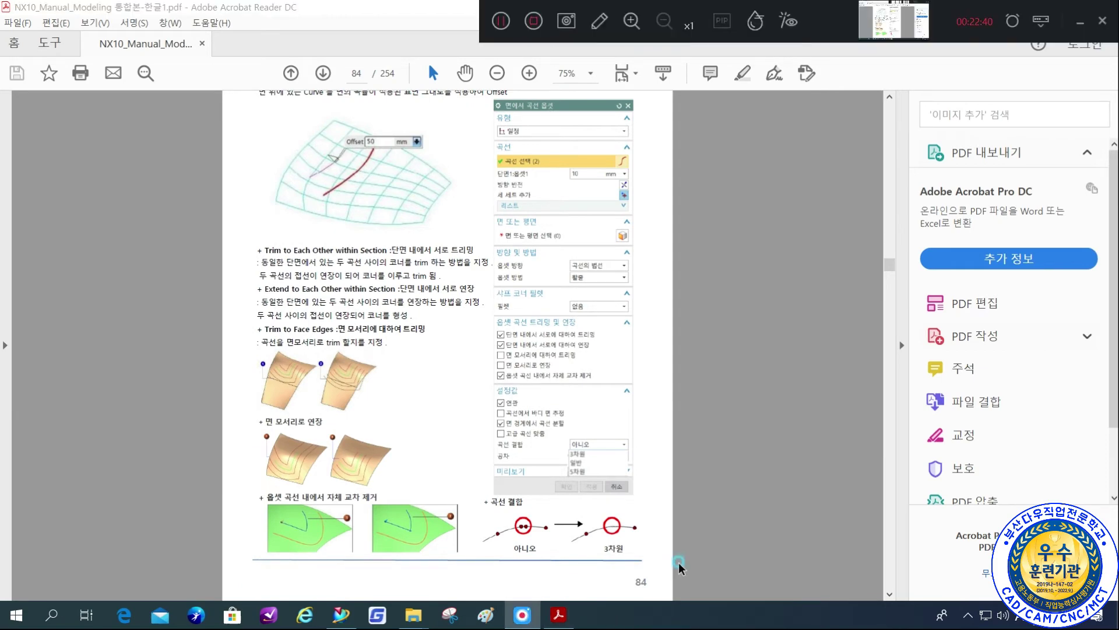
Switch back to NX and set the variable offset's law type to 선형.
{"action": "left_click", "coordinate": [341, 614]}
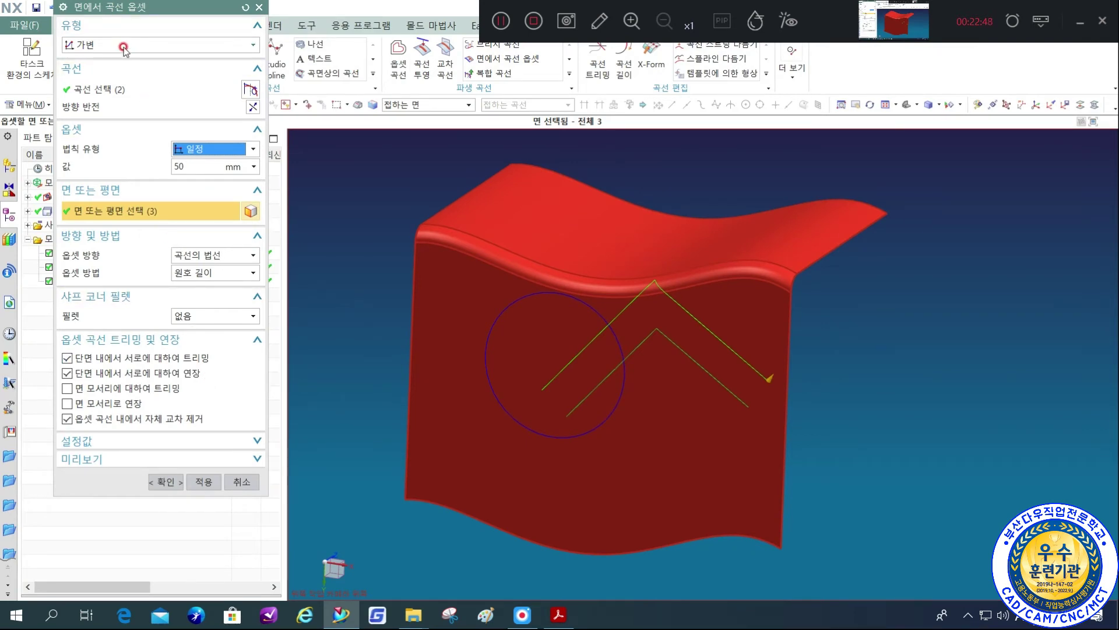
{"action": "left_click", "coordinate": [198, 150]}
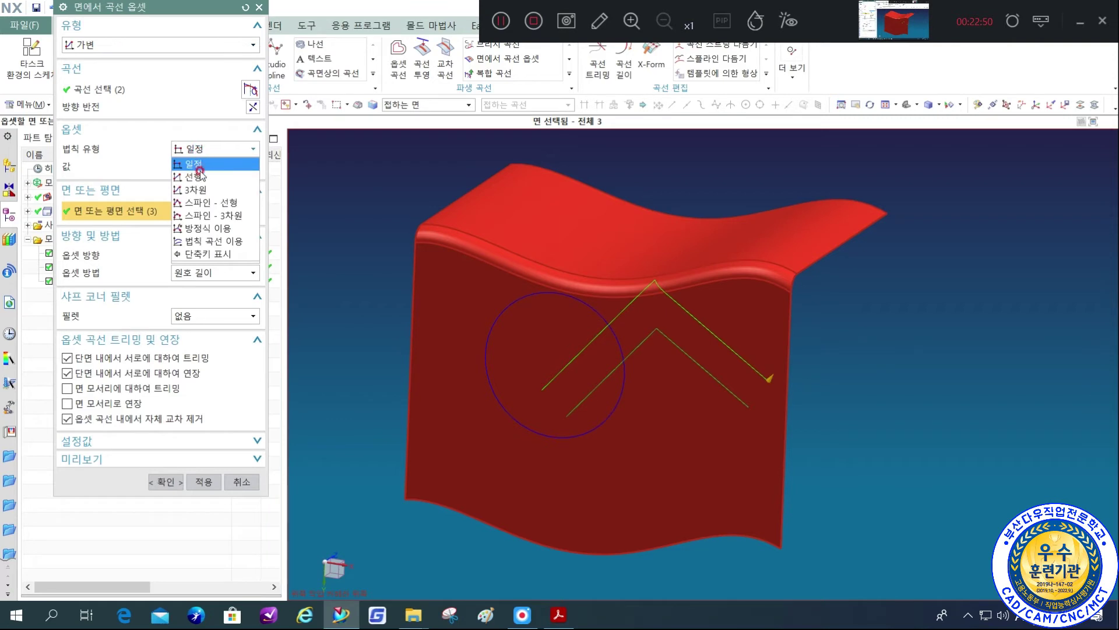
{"action": "left_click", "coordinate": [201, 177]}
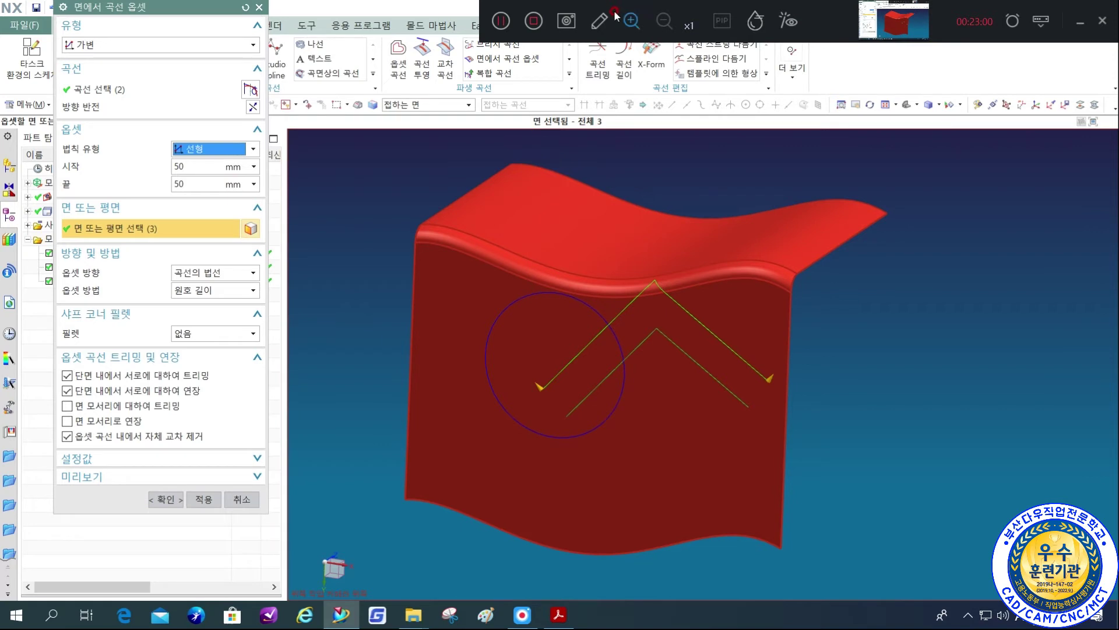
Open a blank whiteboard and sketch a sloping upper line with end height marks and a lower base line, using pen size 5.
{"action": "left_click", "coordinate": [599, 21]}
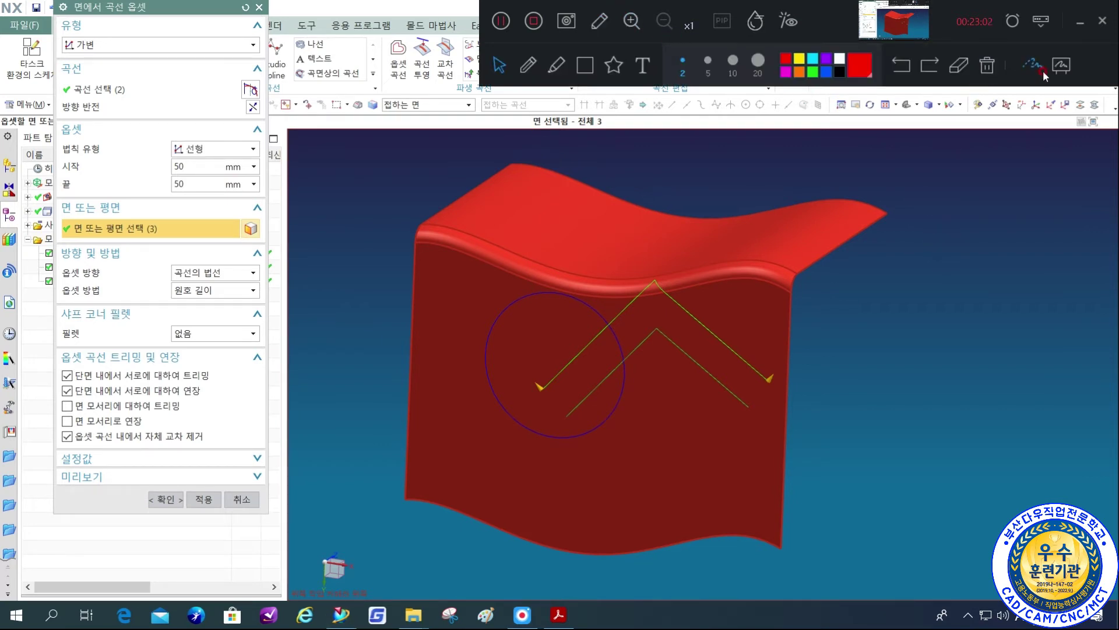
{"action": "left_click", "coordinate": [1061, 67]}
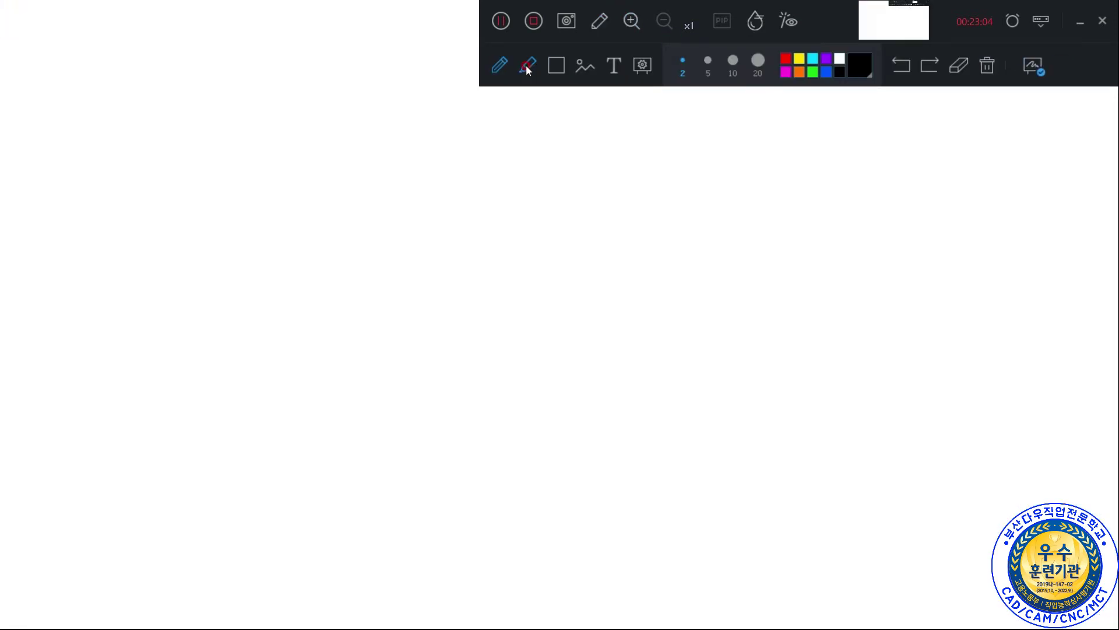
{"action": "left_click", "coordinate": [707, 61]}
{"action": "mouse_move", "coordinate": [311, 220]}
{"action": "left_mouse_down"}
{"action": "mouse_move", "coordinate": [609, 303]}
{"action": "mouse_move", "coordinate": [603, 378]}
{"action": "mouse_move", "coordinate": [624, 370]}
{"action": "mouse_move", "coordinate": [612, 392]}
{"action": "mouse_move", "coordinate": [638, 389]}
{"action": "left_mouse_up"}
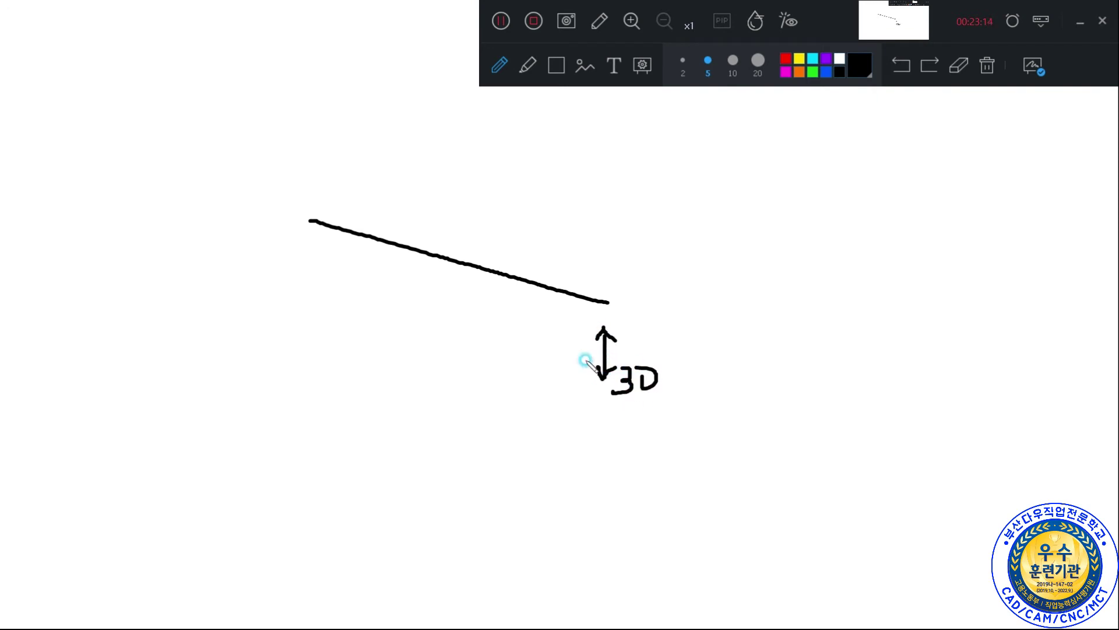
{"action": "mouse_move", "coordinate": [294, 233]}
{"action": "left_mouse_down"}
{"action": "mouse_move", "coordinate": [294, 259]}
{"action": "mouse_move", "coordinate": [263, 313]}
{"action": "left_mouse_up"}
{"action": "left_click_drag", "start_coordinate": [267, 289], "coordinate": [296, 302]}
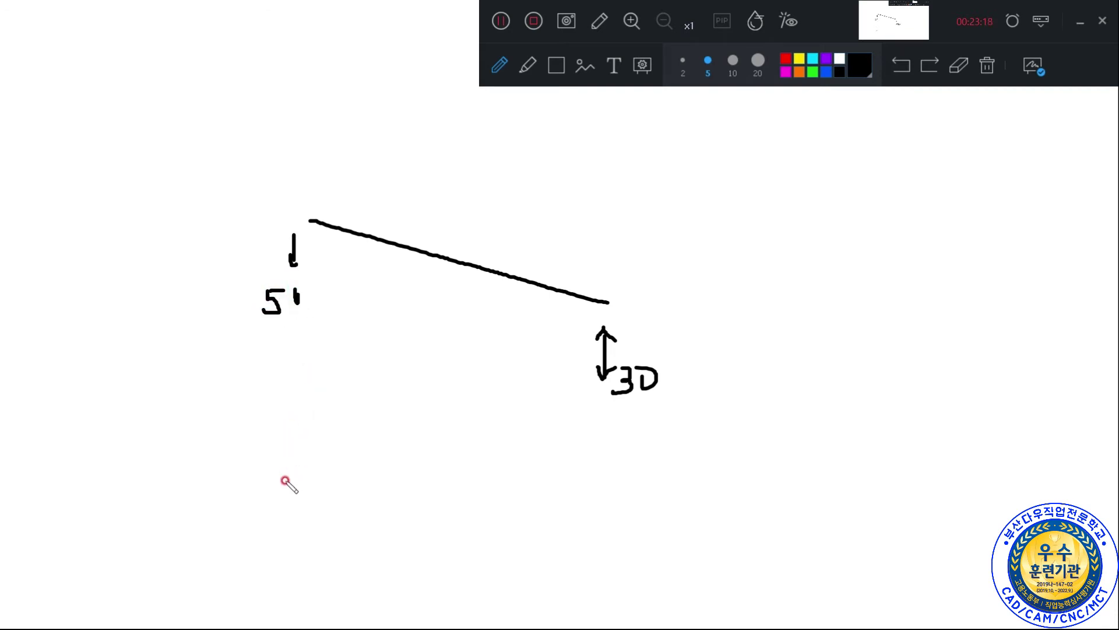
{"action": "left_click_drag", "start_coordinate": [285, 479], "coordinate": [619, 454]}
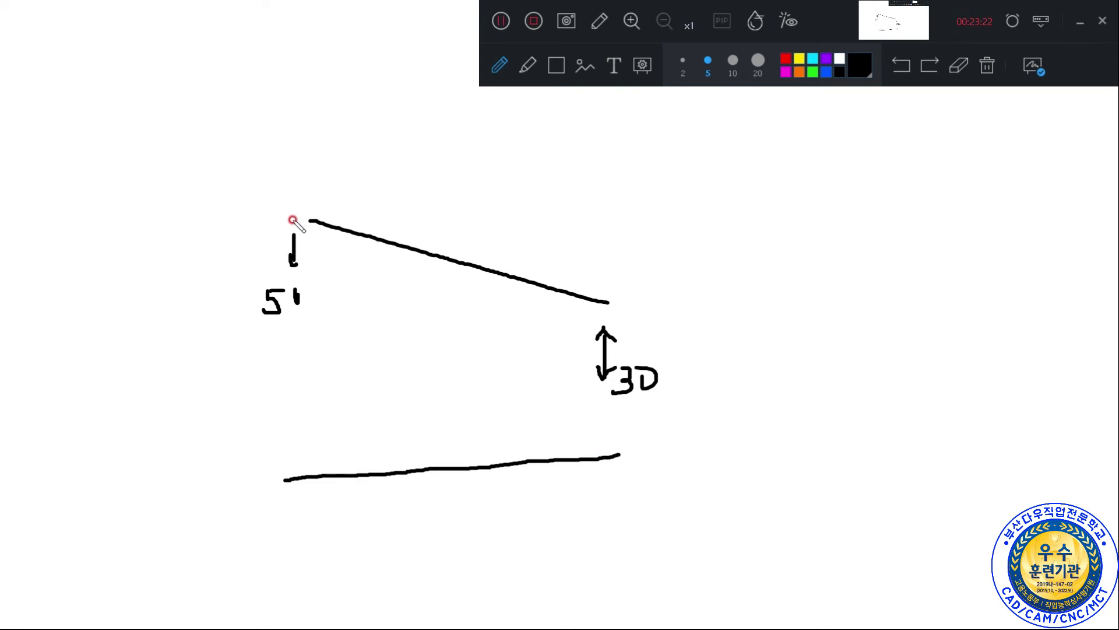
Draw extension lines and a vertical dimension arrow labelled 50 at the high end of the whiteboard sketch.
{"action": "left_click_drag", "start_coordinate": [297, 216], "coordinate": [117, 214]}
{"action": "left_click_drag", "start_coordinate": [270, 482], "coordinate": [186, 481]}
{"action": "mouse_move", "coordinate": [155, 252]}
{"action": "left_mouse_down"}
{"action": "mouse_move", "coordinate": [179, 222]}
{"action": "mouse_move", "coordinate": [179, 282]}
{"action": "left_mouse_up"}
{"action": "left_click_drag", "start_coordinate": [179, 329], "coordinate": [177, 492]}
{"action": "left_click_drag", "start_coordinate": [194, 446], "coordinate": [179, 490]}
{"action": "mouse_move", "coordinate": [95, 314]}
{"action": "left_mouse_down"}
{"action": "mouse_move", "coordinate": [87, 369]}
{"action": "mouse_move", "coordinate": [116, 337]}
{"action": "left_mouse_up"}
{"action": "left_click_drag", "start_coordinate": [115, 344], "coordinate": [133, 329]}
Draw extension lines and a vertical dimension arrow labelled 30 at the low end of the whiteboard sketch.
{"action": "left_click_drag", "start_coordinate": [621, 306], "coordinate": [769, 307]}
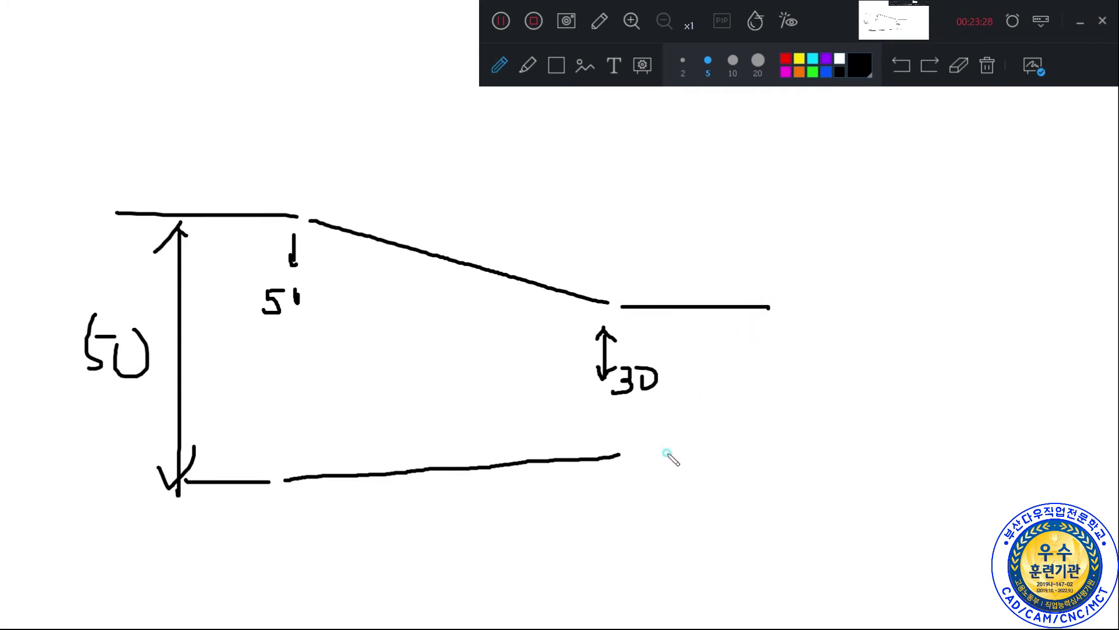
{"action": "left_click_drag", "start_coordinate": [666, 452], "coordinate": [811, 436]}
{"action": "mouse_move", "coordinate": [727, 337]}
{"action": "left_mouse_down"}
{"action": "mouse_move", "coordinate": [772, 331]}
{"action": "mouse_move", "coordinate": [755, 455]}
{"action": "left_mouse_up"}
{"action": "mouse_move", "coordinate": [784, 355]}
{"action": "left_mouse_down"}
{"action": "mouse_move", "coordinate": [828, 386]}
{"action": "mouse_move", "coordinate": [818, 389]}
{"action": "left_mouse_up"}
{"action": "mouse_move", "coordinate": [850, 366]}
{"action": "left_mouse_down"}
{"action": "mouse_move", "coordinate": [874, 375]}
{"action": "mouse_move", "coordinate": [868, 362]}
{"action": "left_mouse_up"}
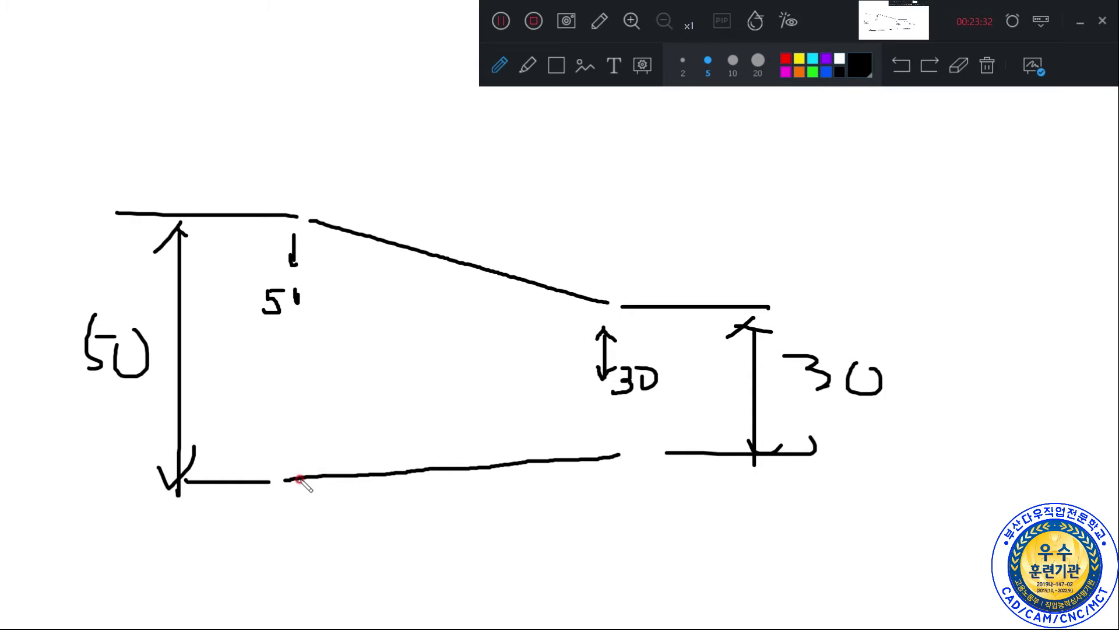
Erase the freehand lower line of the whiteboard sketch and redraw it with the straight line tool.
{"action": "left_click_drag", "start_coordinate": [303, 482], "coordinate": [350, 469]}
{"action": "left_click", "coordinate": [961, 67]}
{"action": "left_click_drag", "start_coordinate": [467, 400], "coordinate": [450, 500]}
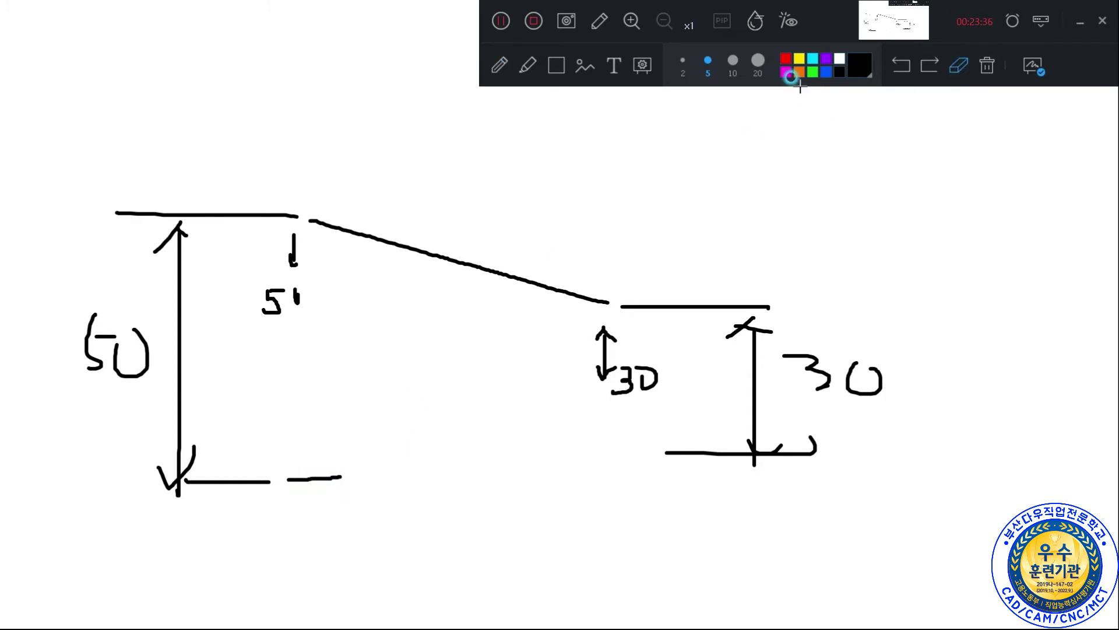
{"action": "left_click", "coordinate": [613, 67]}
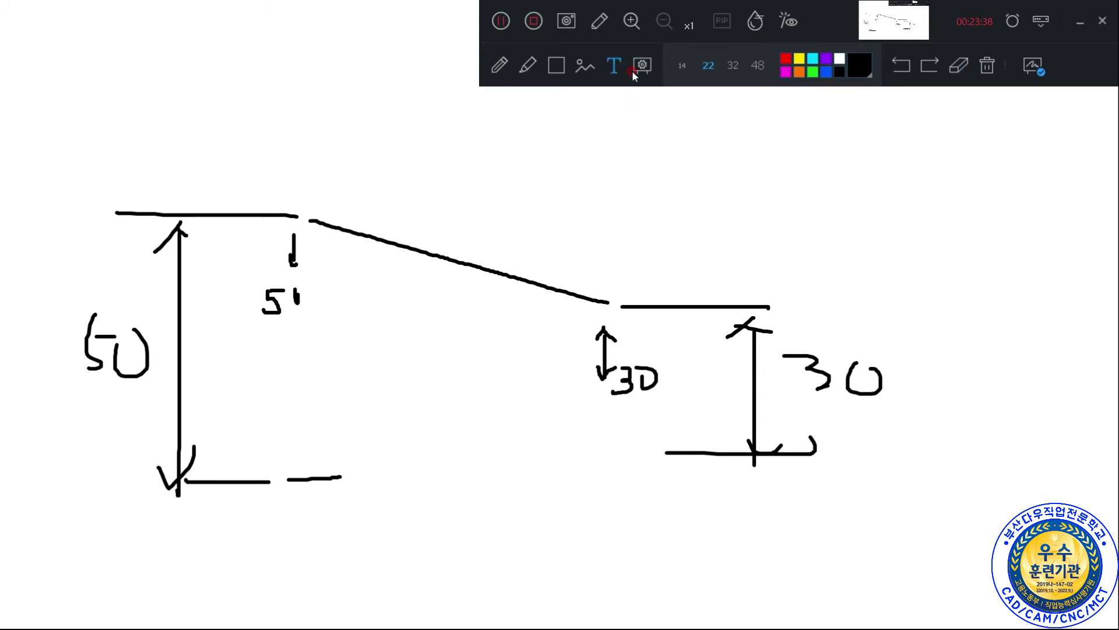
{"action": "left_click", "coordinate": [561, 69]}
{"action": "left_click", "coordinate": [698, 76]}
{"action": "left_click", "coordinate": [732, 57]}
{"action": "left_click", "coordinate": [347, 469]}
{"action": "mouse_move", "coordinate": [352, 478]}
{"action": "left_mouse_down"}
{"action": "mouse_move", "coordinate": [375, 465]}
{"action": "mouse_move", "coordinate": [623, 454]}
{"action": "left_mouse_up"}
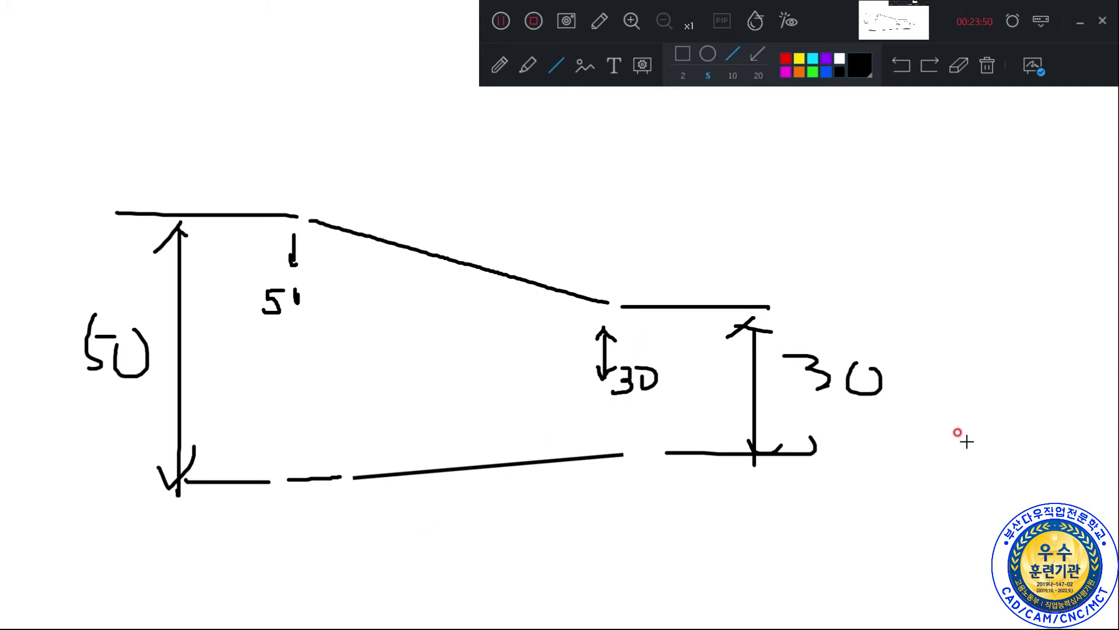
Close the whiteboard and set the linear offset to start at 50 mm and end at 20 mm.
{"action": "left_click", "coordinate": [1032, 66]}
{"action": "left_click", "coordinate": [185, 165]}
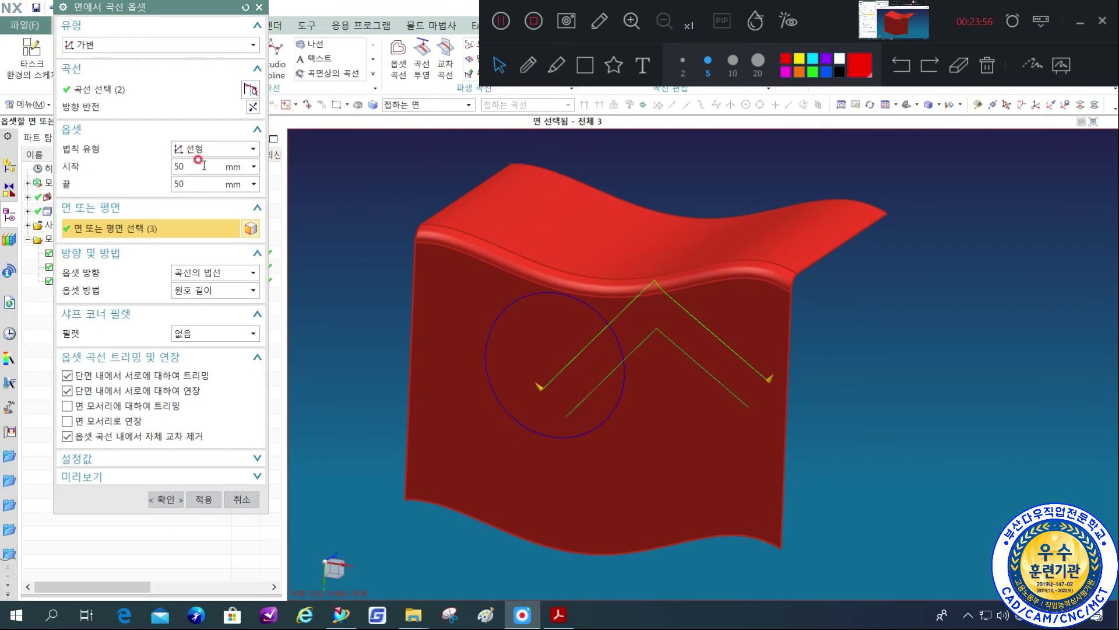
{"action": "left_click", "coordinate": [190, 167]}
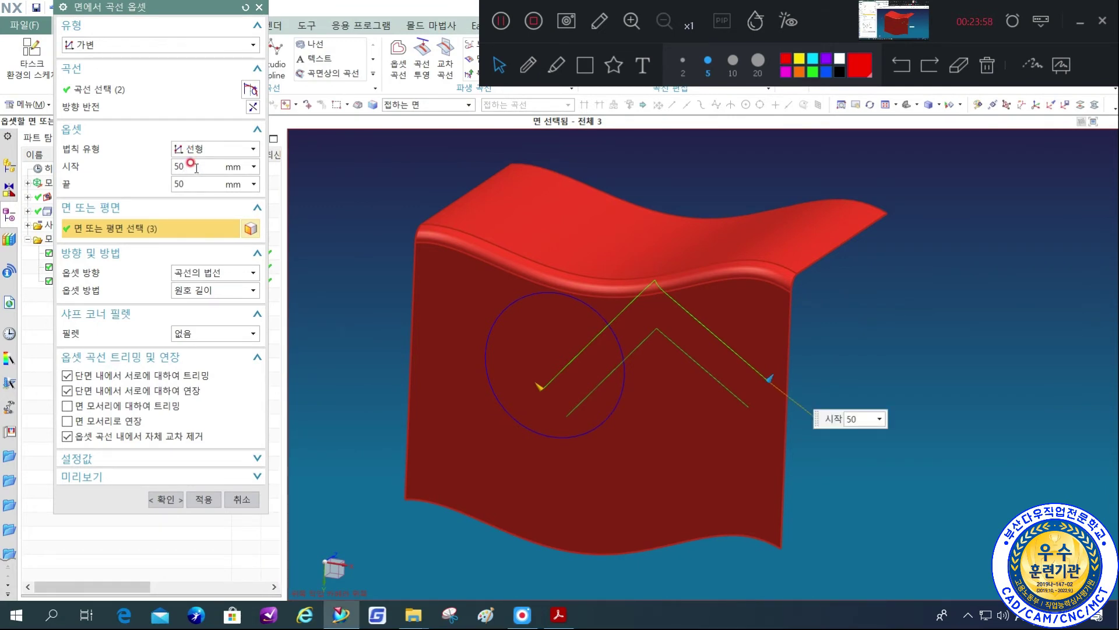
{"action": "left_click", "coordinate": [175, 166]}
{"action": "left_click", "coordinate": [908, 467]}
{"action": "left_click", "coordinate": [864, 421]}
{"action": "left_click", "coordinate": [857, 422]}
{"action": "left_click", "coordinate": [201, 164]}
{"action": "double_click", "coordinate": [175, 168]}
{"action": "left_click", "coordinate": [190, 185]}
{"action": "key", "text": "ctrl+a"}
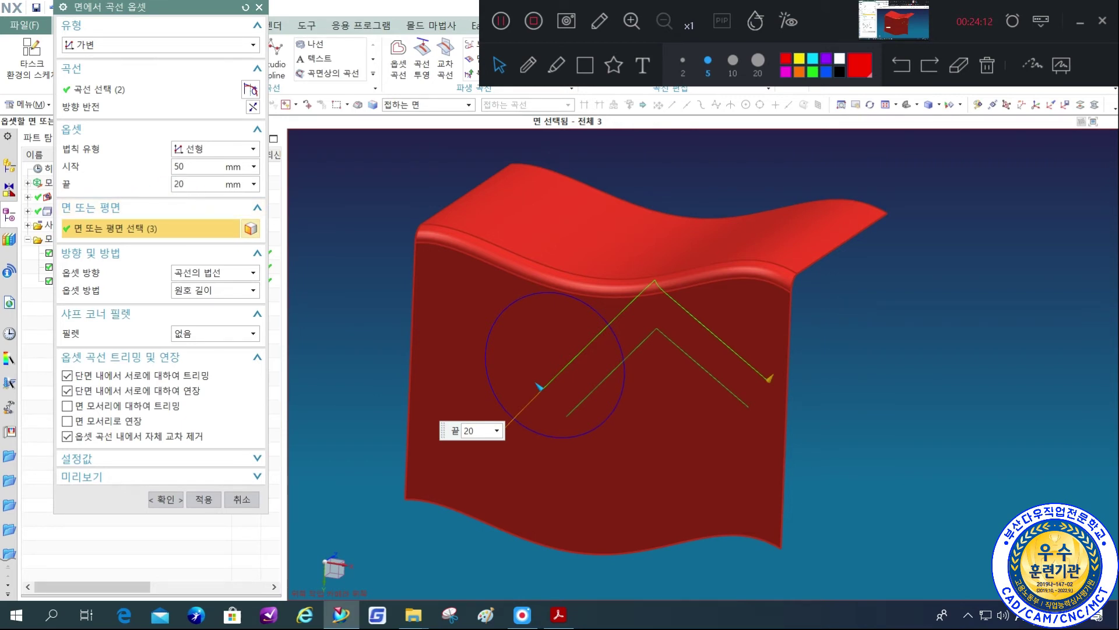
{"action": "type", "text": "20"}
{"action": "key", "text": "Return"}
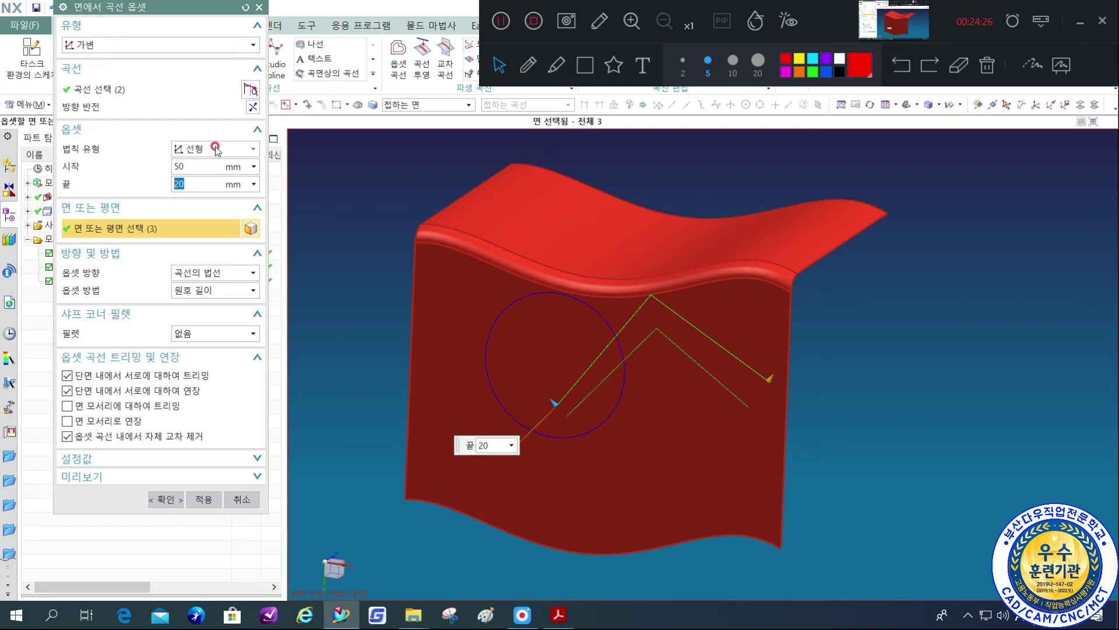
Create the linear variable offset curve and leave the Offset Curve in Face command.
{"action": "left_click", "coordinate": [210, 500]}
{"action": "mouse_move", "coordinate": [690, 411]}
{"action": "middle_mouse_down"}
{"action": "mouse_move", "coordinate": [710, 389]}
{"action": "mouse_move", "coordinate": [670, 420]}
{"action": "middle_mouse_up"}
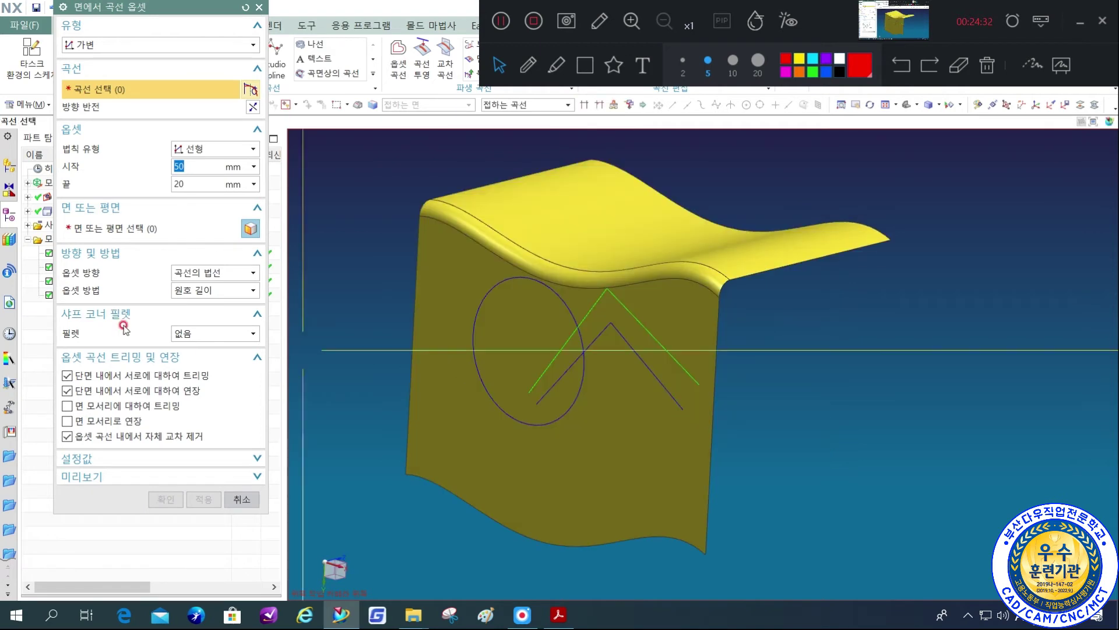
{"action": "left_click", "coordinate": [242, 499]}
Delete the variable offset-in-face feature from the model history.
{"action": "left_click", "coordinate": [107, 296]}
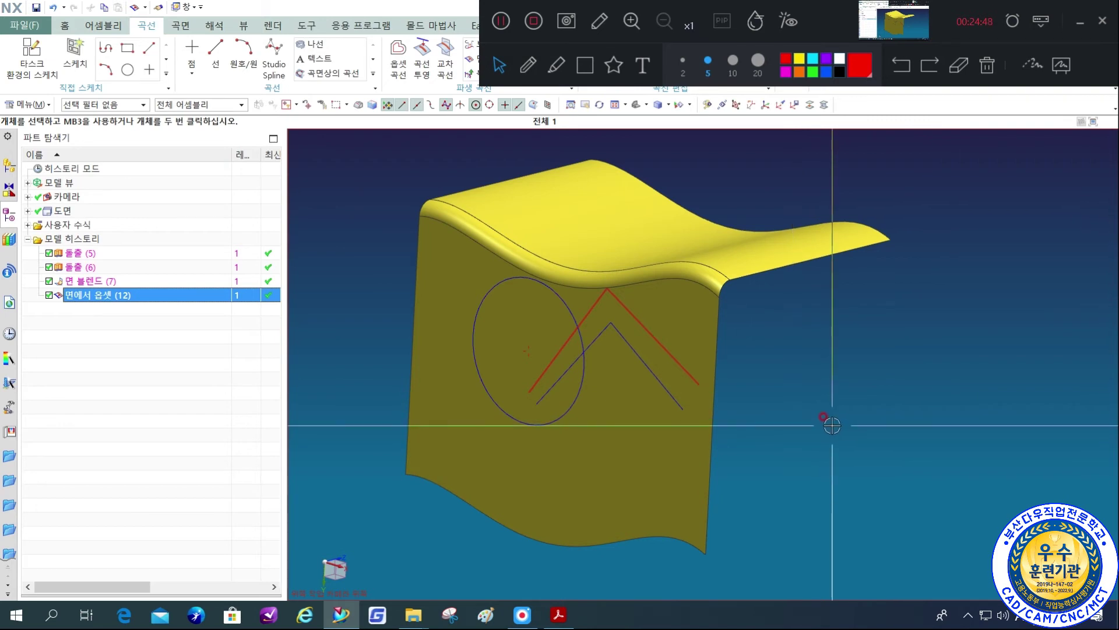
{"action": "middle_click_drag", "start_coordinate": [589, 320], "coordinate": [886, 460]}
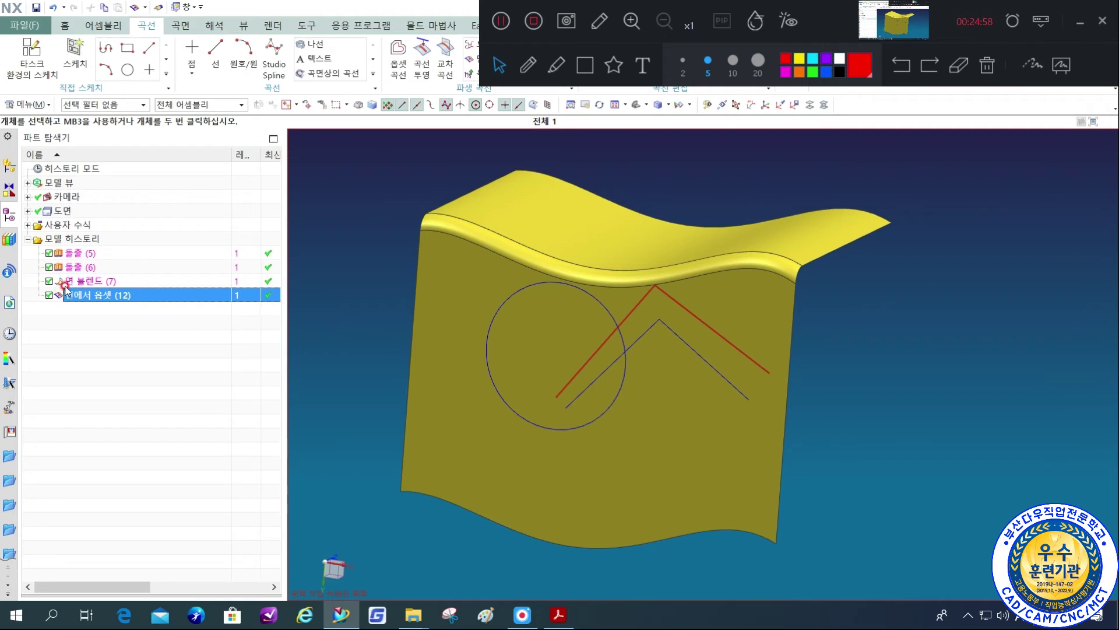
{"action": "key", "text": "Delete"}
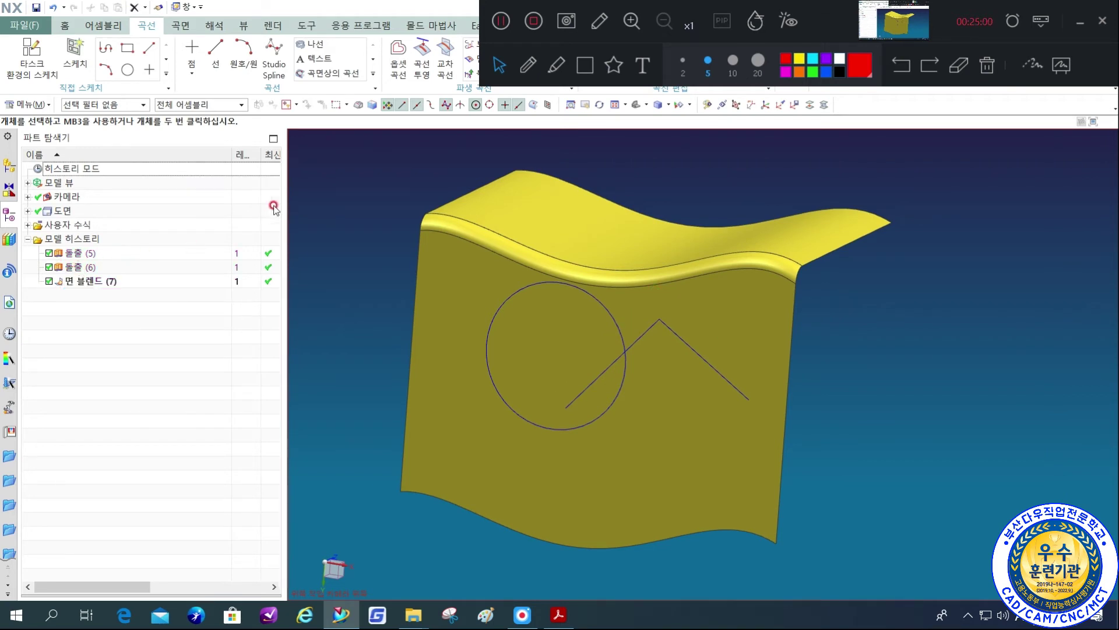
Hide the recorder's drawing controls and switch to the PDF manual in Adobe Acrobat Reader.
{"action": "left_click", "coordinate": [1079, 24]}
{"action": "key", "text": "alt+Tab"}
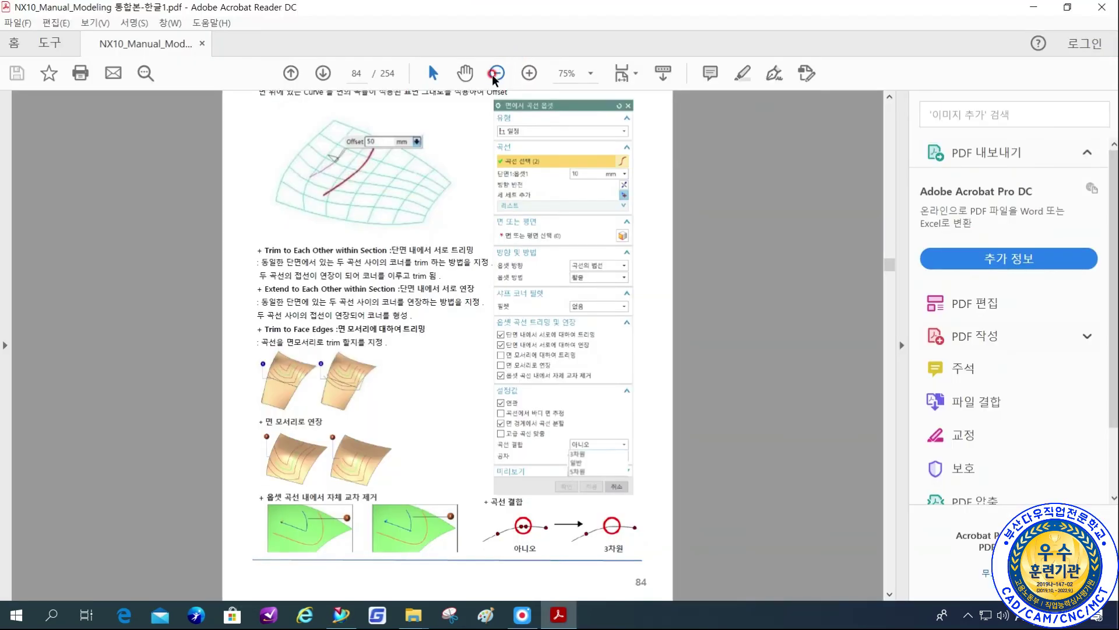
Switch to NX, start Offset Curve in Face and set the variable offset's law type to cubic (3차원).
{"action": "left_click", "coordinate": [341, 614]}
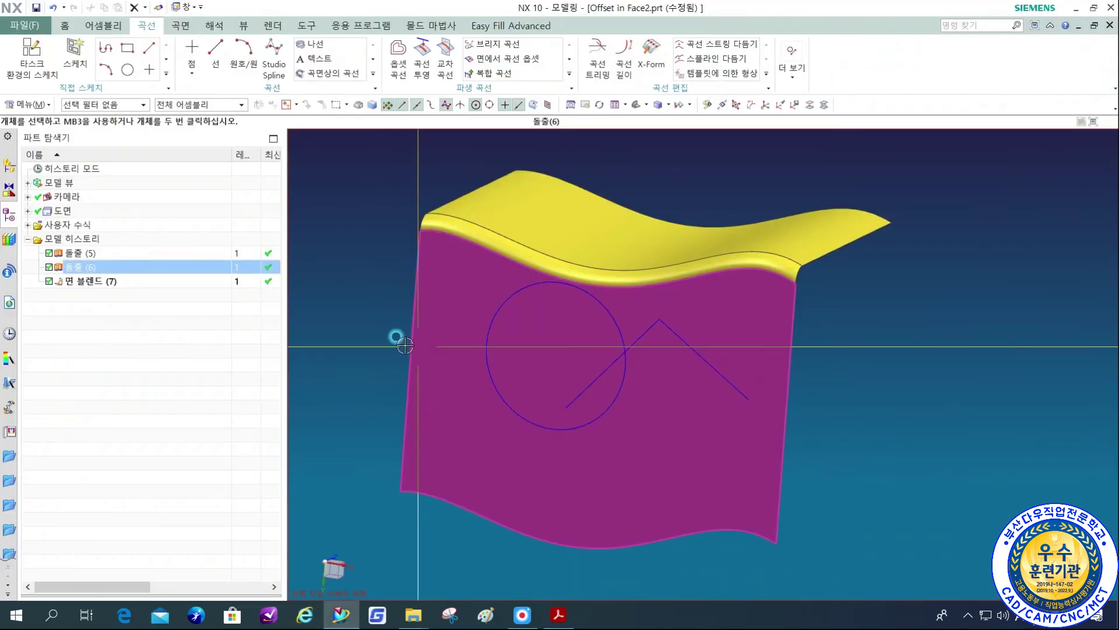
{"action": "left_click", "coordinate": [507, 59]}
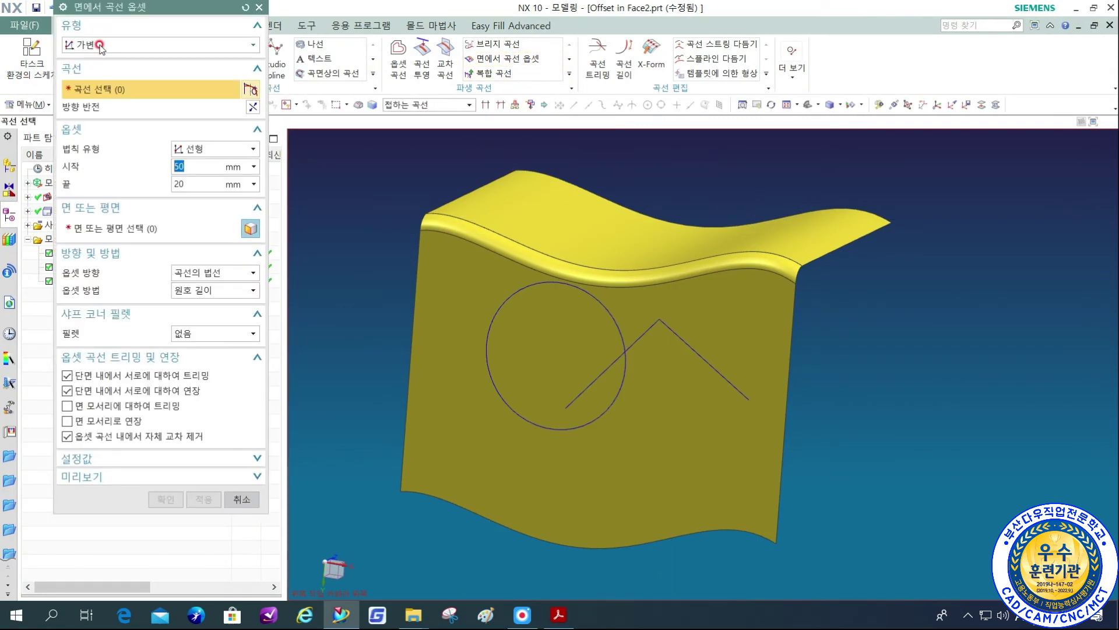
{"action": "left_click", "coordinate": [196, 150]}
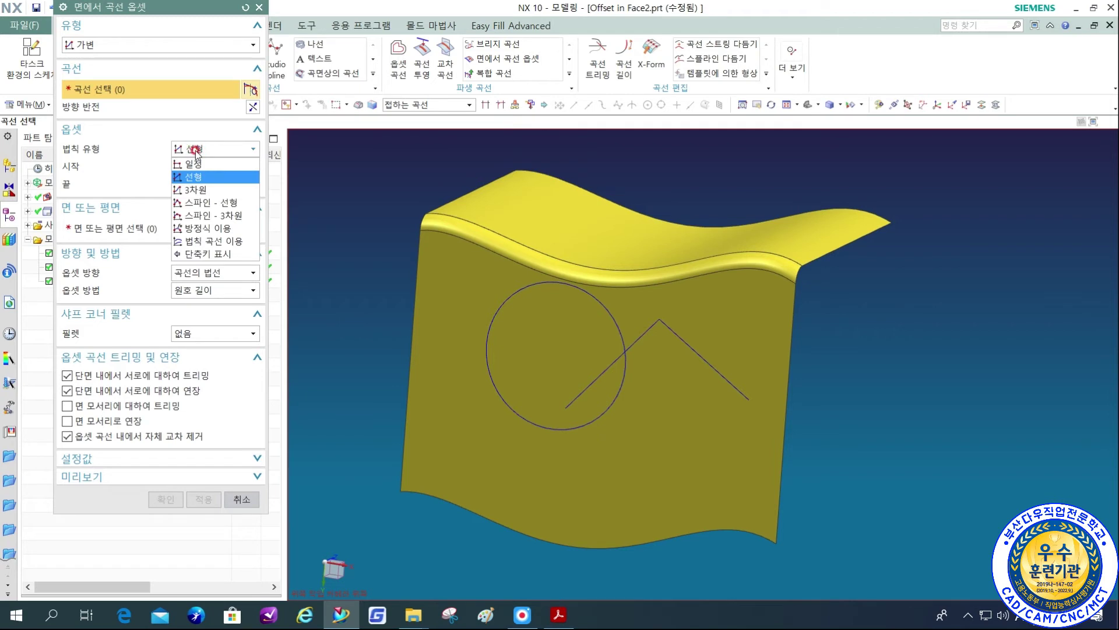
{"action": "left_click", "coordinate": [200, 190]}
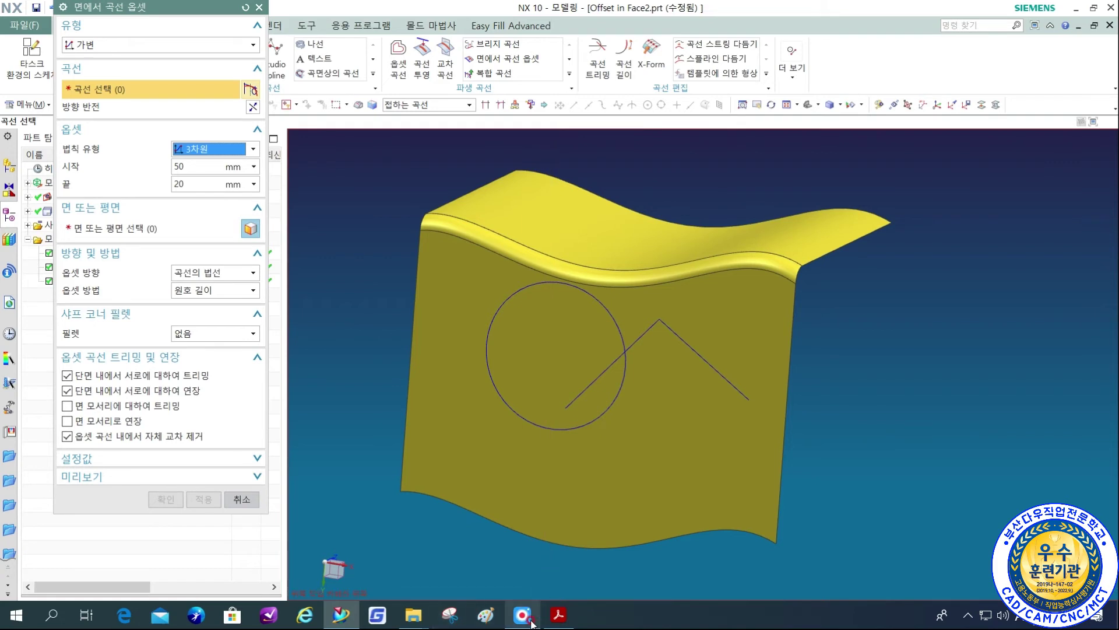
Open the whiteboard, erase the straight lower transition line and draw a smooth curved one in its place.
{"action": "left_click", "coordinate": [1062, 68]}
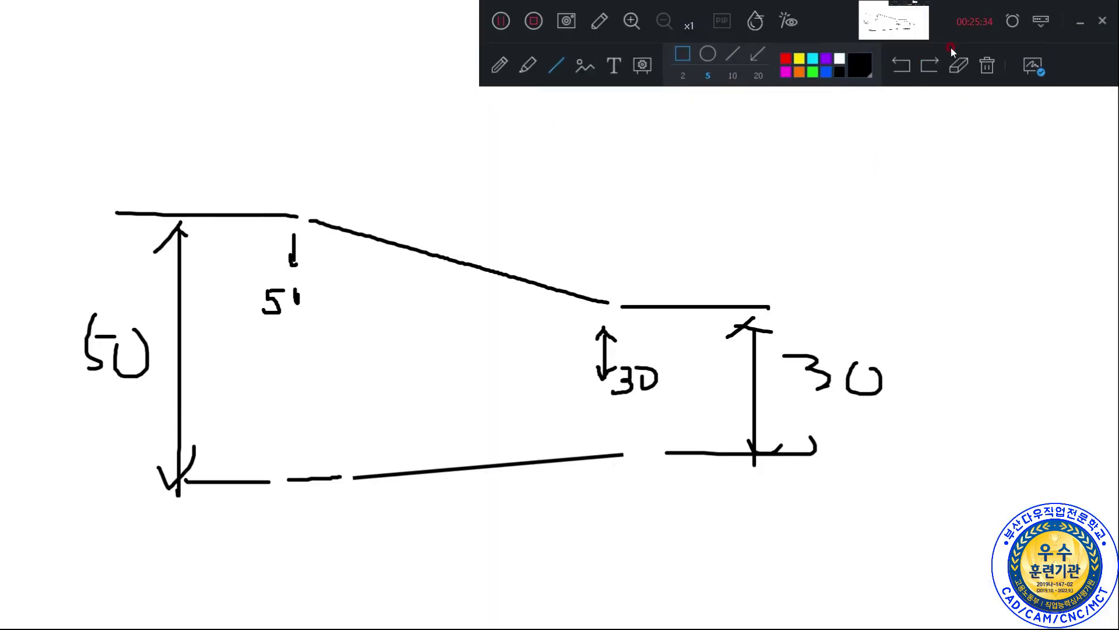
{"action": "left_click", "coordinate": [959, 69]}
{"action": "left_click", "coordinate": [494, 467]}
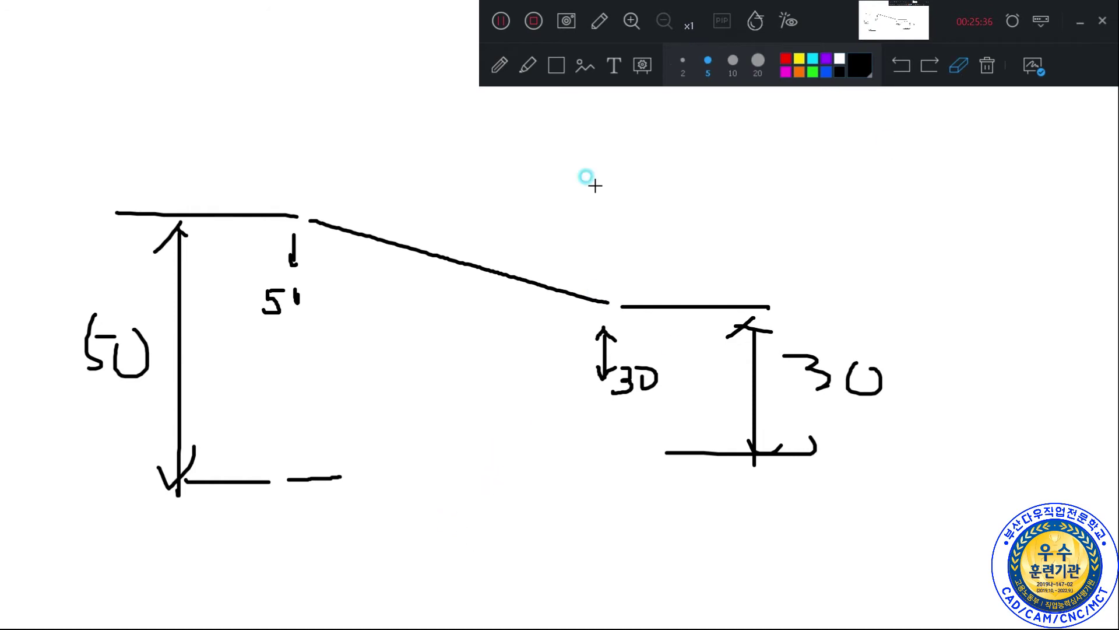
{"action": "left_click", "coordinate": [500, 66]}
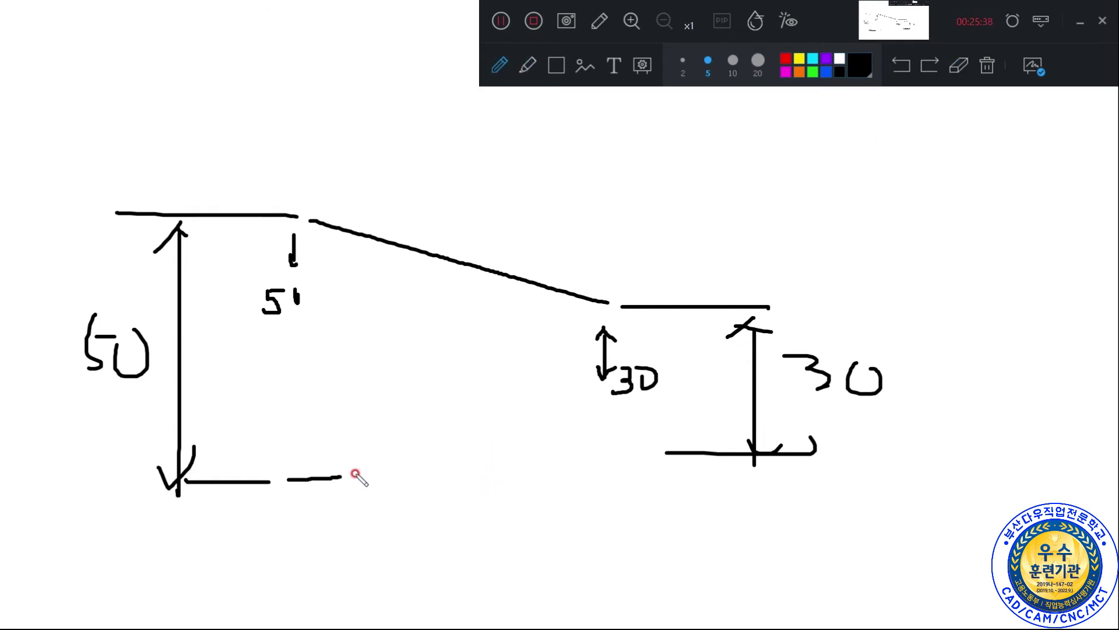
{"action": "mouse_move", "coordinate": [353, 473]}
{"action": "left_mouse_down"}
{"action": "mouse_move", "coordinate": [445, 446]}
{"action": "mouse_move", "coordinate": [622, 449]}
{"action": "left_mouse_up"}
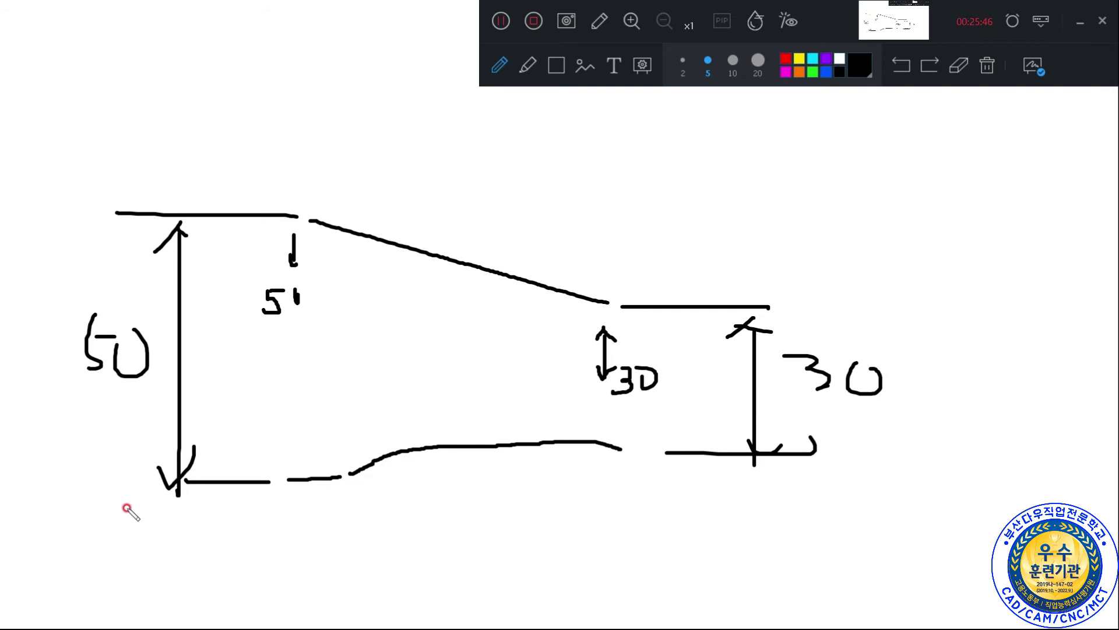
Close the whiteboard and select the two V-shaped lines as offset curves and the three tangent faces as target.
{"action": "left_click", "coordinate": [1035, 75]}
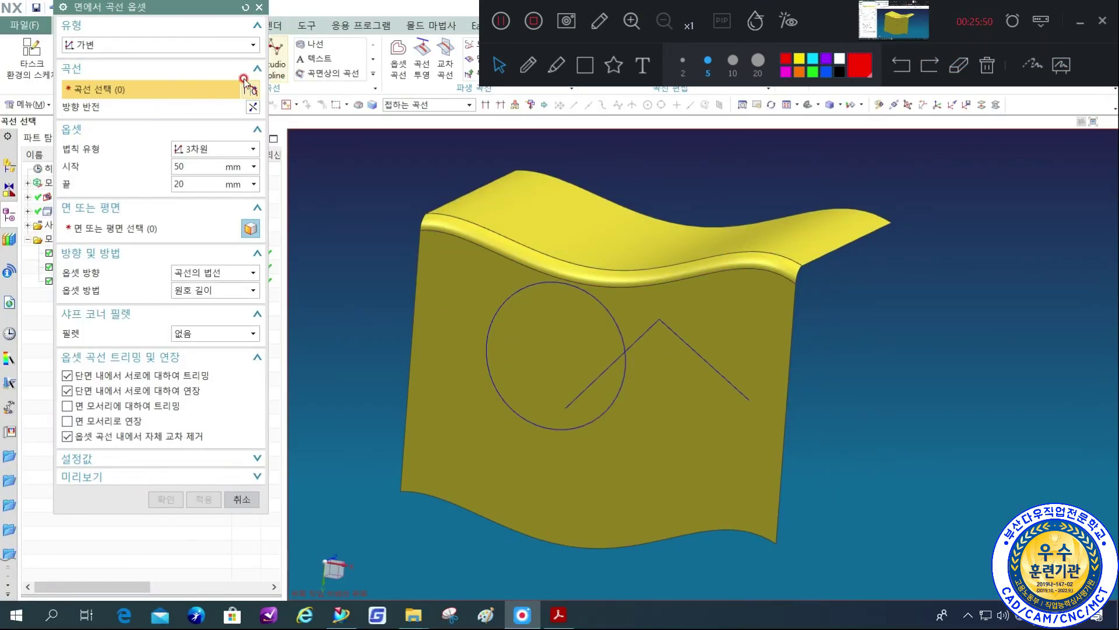
{"action": "left_click", "coordinate": [643, 334]}
{"action": "left_click", "coordinate": [643, 333]}
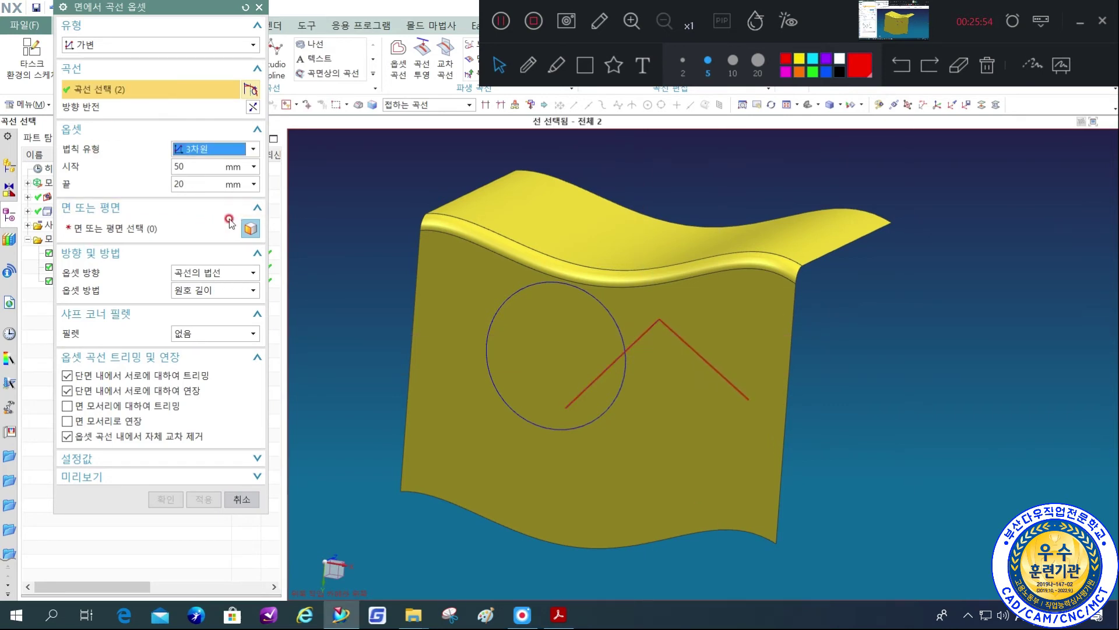
{"action": "left_click", "coordinate": [262, 231]}
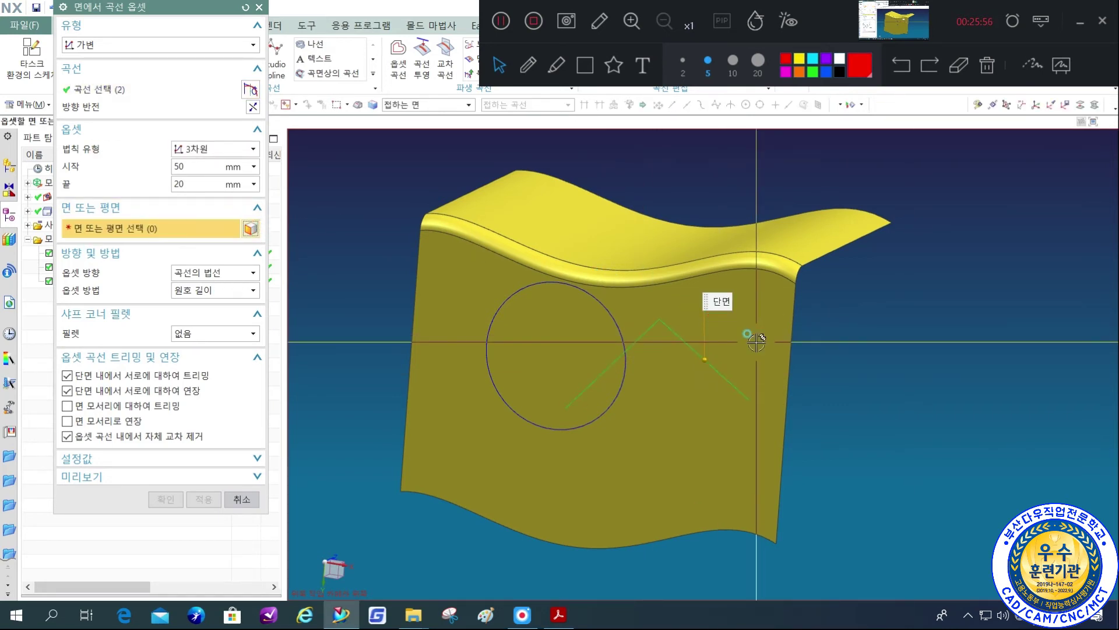
{"action": "left_click", "coordinate": [756, 342]}
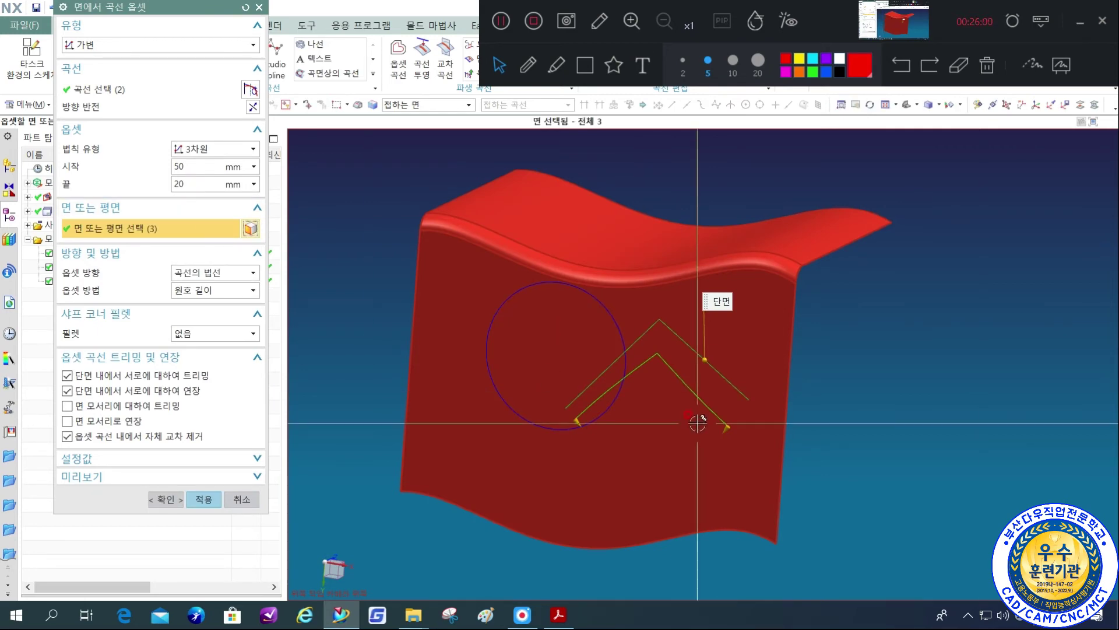
Inspect the cubic offset preview and change the law type to linear along spine (스파인 - 선형).
{"action": "scroll", "coordinate": [699, 417], "scroll_direction": "up", "scroll_amount": 5}
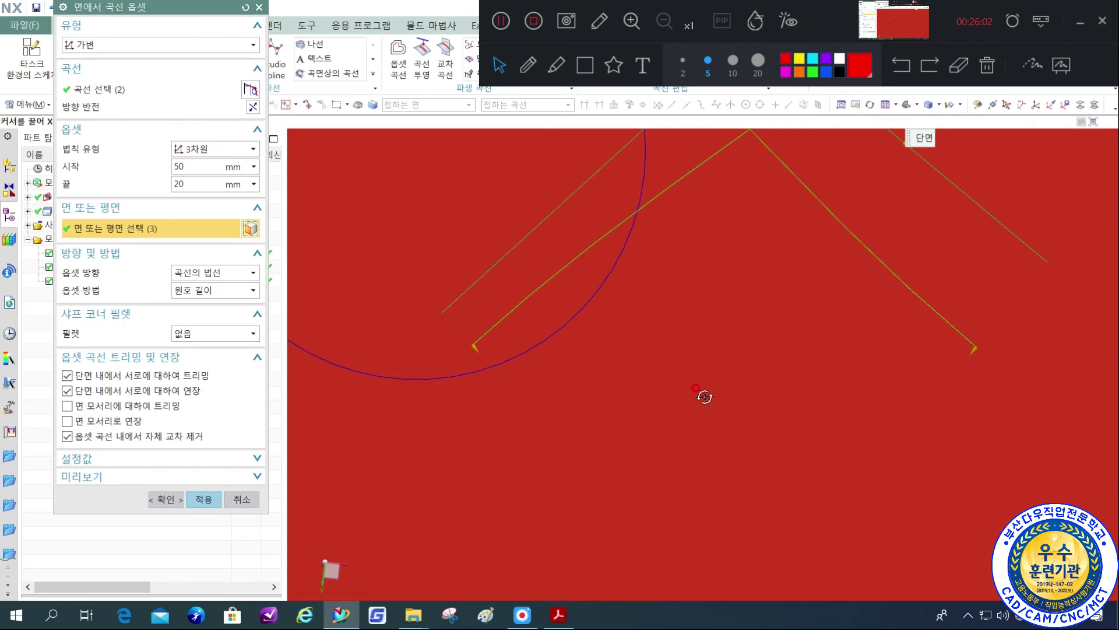
{"action": "middle_click_drag", "start_coordinate": [704, 397], "coordinate": [937, 430]}
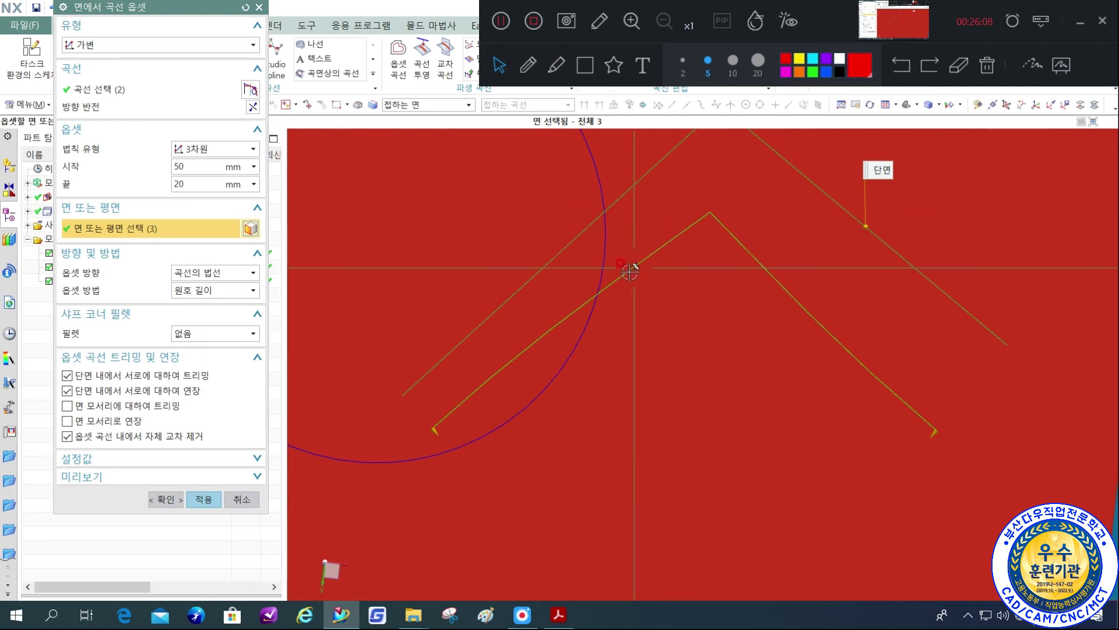
{"action": "scroll", "coordinate": [670, 353], "scroll_direction": "up", "scroll_amount": 3}
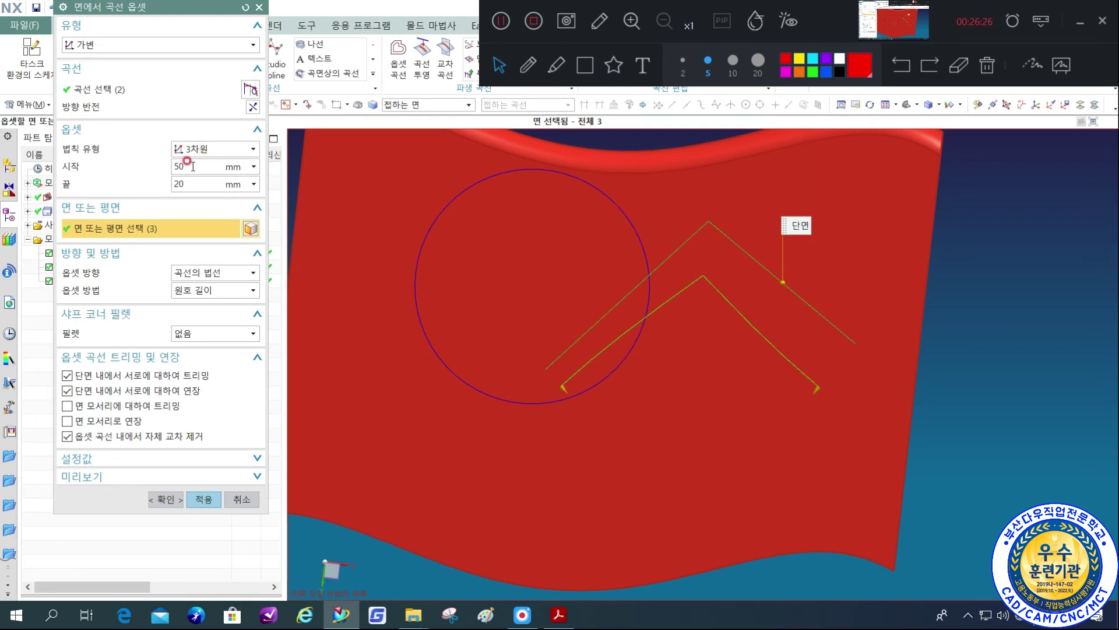
{"action": "left_click", "coordinate": [215, 150]}
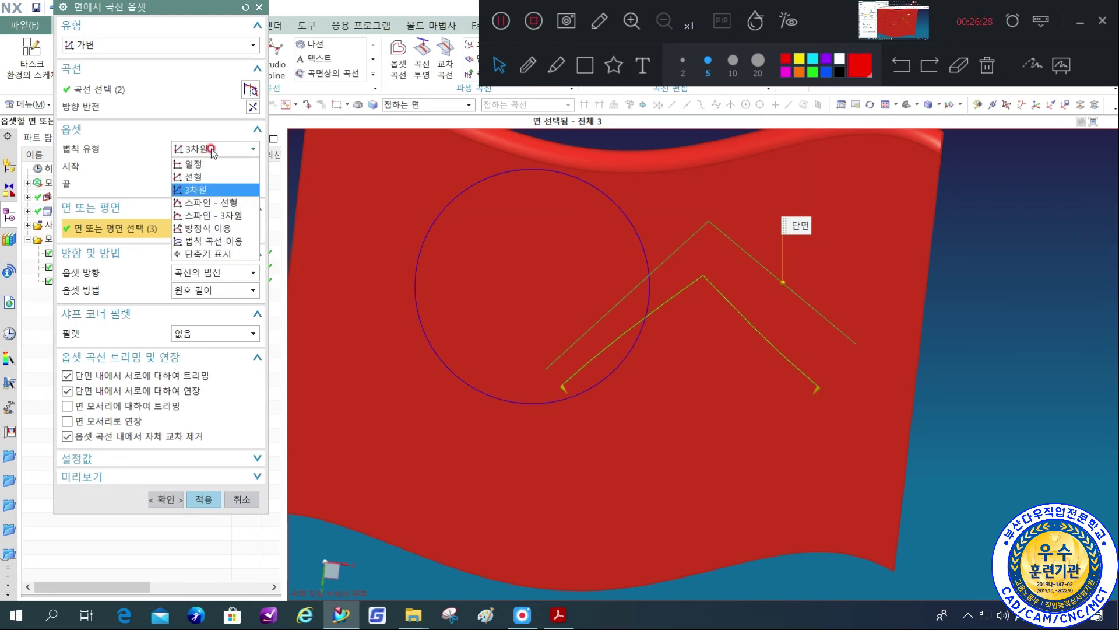
{"action": "left_click", "coordinate": [198, 190]}
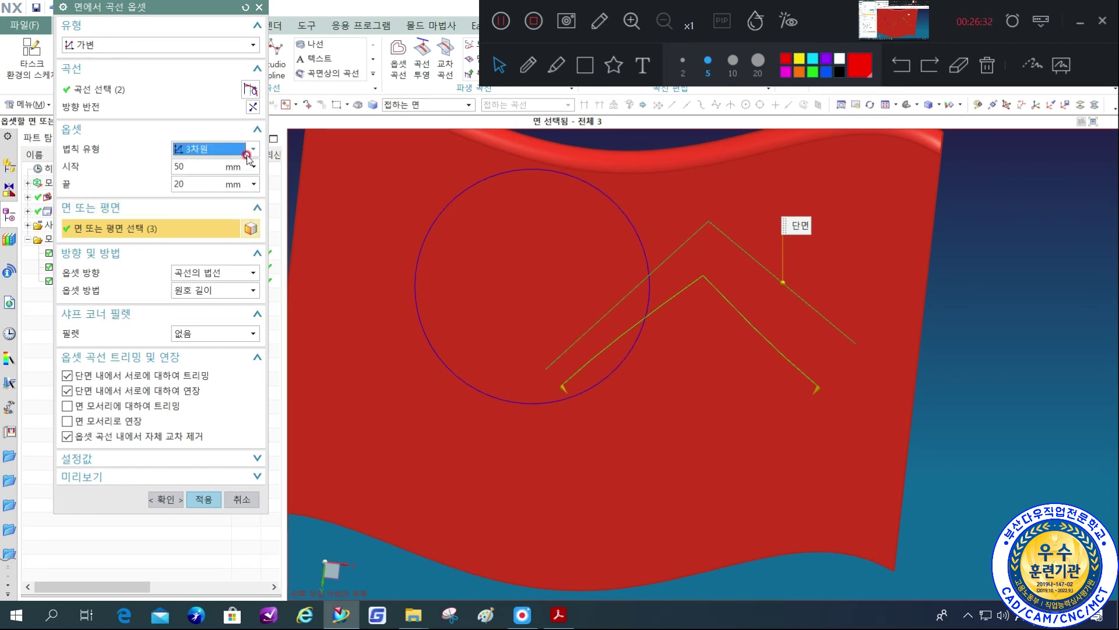
{"action": "left_click", "coordinate": [247, 155]}
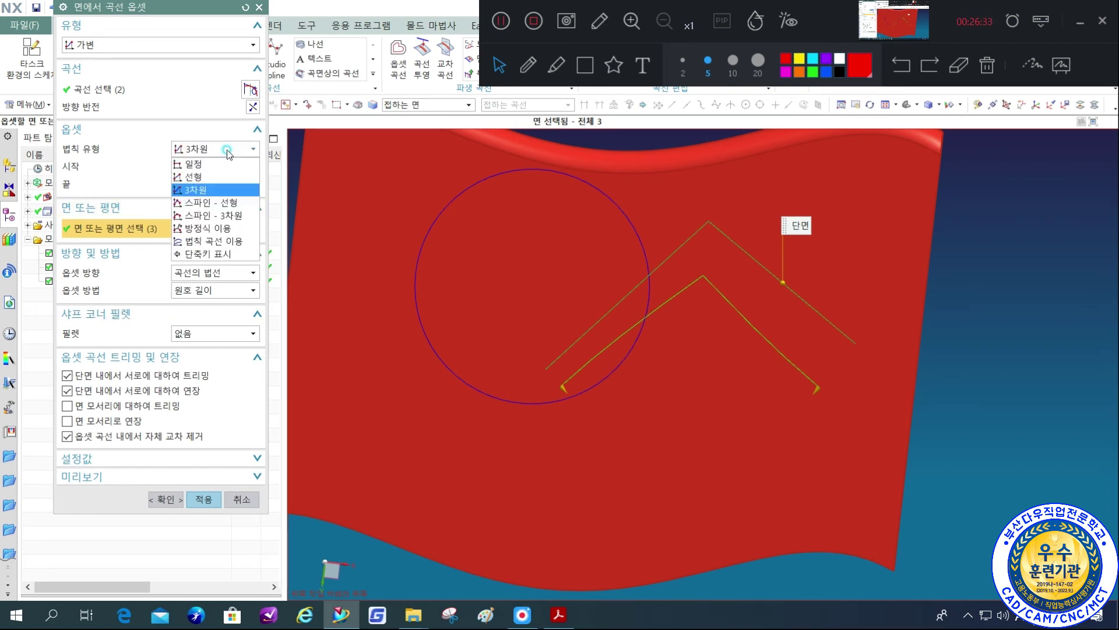
{"action": "left_click", "coordinate": [208, 203]}
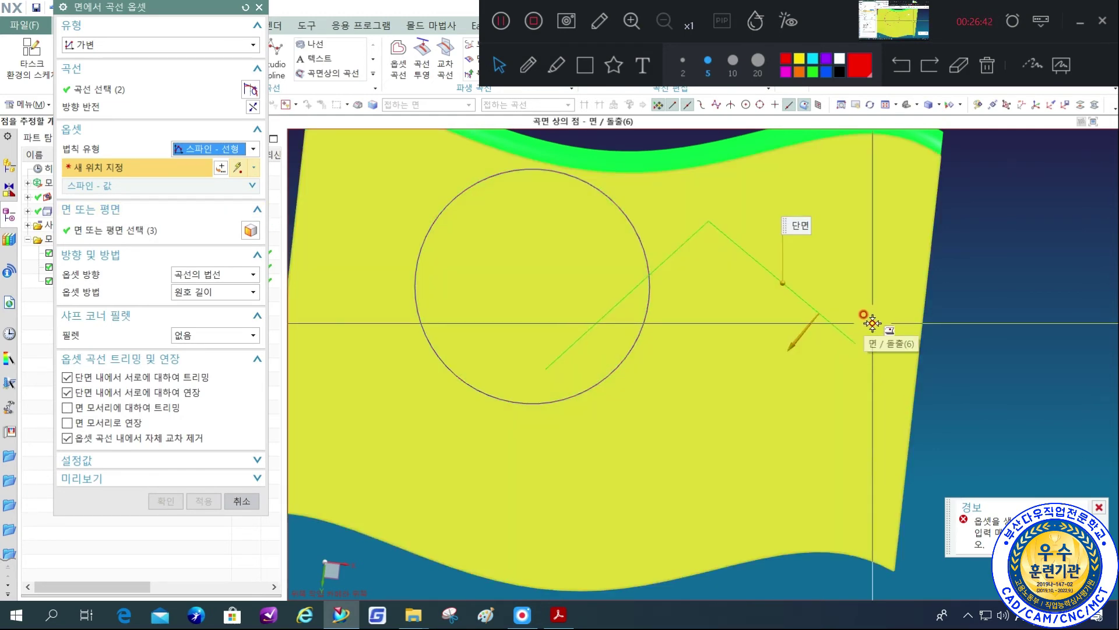
Try to specify a law position on the front face and expand the spine value settings.
{"action": "left_click", "coordinate": [872, 323]}
{"action": "middle_click_drag", "start_coordinate": [932, 325], "coordinate": [954, 336]}
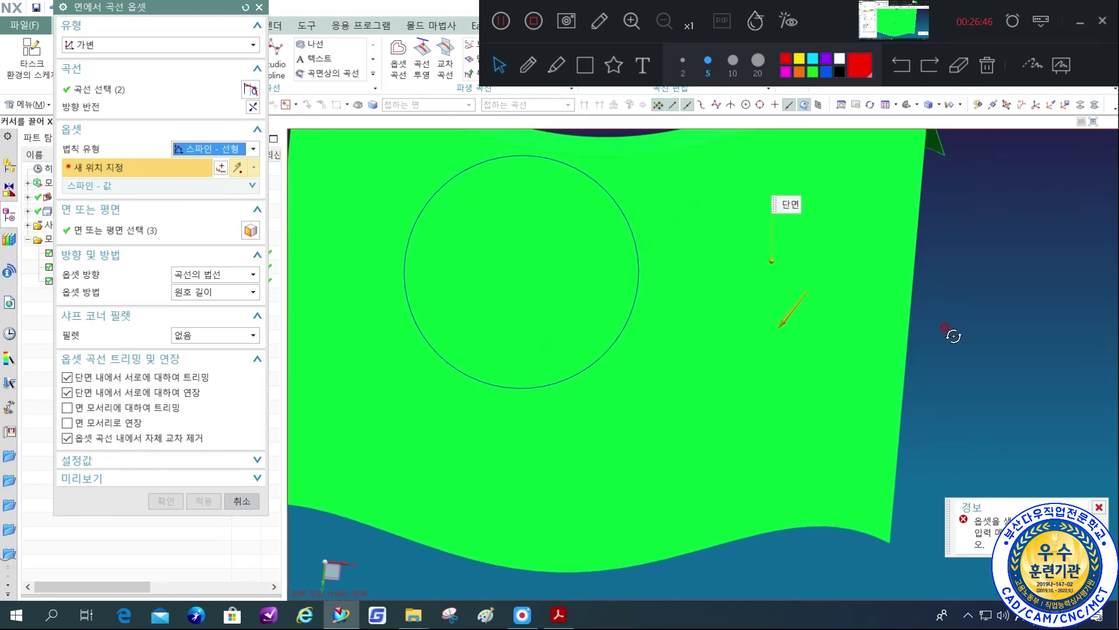
{"action": "middle_click_drag", "start_coordinate": [954, 336], "coordinate": [953, 337]}
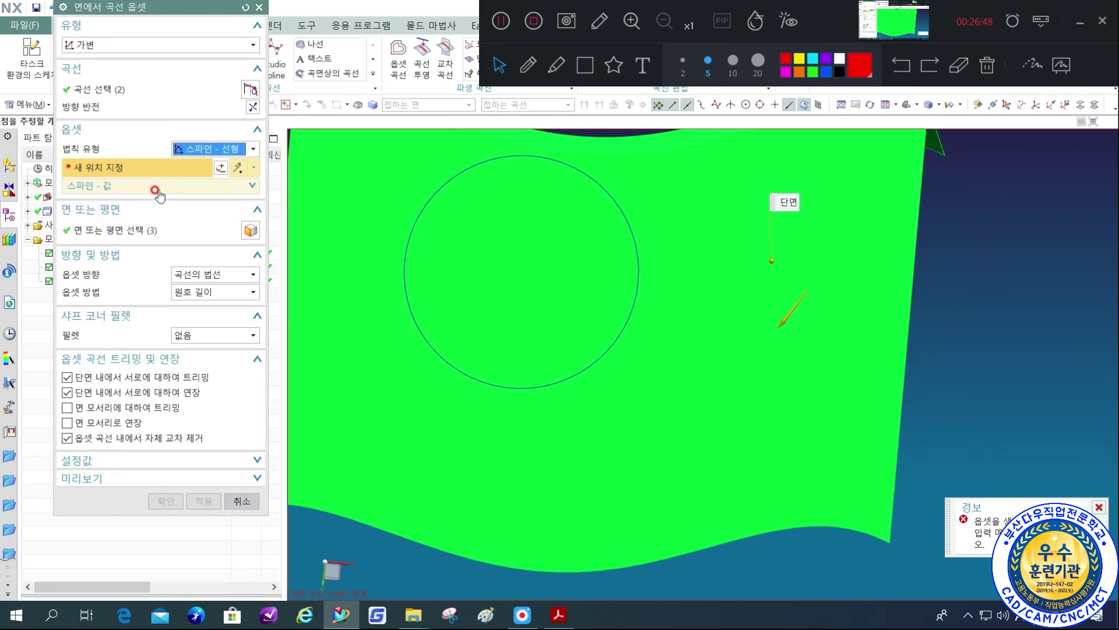
{"action": "left_click", "coordinate": [154, 186]}
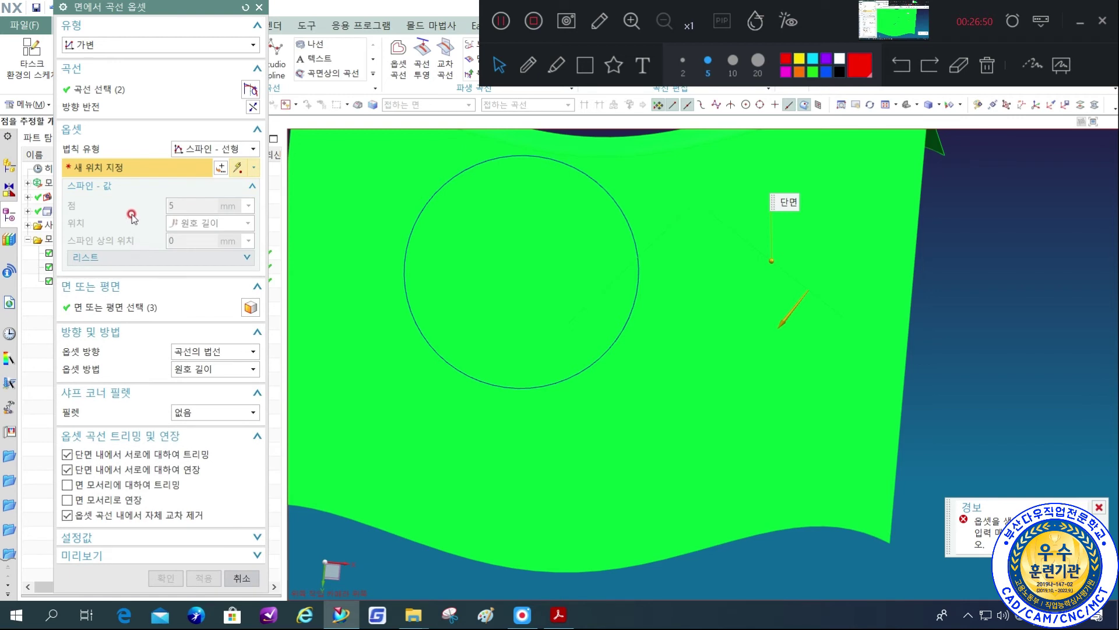
Specify the first spine position at the 0% end of the V-shaped curve and set its offset to 60 mm.
{"action": "left_click", "coordinate": [241, 168]}
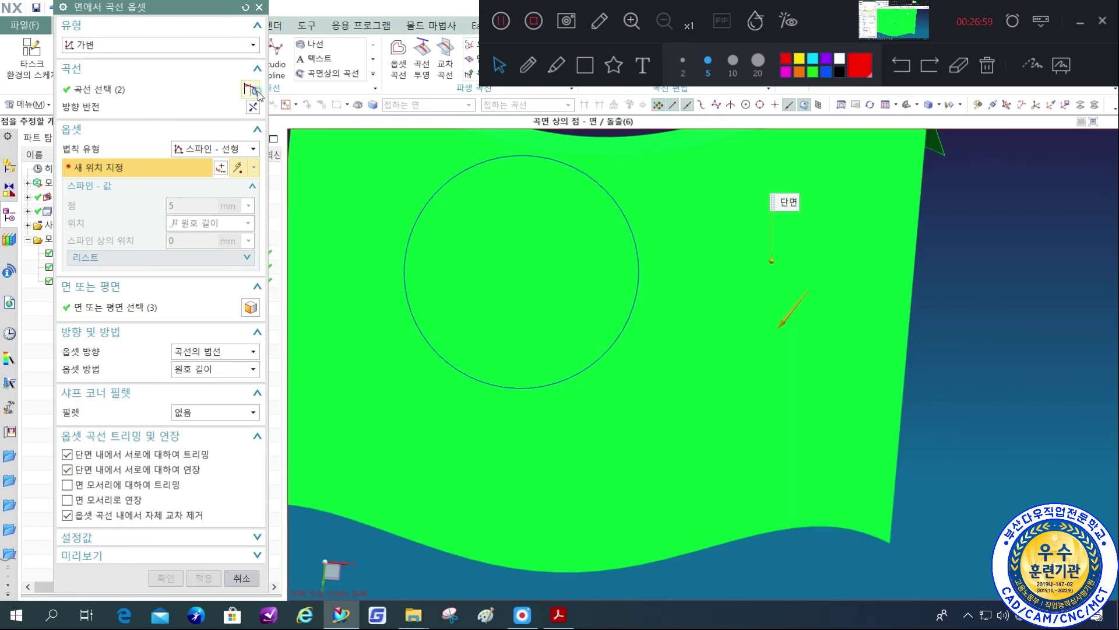
{"action": "left_click", "coordinate": [250, 89]}
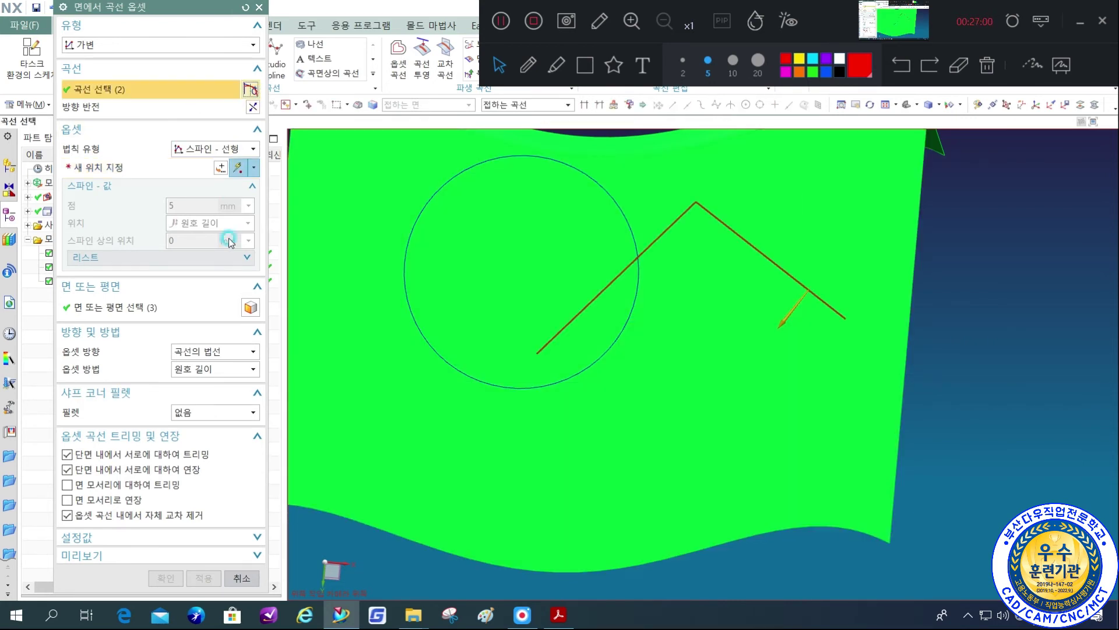
{"action": "left_click", "coordinate": [250, 307]}
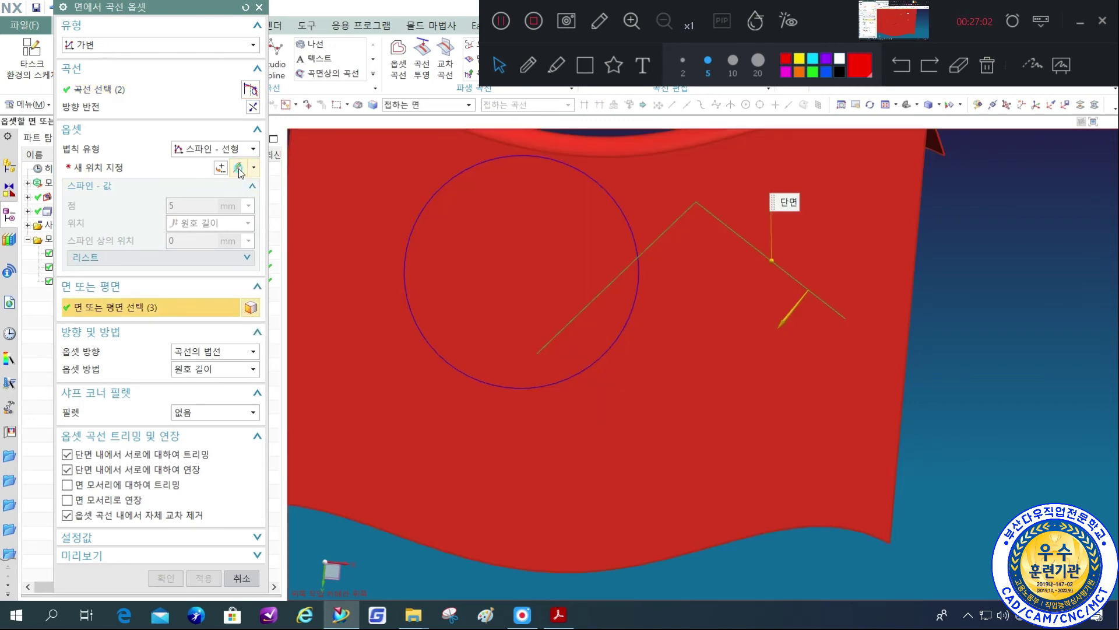
{"action": "left_click", "coordinate": [238, 168]}
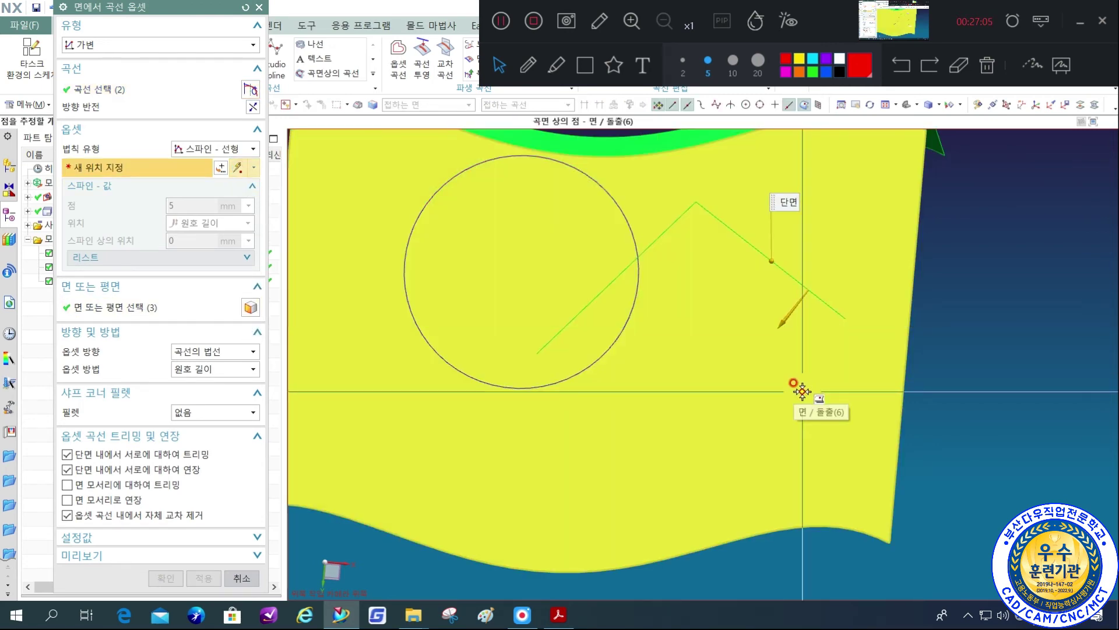
{"action": "left_click", "coordinate": [803, 391]}
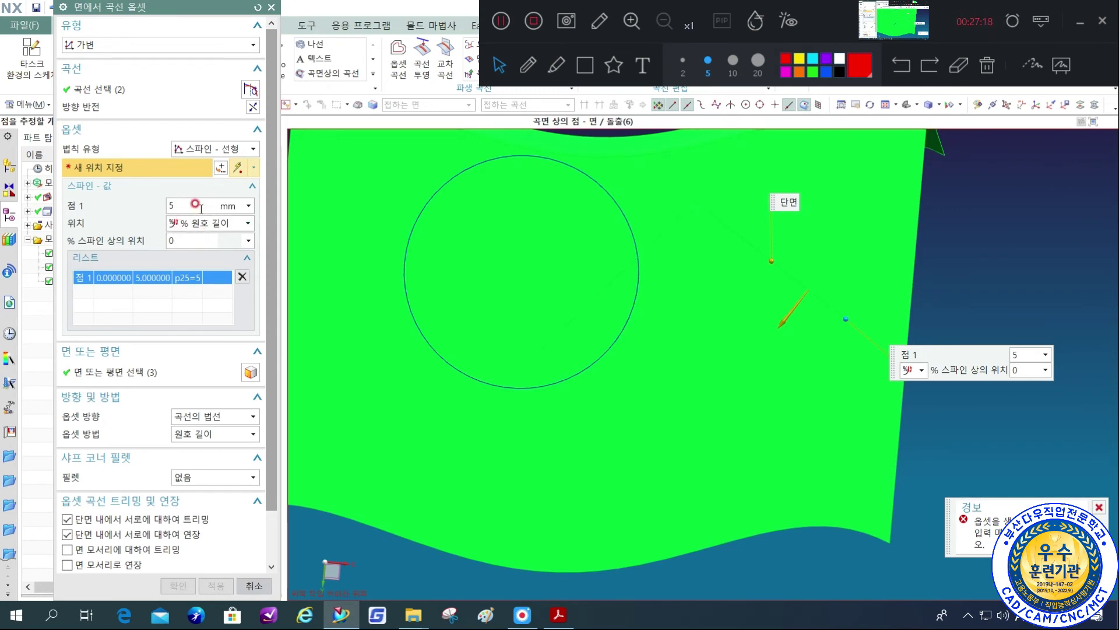
{"action": "double_click", "coordinate": [200, 205]}
{"action": "left_click", "coordinate": [249, 243]}
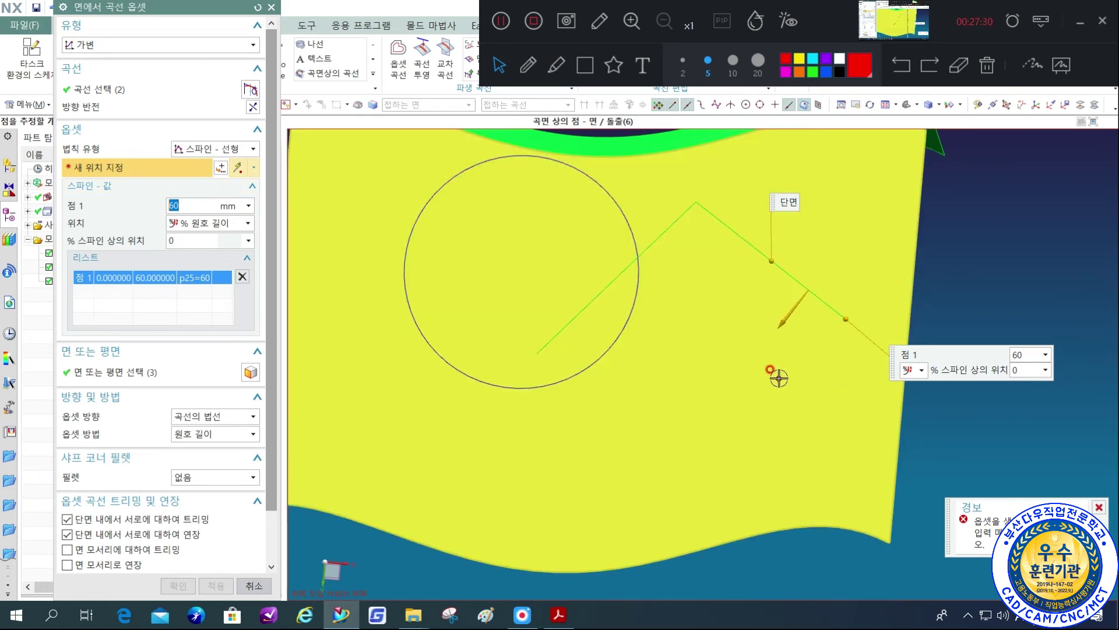
Add a second spine position at 20% arc length with a 30 mm offset.
{"action": "left_click", "coordinate": [774, 357]}
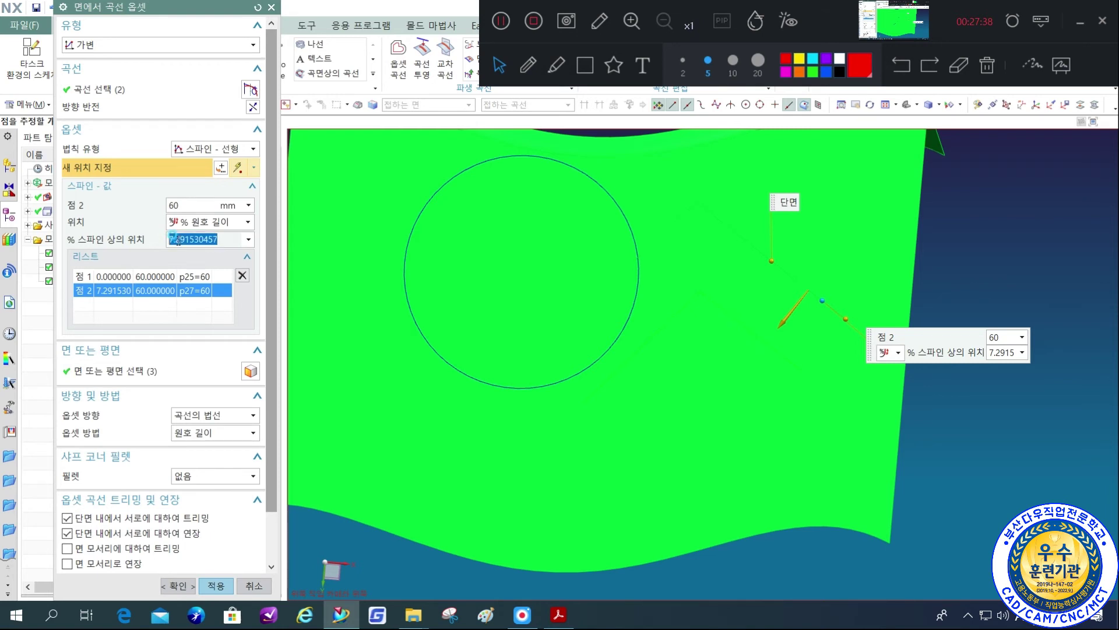
{"action": "type", "text": "20"}
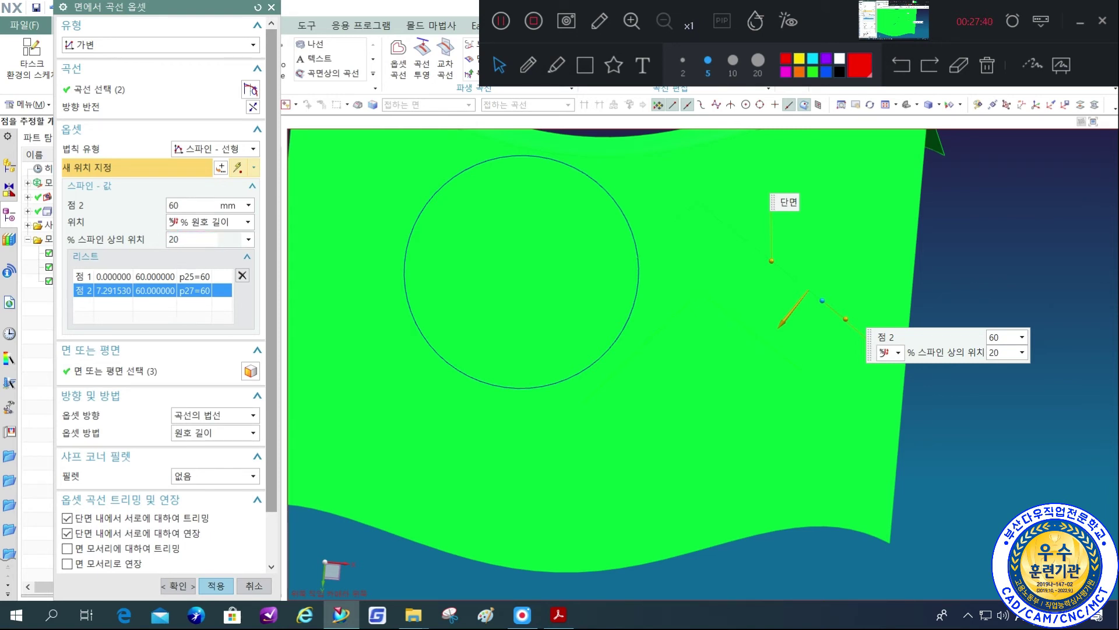
{"action": "key", "text": "Return"}
{"action": "left_click", "coordinate": [198, 205]}
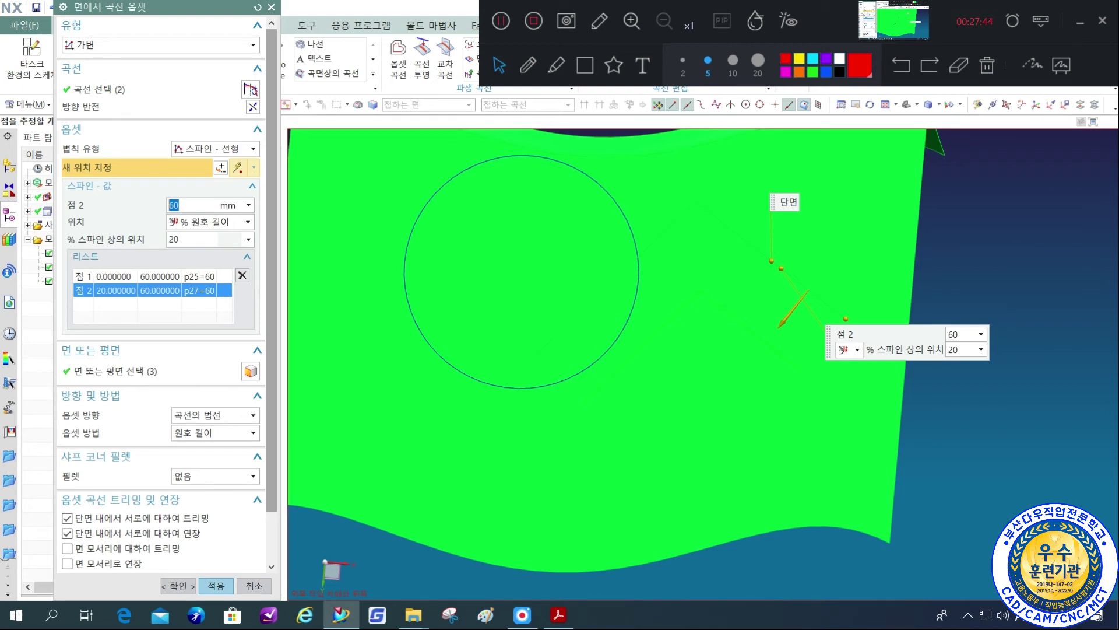
{"action": "key", "text": "Return"}
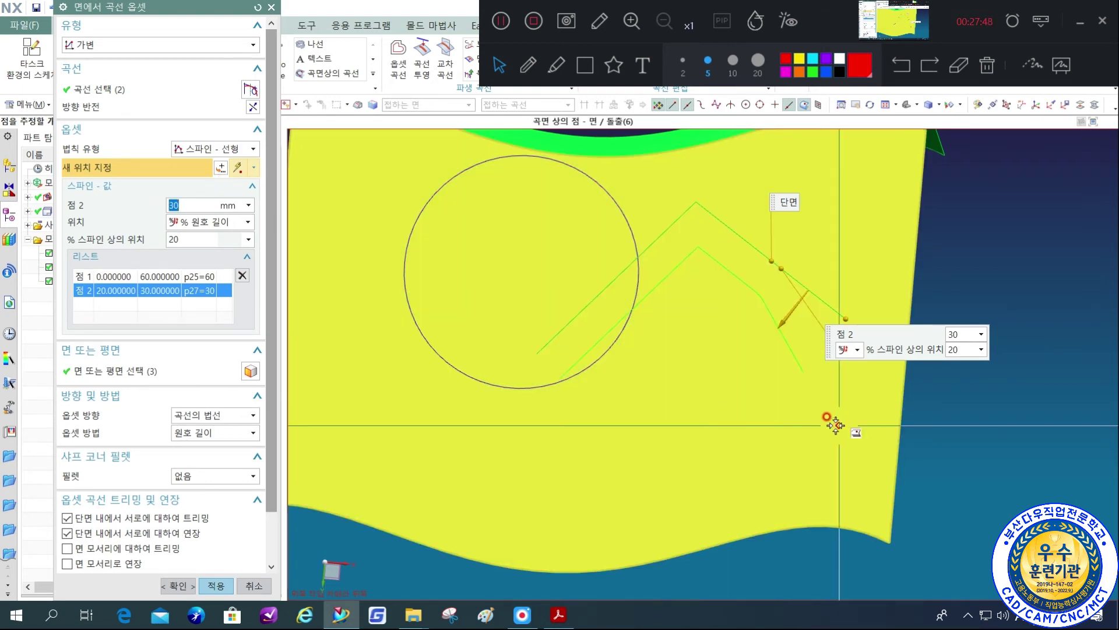
Zoom in on the V-shaped curve and change the model display from shaded to wireframe.
{"action": "scroll", "coordinate": [819, 401], "scroll_direction": "up", "scroll_amount": 1}
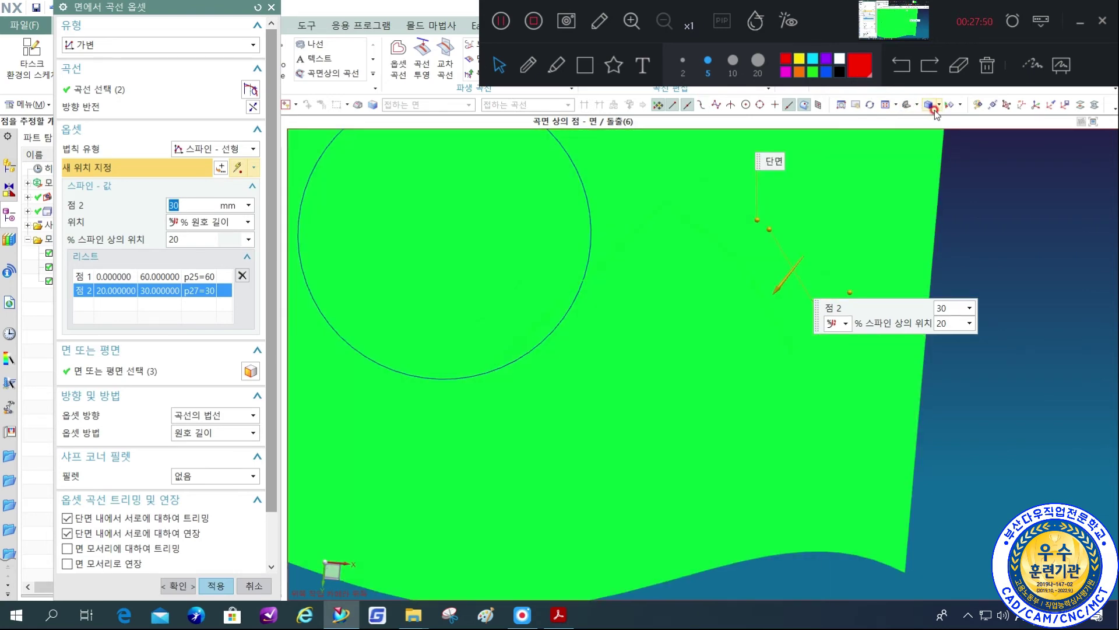
{"action": "left_click", "coordinate": [943, 111]}
{"action": "left_click", "coordinate": [946, 170]}
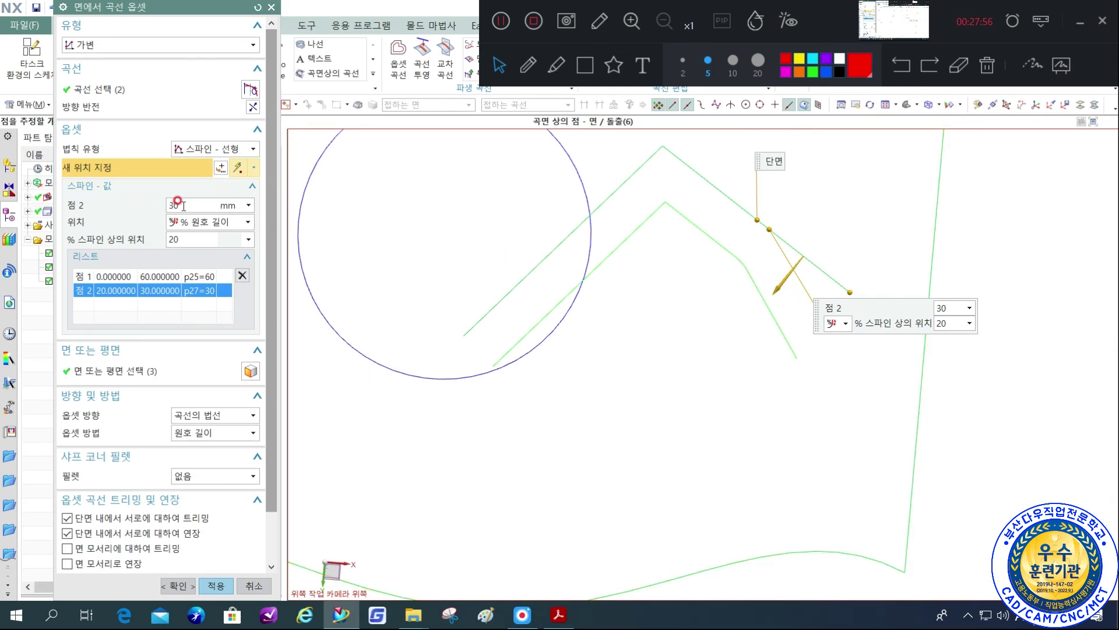
Add a third spine position on the V-shaped curve at 50% arc length with a 5 mm offset.
{"action": "left_click", "coordinate": [662, 225]}
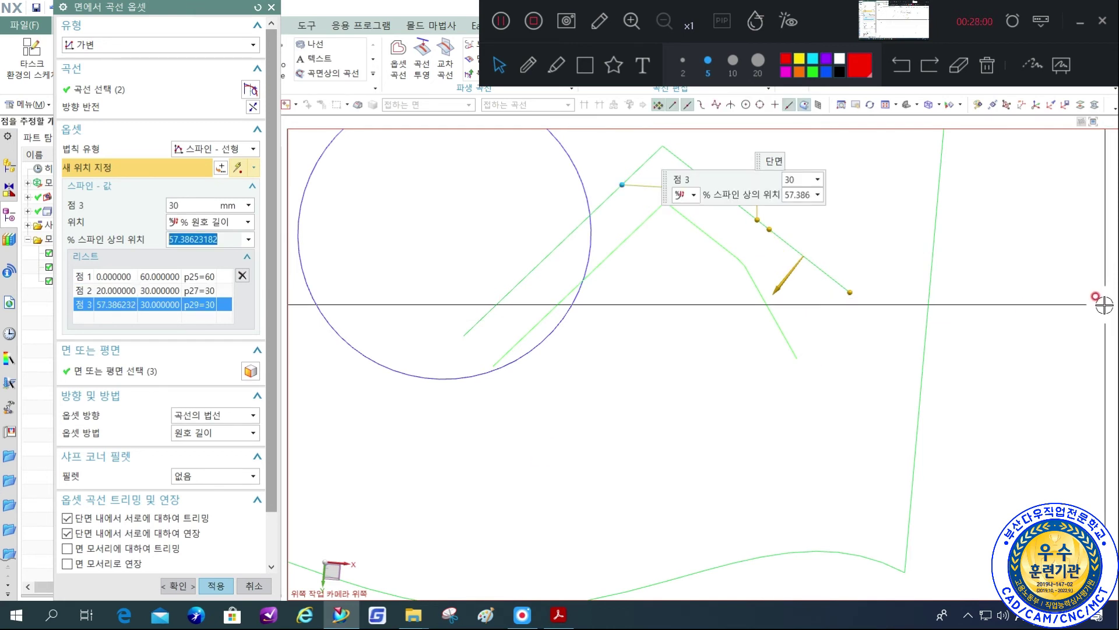
{"action": "left_click", "coordinate": [179, 236]}
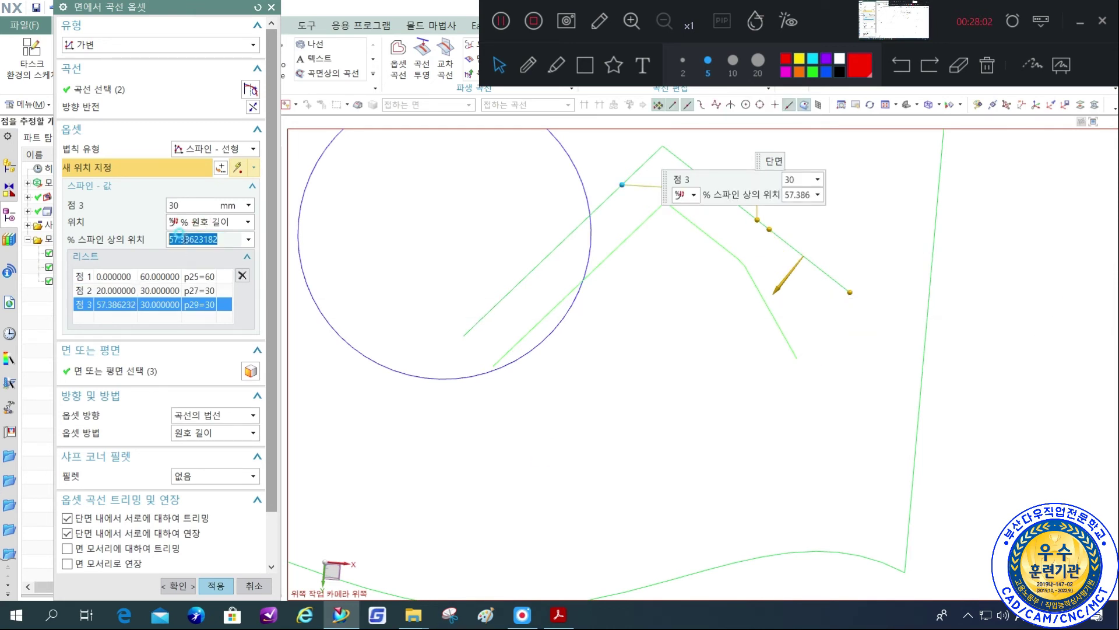
{"action": "type", "text": "50"}
{"action": "left_click", "coordinate": [179, 234]}
{"action": "left_click_drag", "start_coordinate": [184, 204], "coordinate": [144, 207]}
{"action": "type", "text": "5"}
{"action": "left_click", "coordinate": [141, 207]}
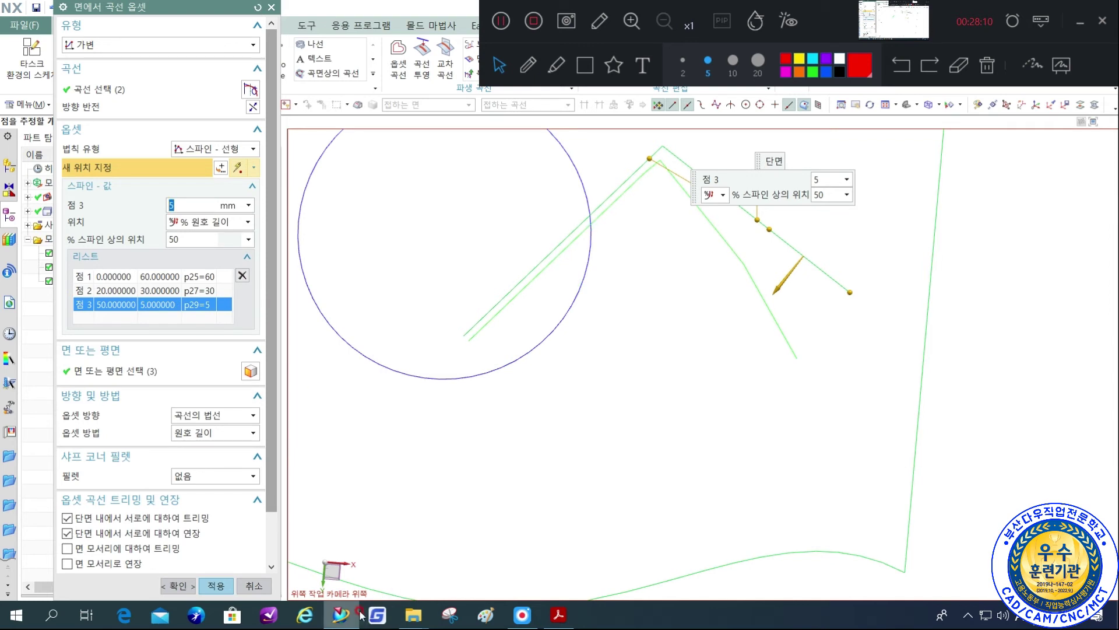
Add a fourth spine position at 70% arc length and set its offset to 10 mm.
{"action": "left_click", "coordinate": [583, 354]}
{"action": "left_click", "coordinate": [602, 264]}
{"action": "left_click", "coordinate": [465, 440]}
{"action": "left_click", "coordinate": [136, 229]}
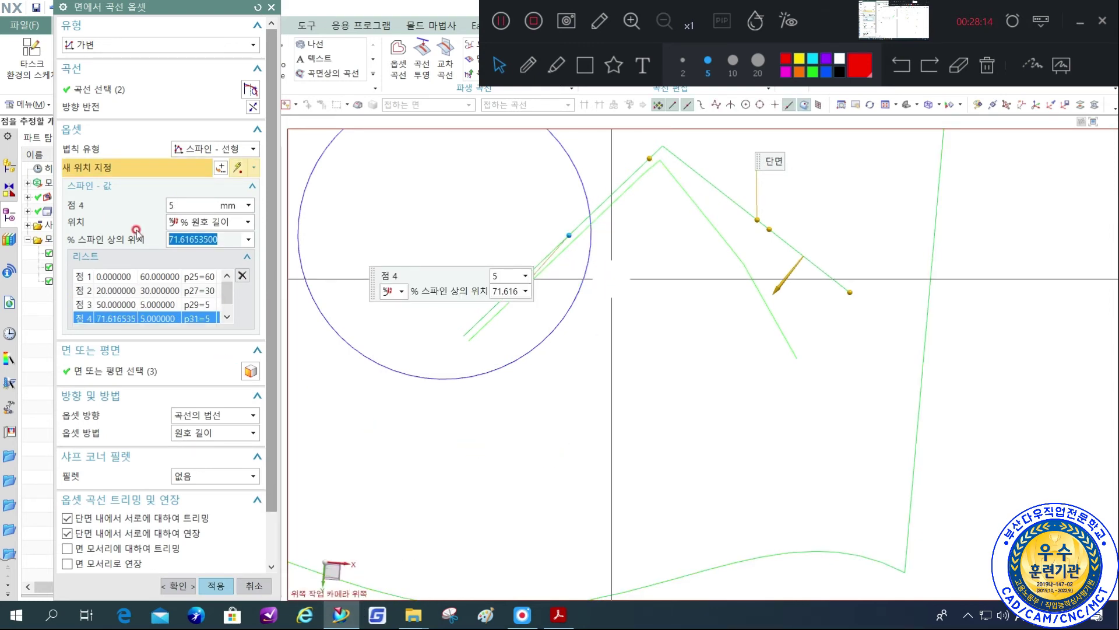
{"action": "type", "text": "70"}
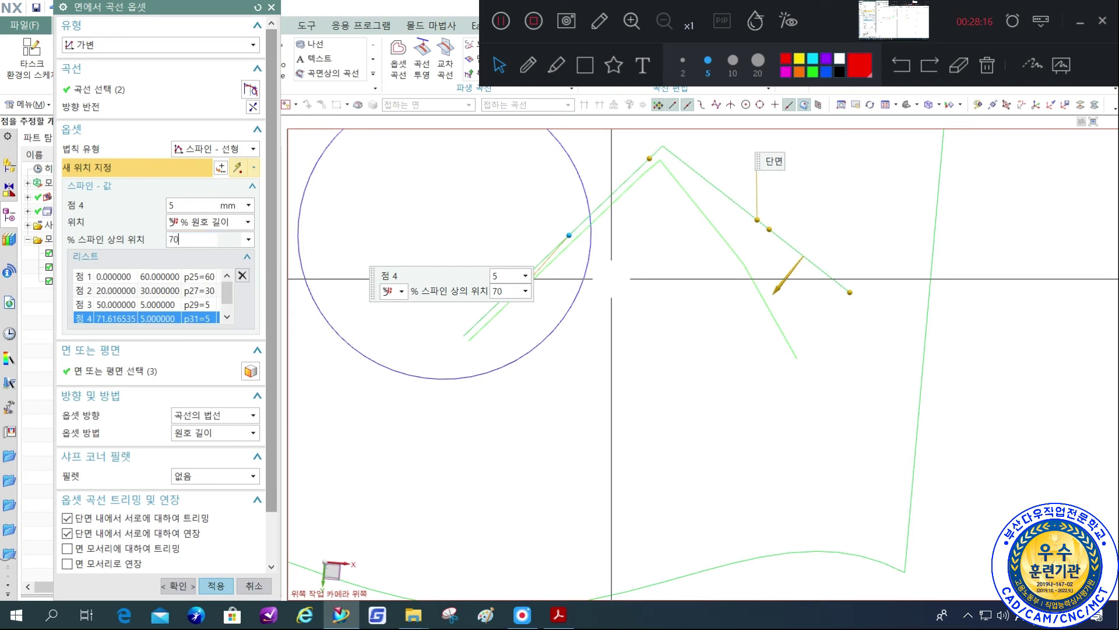
{"action": "left_click", "coordinate": [182, 234]}
{"action": "left_click", "coordinate": [184, 204]}
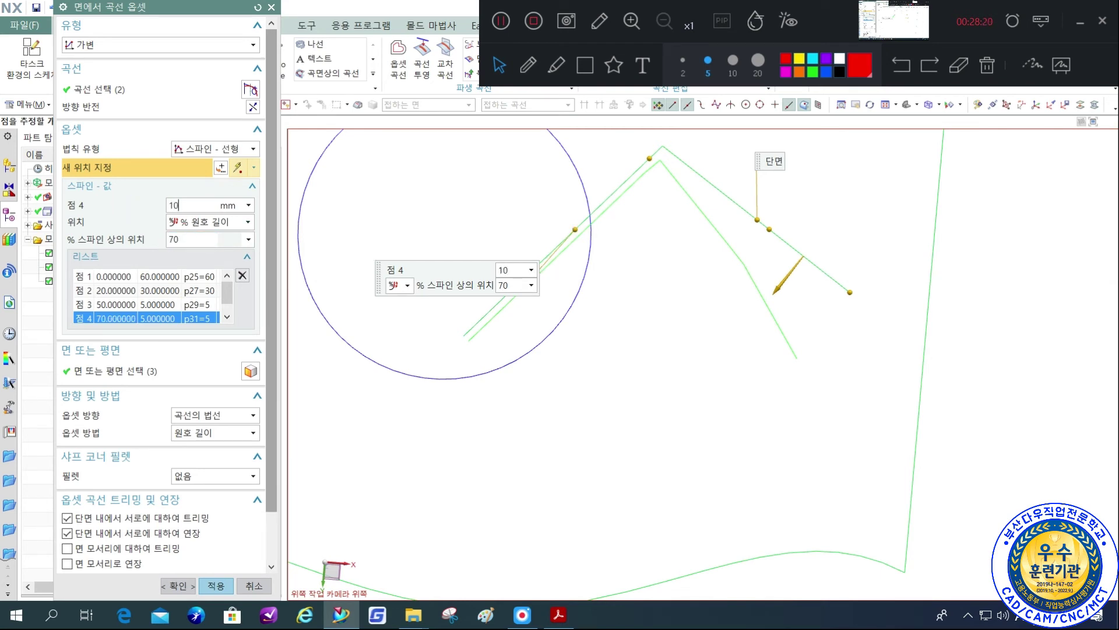
{"action": "key", "text": "Return"}
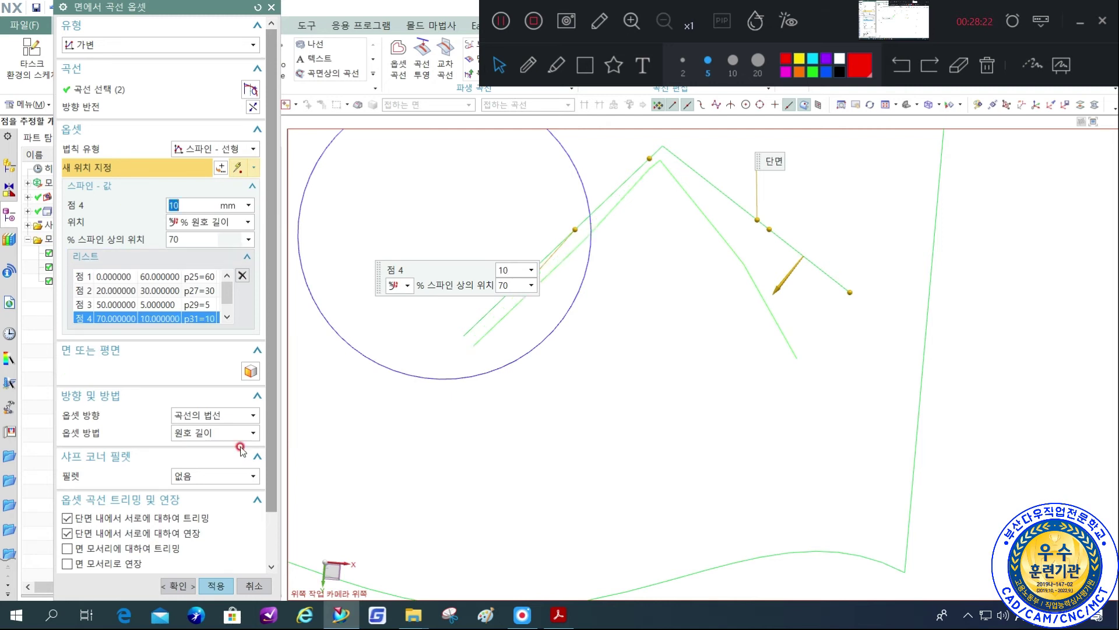
Add a fifth spine position at the 100% end with a 50 mm offset and accept the variable curve offset.
{"action": "left_click", "coordinate": [506, 410]}
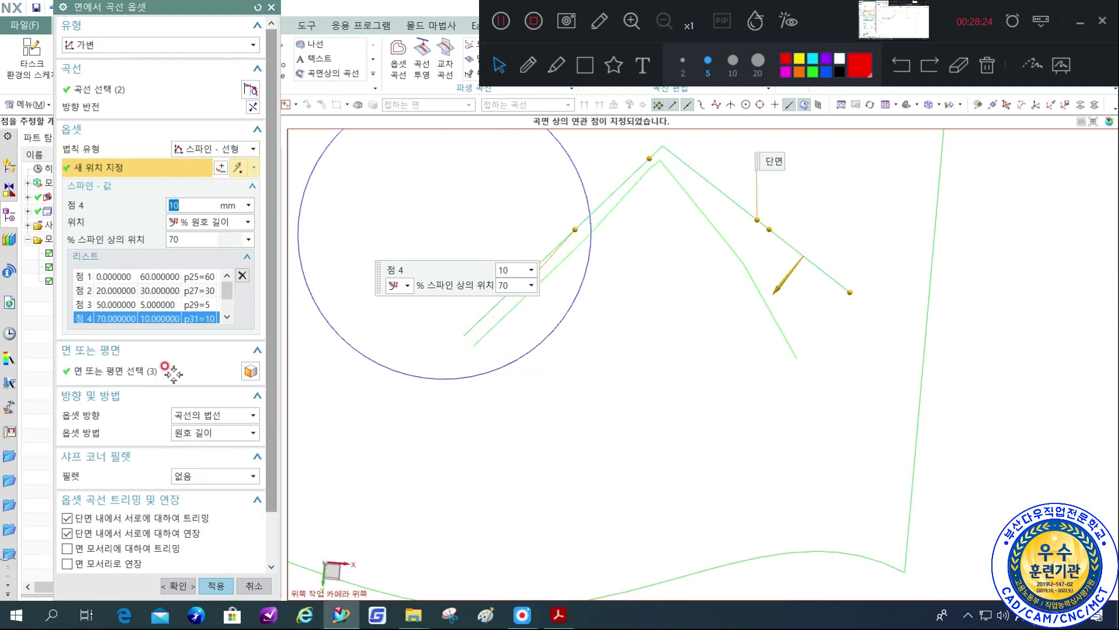
{"action": "left_click", "coordinate": [186, 239]}
{"action": "left_click", "coordinate": [188, 204]}
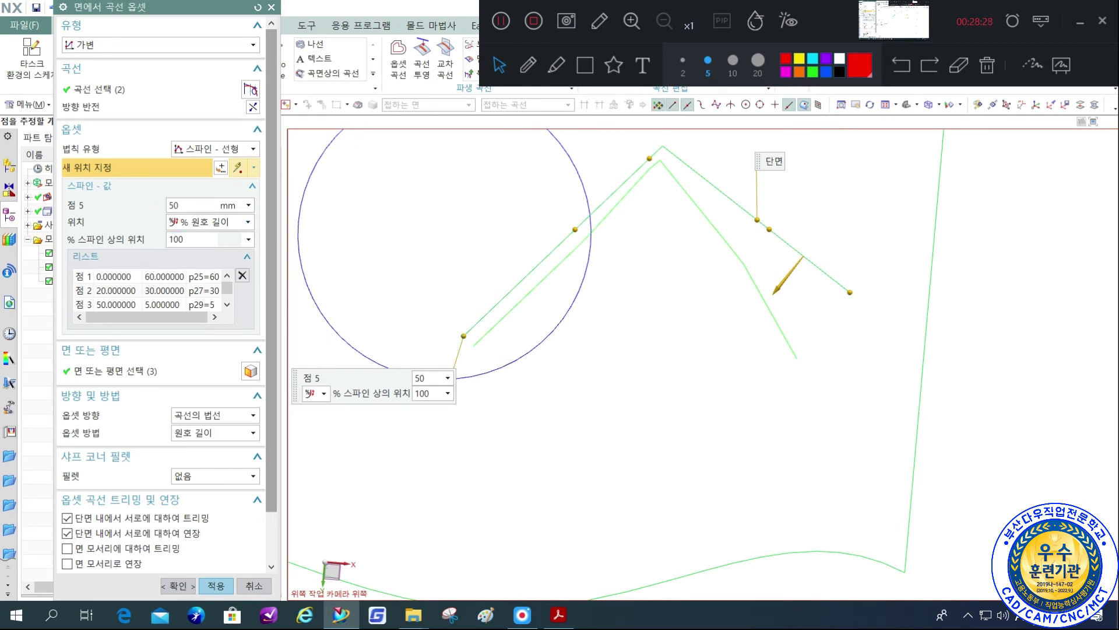
{"action": "left_click", "coordinate": [158, 210]}
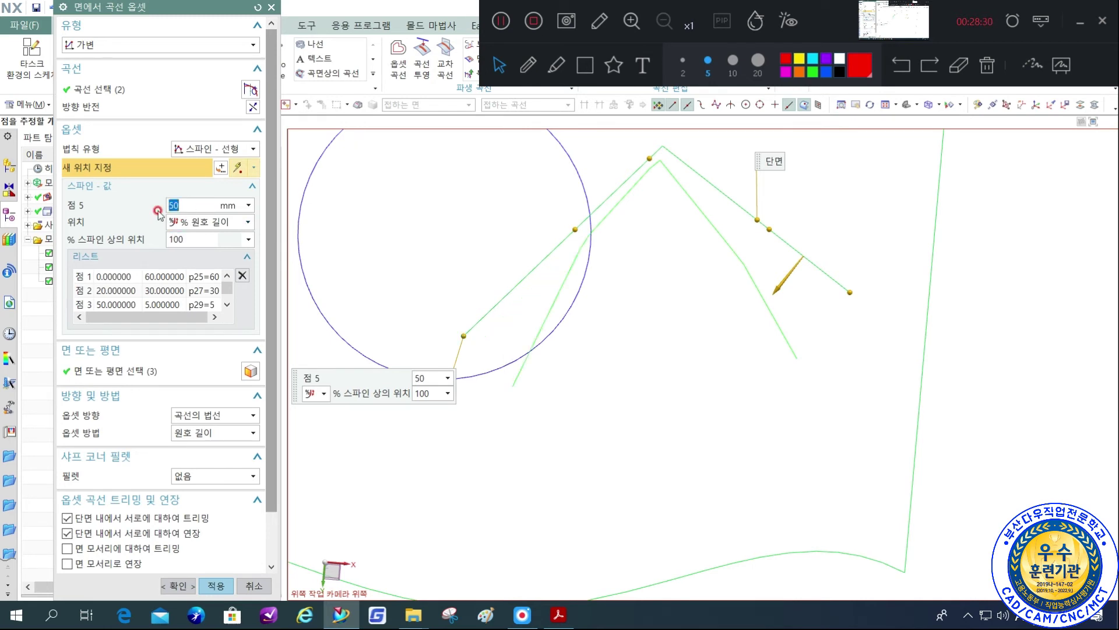
{"action": "left_click", "coordinate": [175, 586]}
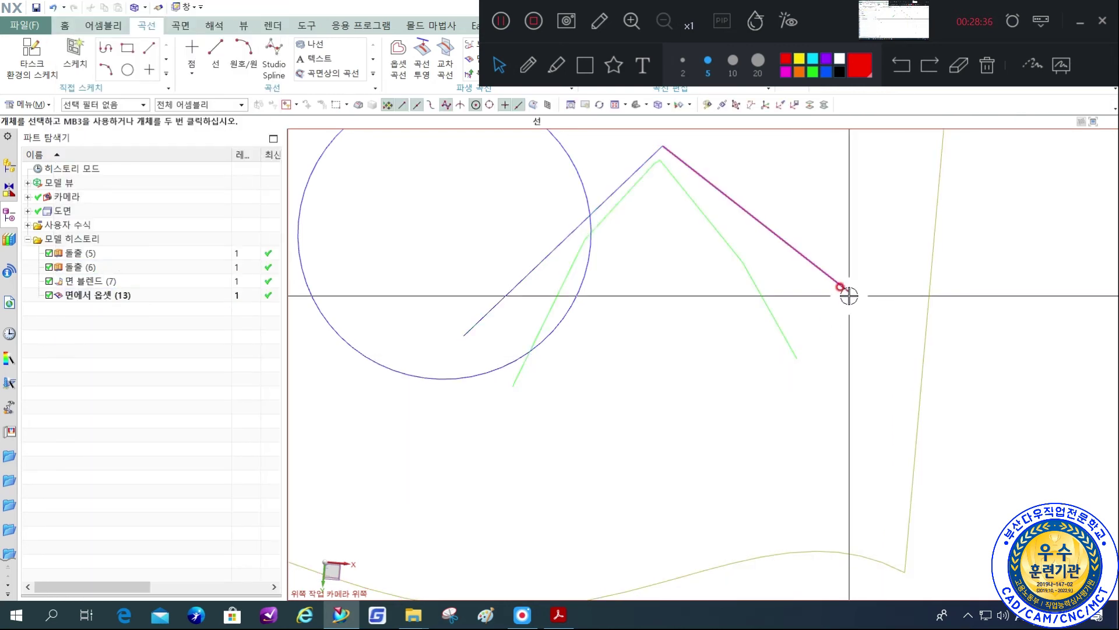
Reopen the finished offset-in-face feature and review its listed spine positions and law type options.
{"action": "double_click", "coordinate": [102, 297]}
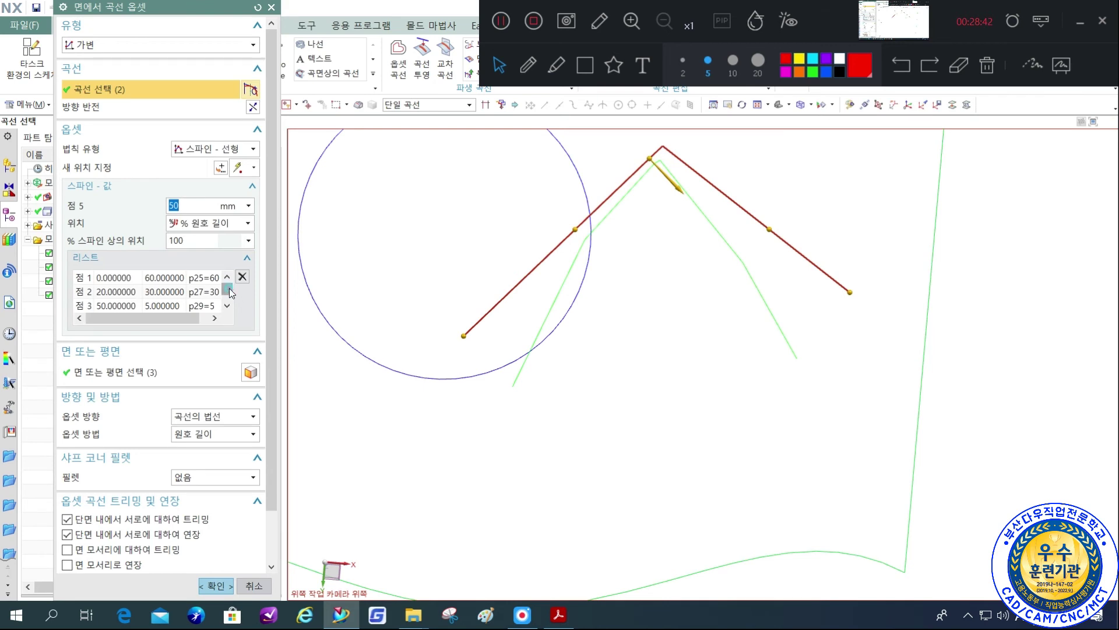
{"action": "scroll", "coordinate": [229, 292], "scroll_direction": "down", "scroll_amount": 1}
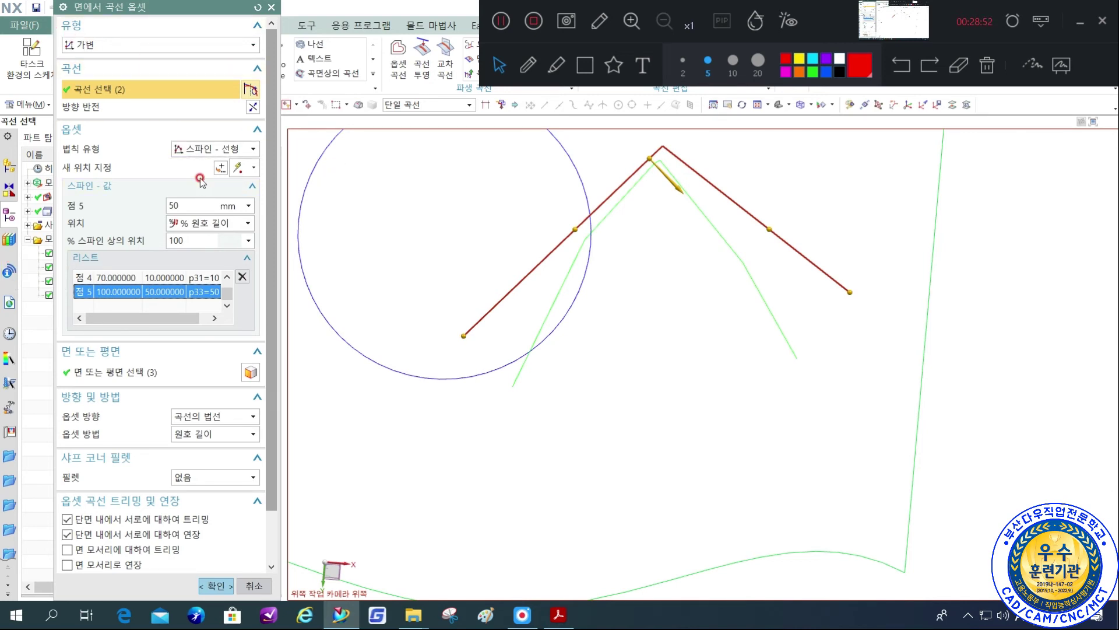
{"action": "left_click", "coordinate": [209, 150]}
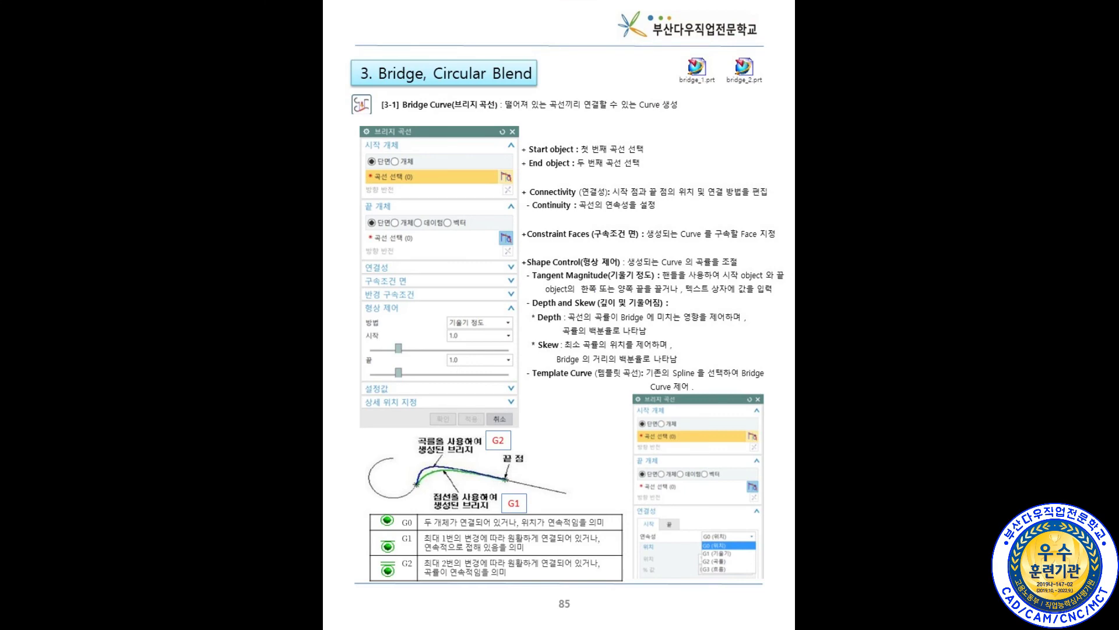
Leave the Bridge Curve reference page for bridge_1.prt in NX and examine the two separate curved sheets.
{"action": "key", "text": "Escape"}
{"action": "scroll", "coordinate": [520, 412], "scroll_direction": "down", "scroll_amount": 2}
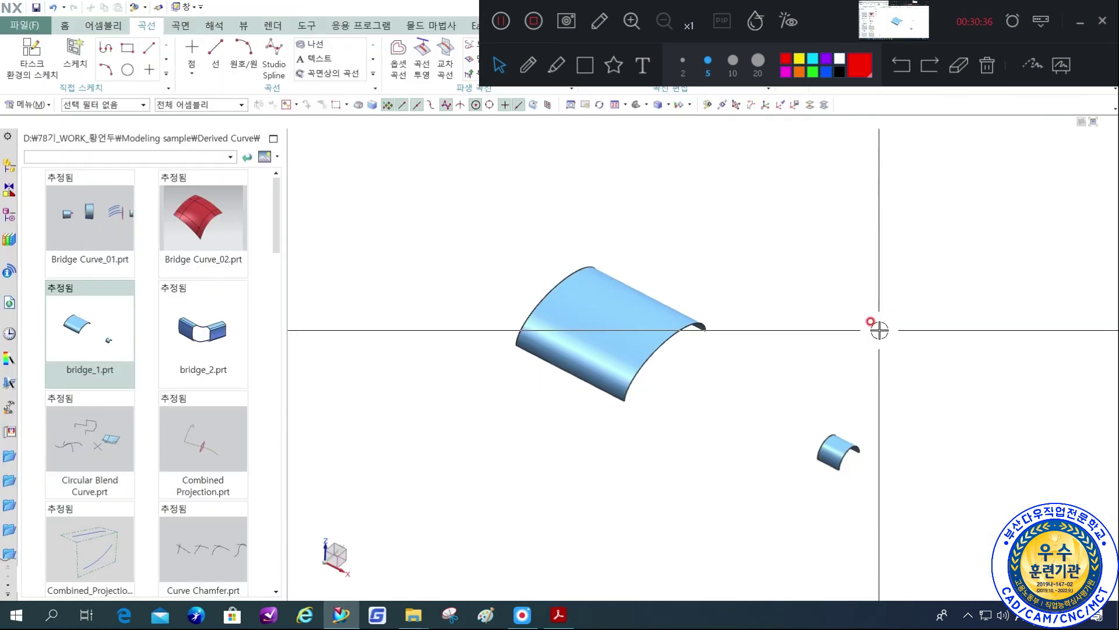
{"action": "left_click_drag", "start_coordinate": [784, 16], "coordinate": [801, 120]}
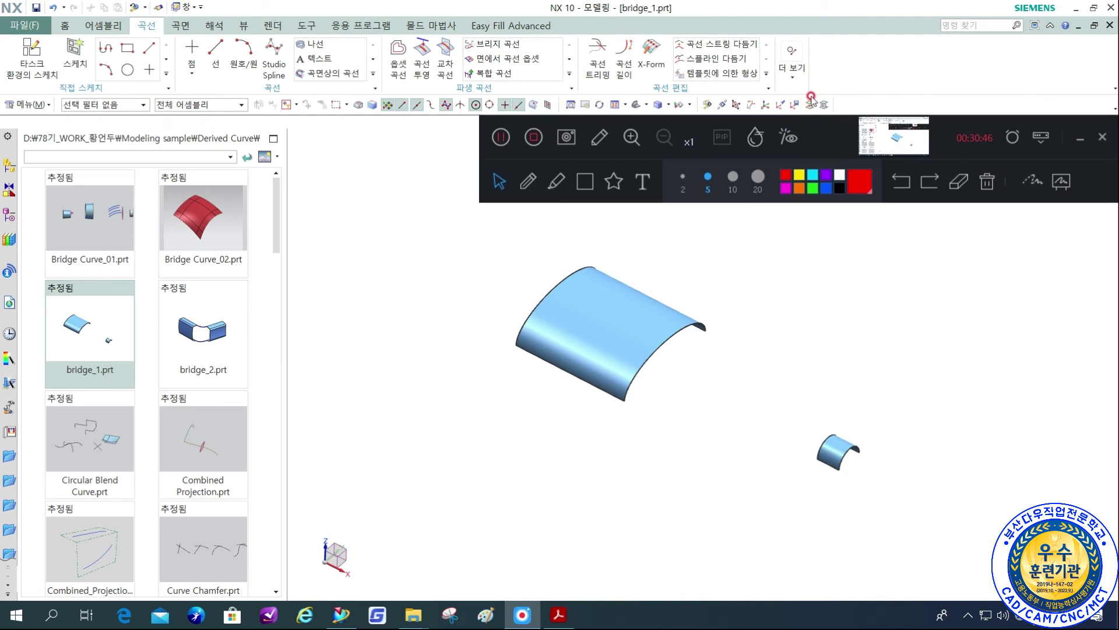
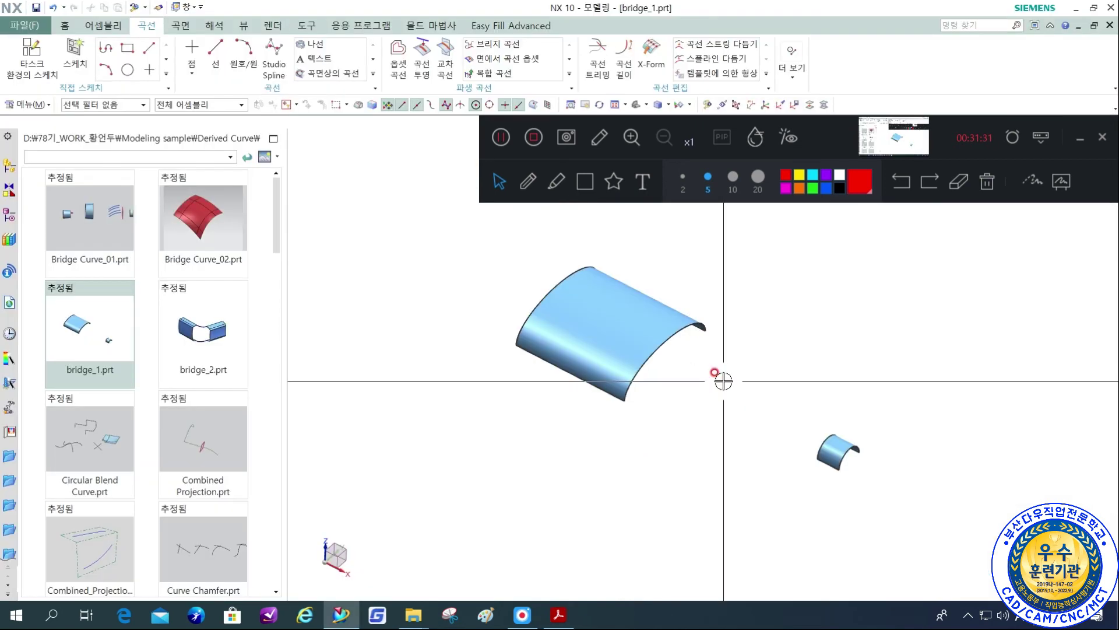
{"action": "middle_click_drag", "start_coordinate": [719, 375], "coordinate": [612, 382]}
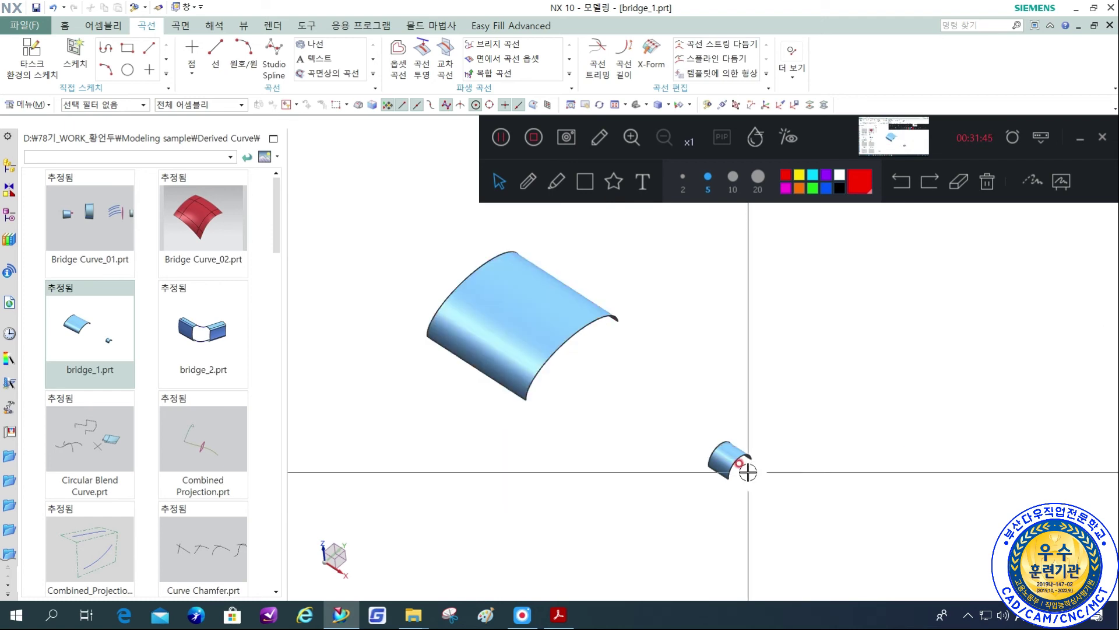
{"action": "middle_click_drag", "start_coordinate": [726, 479], "coordinate": [750, 482]}
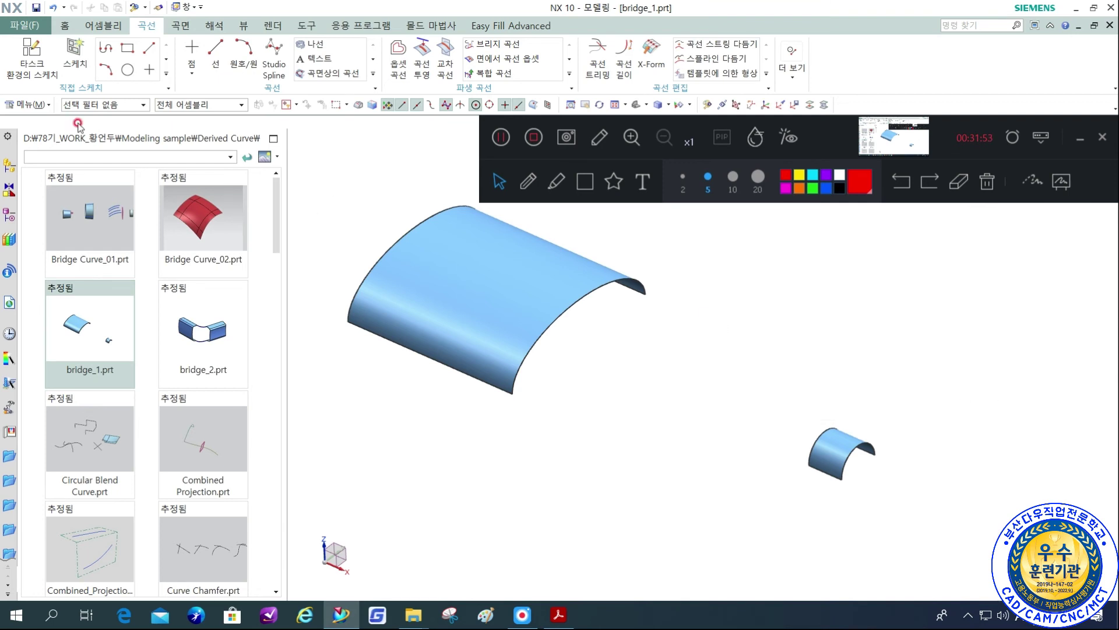
Start a Through Curves (곡선 통과) surface and define the large sheet's edge facing the small sheet as the first section.
{"action": "left_click", "coordinate": [180, 27]}
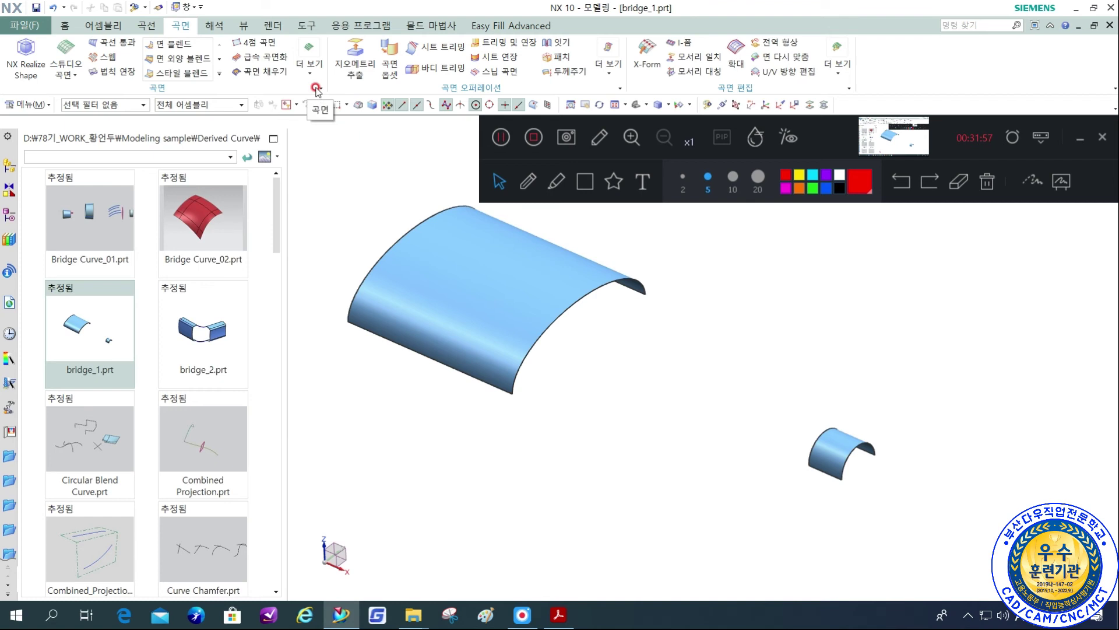
{"action": "left_click", "coordinate": [127, 46]}
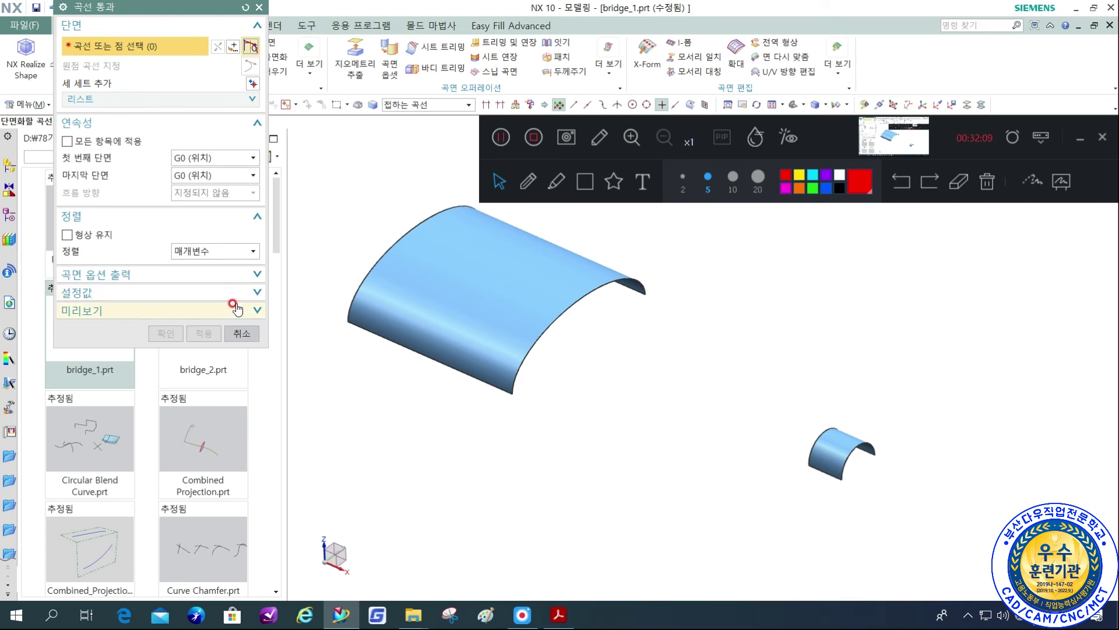
{"action": "left_click", "coordinate": [517, 385]}
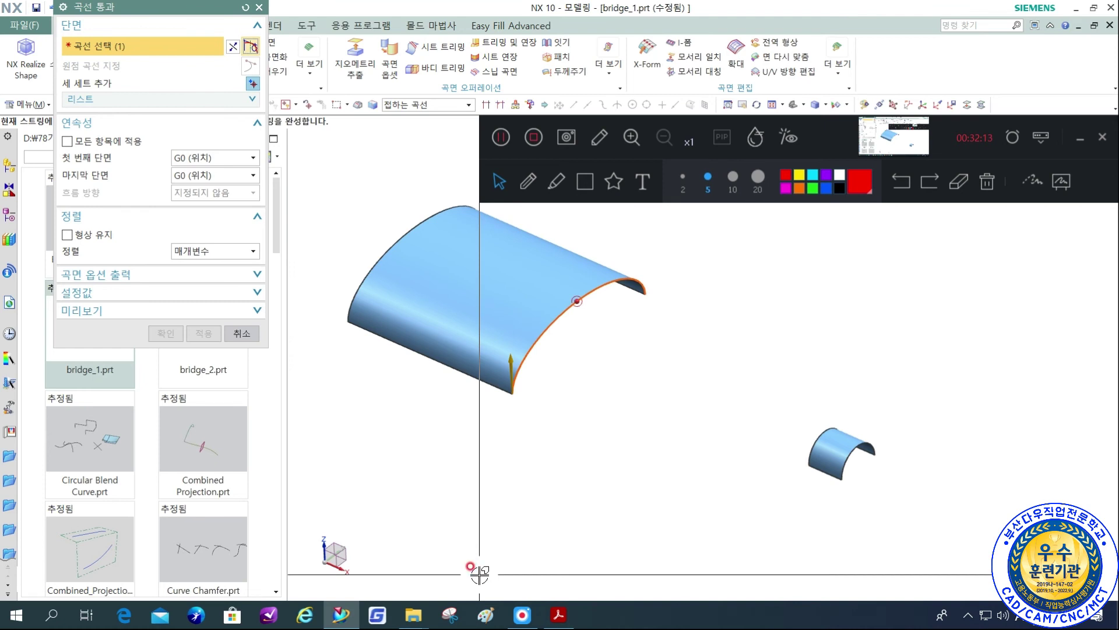
{"action": "middle_click", "coordinate": [649, 461]}
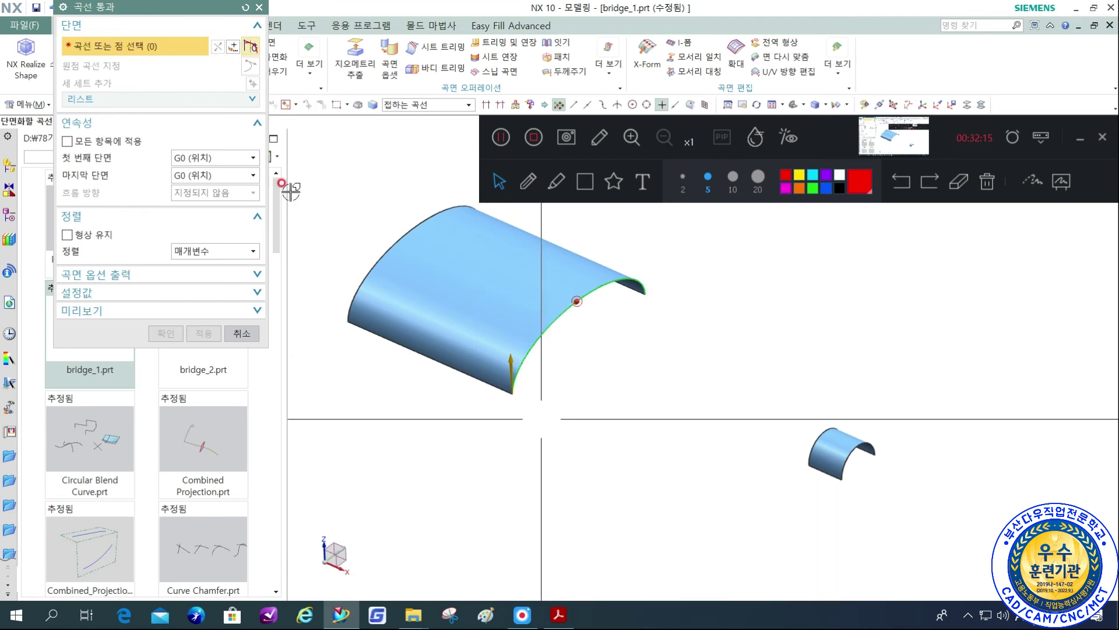
Check the section list, add the small sheet's facing edge as the second section, and inspect the surface preview between the sheets.
{"action": "left_click", "coordinate": [103, 101]}
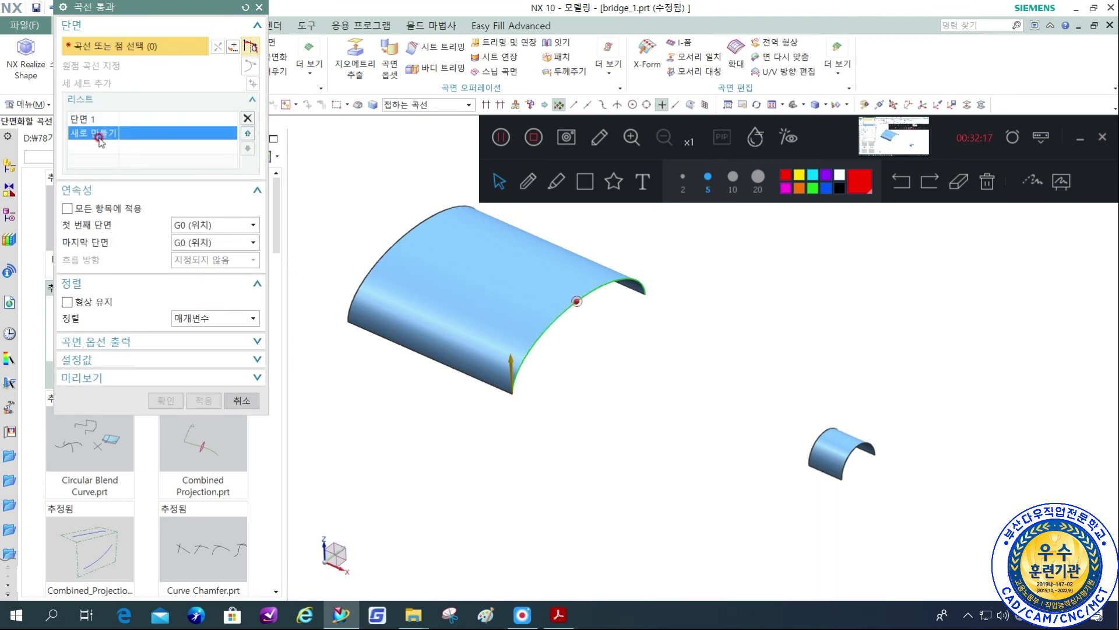
{"action": "left_click", "coordinate": [87, 120]}
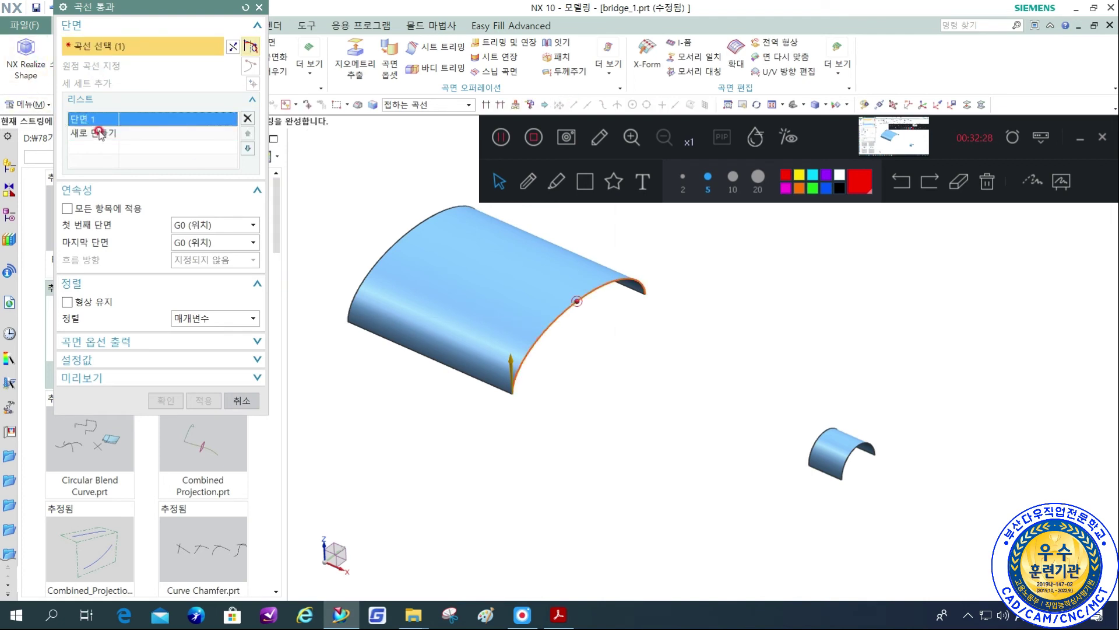
{"action": "left_click", "coordinate": [99, 133]}
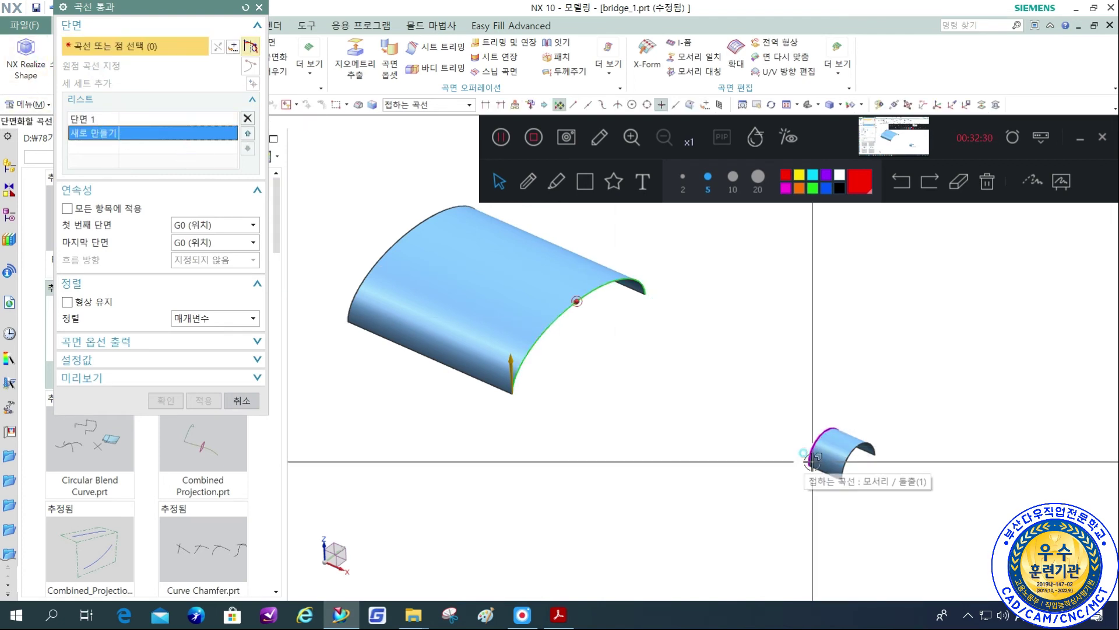
{"action": "left_click", "coordinate": [812, 460]}
{"action": "middle_click_drag", "start_coordinate": [753, 473], "coordinate": [785, 500]}
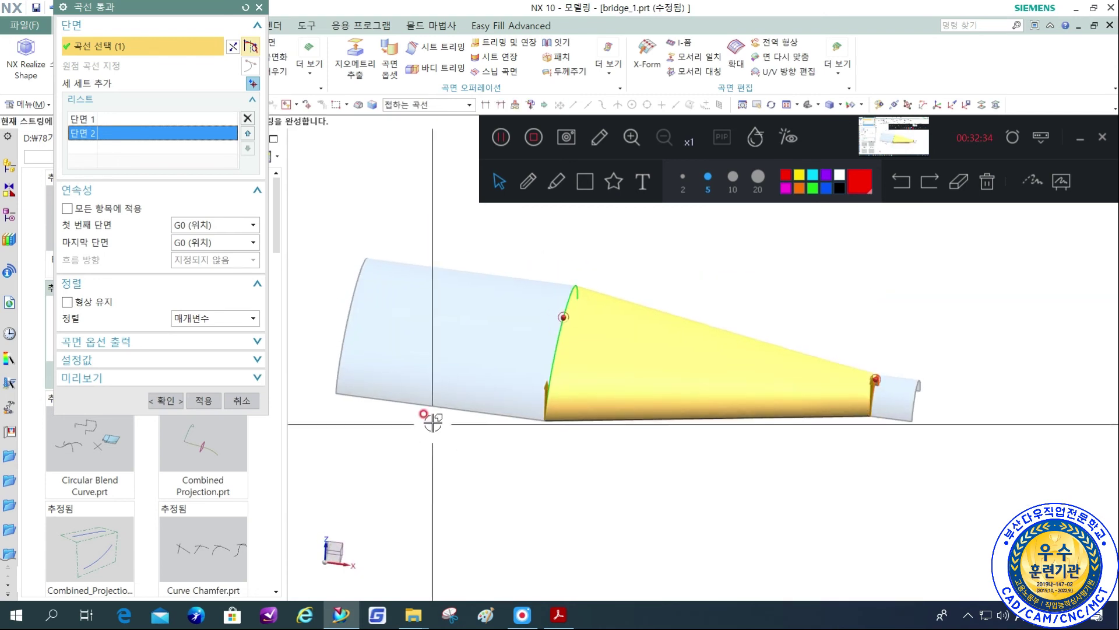
{"action": "scroll", "coordinate": [872, 430], "scroll_direction": "up", "scroll_amount": 5}
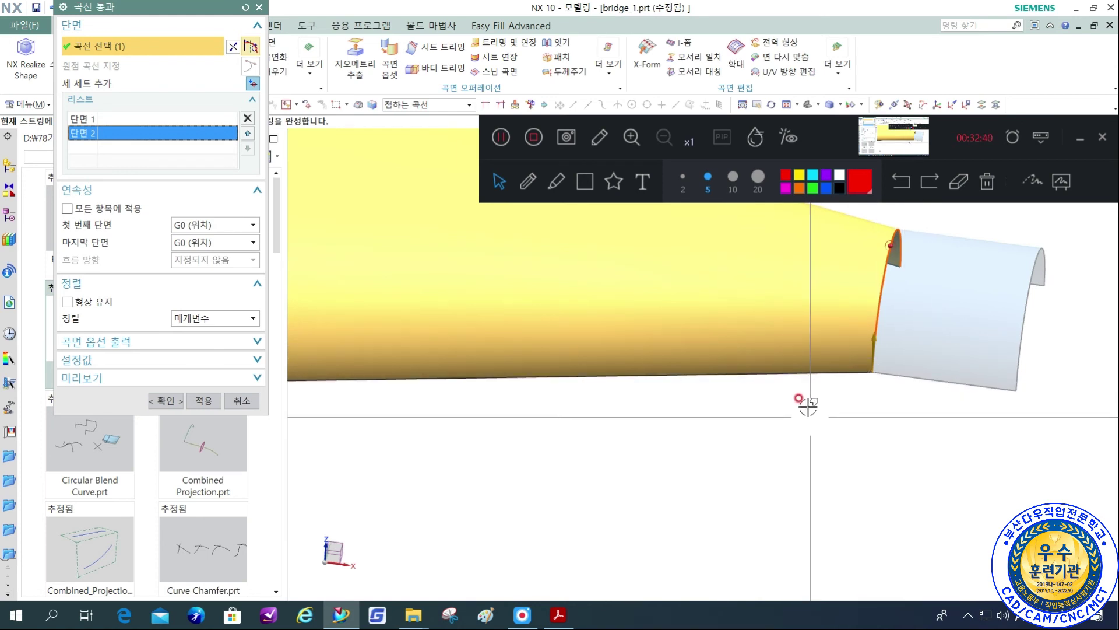
{"action": "scroll", "coordinate": [807, 406], "scroll_direction": "down", "scroll_amount": 5}
{"action": "middle_click_drag", "start_coordinate": [702, 509], "coordinate": [662, 353]}
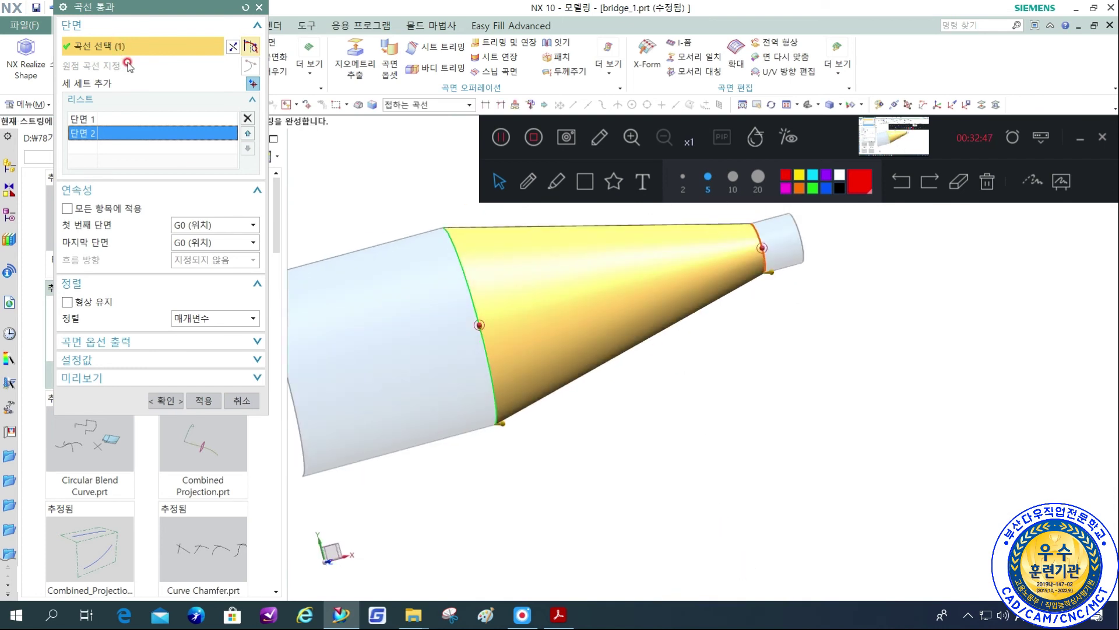
Set both section continuities to G1 (기울기), with the large sheet as the first face and the small sheet as the last face.
{"action": "left_click", "coordinate": [221, 227]}
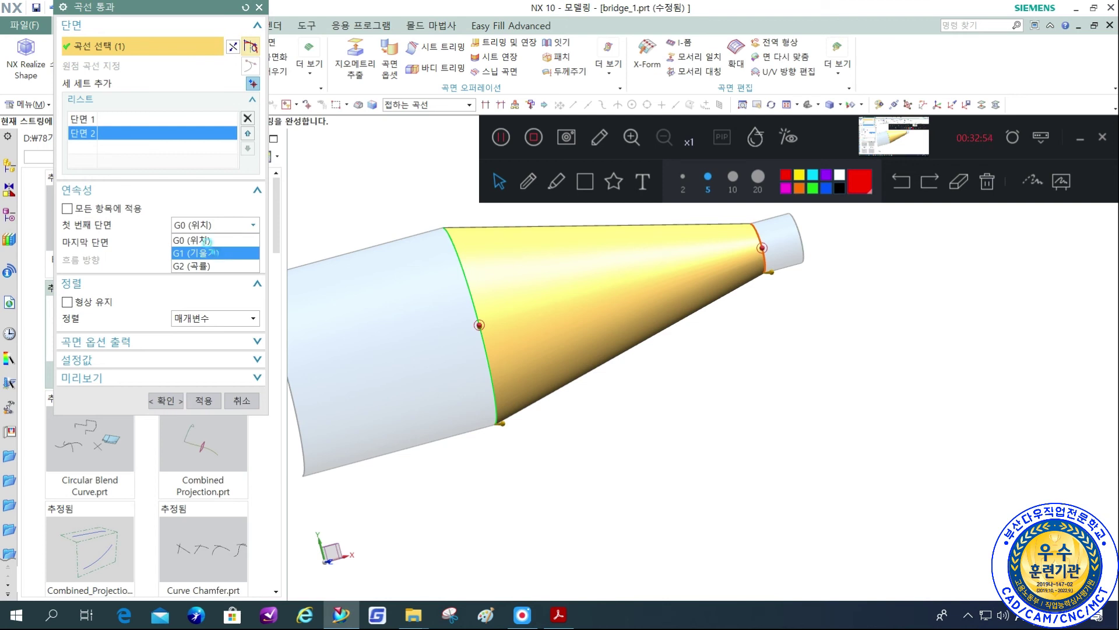
{"action": "left_click", "coordinate": [210, 253]}
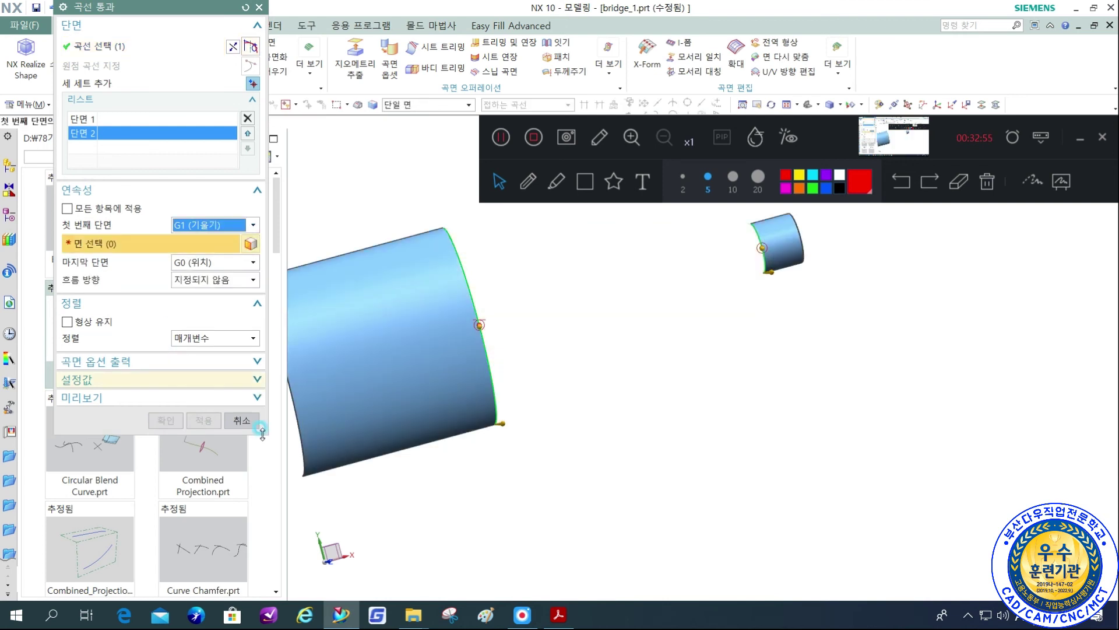
{"action": "left_click", "coordinate": [215, 263]}
{"action": "left_click", "coordinate": [209, 291]}
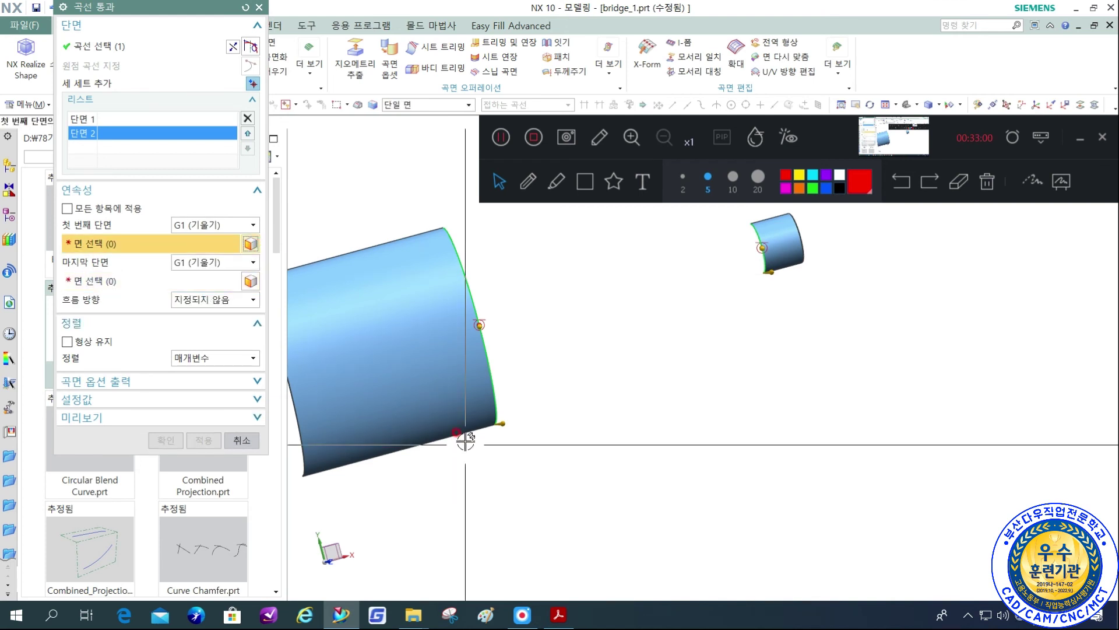
{"action": "left_click", "coordinate": [475, 401]}
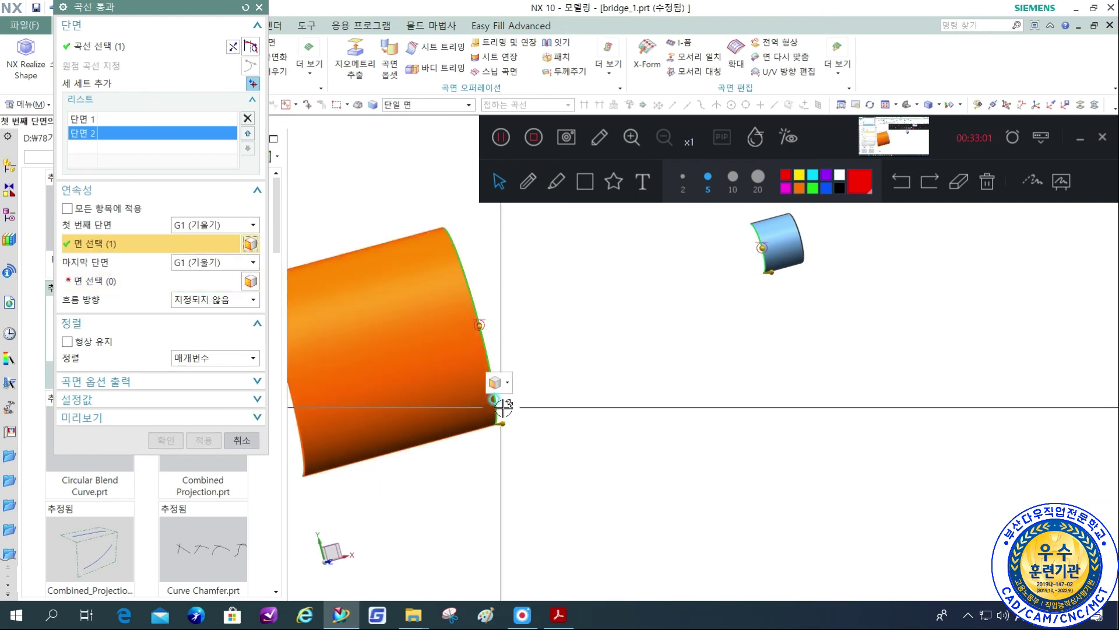
{"action": "left_click", "coordinate": [251, 281]}
{"action": "left_click", "coordinate": [784, 256]}
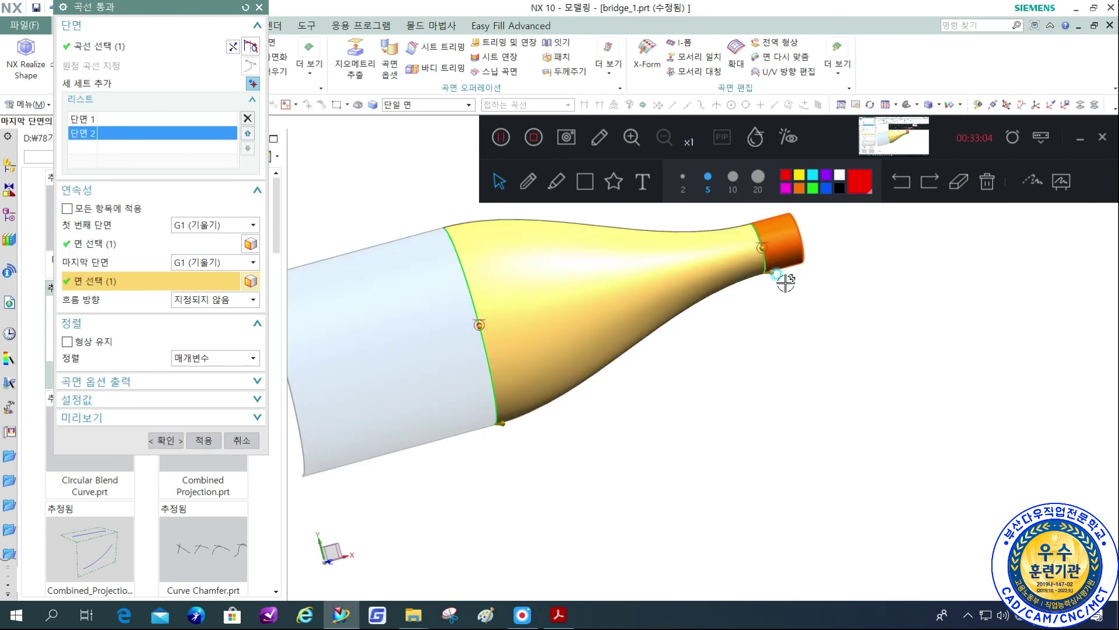
{"action": "middle_click_drag", "start_coordinate": [740, 412], "coordinate": [824, 387]}
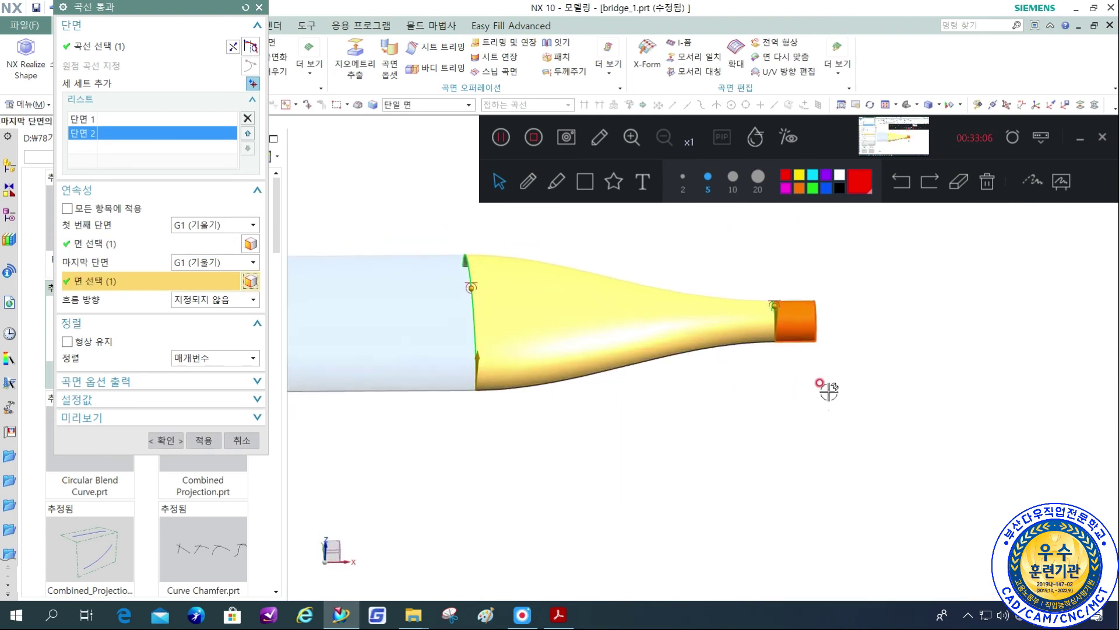
{"action": "middle_click_drag", "start_coordinate": [731, 397], "coordinate": [722, 420]}
Return the first and last section continuity to G0 (위치) to compare the surface shape.
{"action": "left_click", "coordinate": [241, 226]}
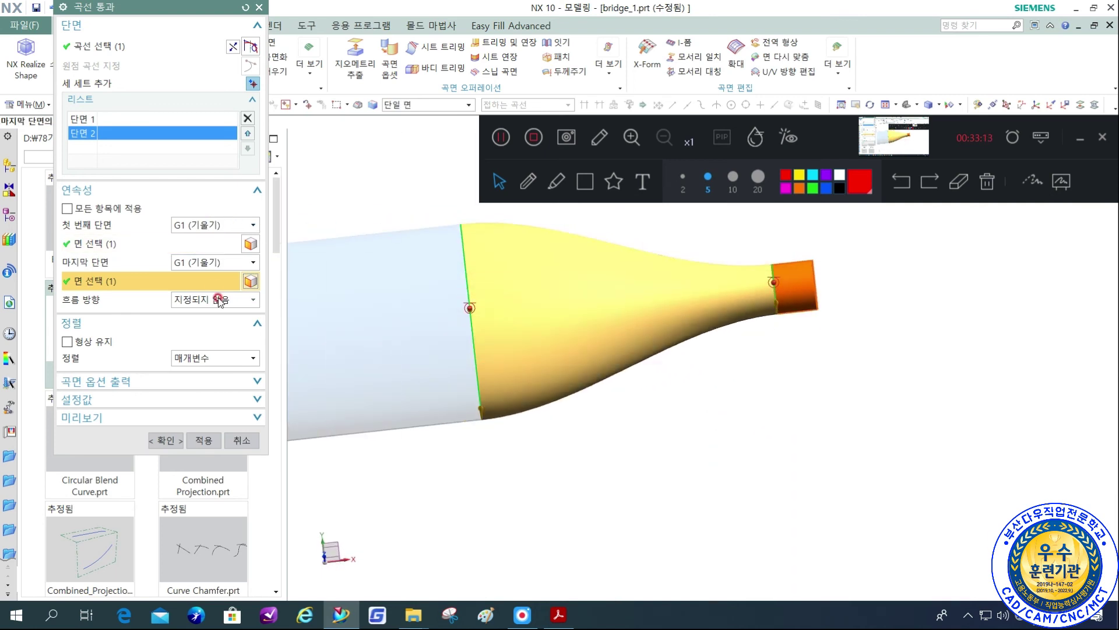
{"action": "left_click", "coordinate": [203, 226]}
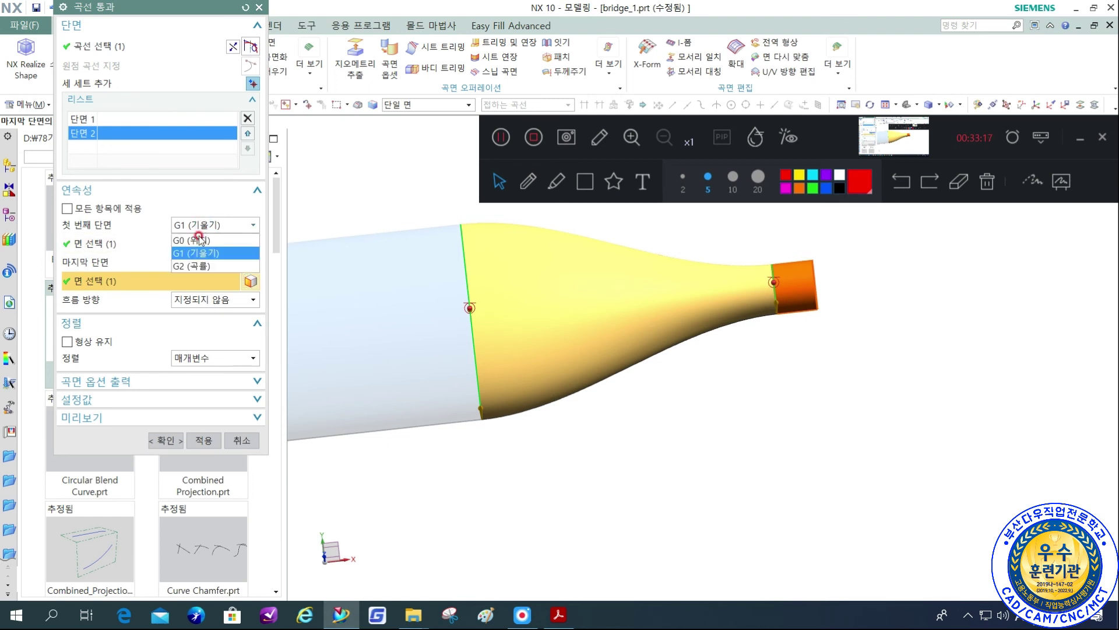
{"action": "left_click", "coordinate": [198, 243]}
{"action": "left_click", "coordinate": [198, 244]}
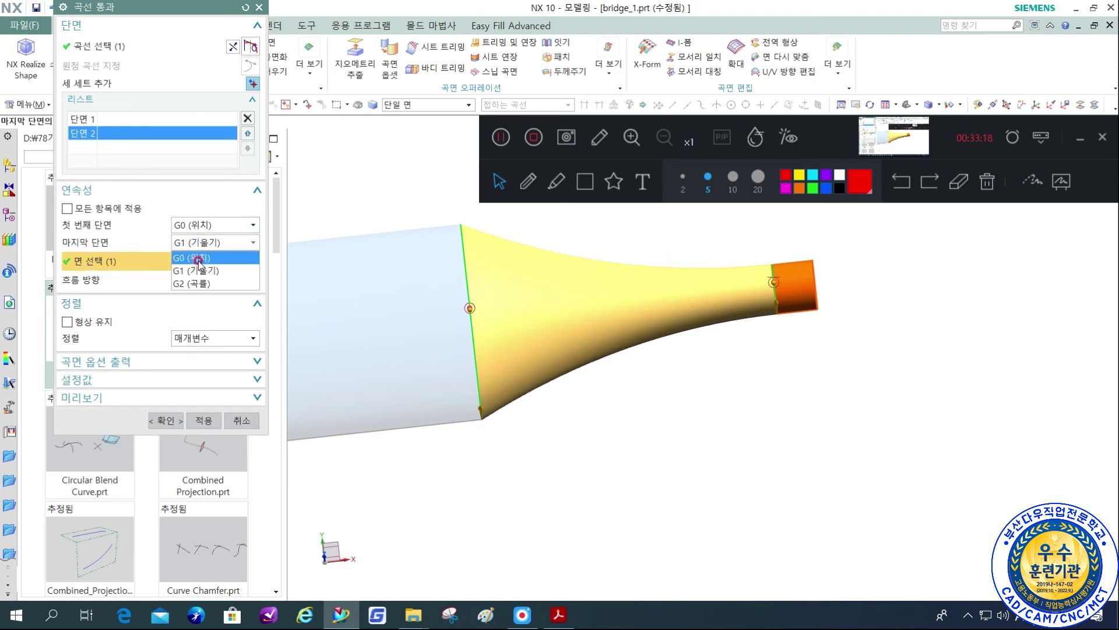
{"action": "left_click", "coordinate": [198, 259]}
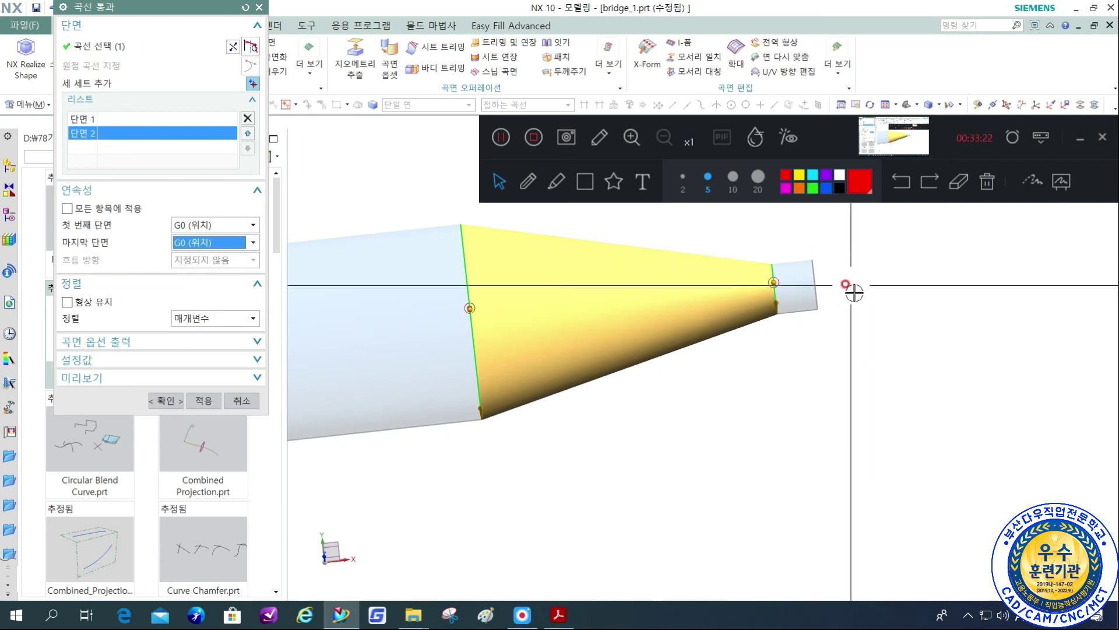
Set the first section's continuity to G1 (기울기) against the large sheet and check its section curve and constraint face.
{"action": "left_click", "coordinate": [211, 226]}
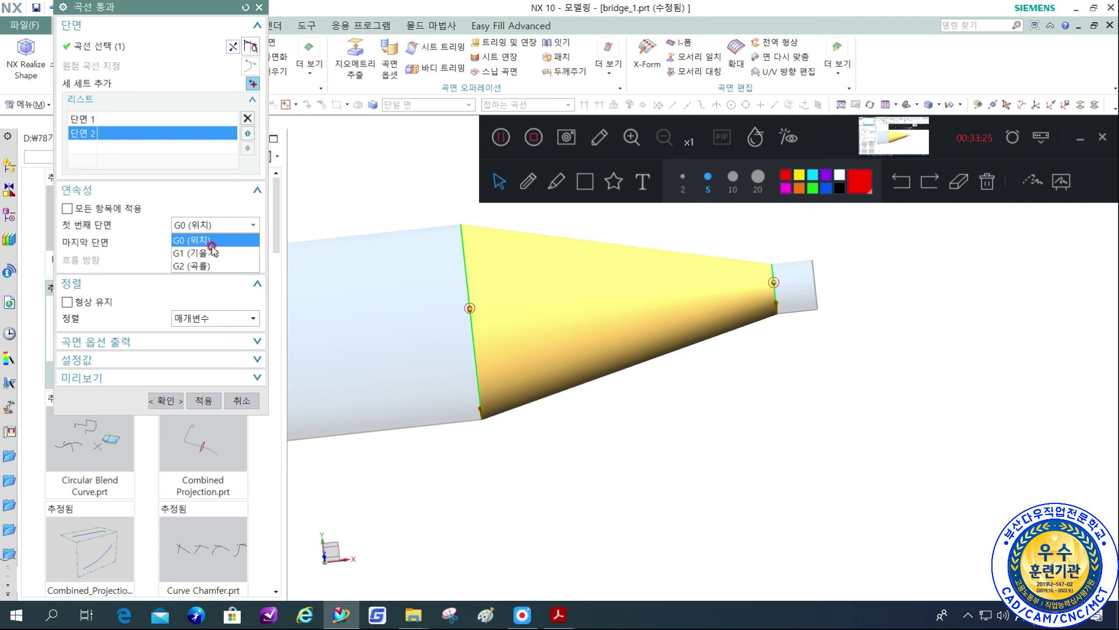
{"action": "left_click", "coordinate": [215, 254]}
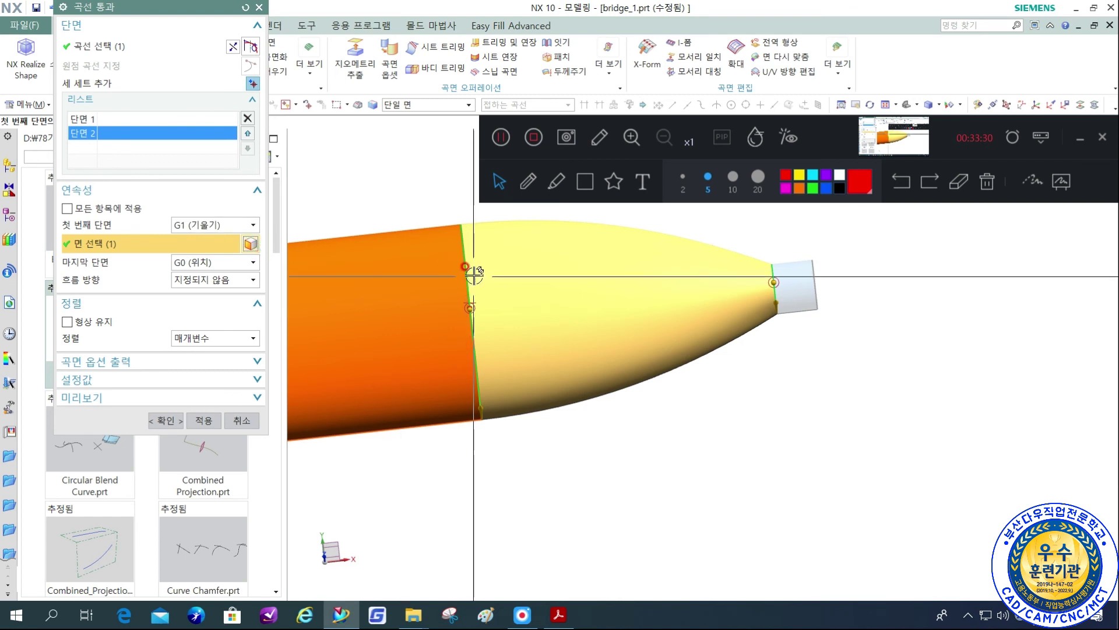
{"action": "left_click", "coordinate": [82, 119]}
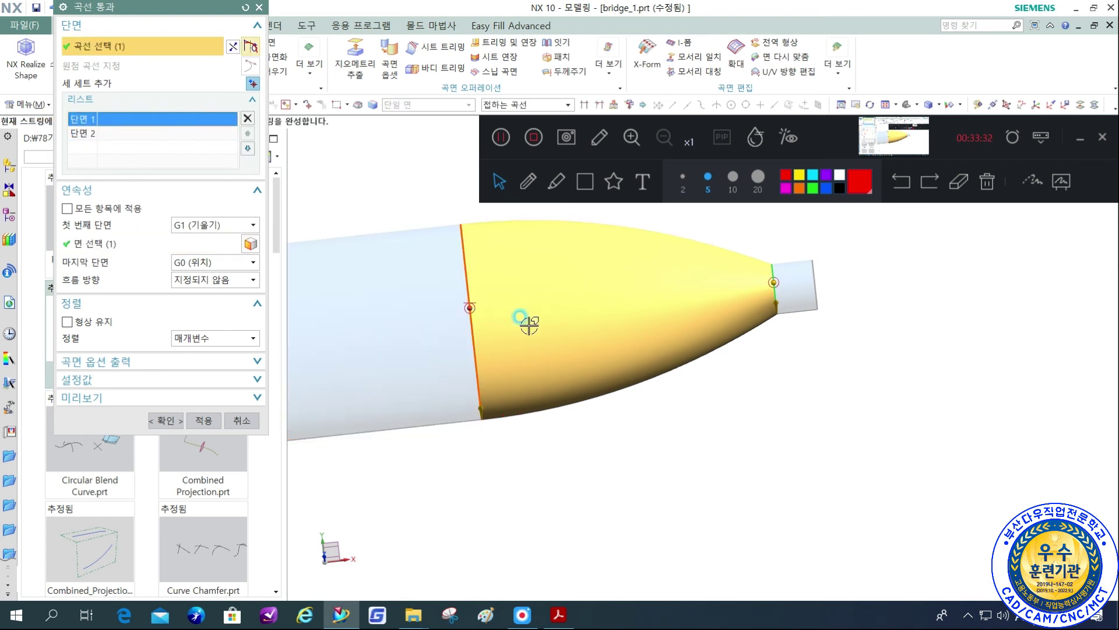
{"action": "left_click", "coordinate": [252, 249]}
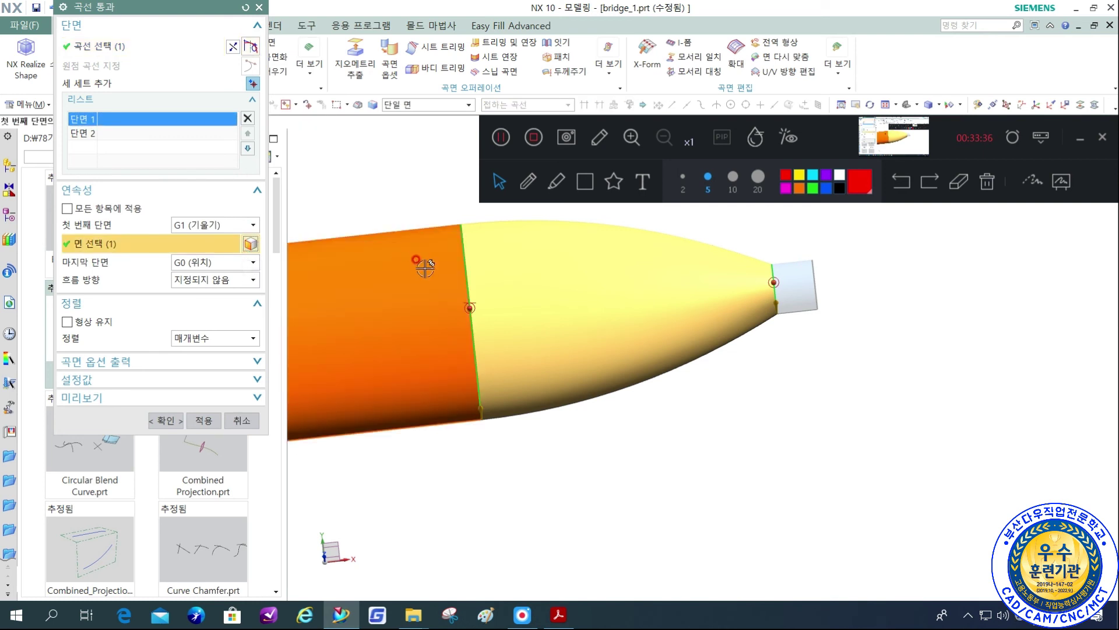
Set the last section's continuity to G1 (기울기) against the small sheet and create the Through Curves surface.
{"action": "left_click", "coordinate": [235, 268]}
{"action": "left_click", "coordinate": [225, 289]}
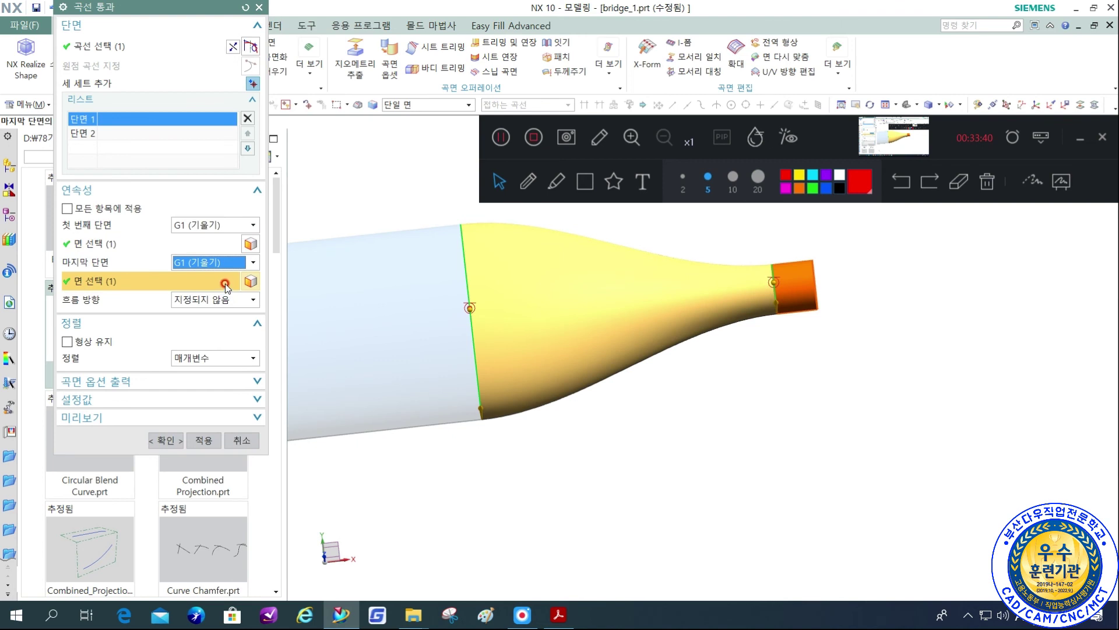
{"action": "left_click", "coordinate": [262, 292]}
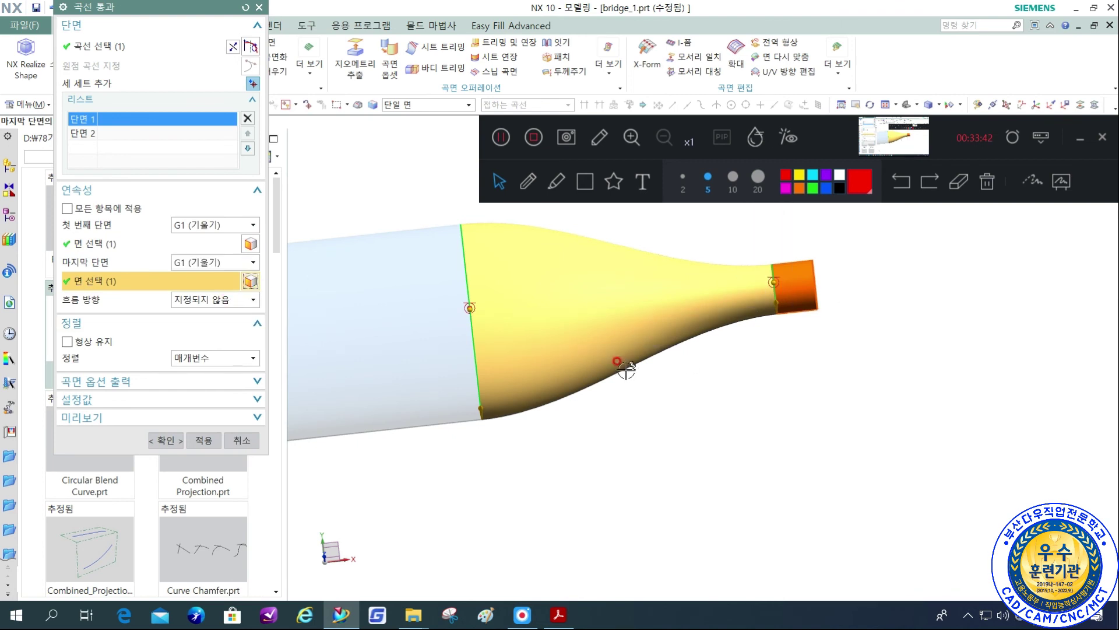
{"action": "middle_click_drag", "start_coordinate": [743, 332], "coordinate": [746, 320]}
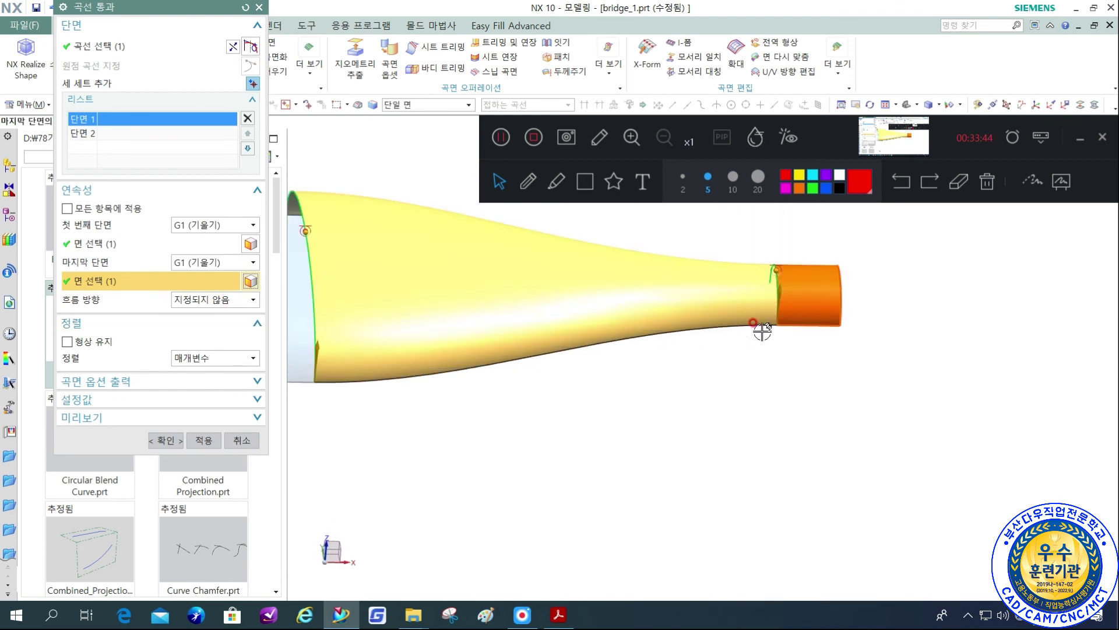
{"action": "middle_click_drag", "start_coordinate": [606, 316], "coordinate": [740, 348]}
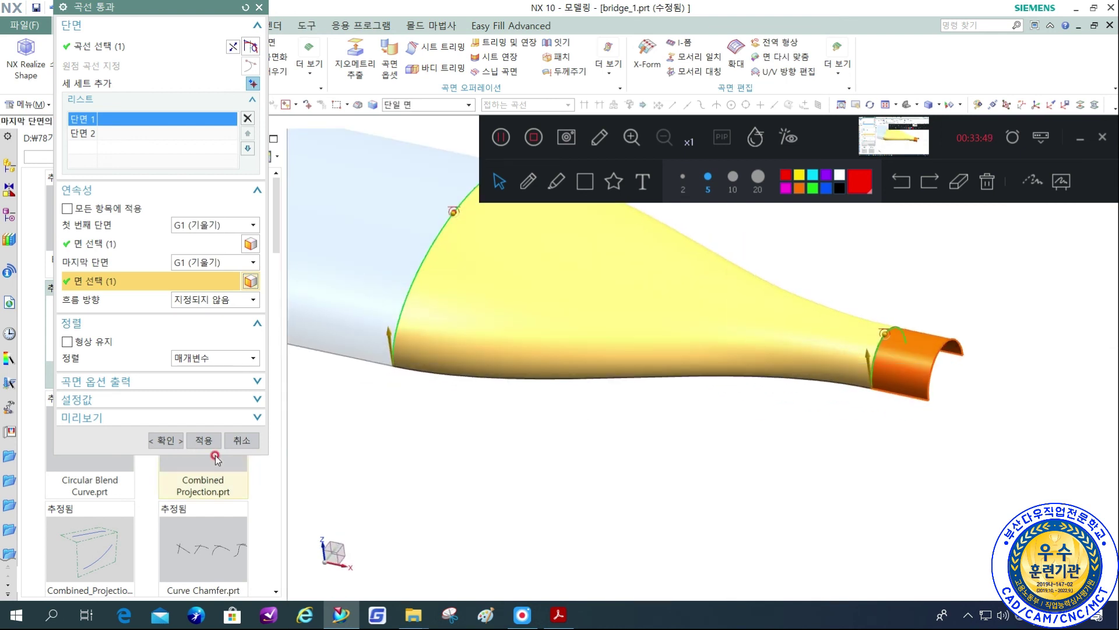
{"action": "left_click", "coordinate": [165, 441]}
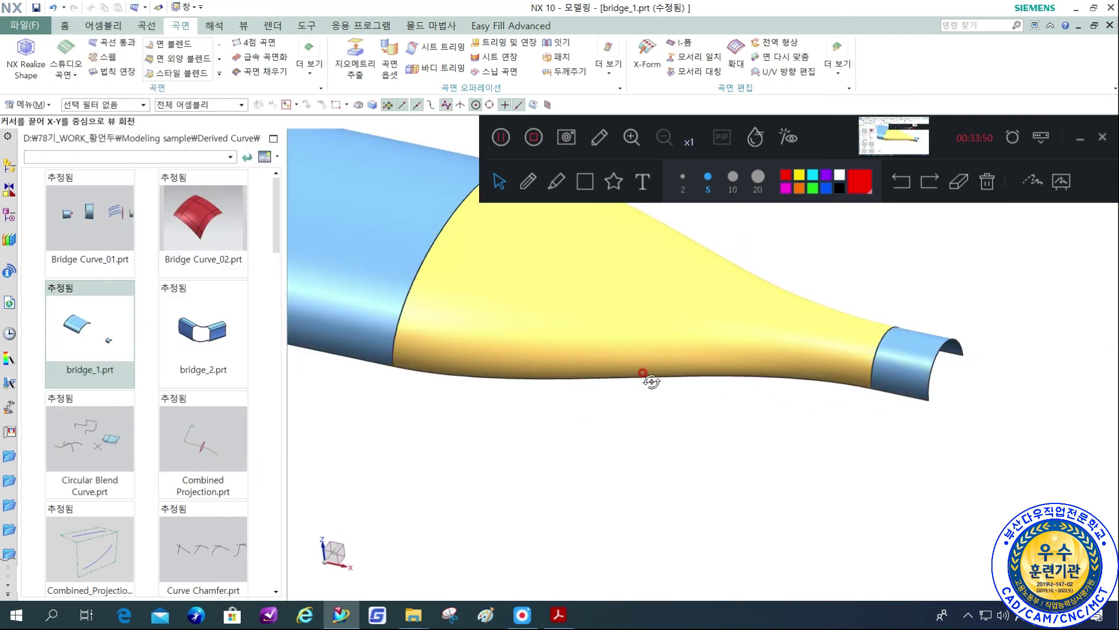
Inspect the Through Curves surface from several angles and remove it from between the two sheets.
{"action": "key", "text": "ctrl+alt+t"}
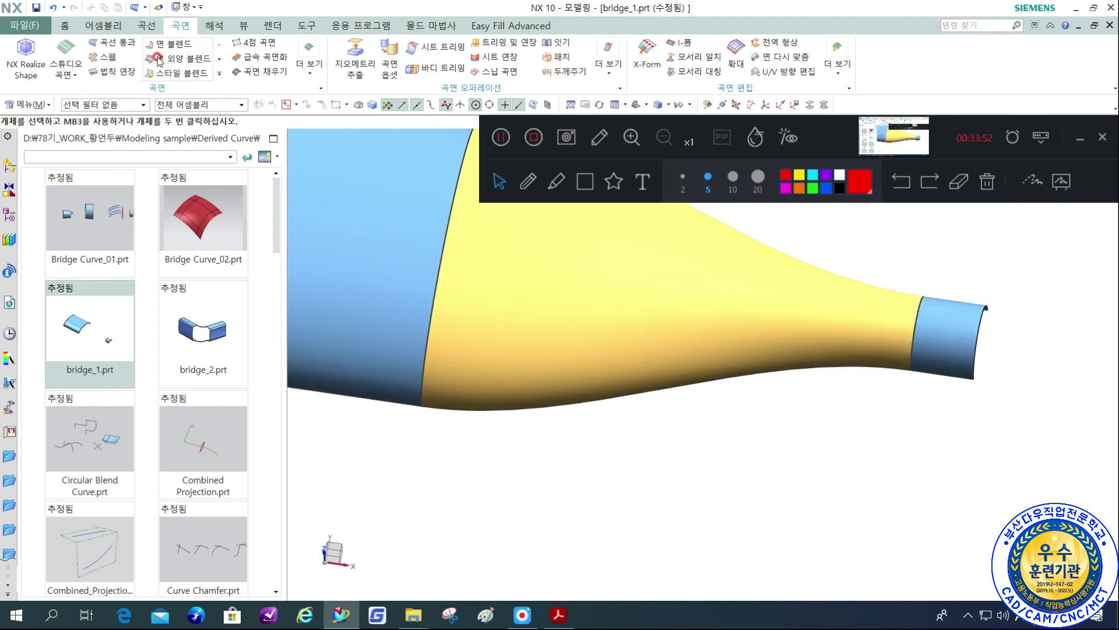
{"action": "middle_click_drag", "start_coordinate": [624, 300], "coordinate": [572, 403]}
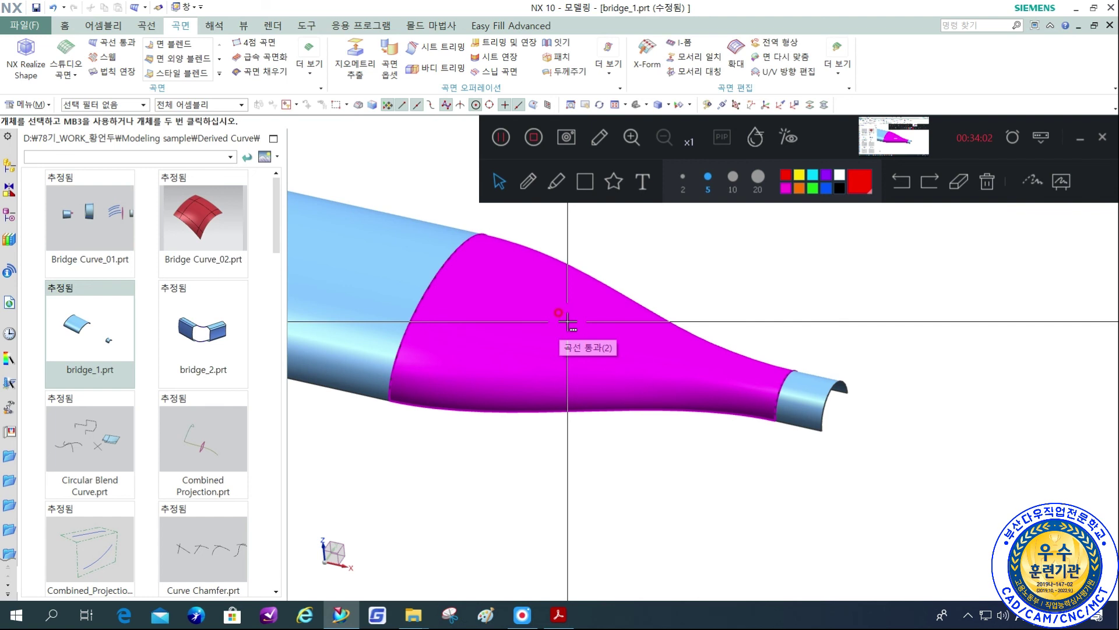
{"action": "middle_click_drag", "start_coordinate": [567, 321], "coordinate": [631, 407]}
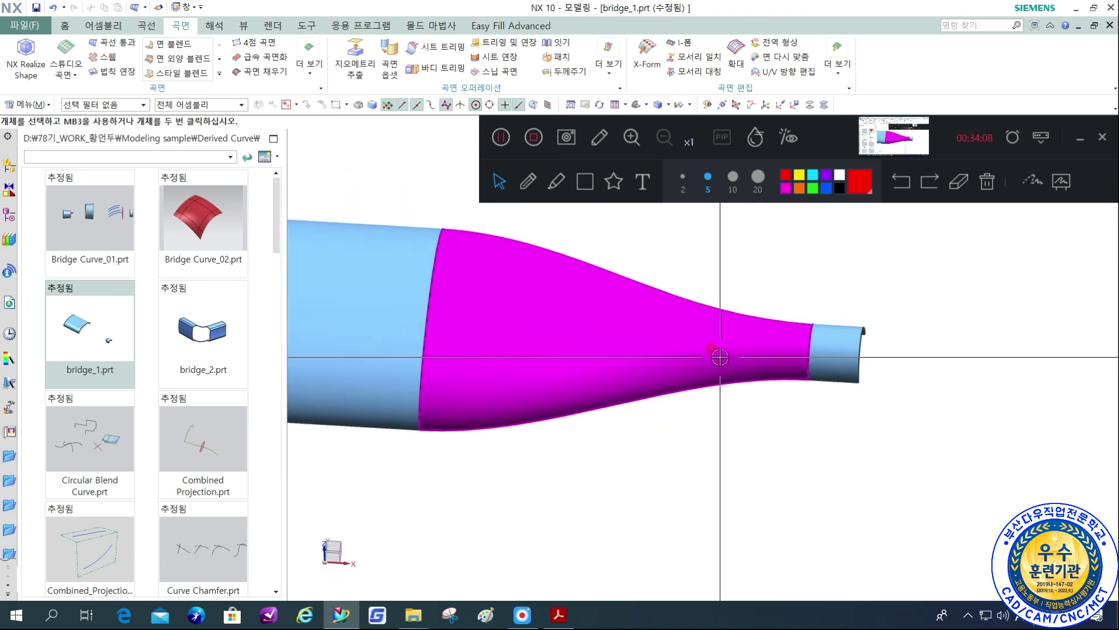
{"action": "left_click", "coordinate": [741, 369]}
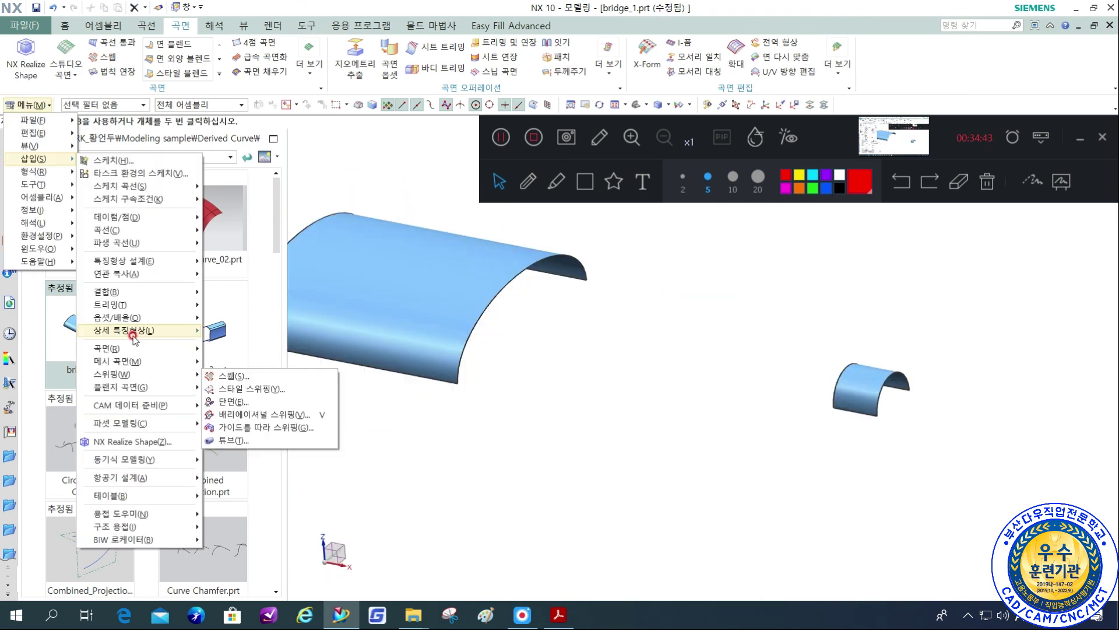
Start a Bridge surface (브리지 곡면) and expand its constraint (구속조건) and settings (설정값) options.
{"action": "mouse_move", "coordinate": [134, 333]}
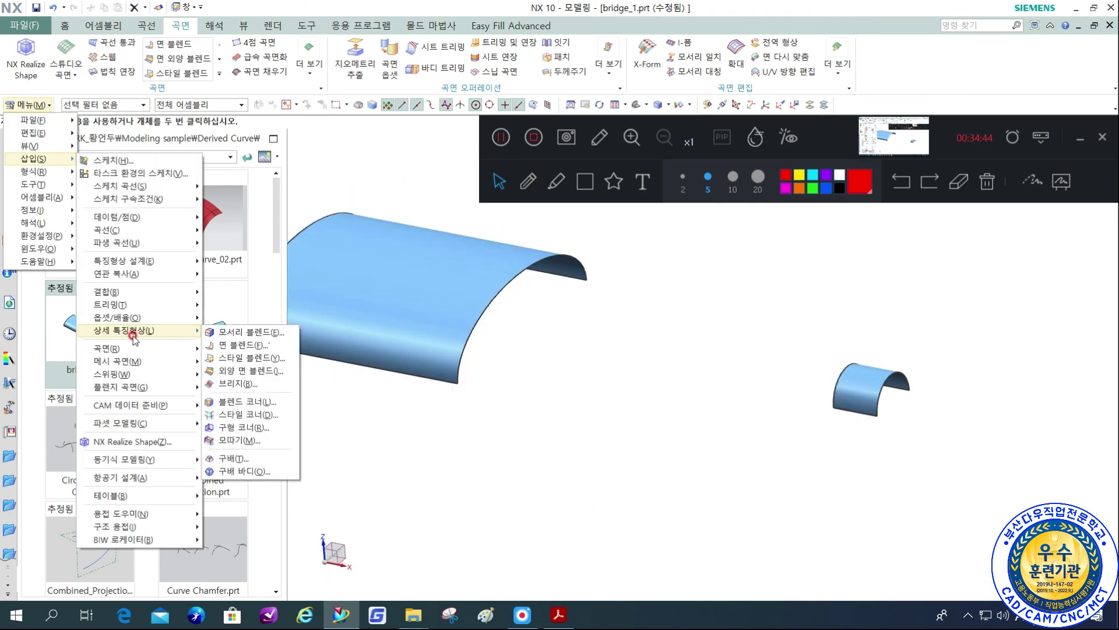
{"action": "left_click", "coordinate": [133, 337]}
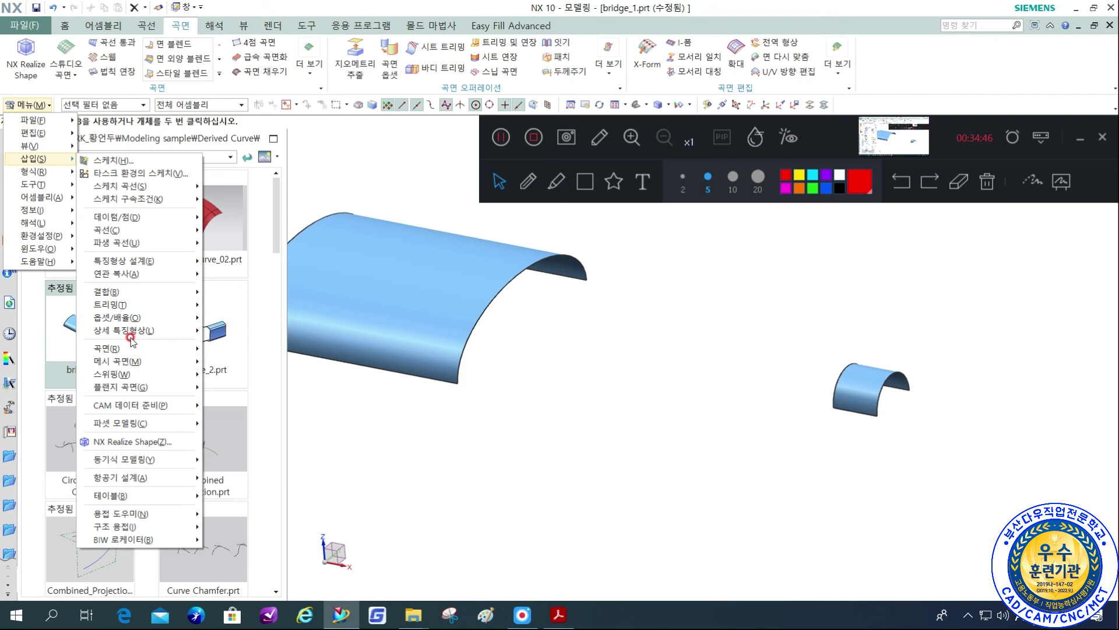
{"action": "left_click", "coordinate": [134, 337]}
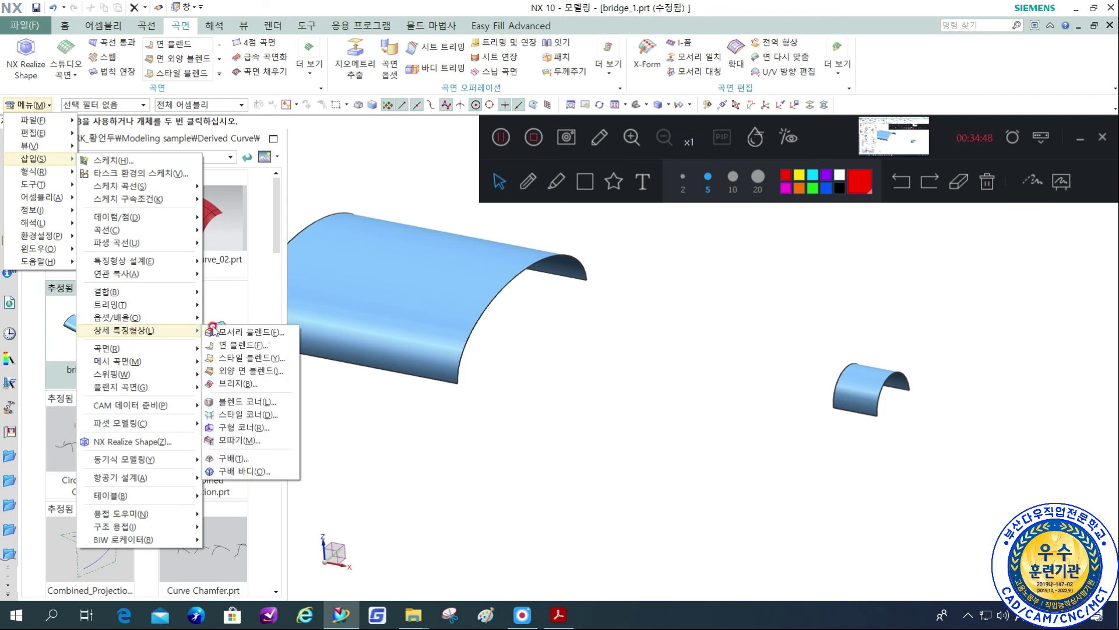
{"action": "left_click", "coordinate": [243, 386]}
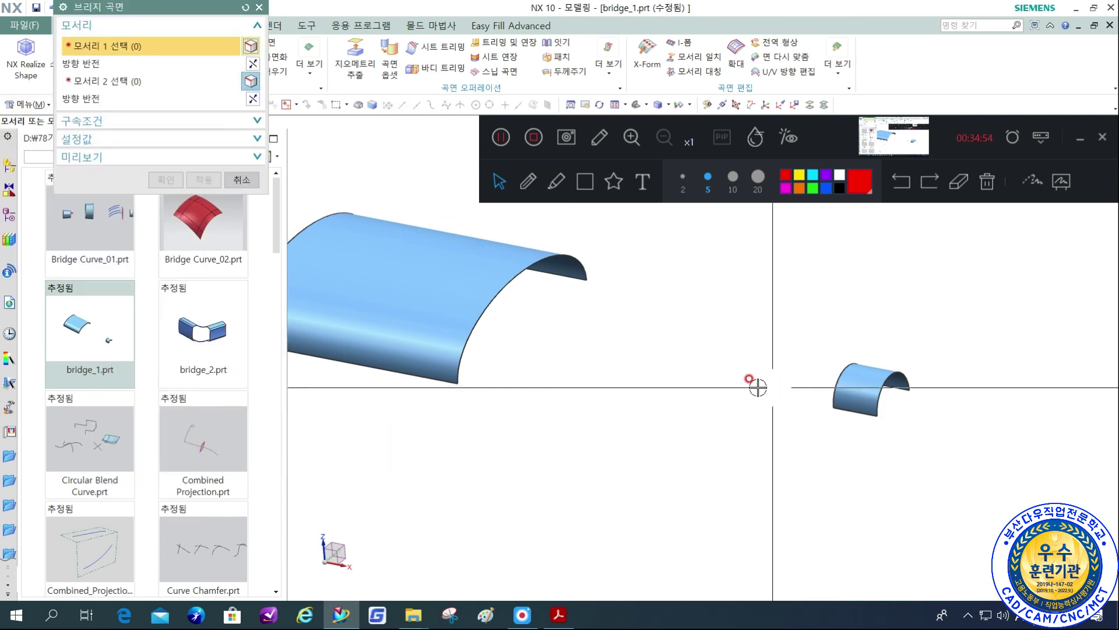
{"action": "left_click", "coordinate": [108, 123]}
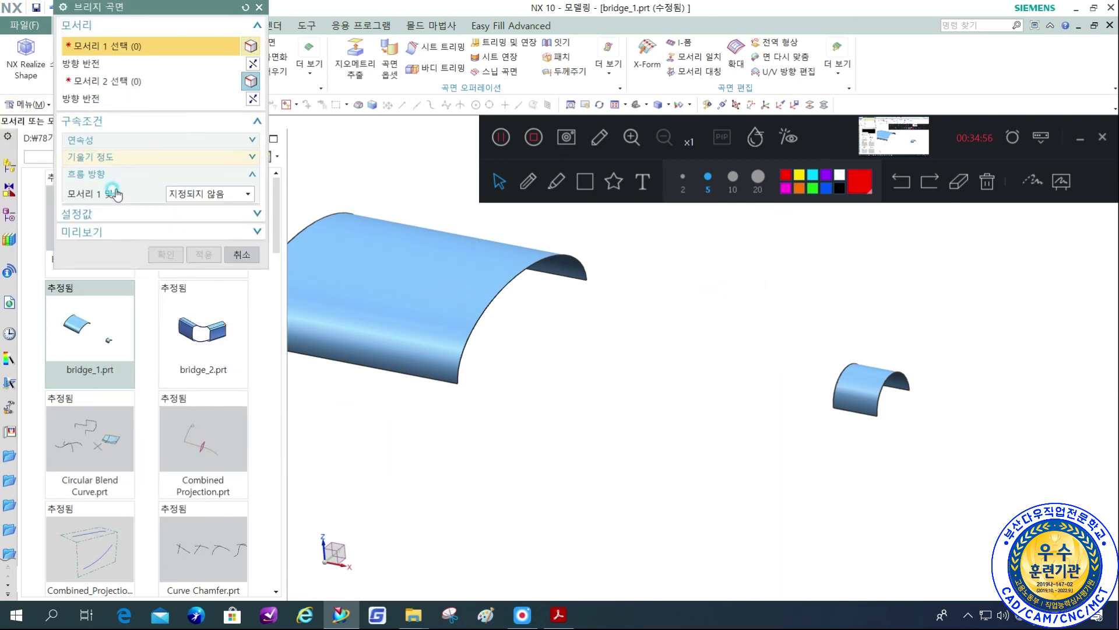
{"action": "left_click", "coordinate": [123, 418]}
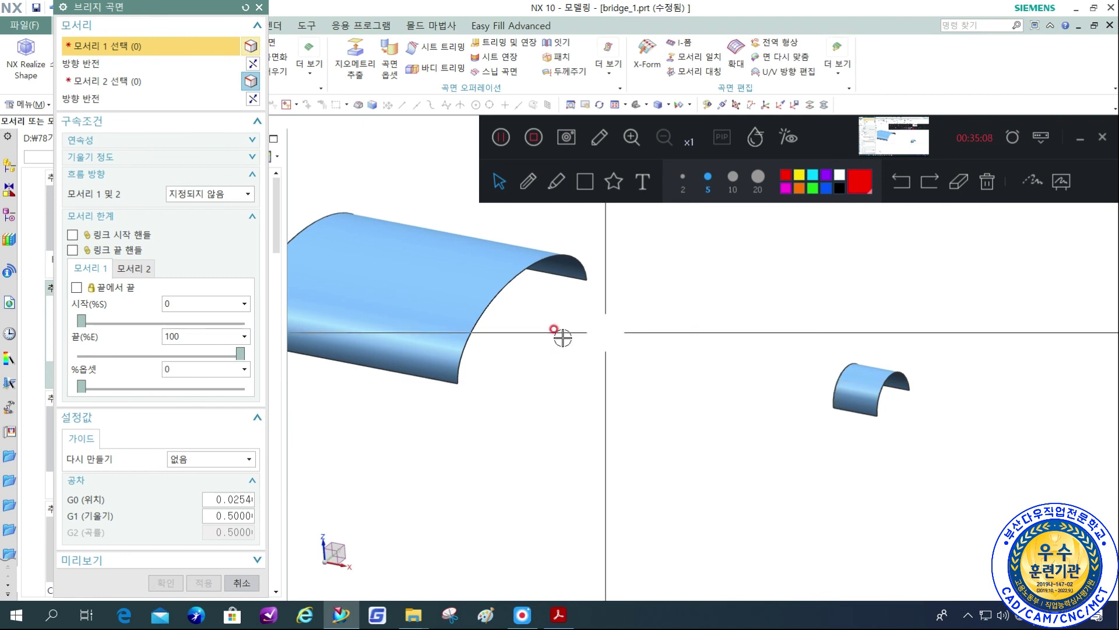
Use the large and small sheets' facing edges as edges 1 and 2, and reverse edge 2's direction to untwist the bridge.
{"action": "left_click", "coordinate": [445, 350]}
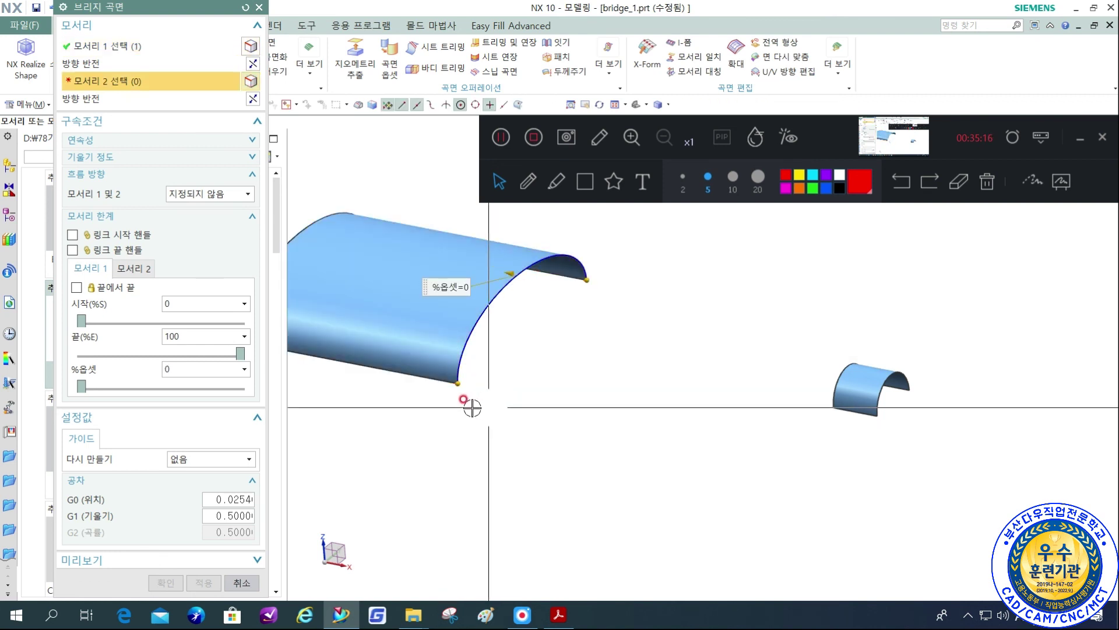
{"action": "middle_click_drag", "start_coordinate": [575, 392], "coordinate": [565, 395]}
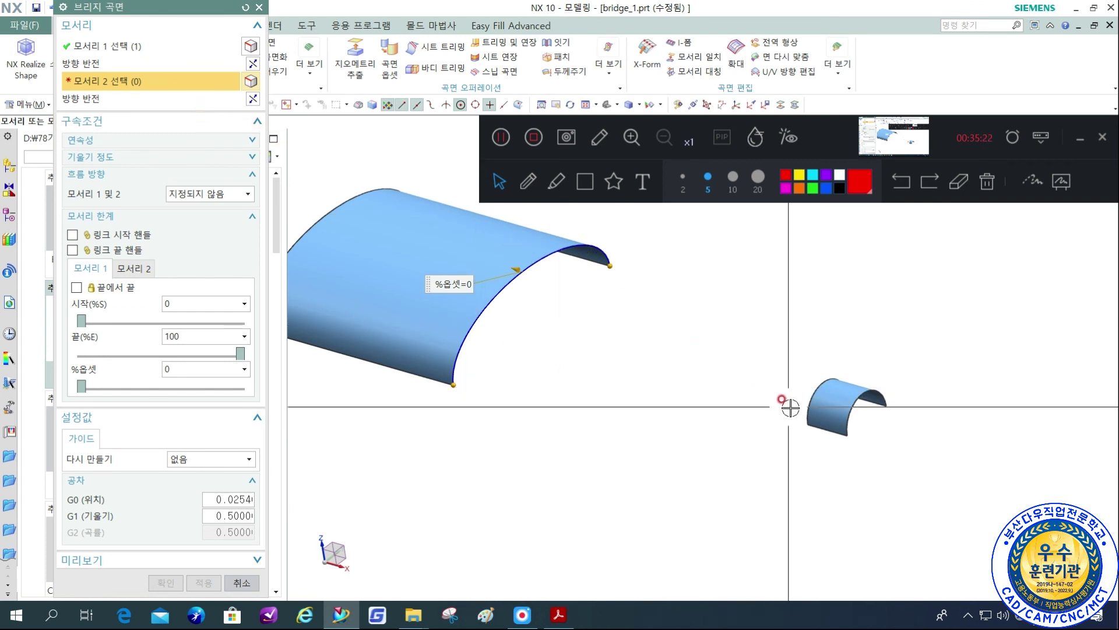
{"action": "left_click", "coordinate": [815, 413]}
{"action": "middle_click_drag", "start_coordinate": [675, 412], "coordinate": [682, 437]}
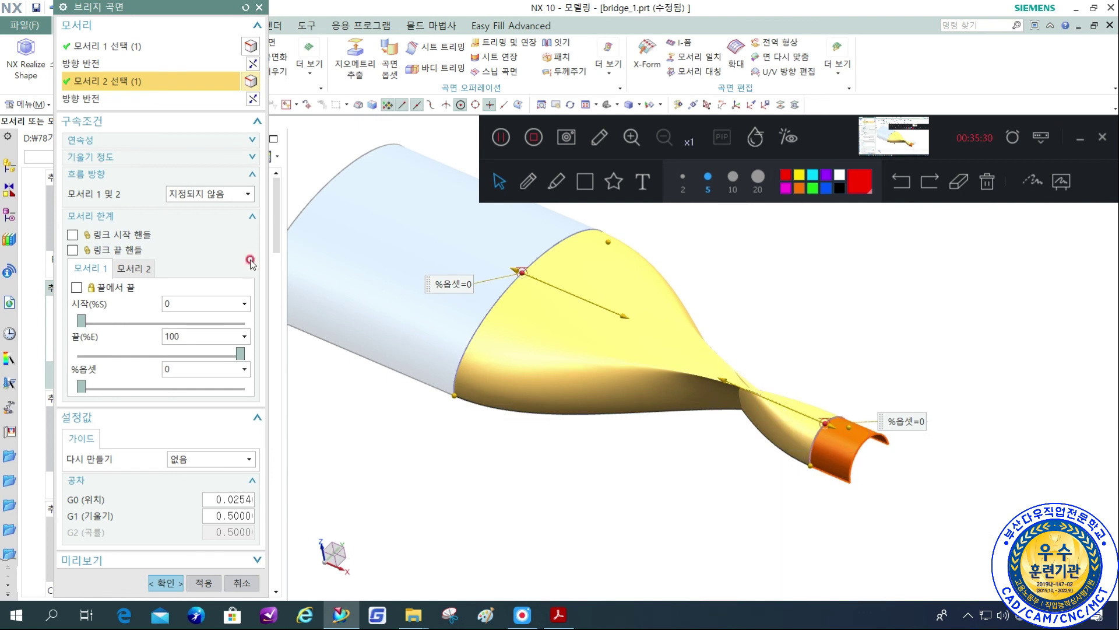
{"action": "left_click", "coordinate": [254, 104]}
{"action": "middle_click_drag", "start_coordinate": [647, 499], "coordinate": [460, 295]}
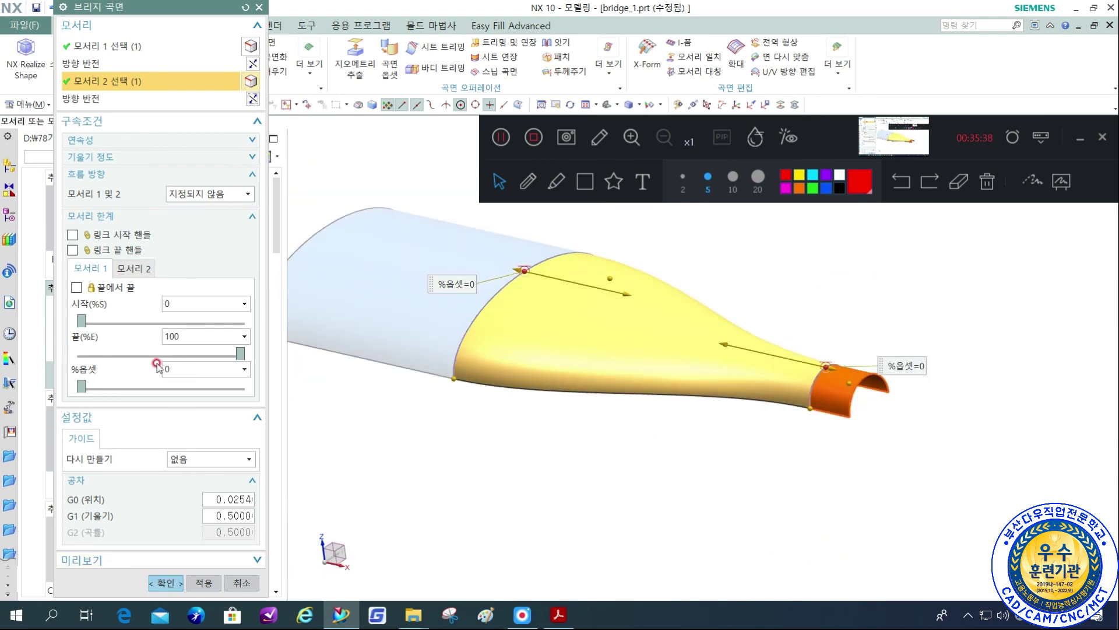
Try a start limit (시작) of 34.19% on edge 1 of the bridge and return it to 0.
{"action": "left_click_drag", "start_coordinate": [82, 322], "coordinate": [136, 320]}
{"action": "scroll", "coordinate": [635, 387], "scroll_direction": "up", "scroll_amount": 3}
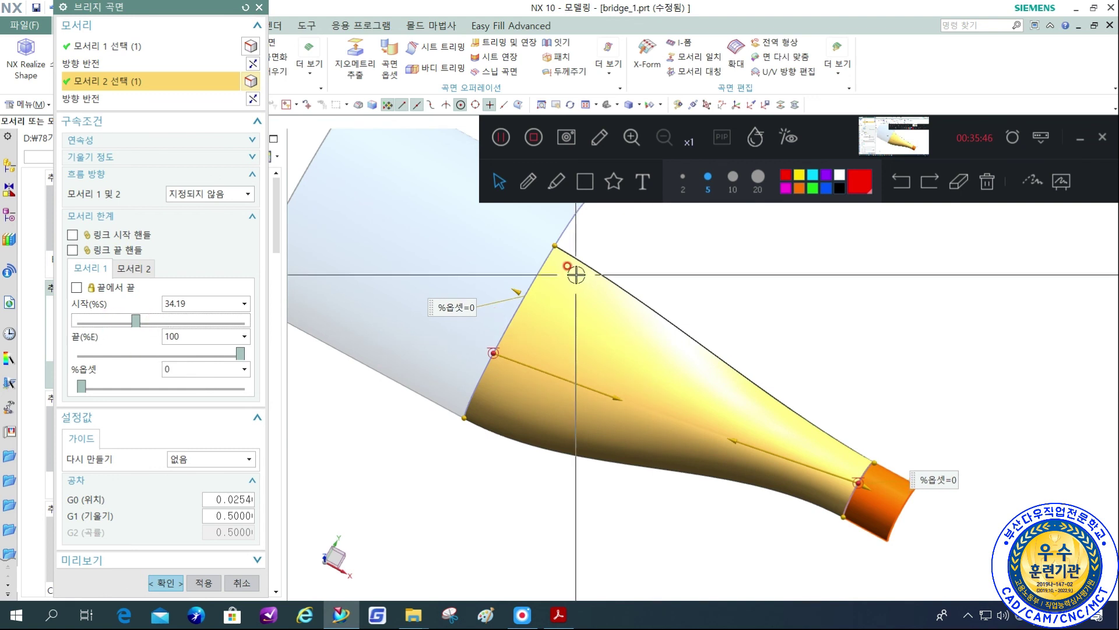
{"action": "left_click", "coordinate": [194, 304]}
{"action": "type", "text": "0"}
{"action": "left_click", "coordinate": [127, 312]}
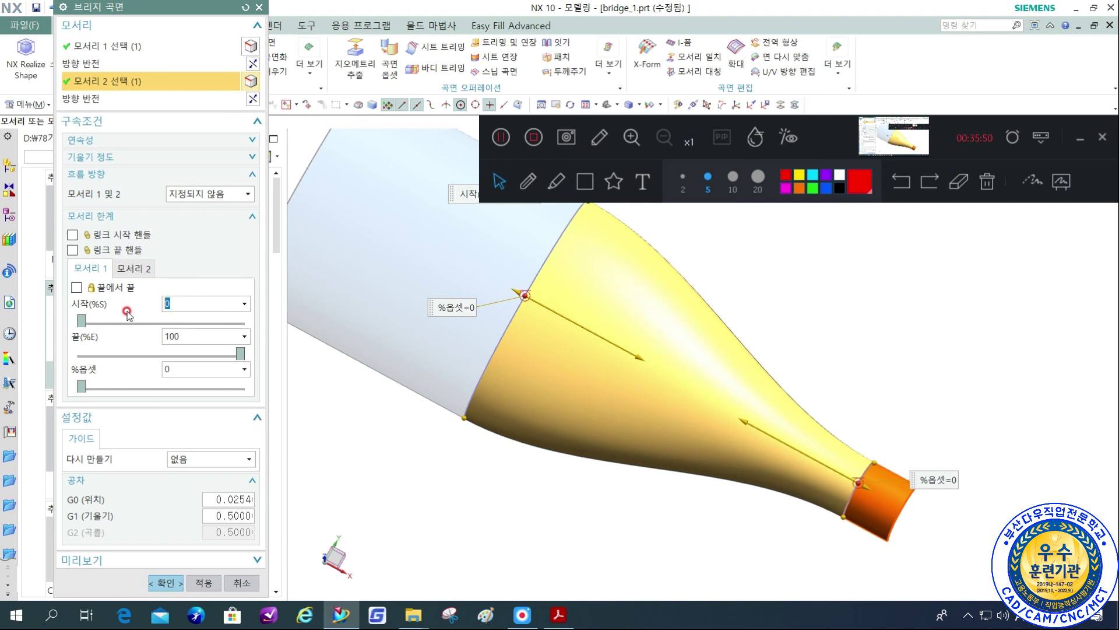
Try an offset (%옵셋) of 25.74 on edge 1 of the bridge and return it to 0.
{"action": "middle_click_drag", "start_coordinate": [624, 325], "coordinate": [592, 430], "text": "shift"}
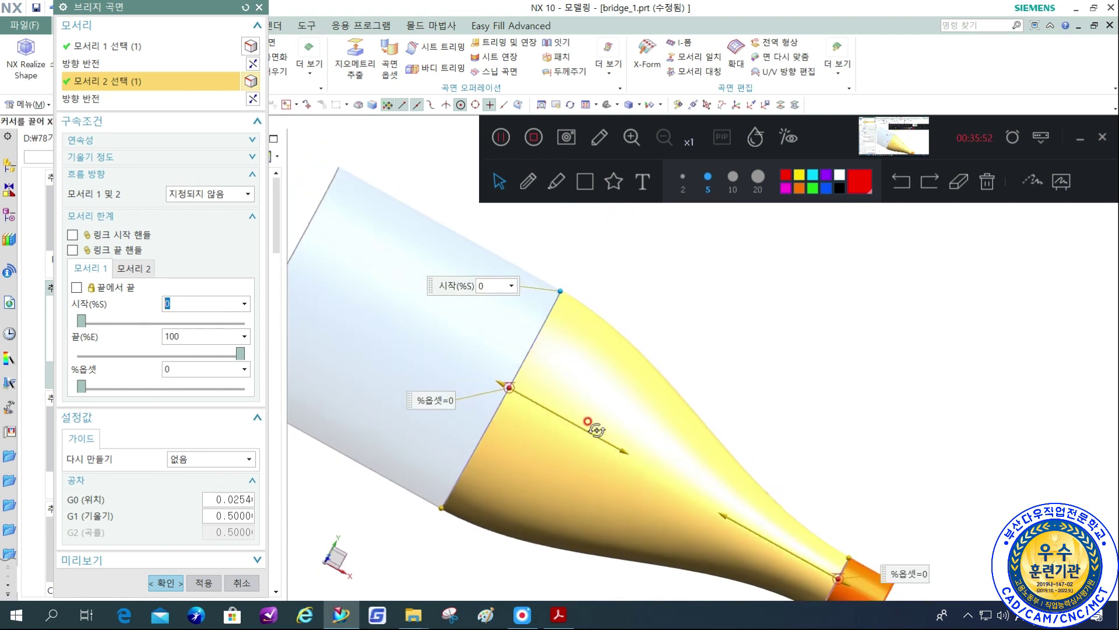
{"action": "left_click", "coordinate": [184, 337]}
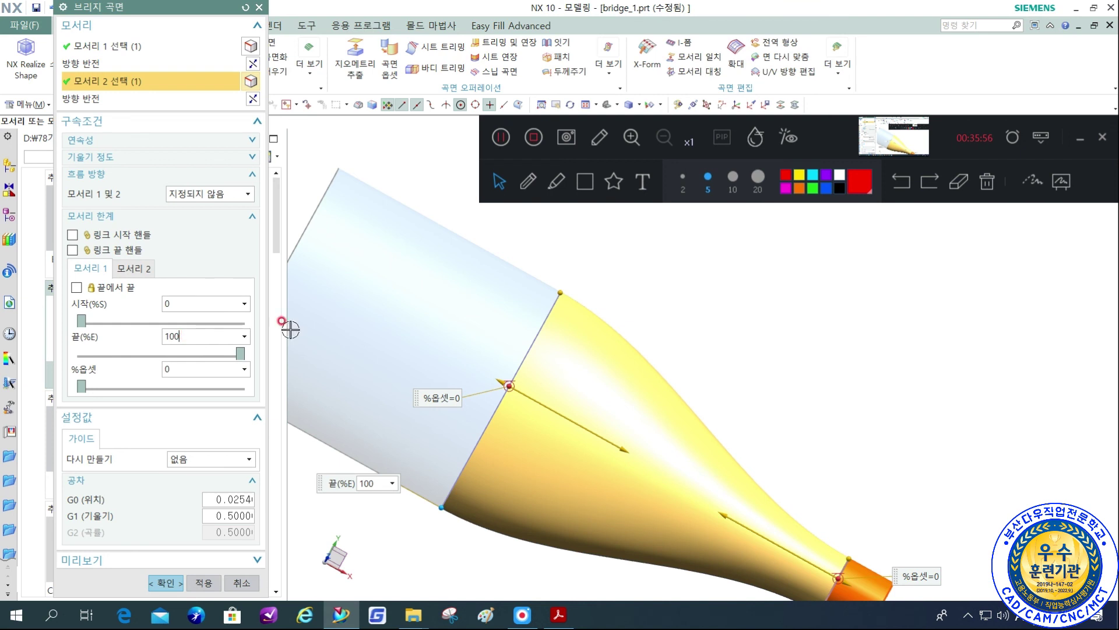
{"action": "scroll", "coordinate": [760, 175], "scroll_direction": "down", "scroll_amount": 2}
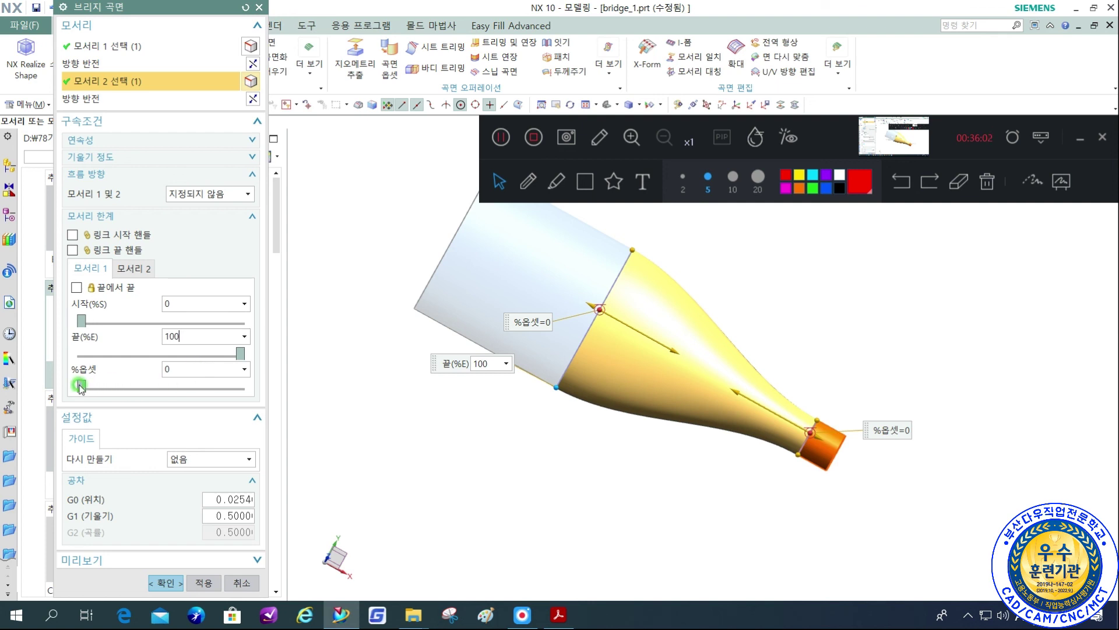
{"action": "left_click_drag", "start_coordinate": [80, 388], "coordinate": [121, 386]}
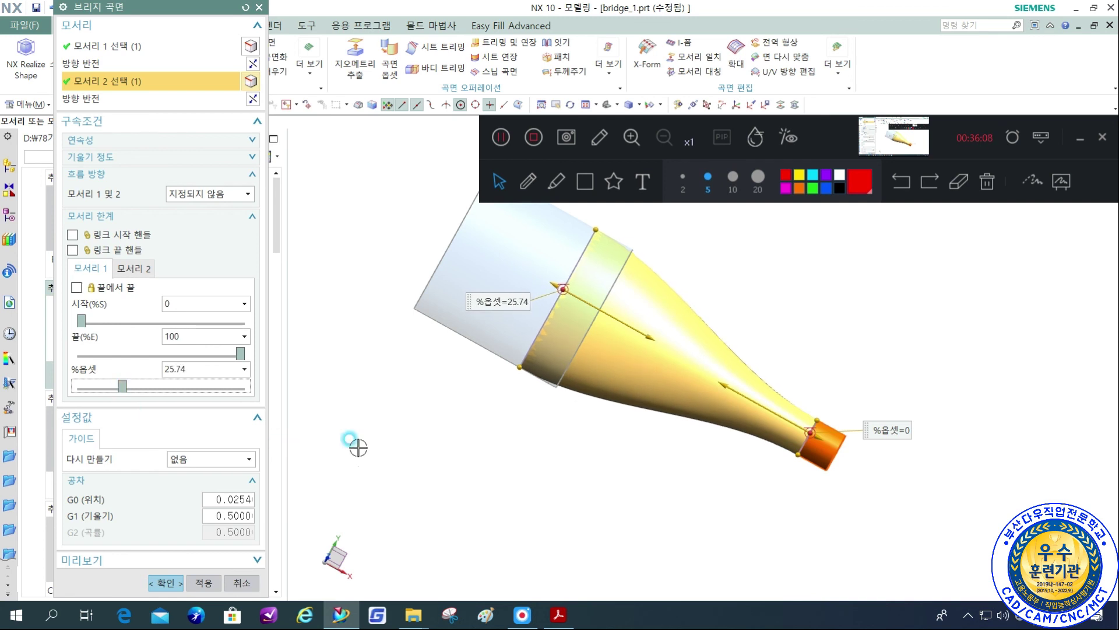
{"action": "left_click", "coordinate": [115, 389]}
{"action": "left_click_drag", "start_coordinate": [124, 389], "coordinate": [26, 385]}
Expand the bridge's tangent magnitude (기울기 정도) and continuity (연속성) options.
{"action": "left_click", "coordinate": [197, 265]}
{"action": "left_click", "coordinate": [109, 158]}
{"action": "left_click", "coordinate": [254, 215]}
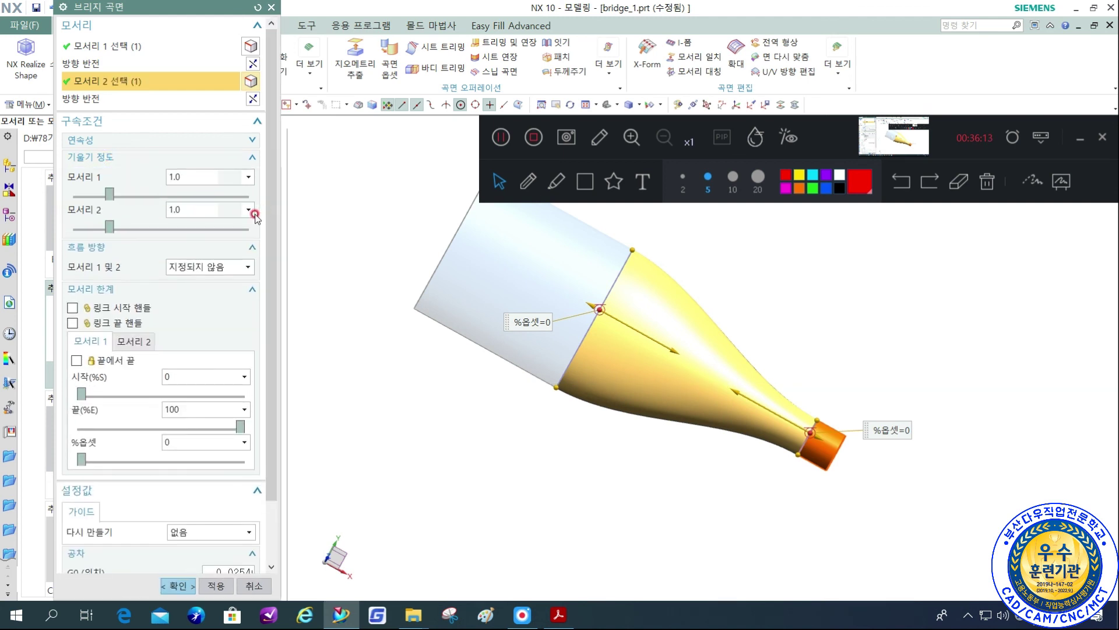
{"action": "left_click", "coordinate": [136, 142]}
{"action": "left_click", "coordinate": [134, 286]}
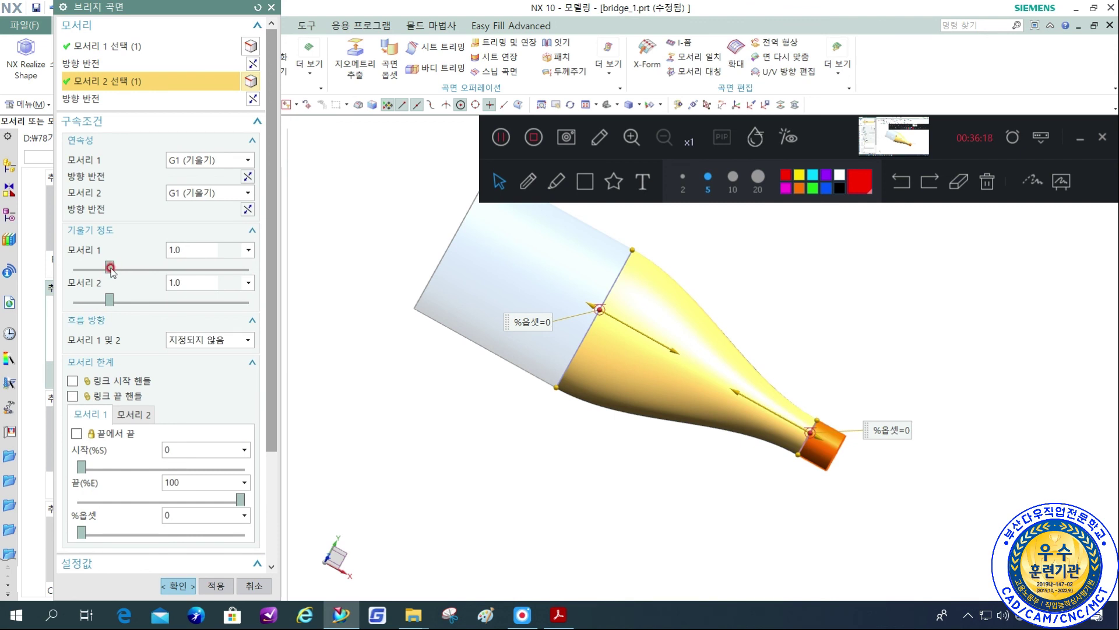
Set the bridge's tangent magnitude (기울기 정도) to 2.46 at edge 1 and 3.32 at edge 2.
{"action": "left_click_drag", "start_coordinate": [115, 267], "coordinate": [131, 267]}
{"action": "left_click", "coordinate": [199, 273]}
{"action": "left_click_drag", "start_coordinate": [134, 274], "coordinate": [162, 276]}
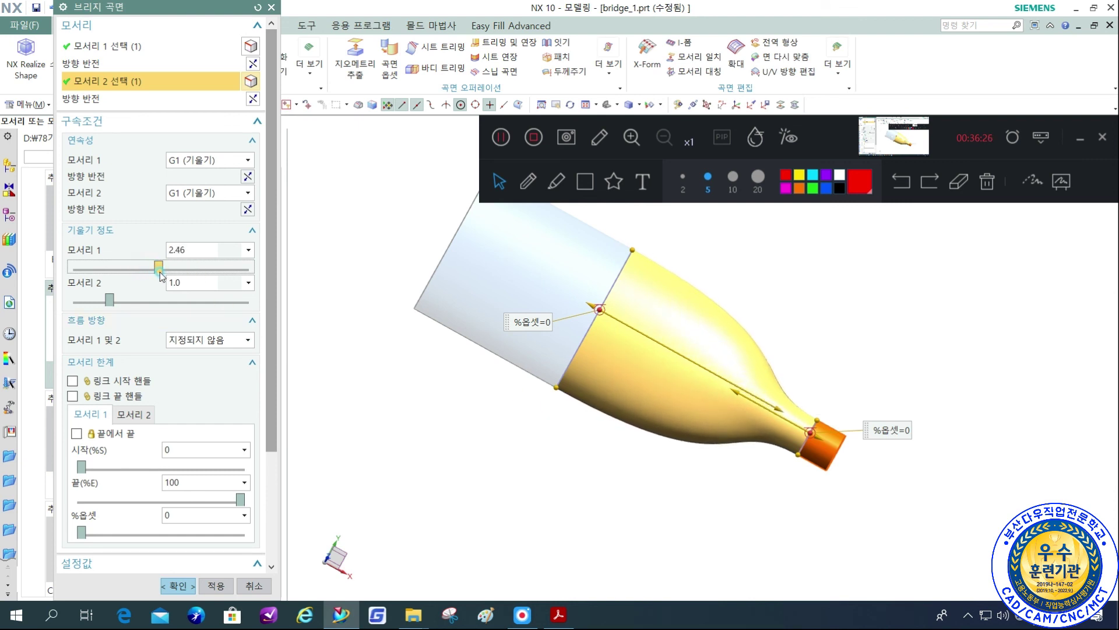
{"action": "left_click_drag", "start_coordinate": [108, 302], "coordinate": [187, 301]}
{"action": "middle_click_drag", "start_coordinate": [745, 516], "coordinate": [666, 488]}
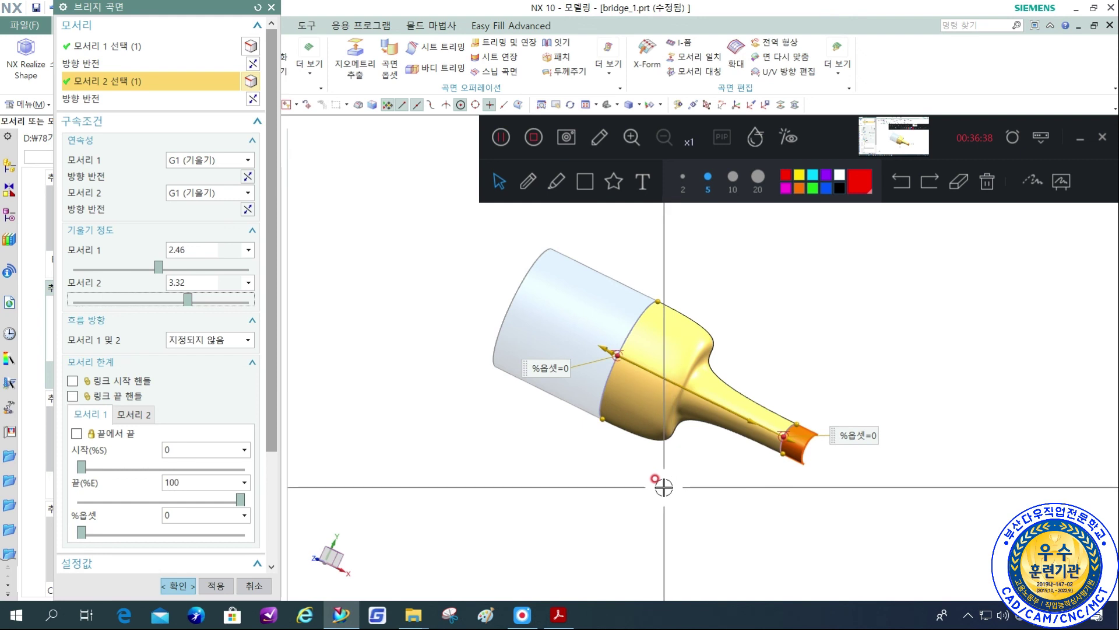